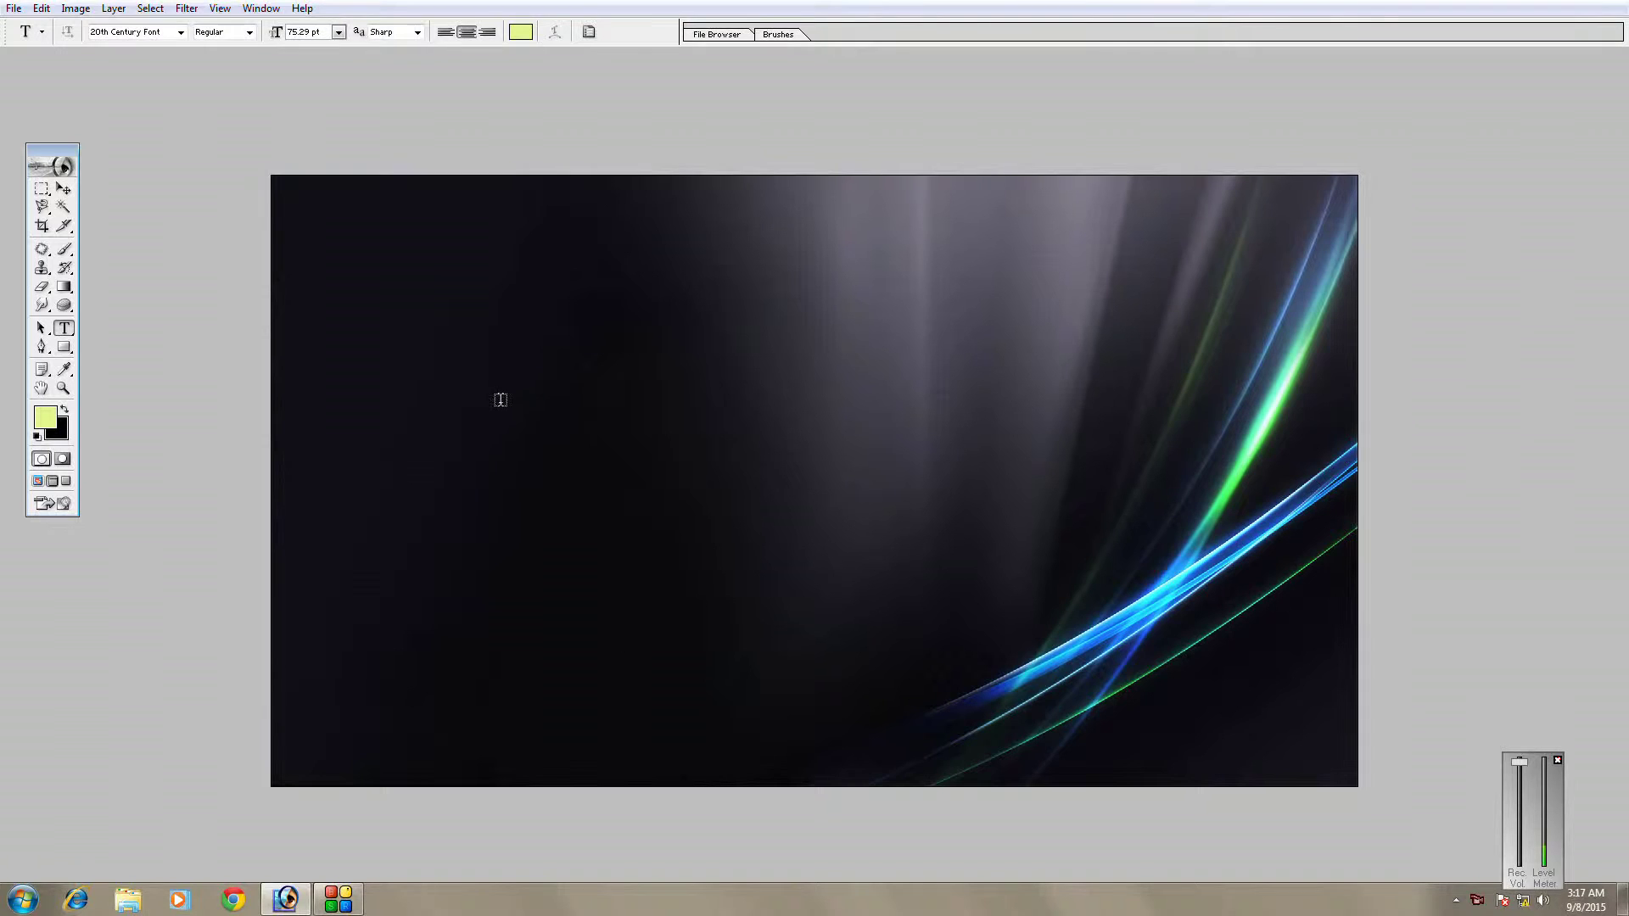
Start a text entry on the left of the image with the text colour set to white (FFFFFF).
click(528, 455)
click(521, 33)
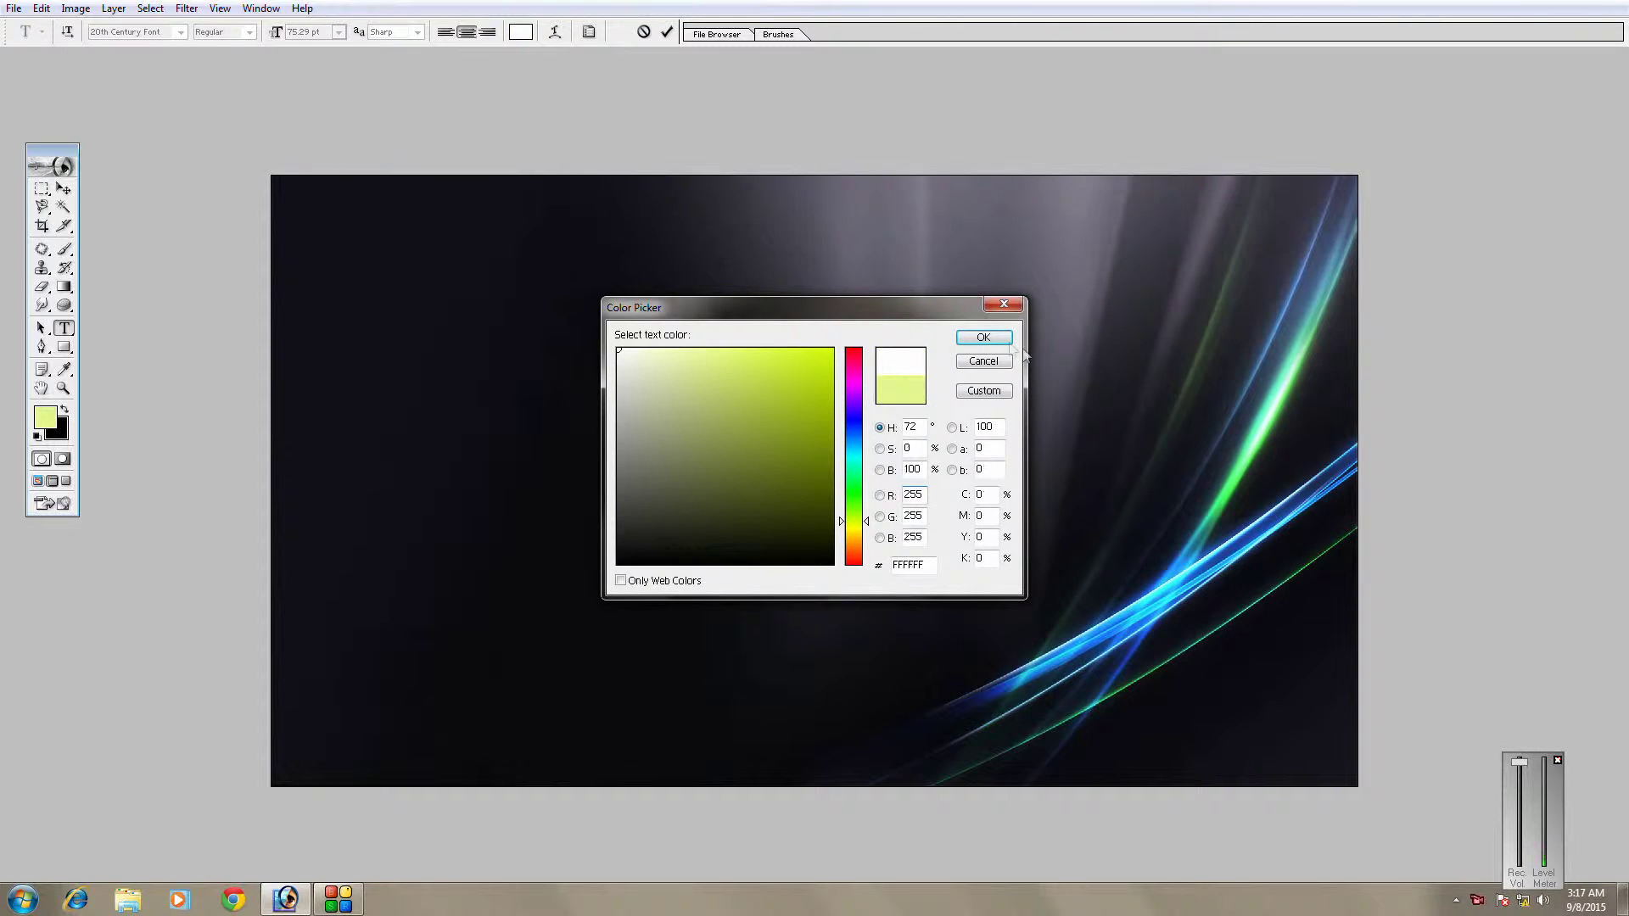
click(983, 337)
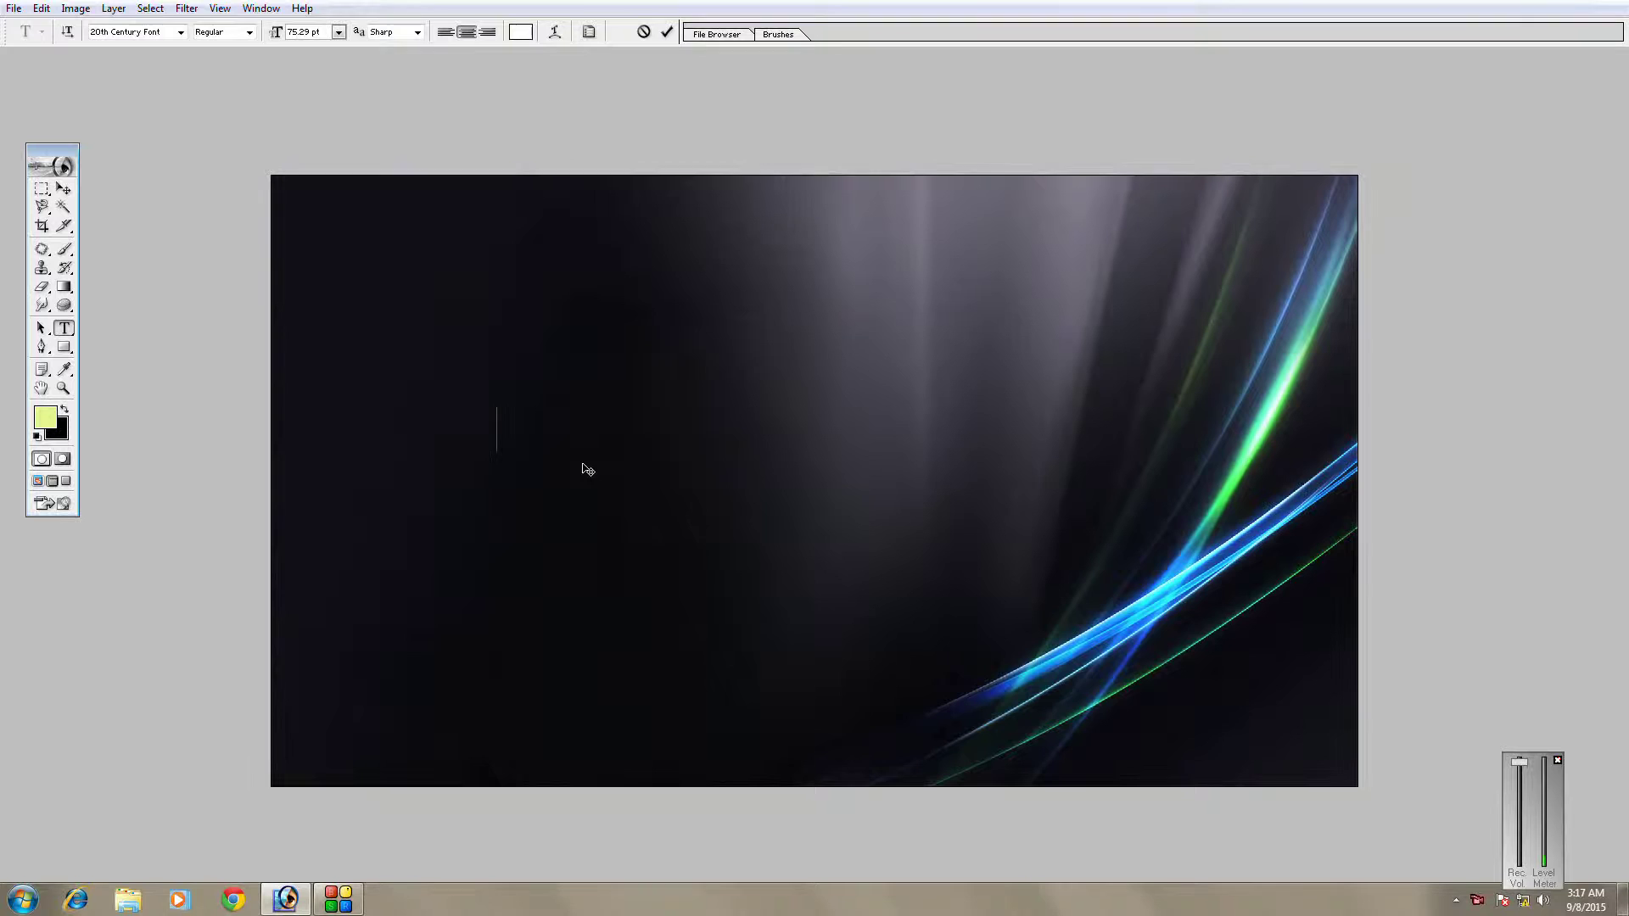
Type 'ALL VGFX SOLUTION.COM' on the canvas, fixing typos along the way.
text(LLV)
key(BackSpace)
text(GF)
key(BackSpace)
key(BackSpace)
text(VGFX SOLU)
text(I)
key(BackSpace)
text(O)
key(BackSpace)
text(TIONSOM)
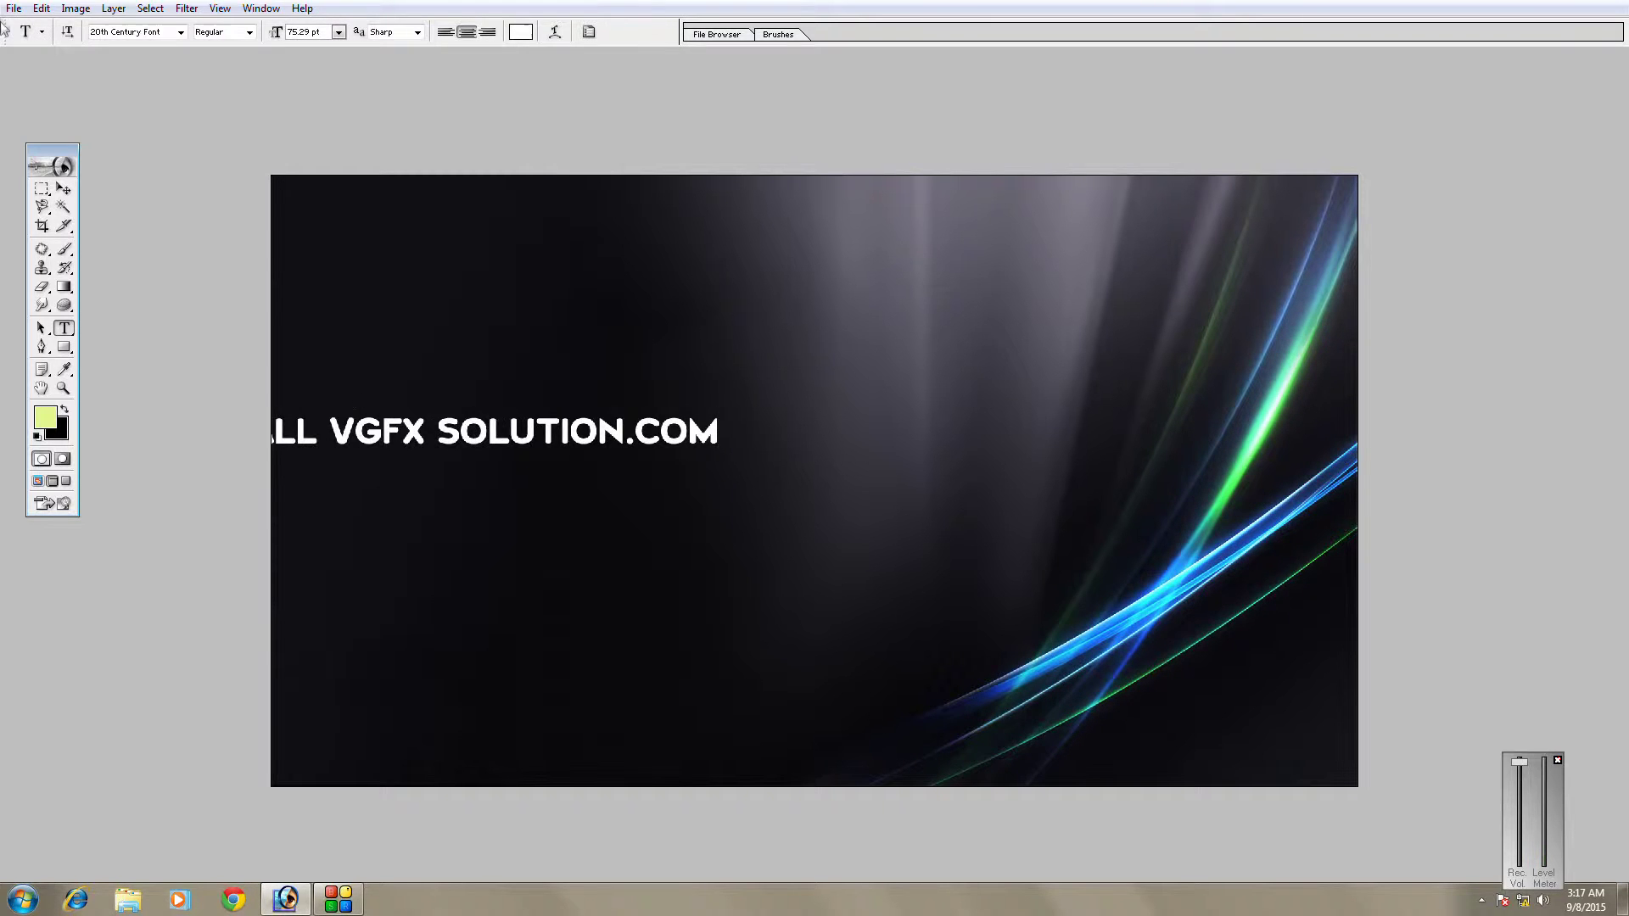
Move the text toward the image centre, discarding an attempted free transform.
click(61, 187)
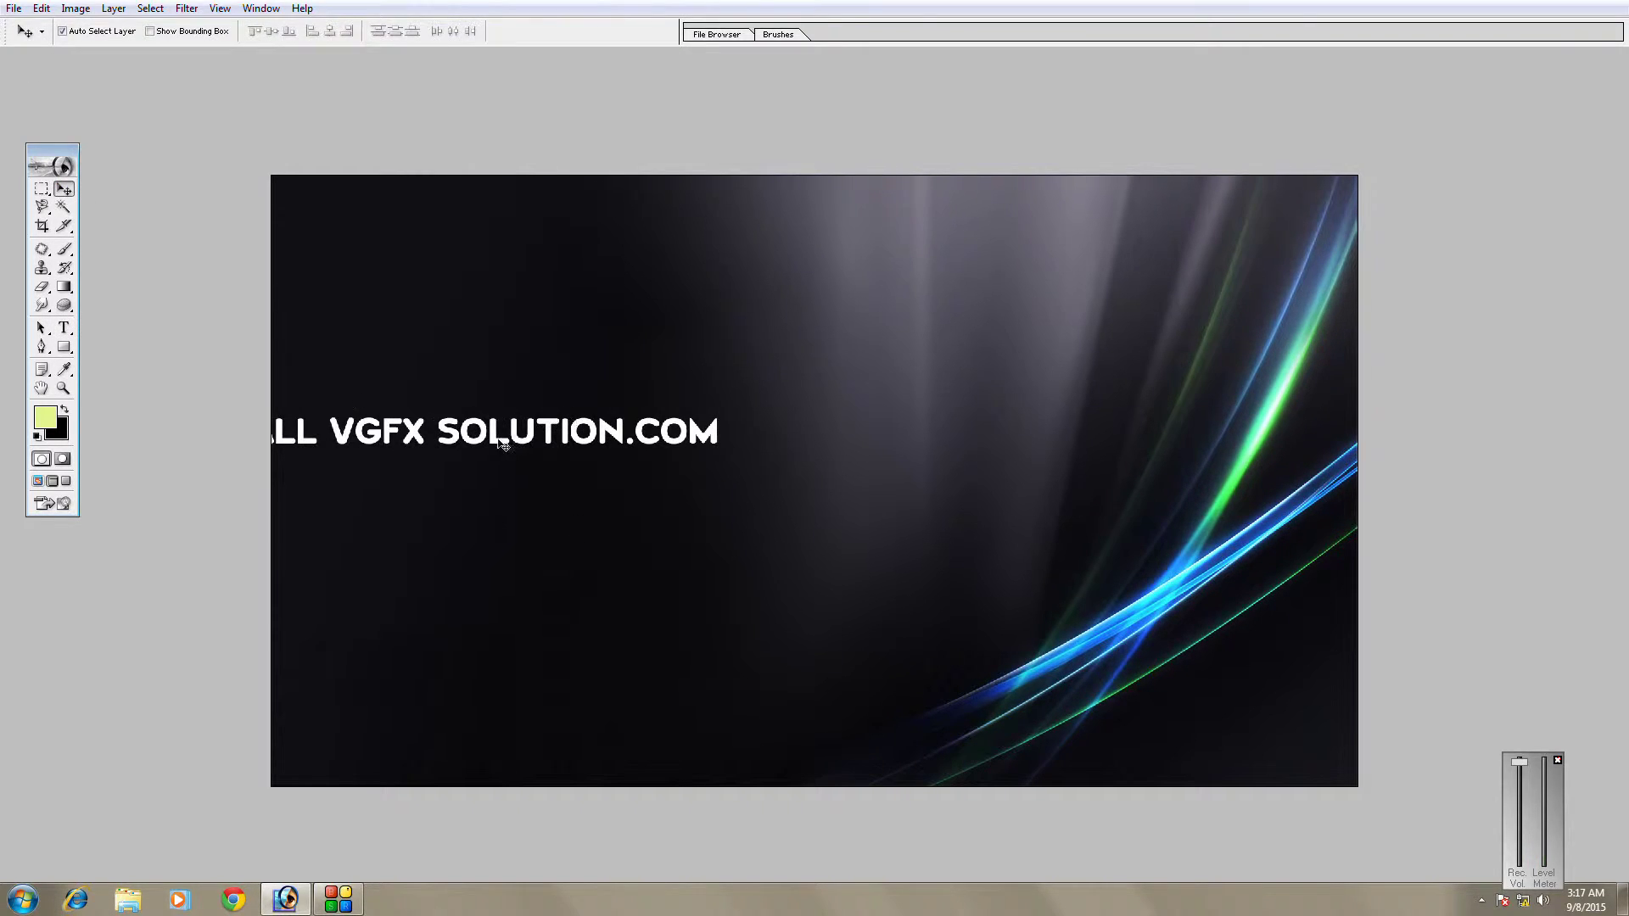
drag(500, 443, 740, 474)
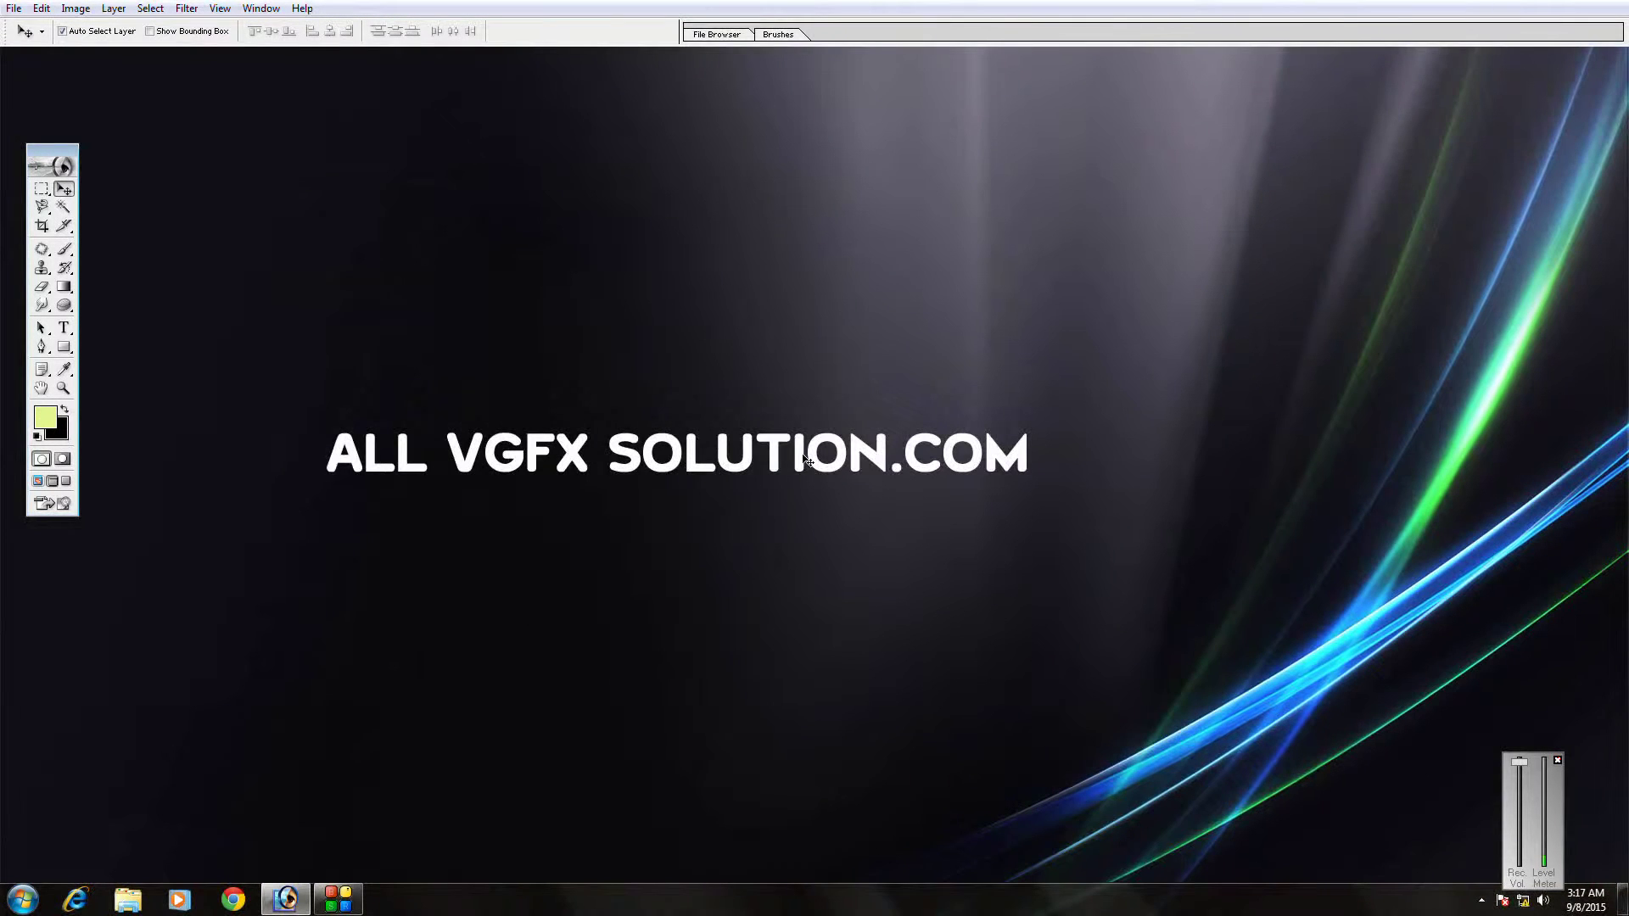
key(ctrl+t)
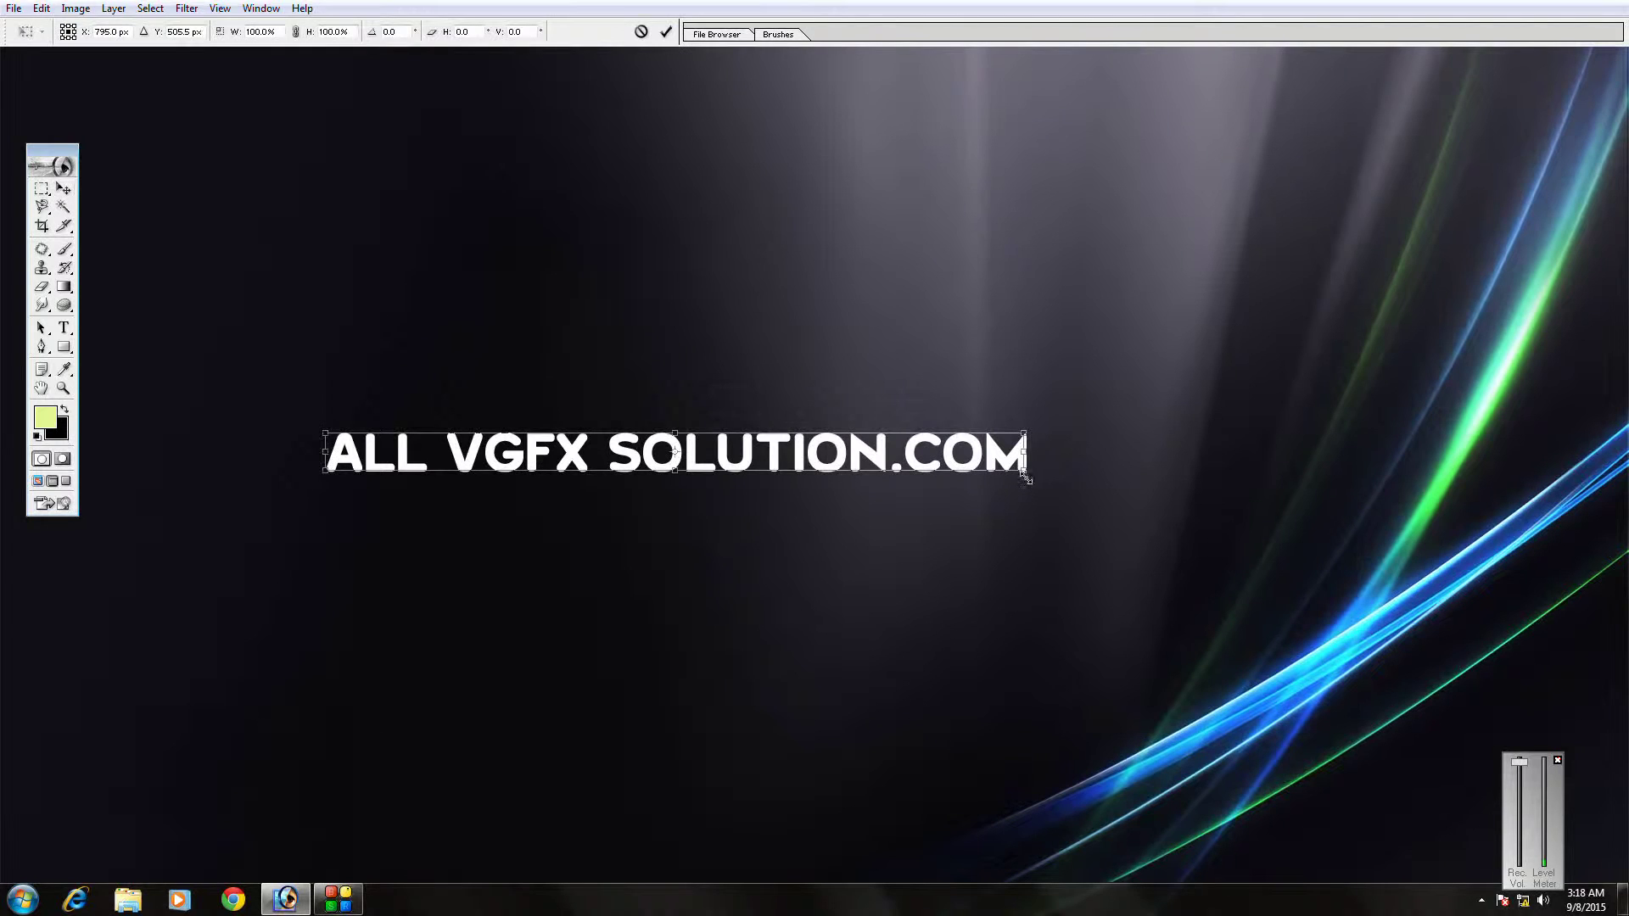
drag(1025, 477, 1145, 526)
click(64, 327)
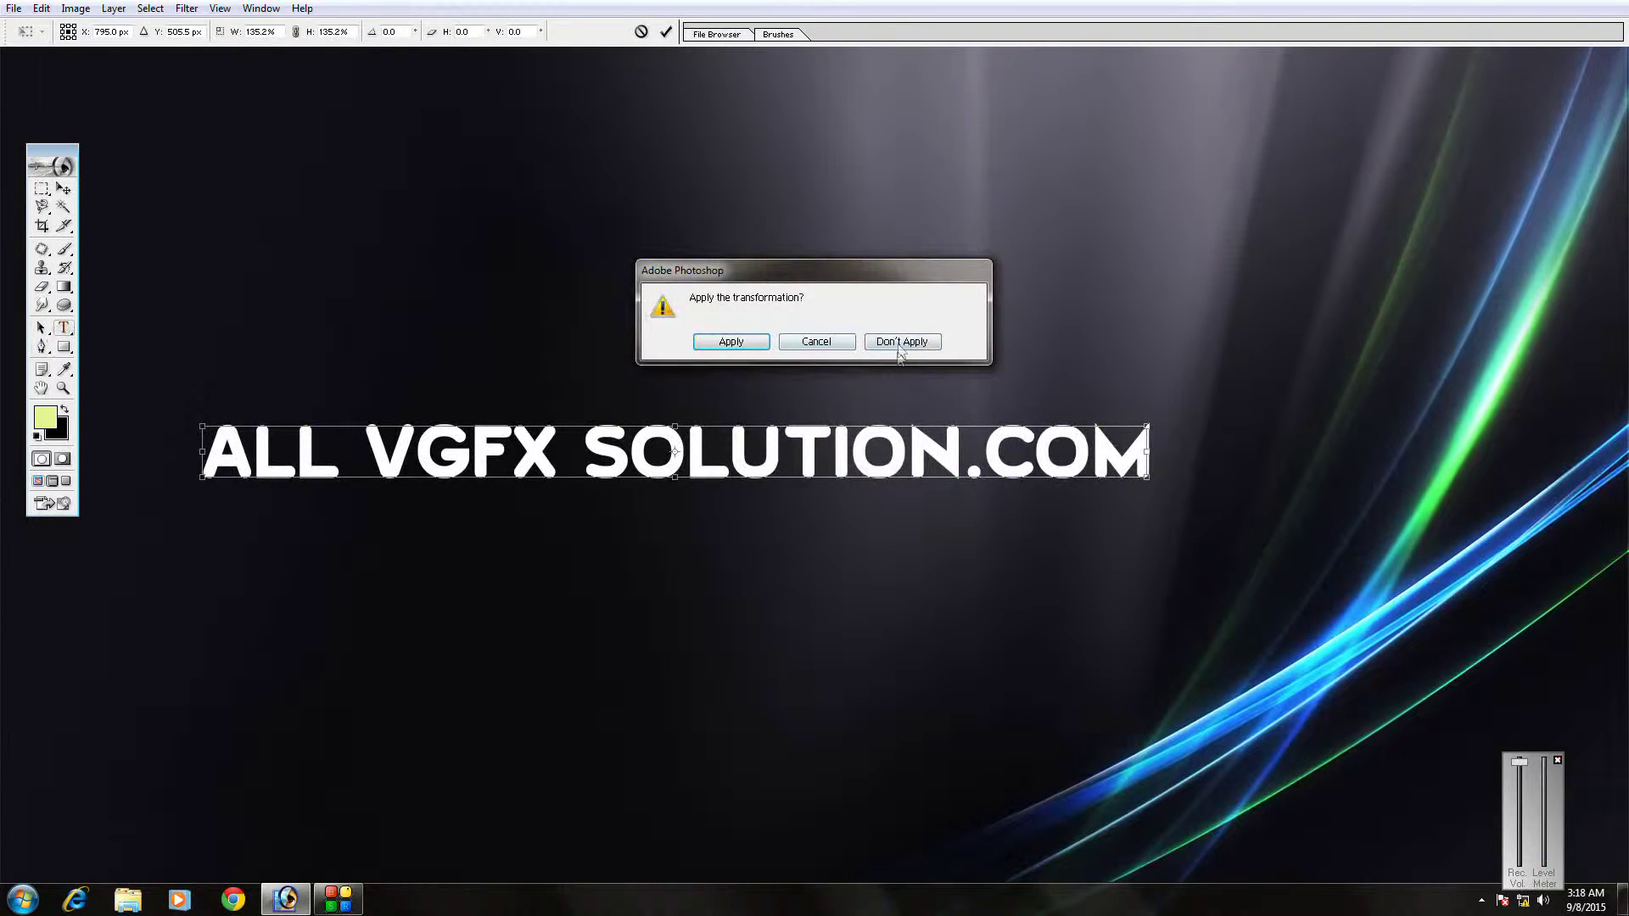
click(899, 342)
Set the whole text's font size to 72 pt.
key(ctrl+a)
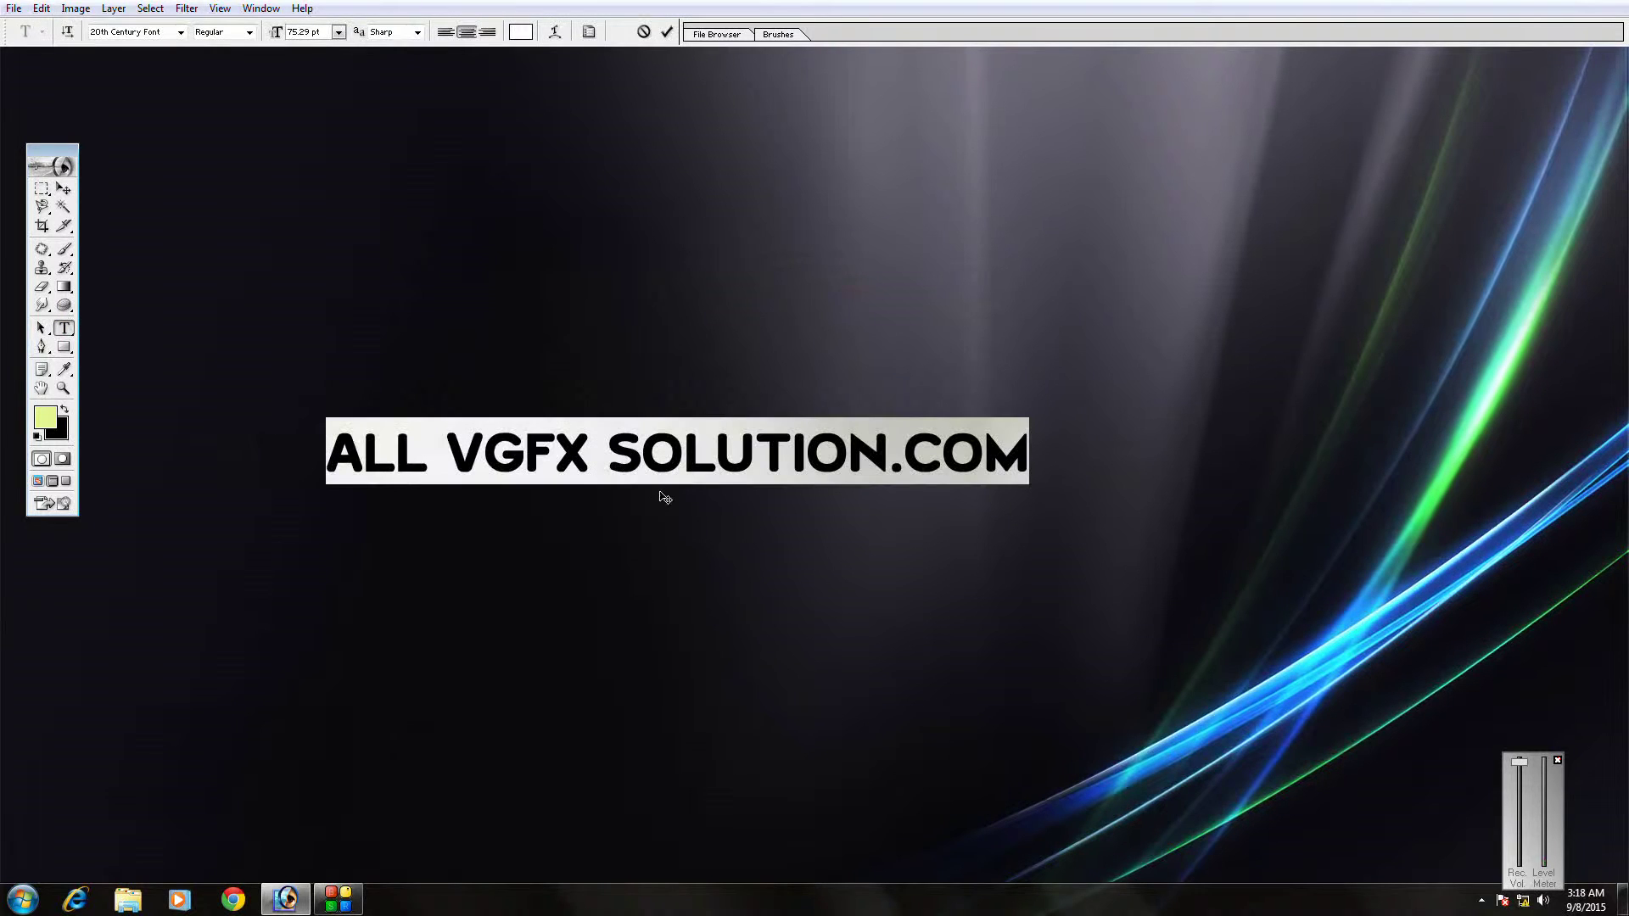
click(339, 32)
click(327, 318)
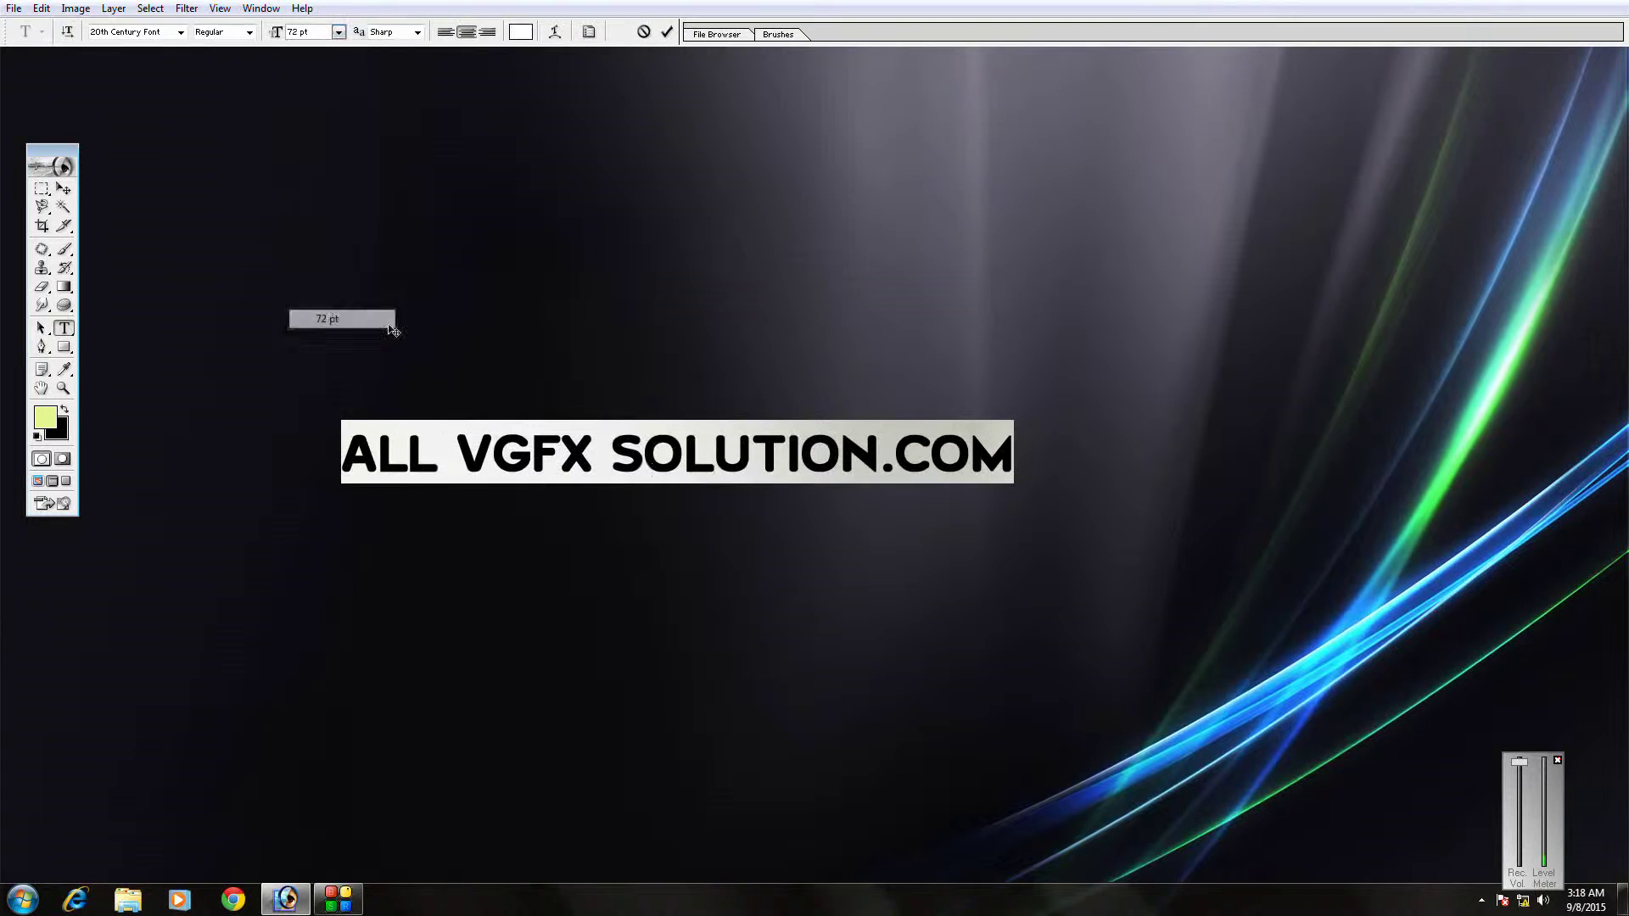
key(ctrl+a)
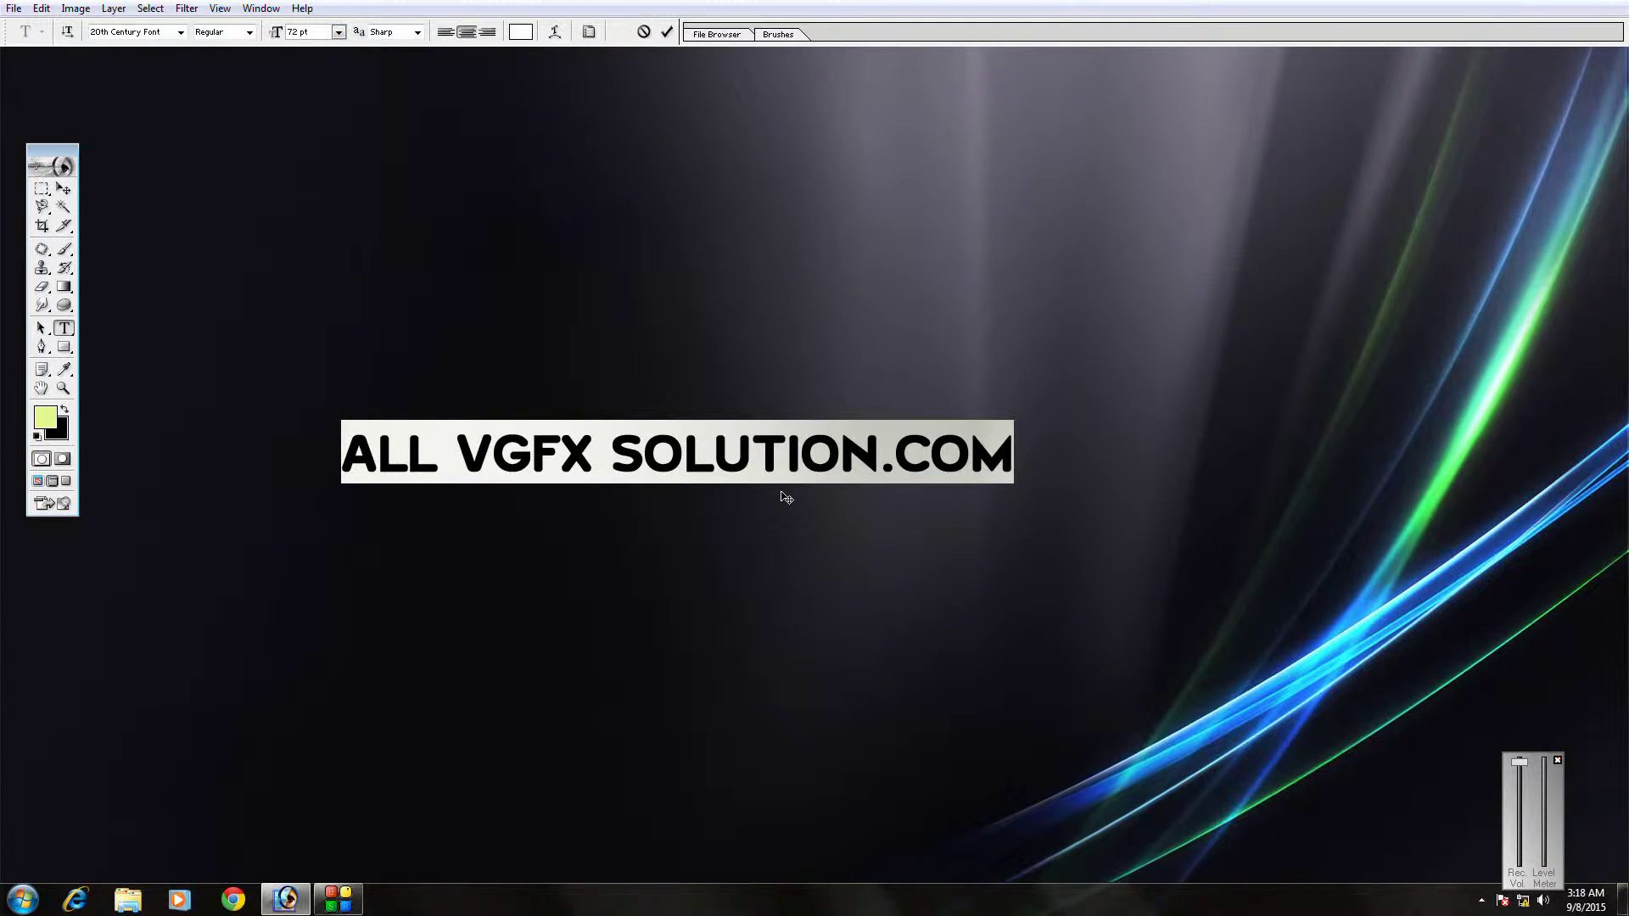
Commit the text, then enlarge it and stretch the lettering taller.
click(552, 464)
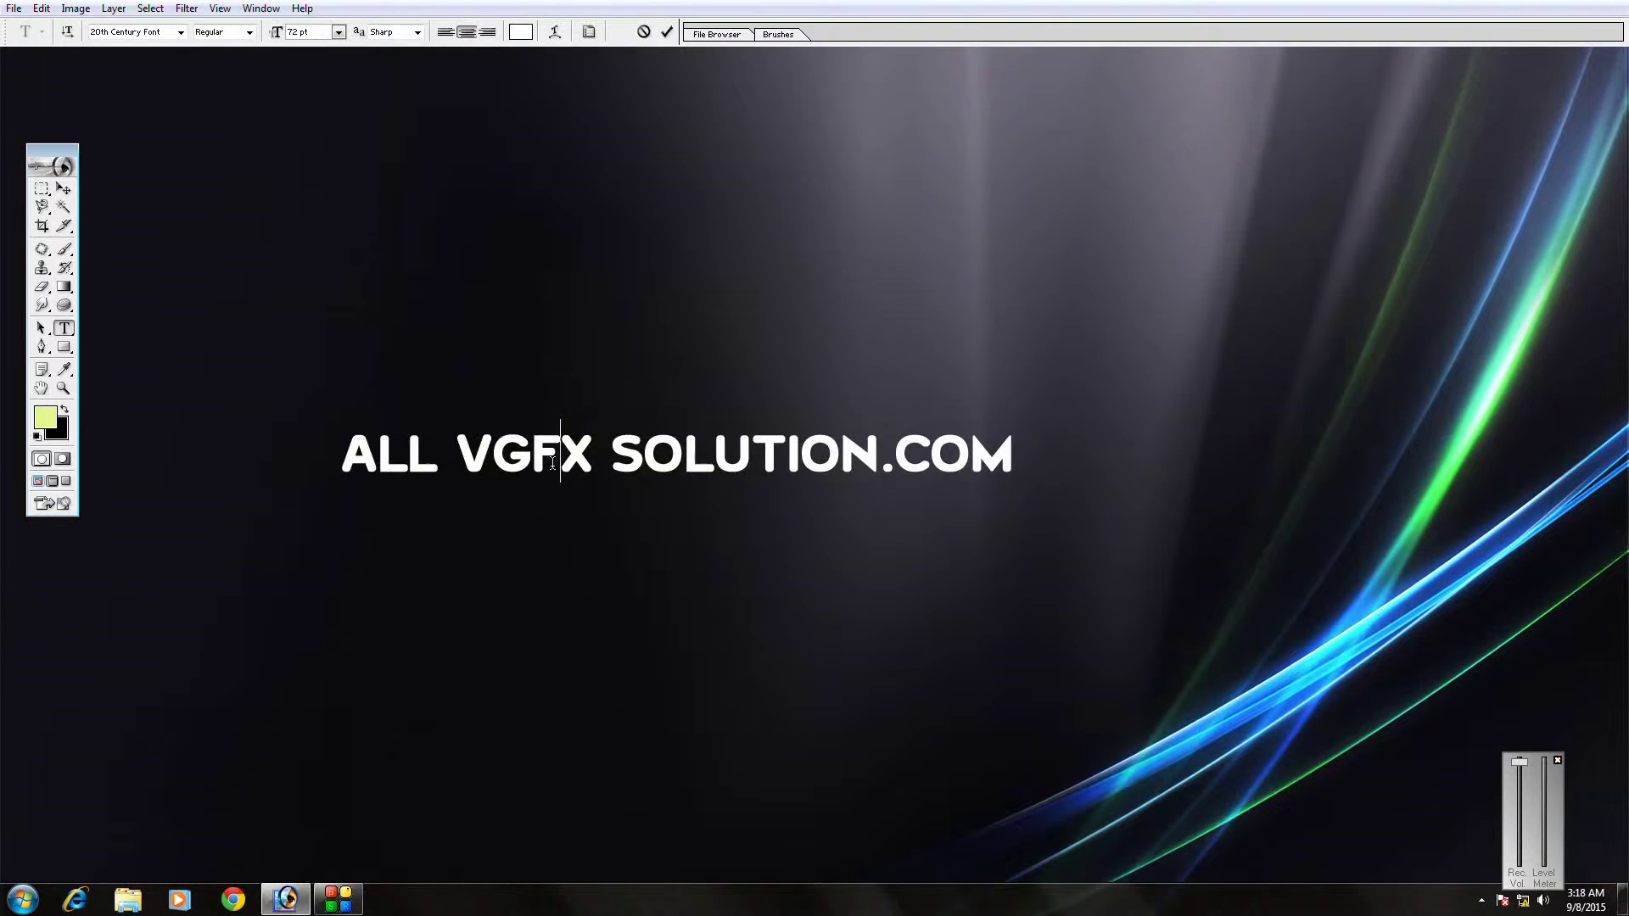
key(ctrl+a)
key(ctrl+Return)
key(ctrl+t)
drag(1009, 472, 1174, 480)
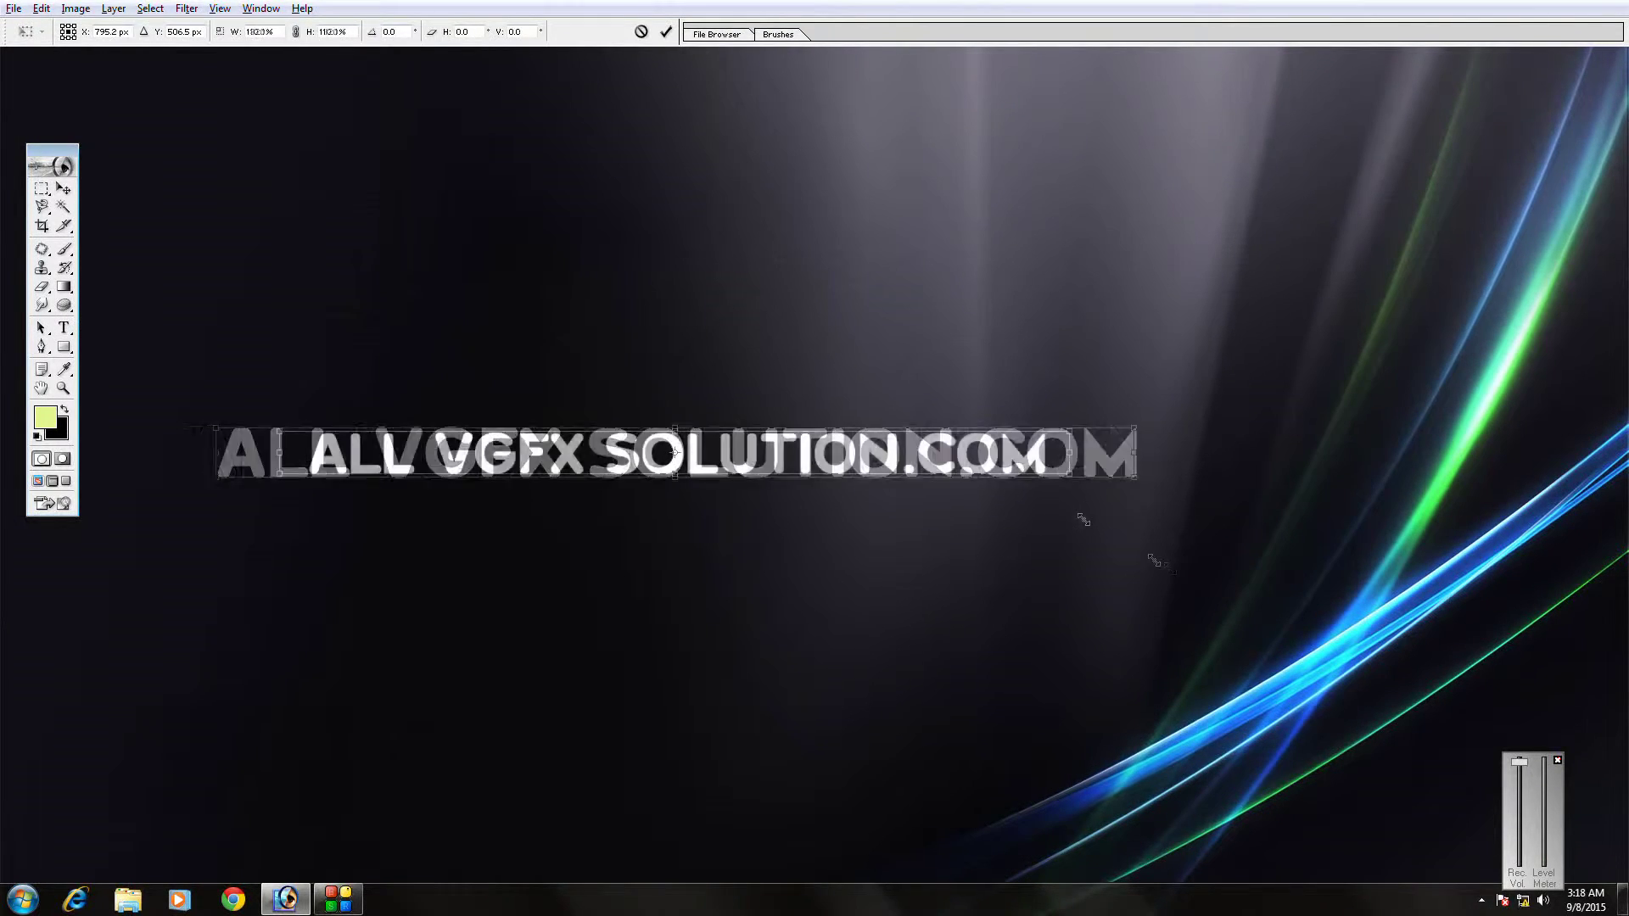
drag(680, 485, 684, 498)
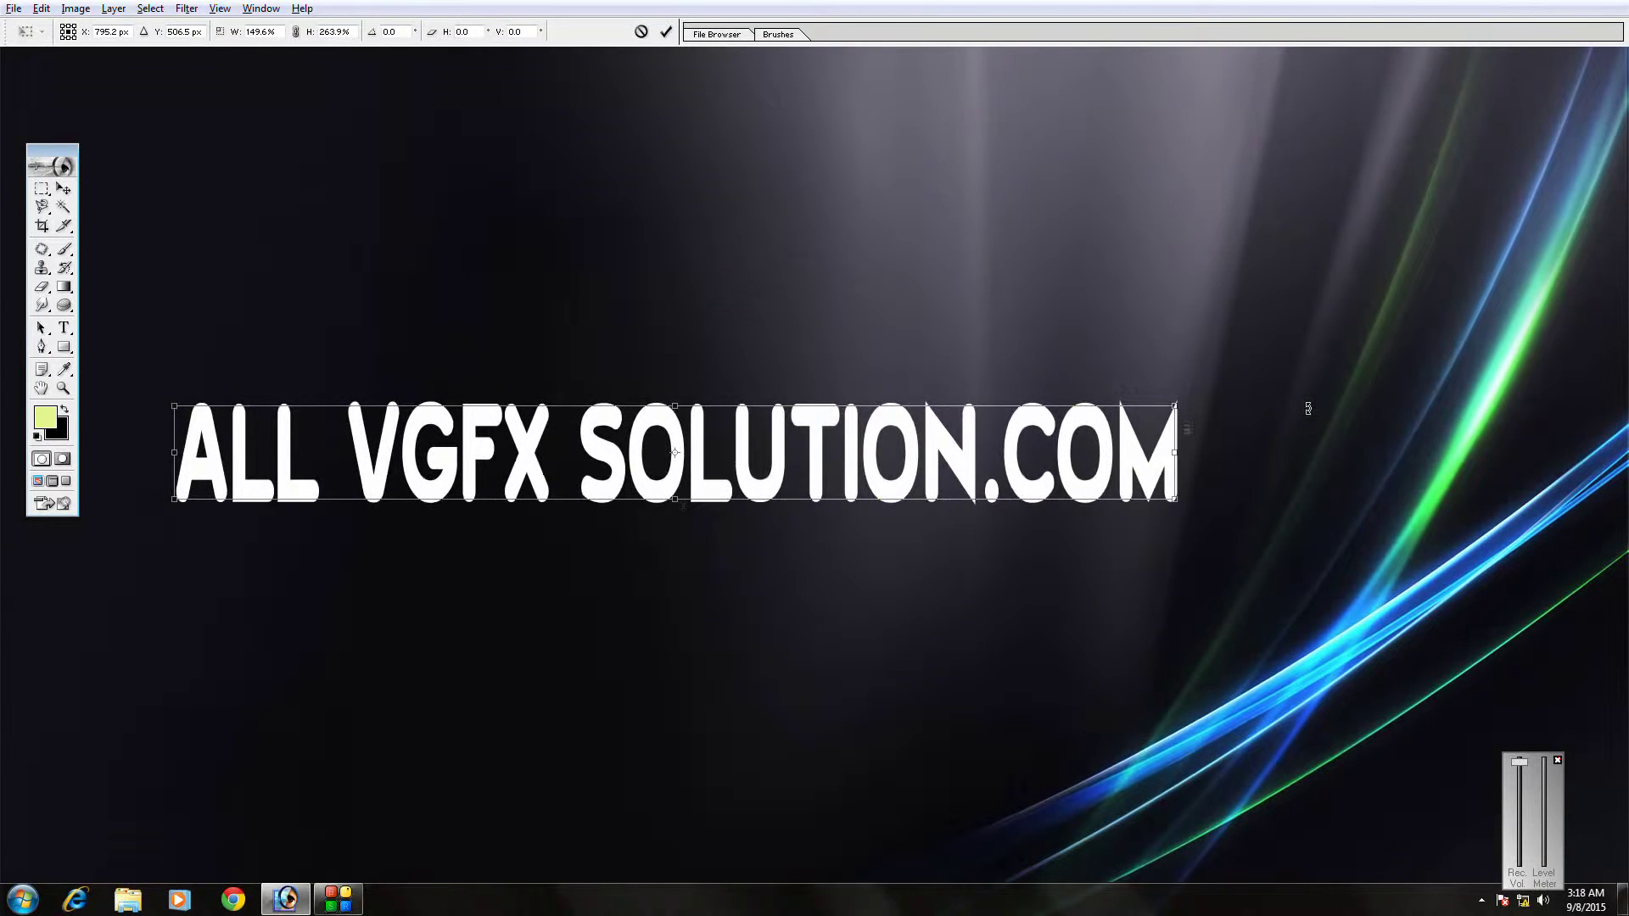
drag(1184, 408, 1253, 348)
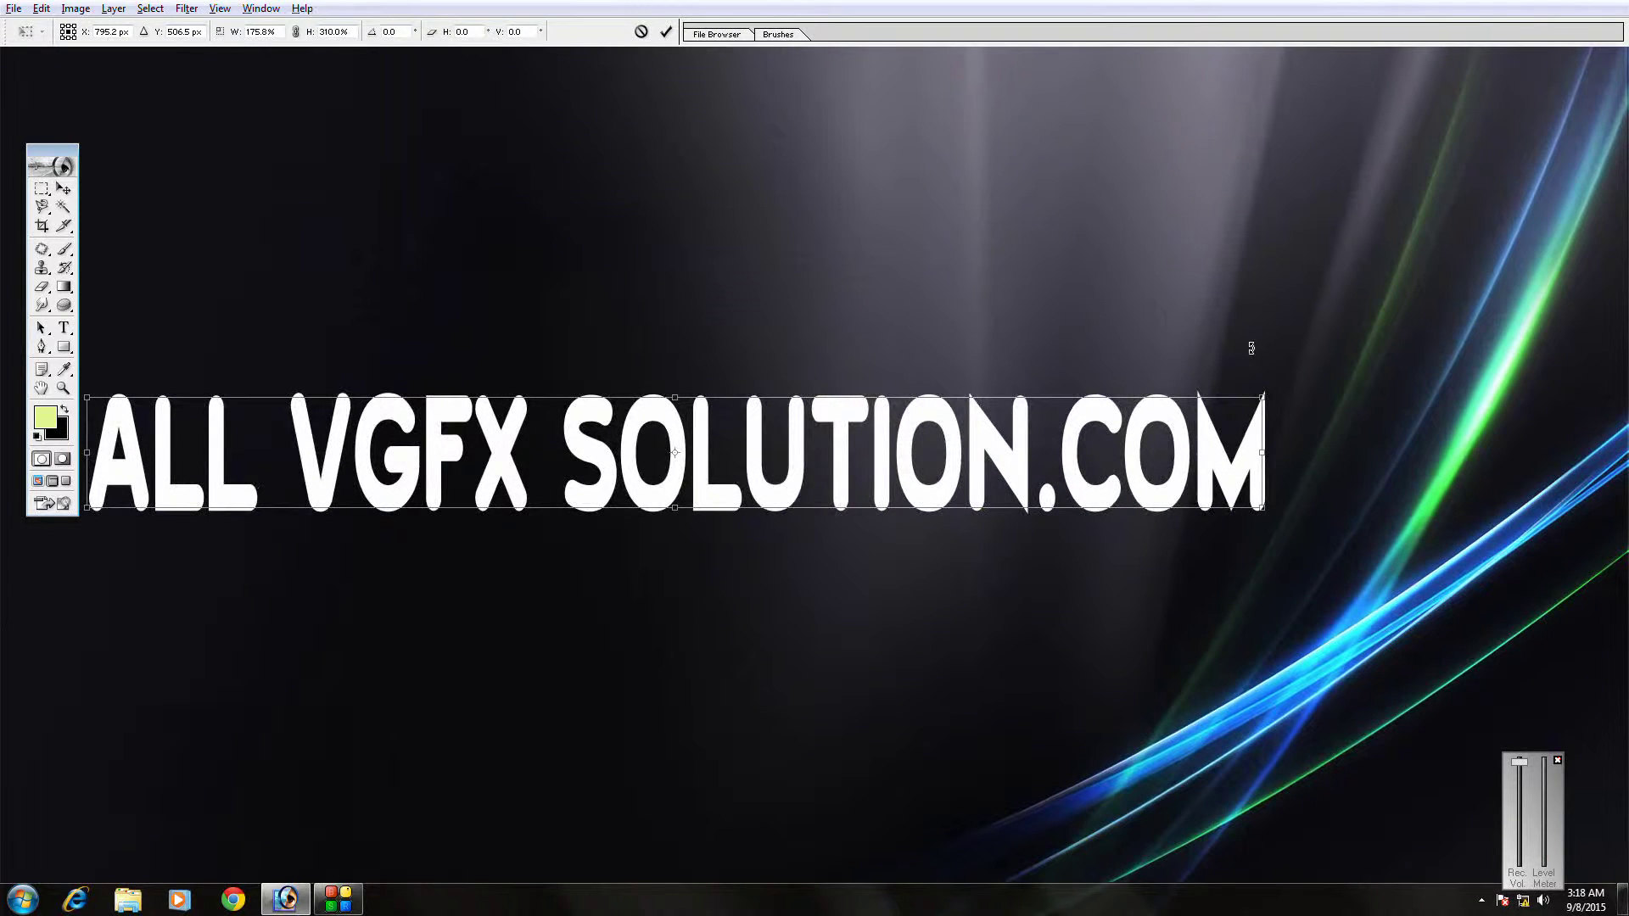
key(Return)
Shrink the text slightly to 194.93 pt and nudge it right and down.
key(ctrl+minus)
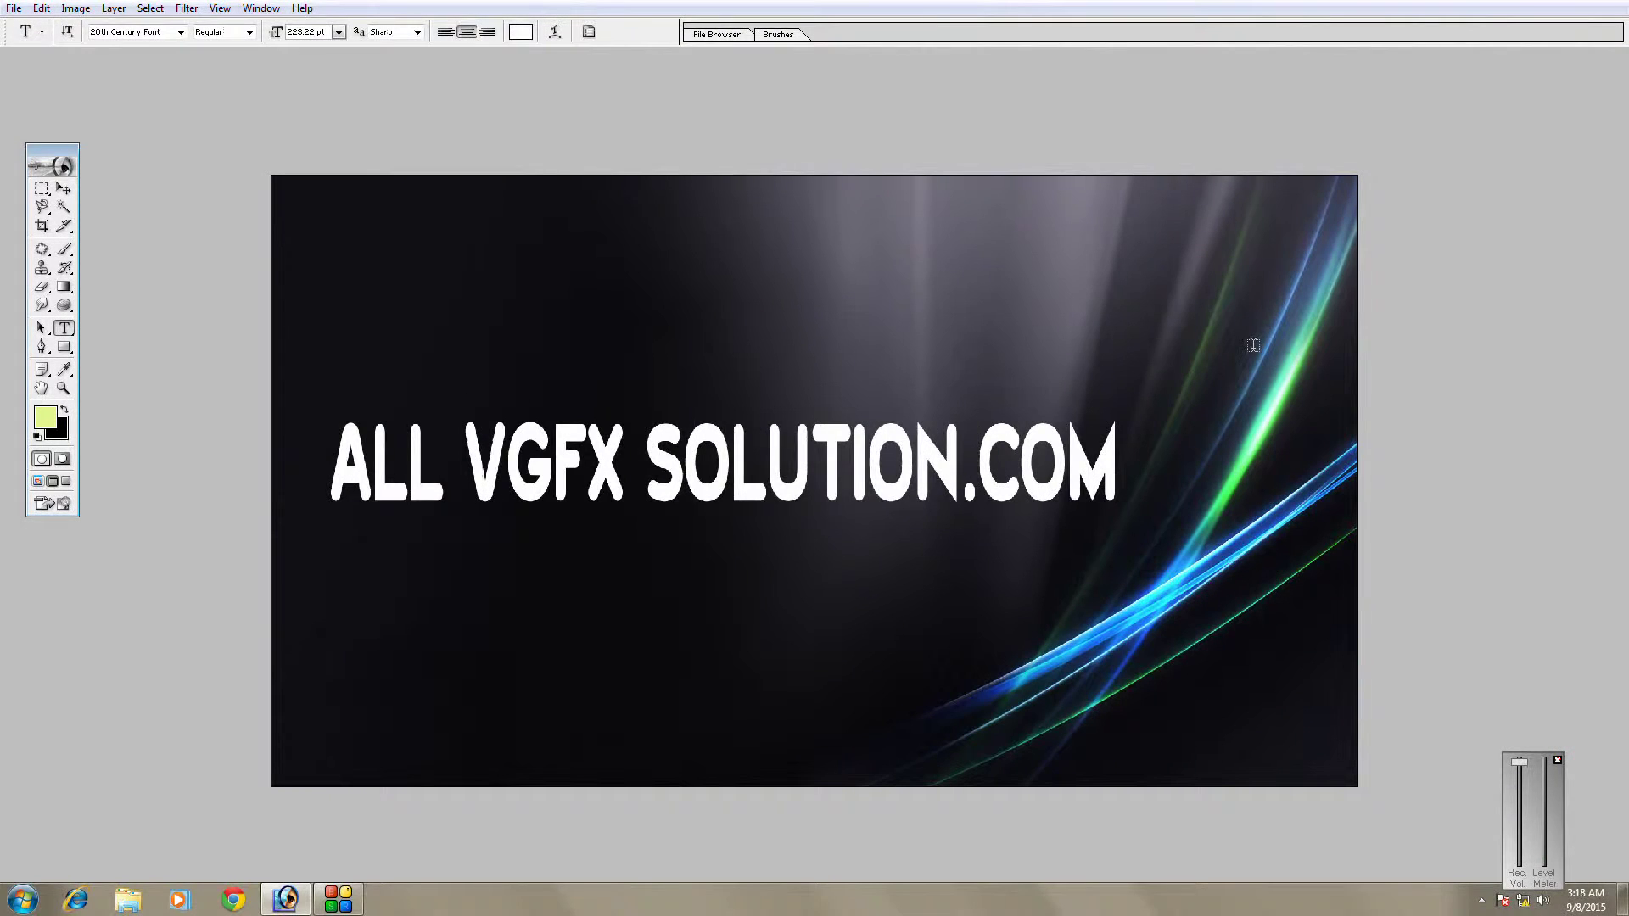
drag(984, 482, 1215, 488)
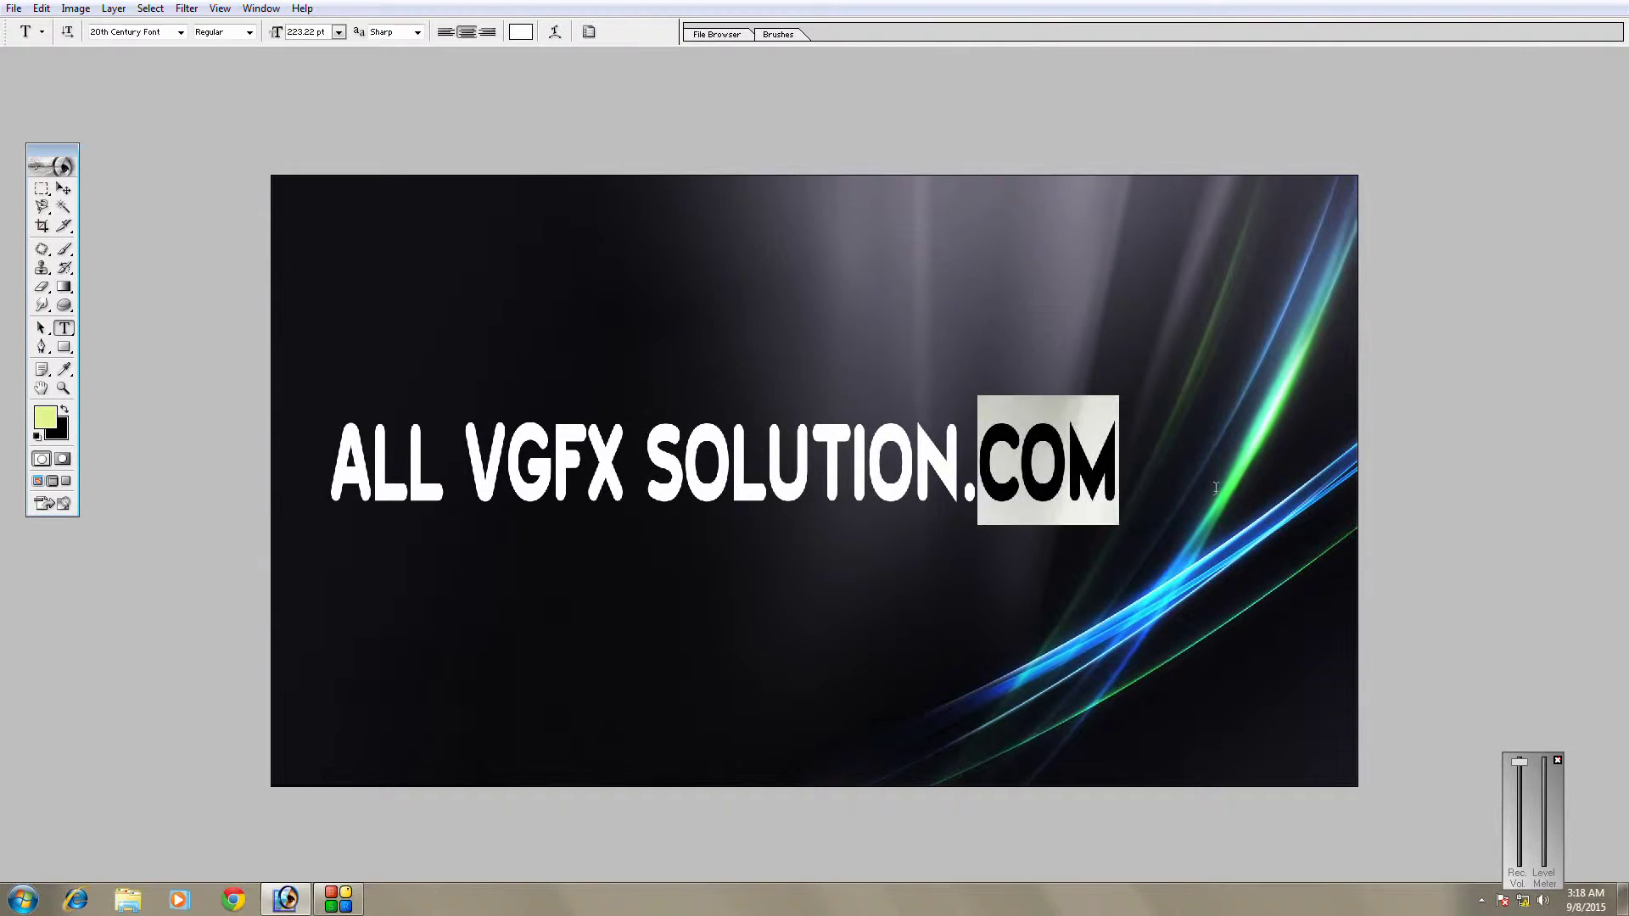
key(ctrl+Return)
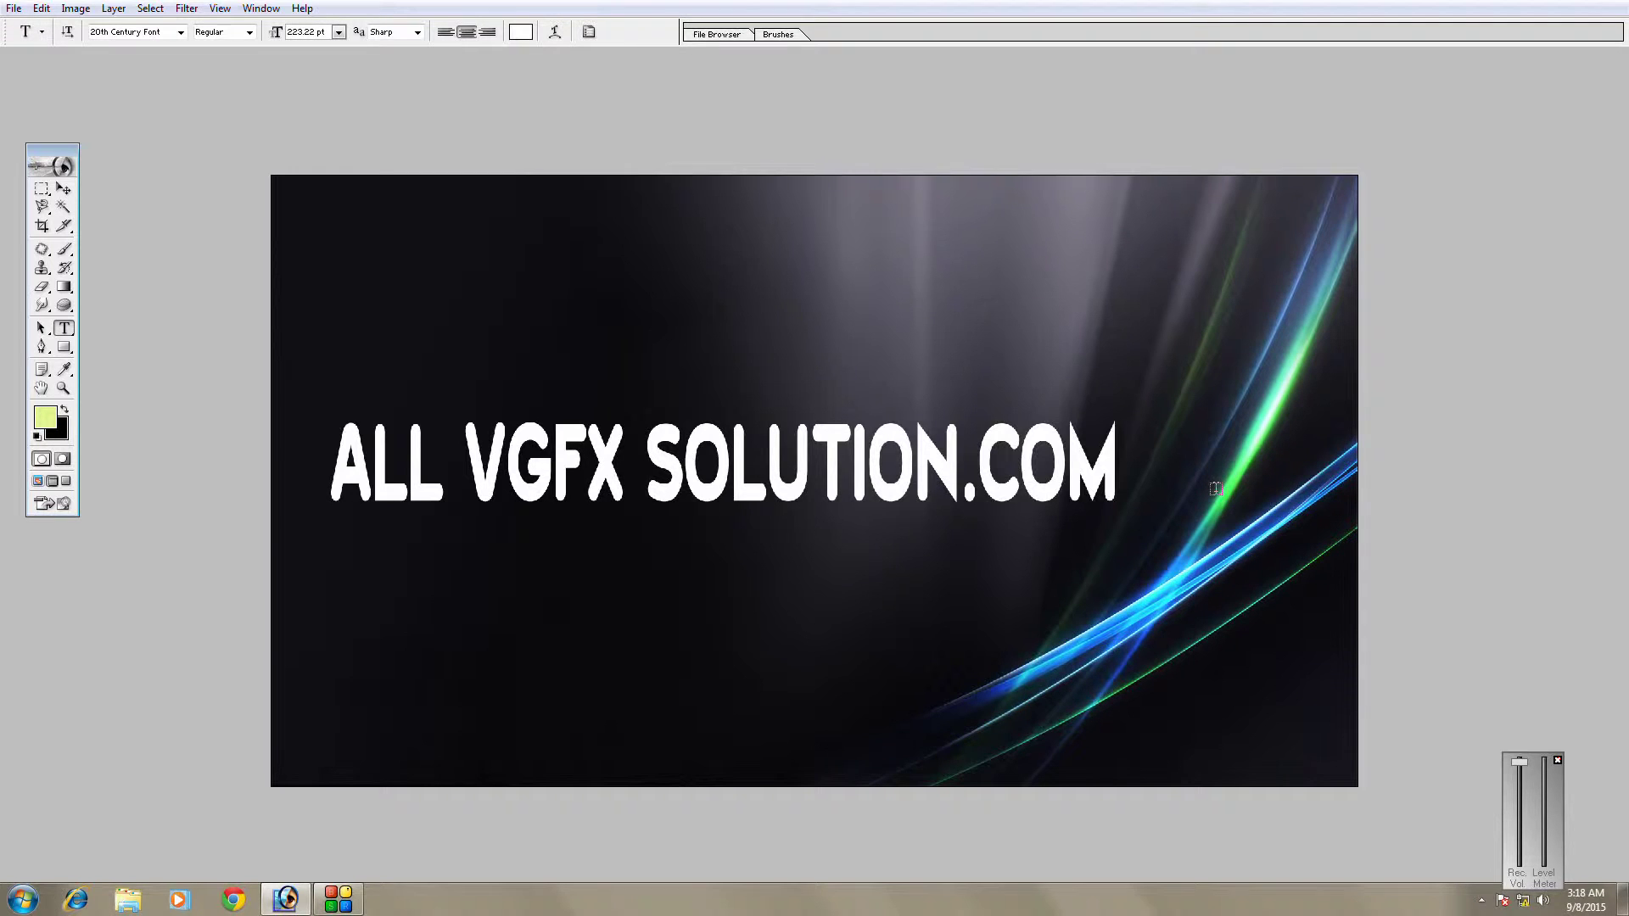
key(ctrl+t)
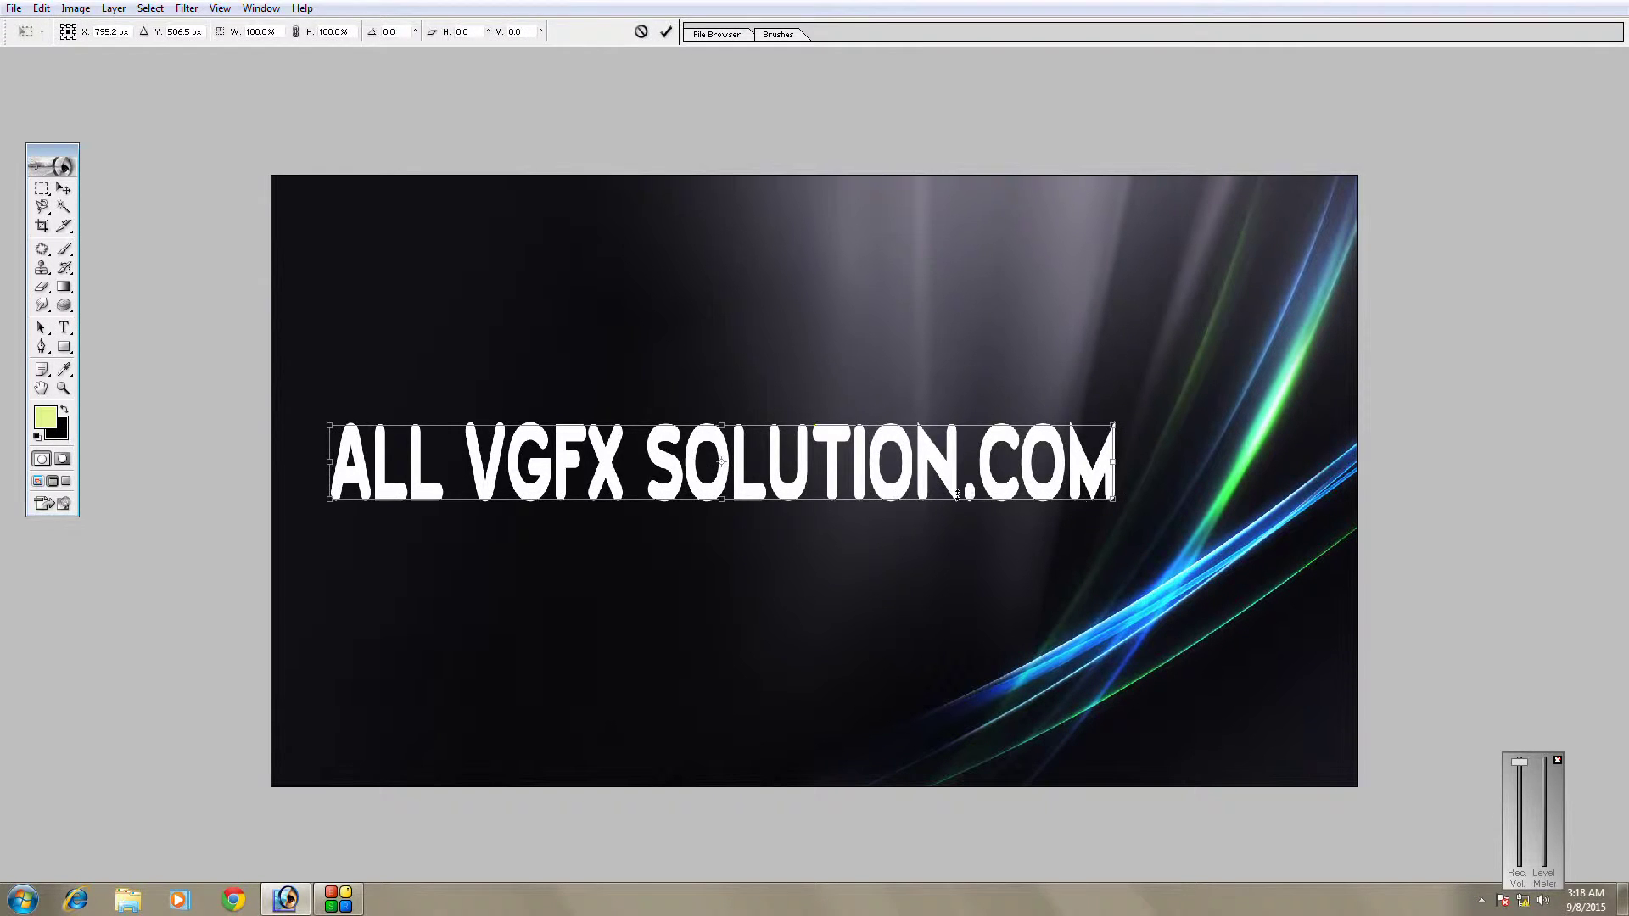
drag(1119, 499, 1068, 493)
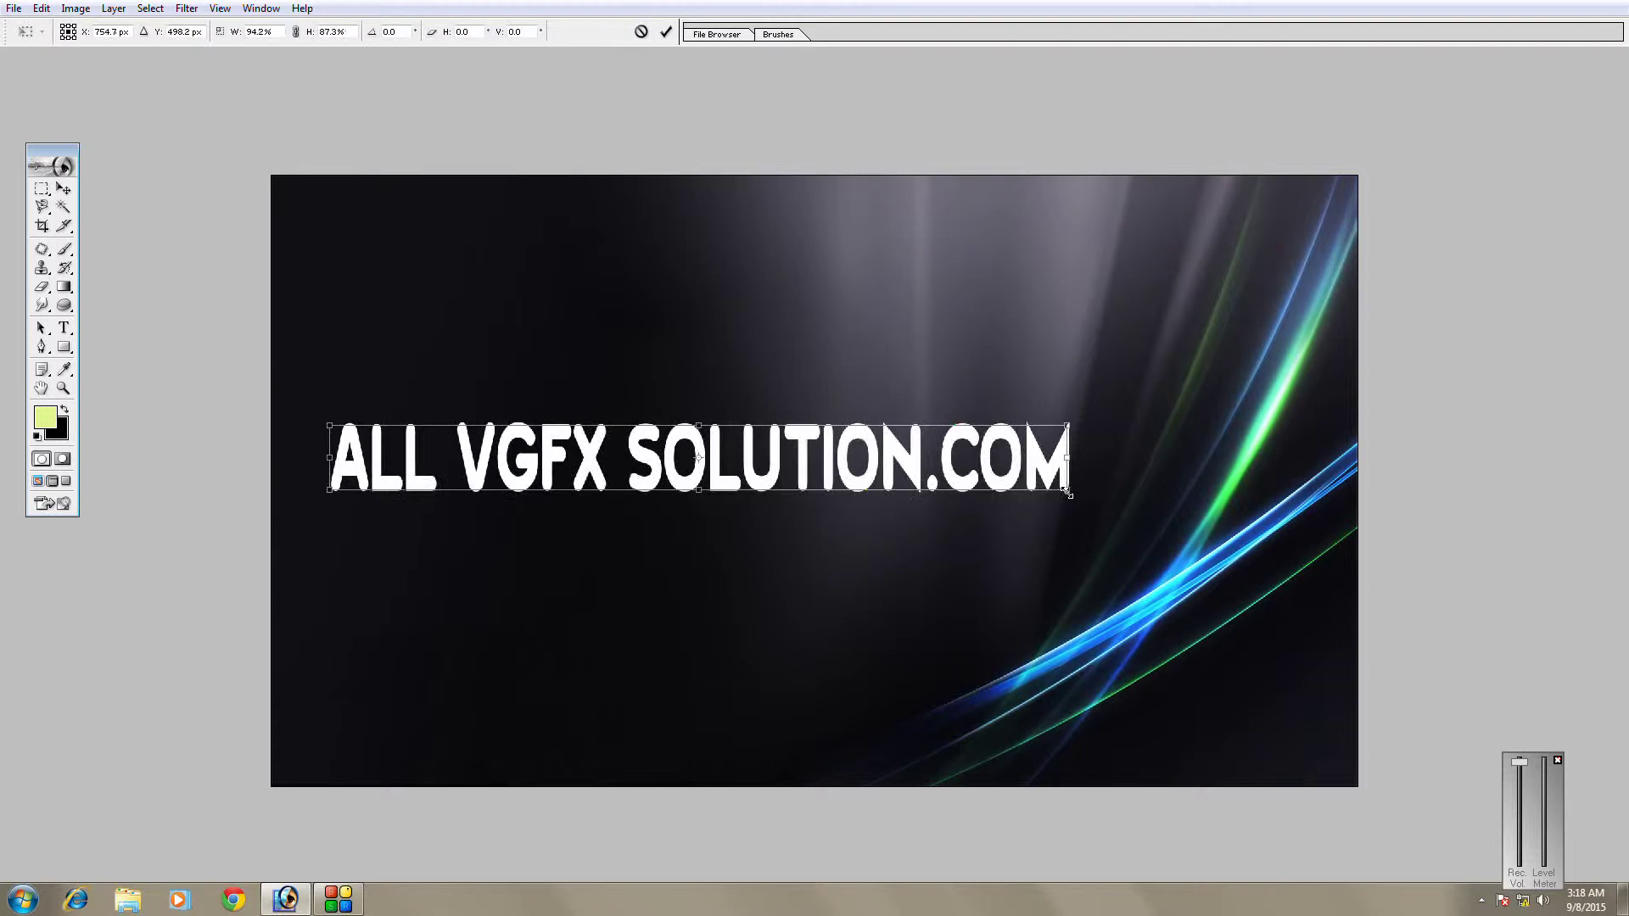
key(Return)
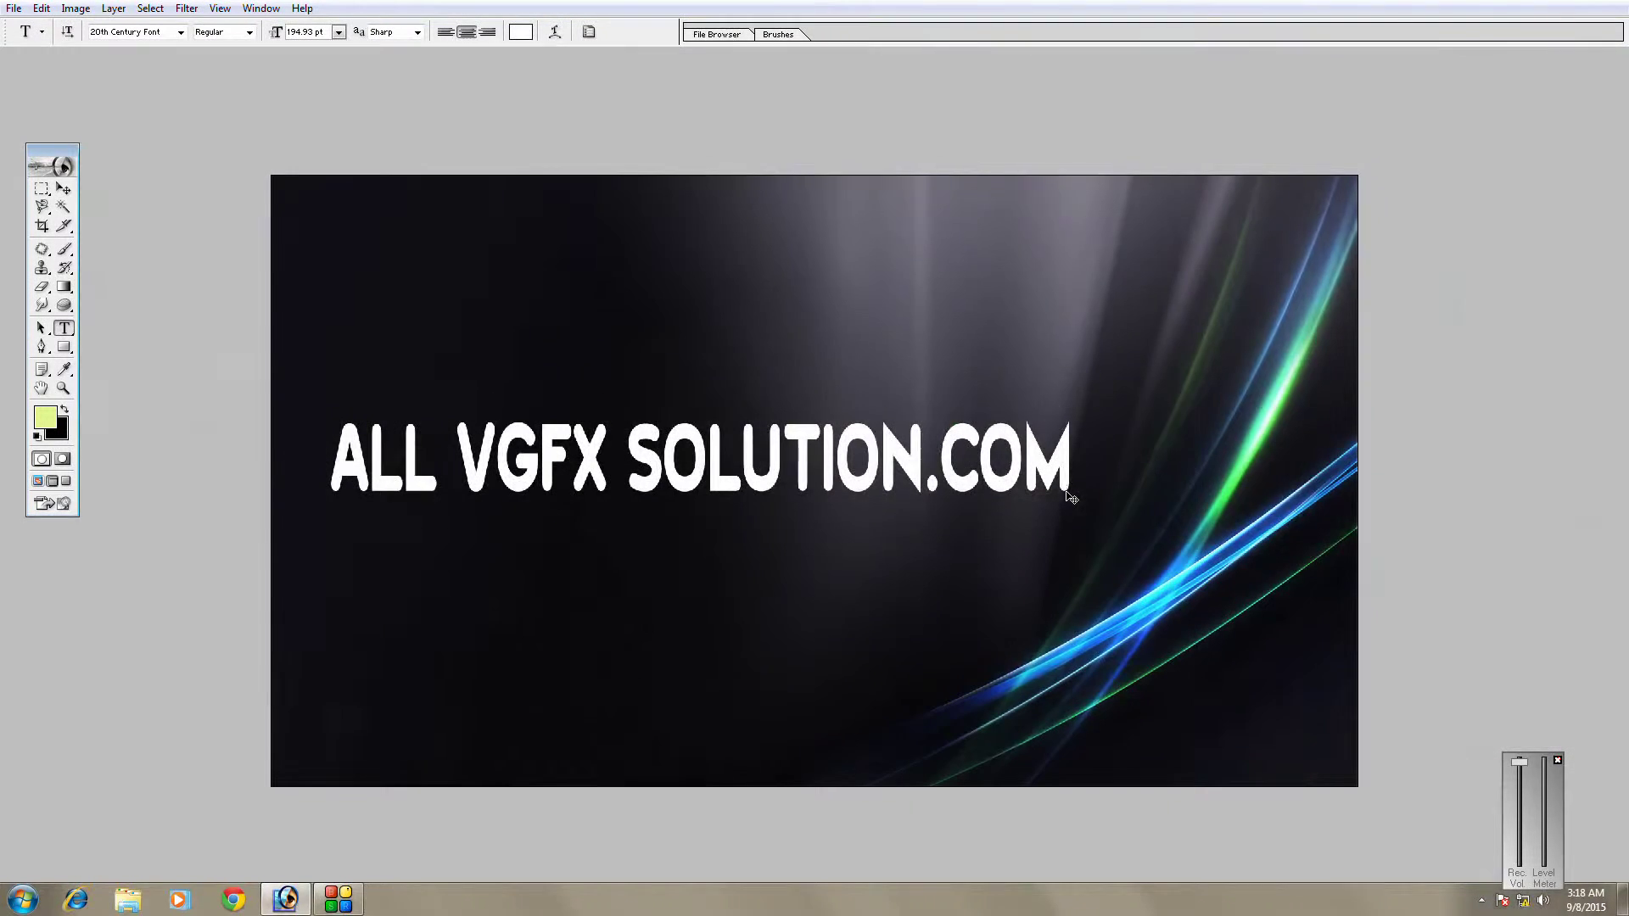
key(v)
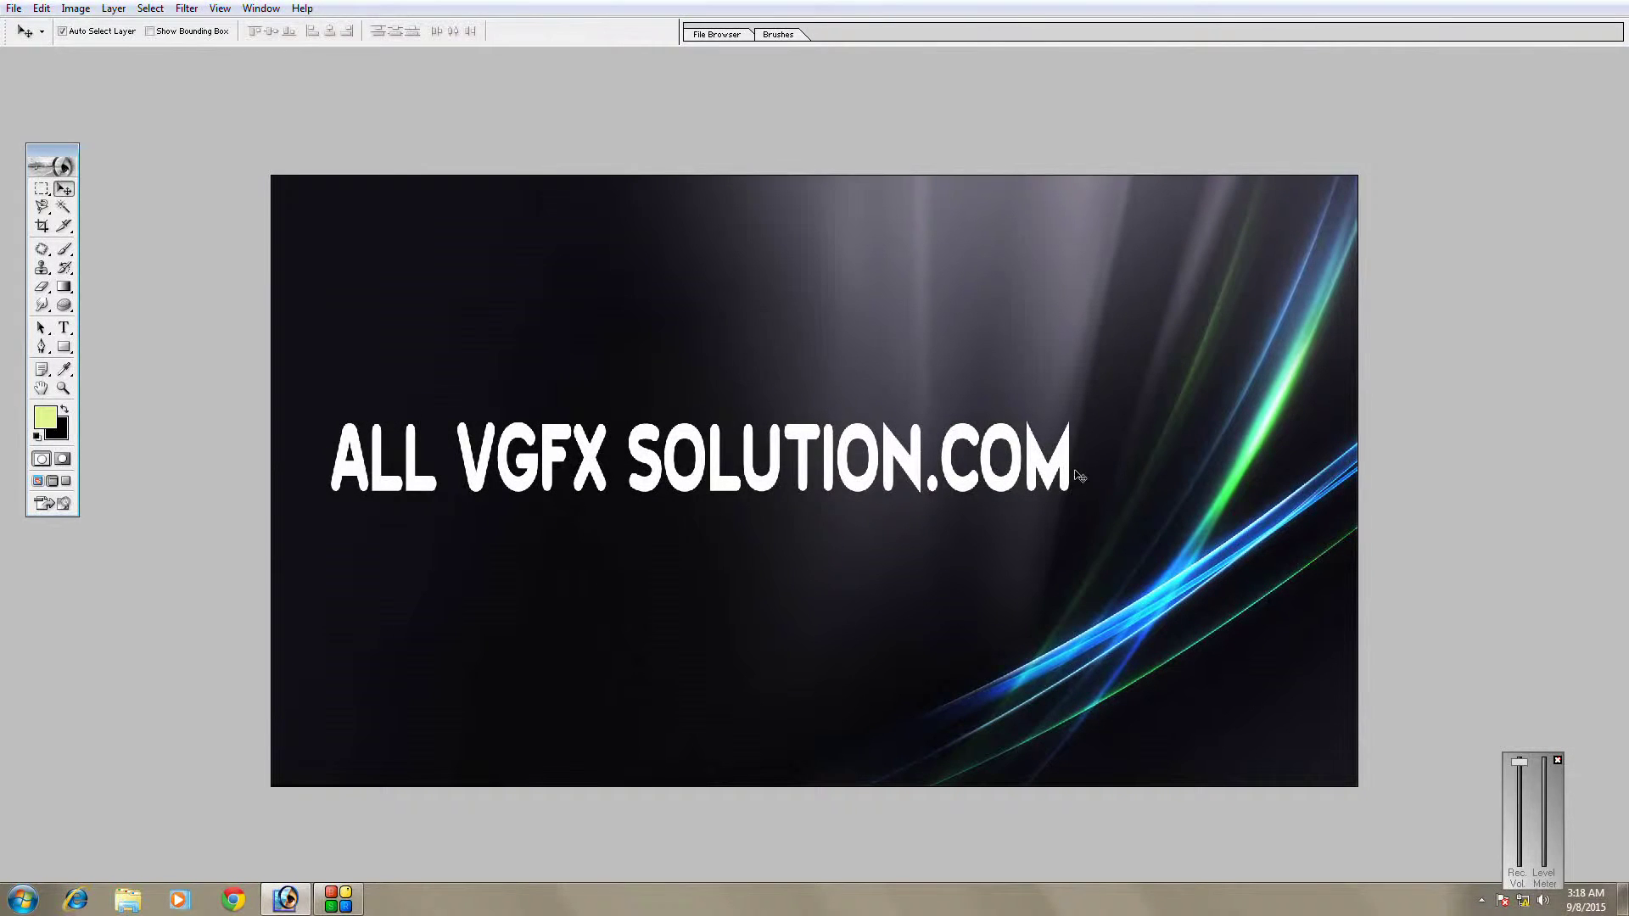
drag(1067, 466, 1103, 480)
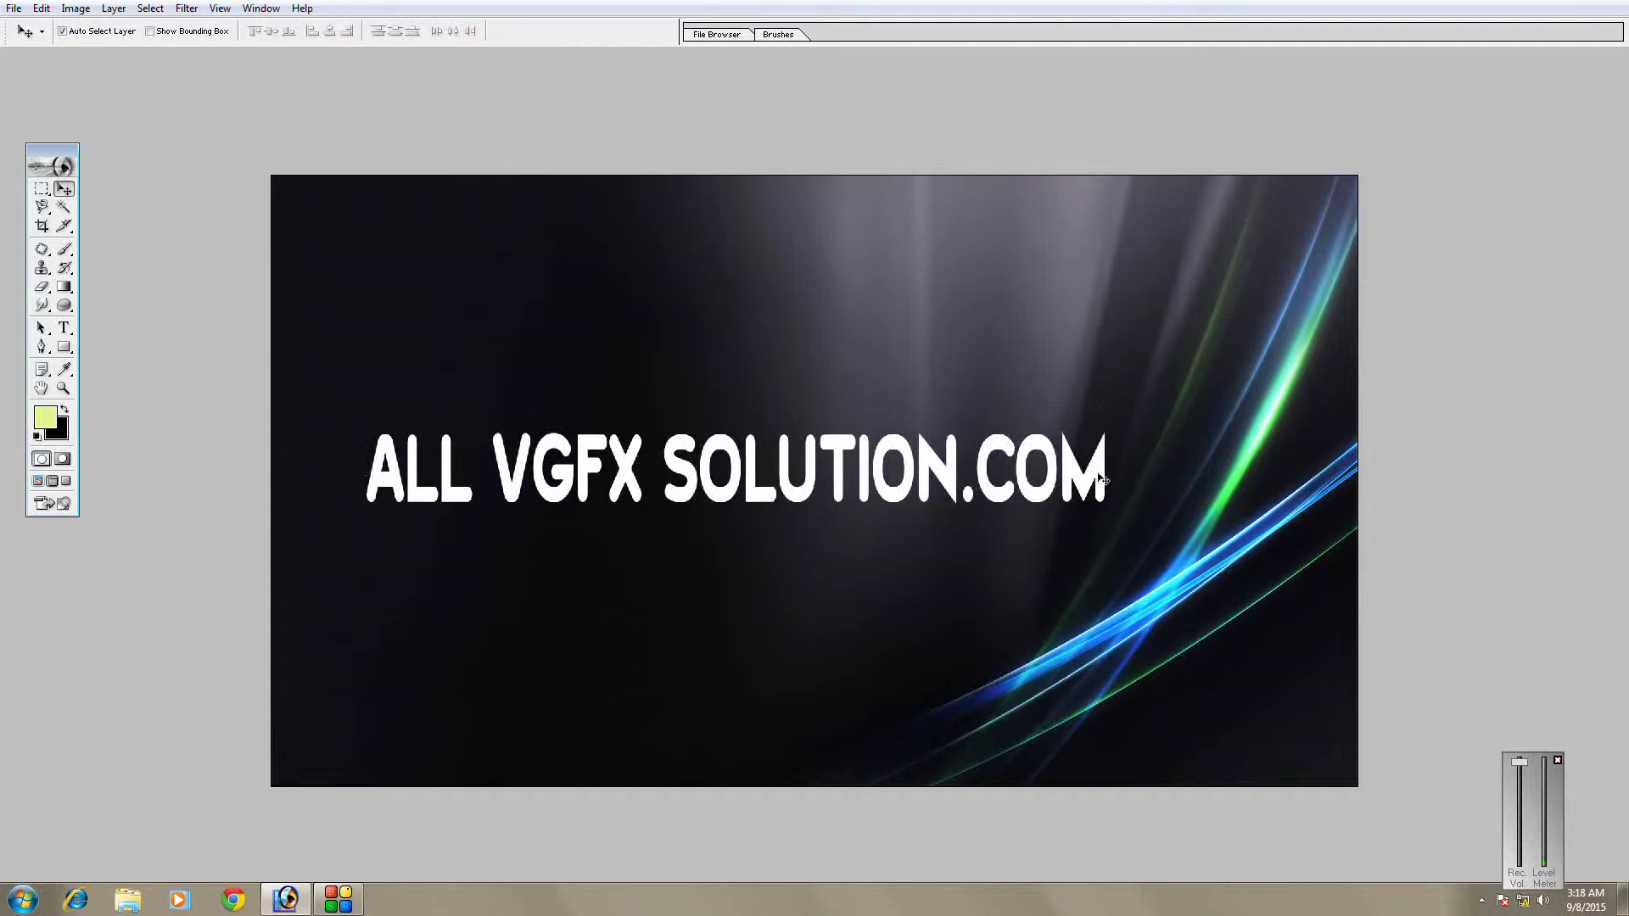
key(F7)
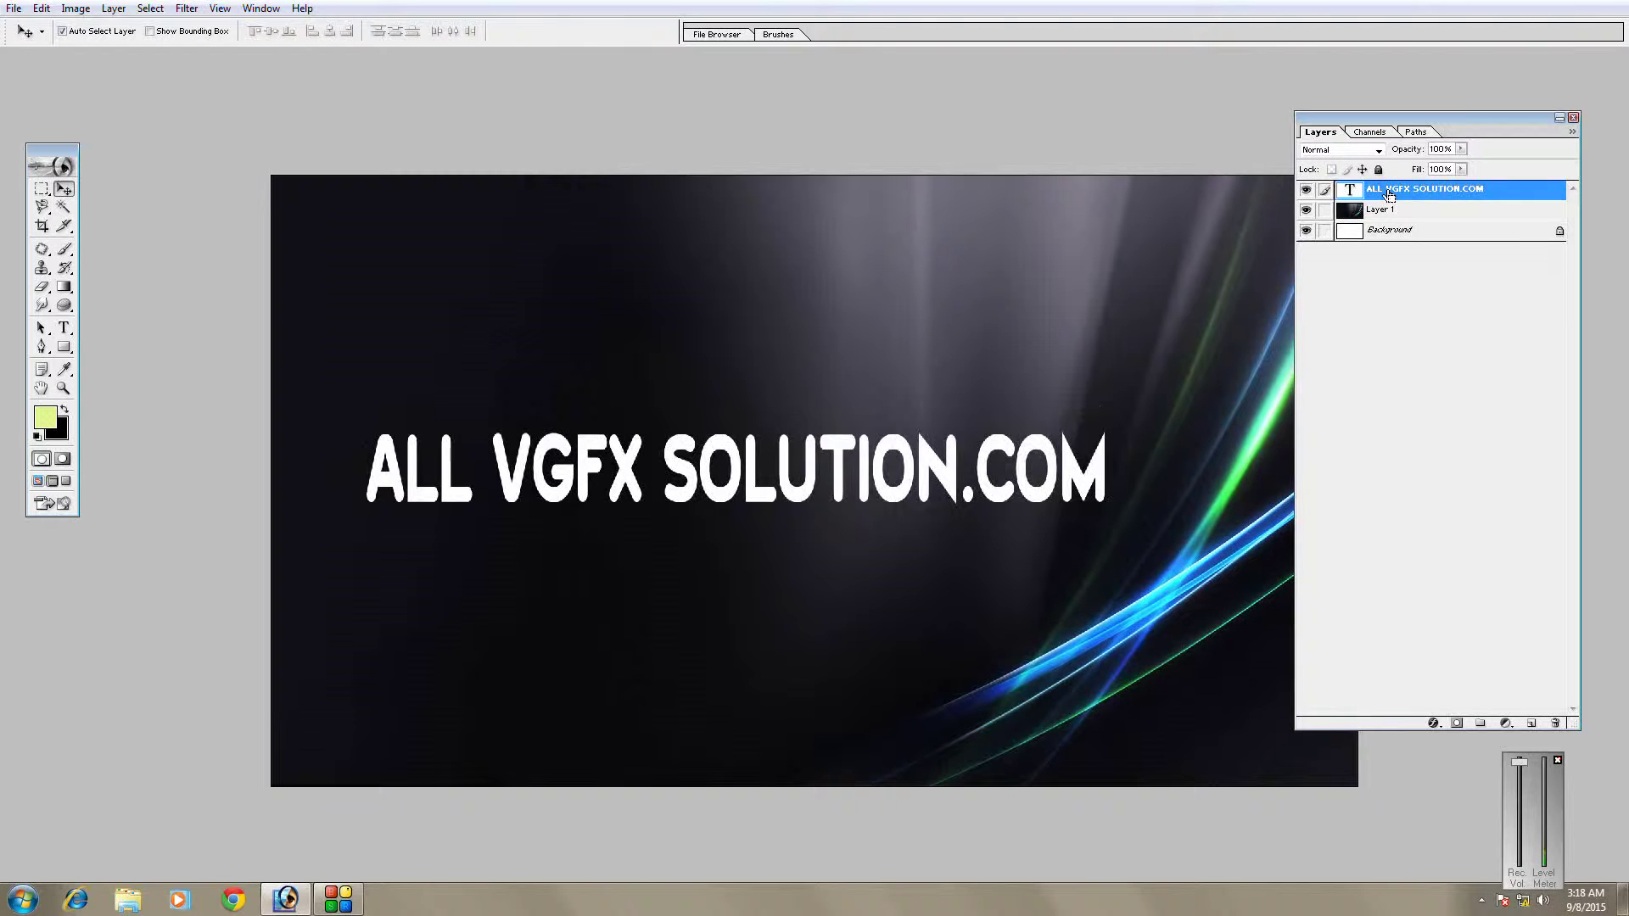
Load the text layer's letter shapes as a selection, hide that layer and select Layer 1.
ctrl+click(1388, 194)
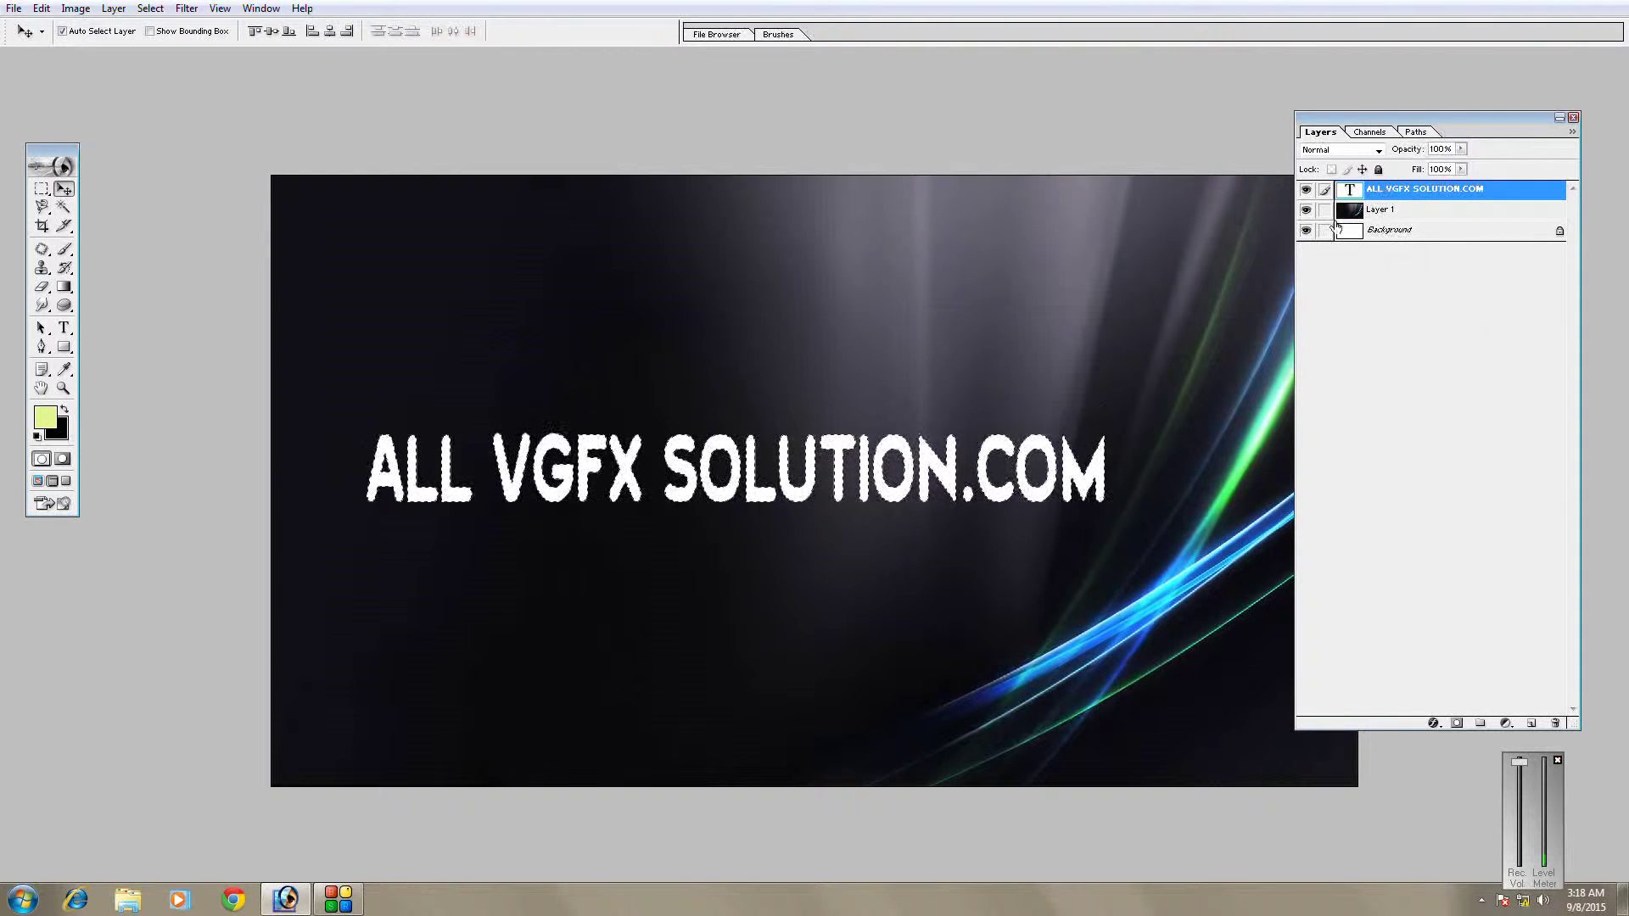
click(1307, 191)
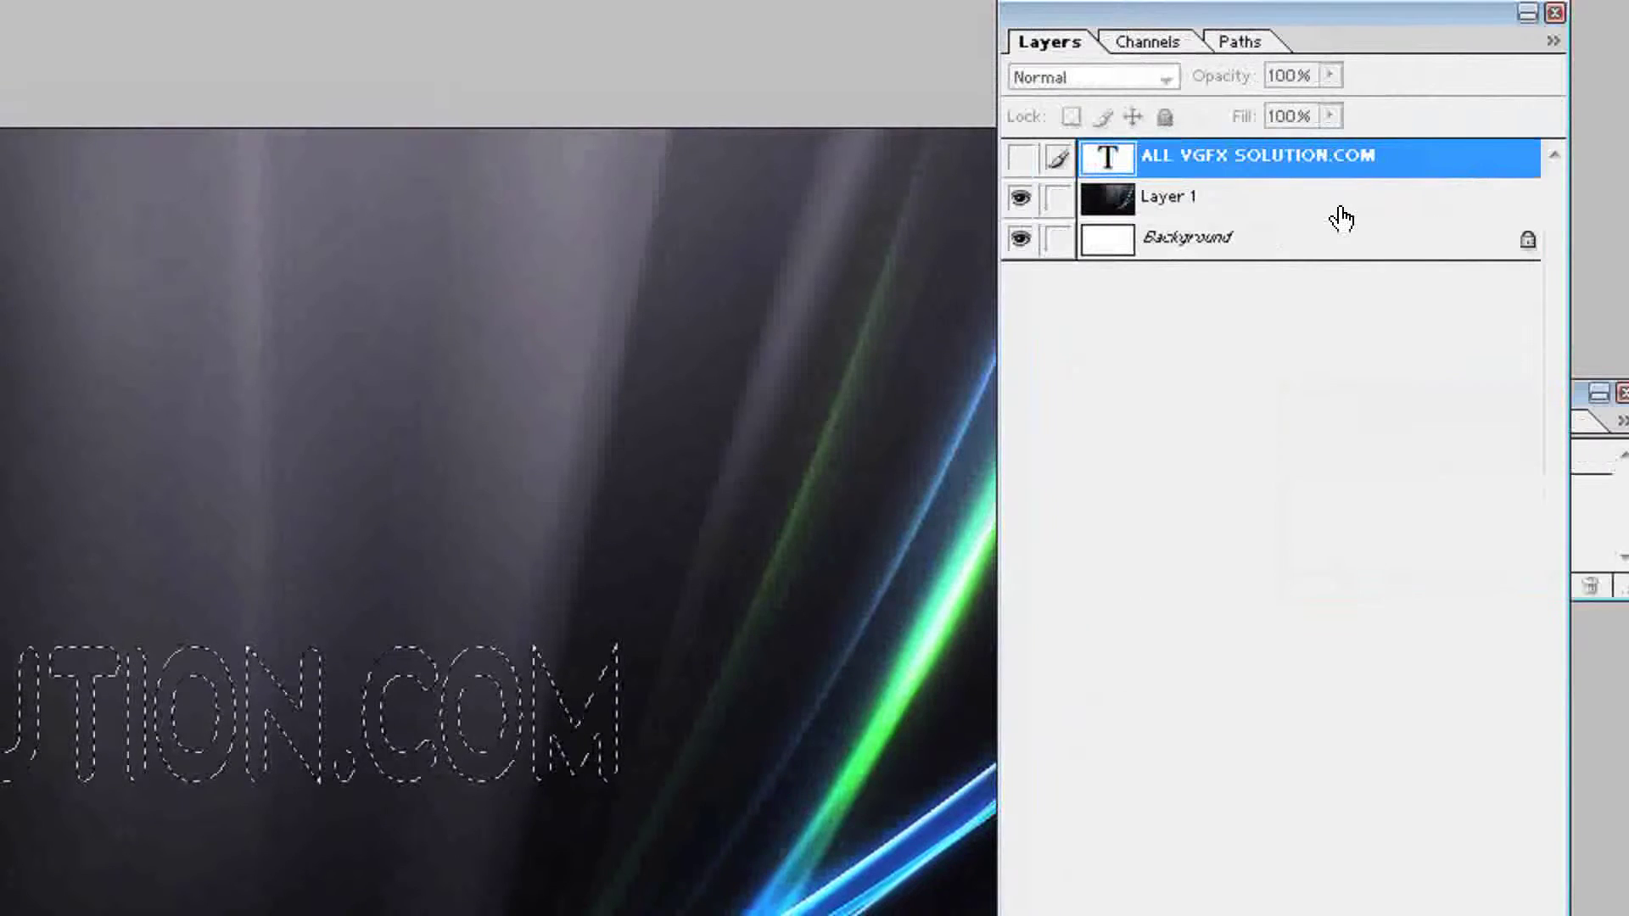
click(1319, 208)
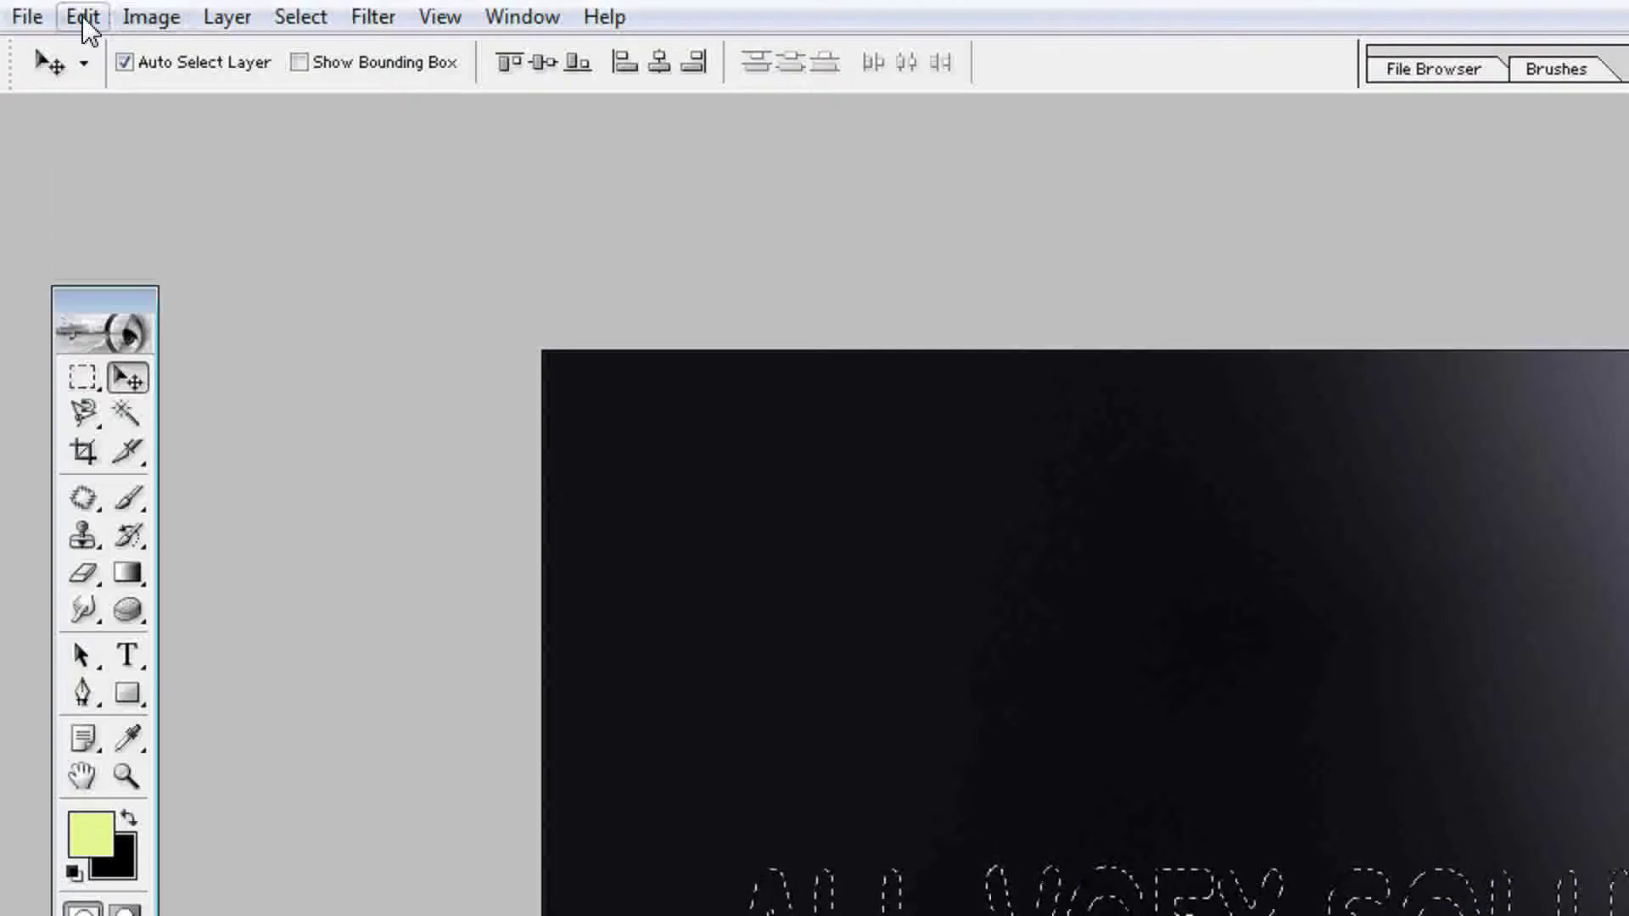
Copy the letter-shaped area of Layer 1 and paste it as Layer 2, checking it against the background.
click(82, 17)
click(136, 269)
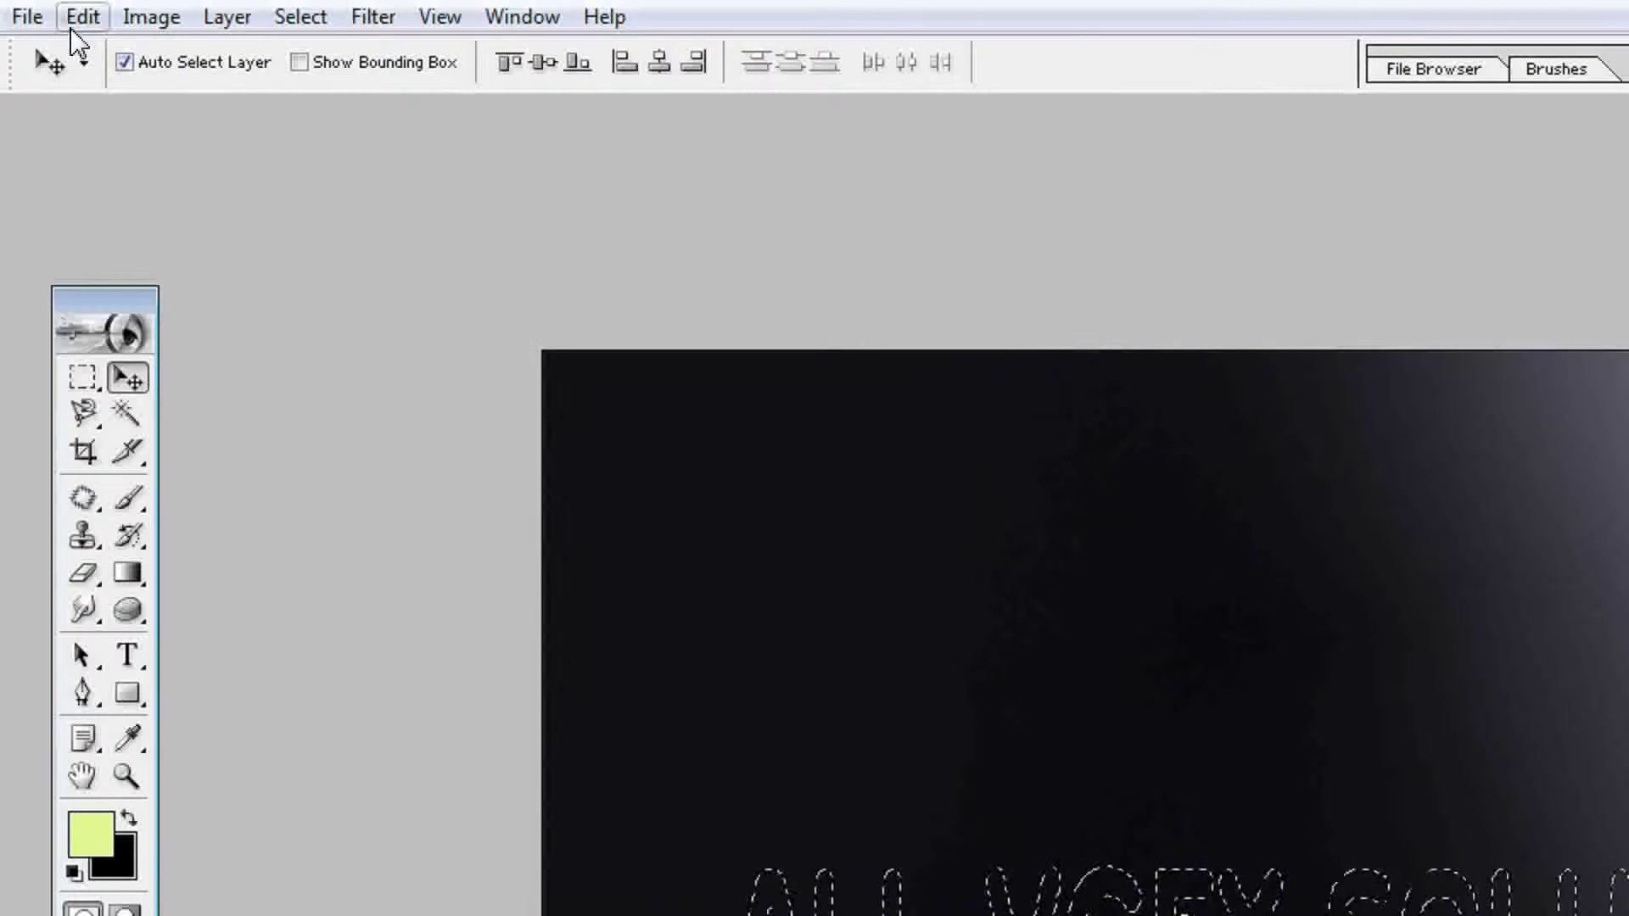
click(82, 17)
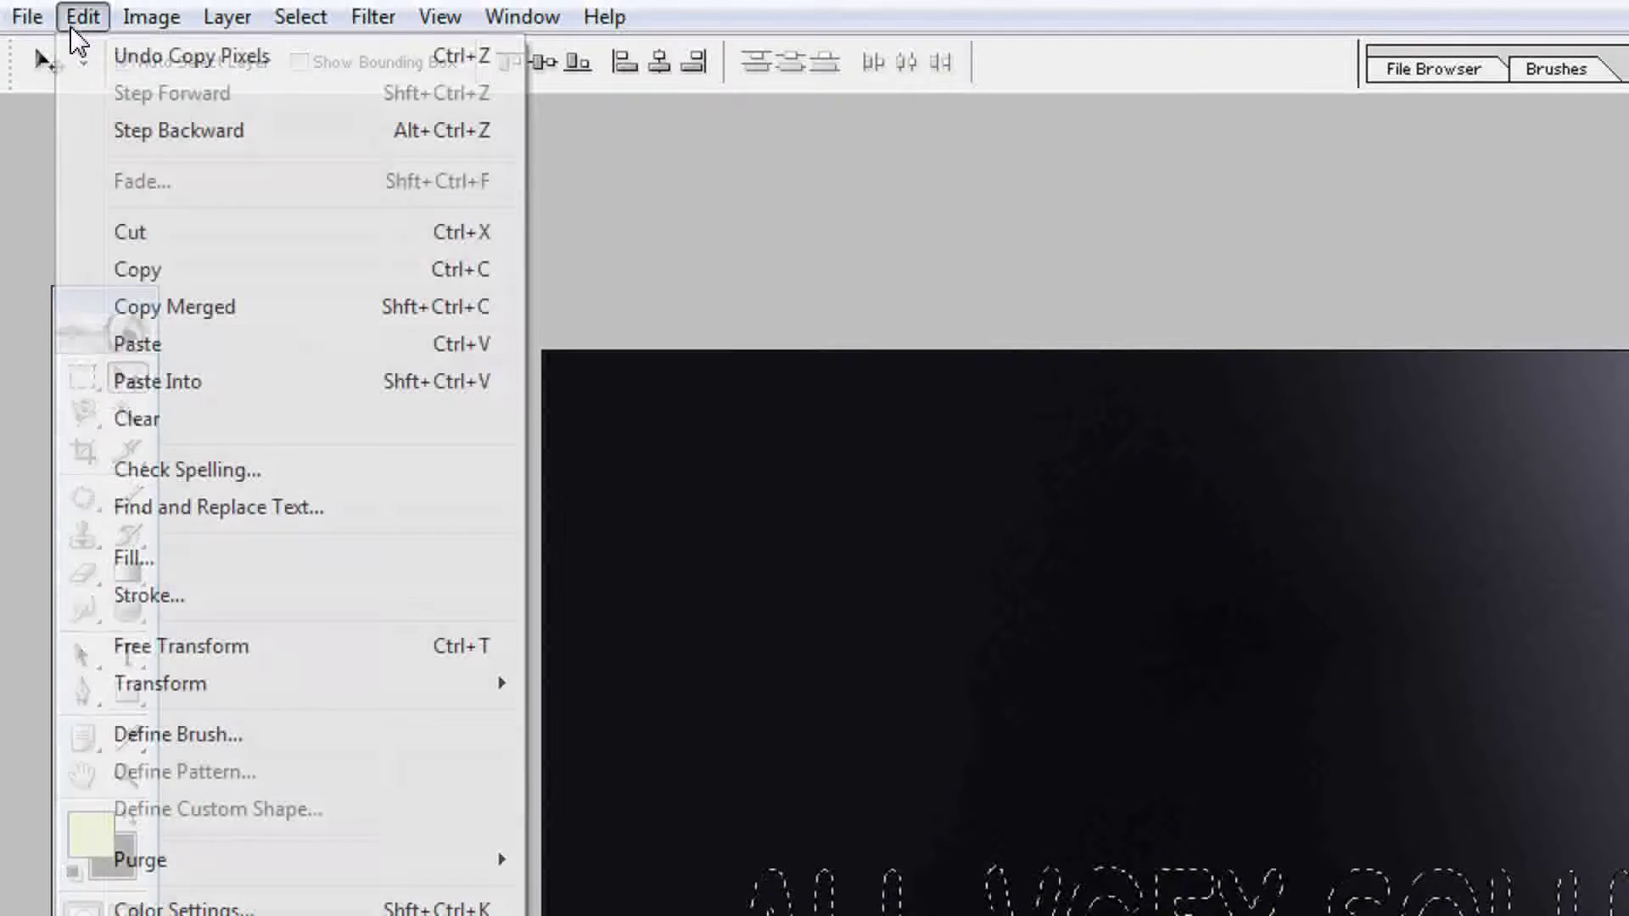
click(140, 346)
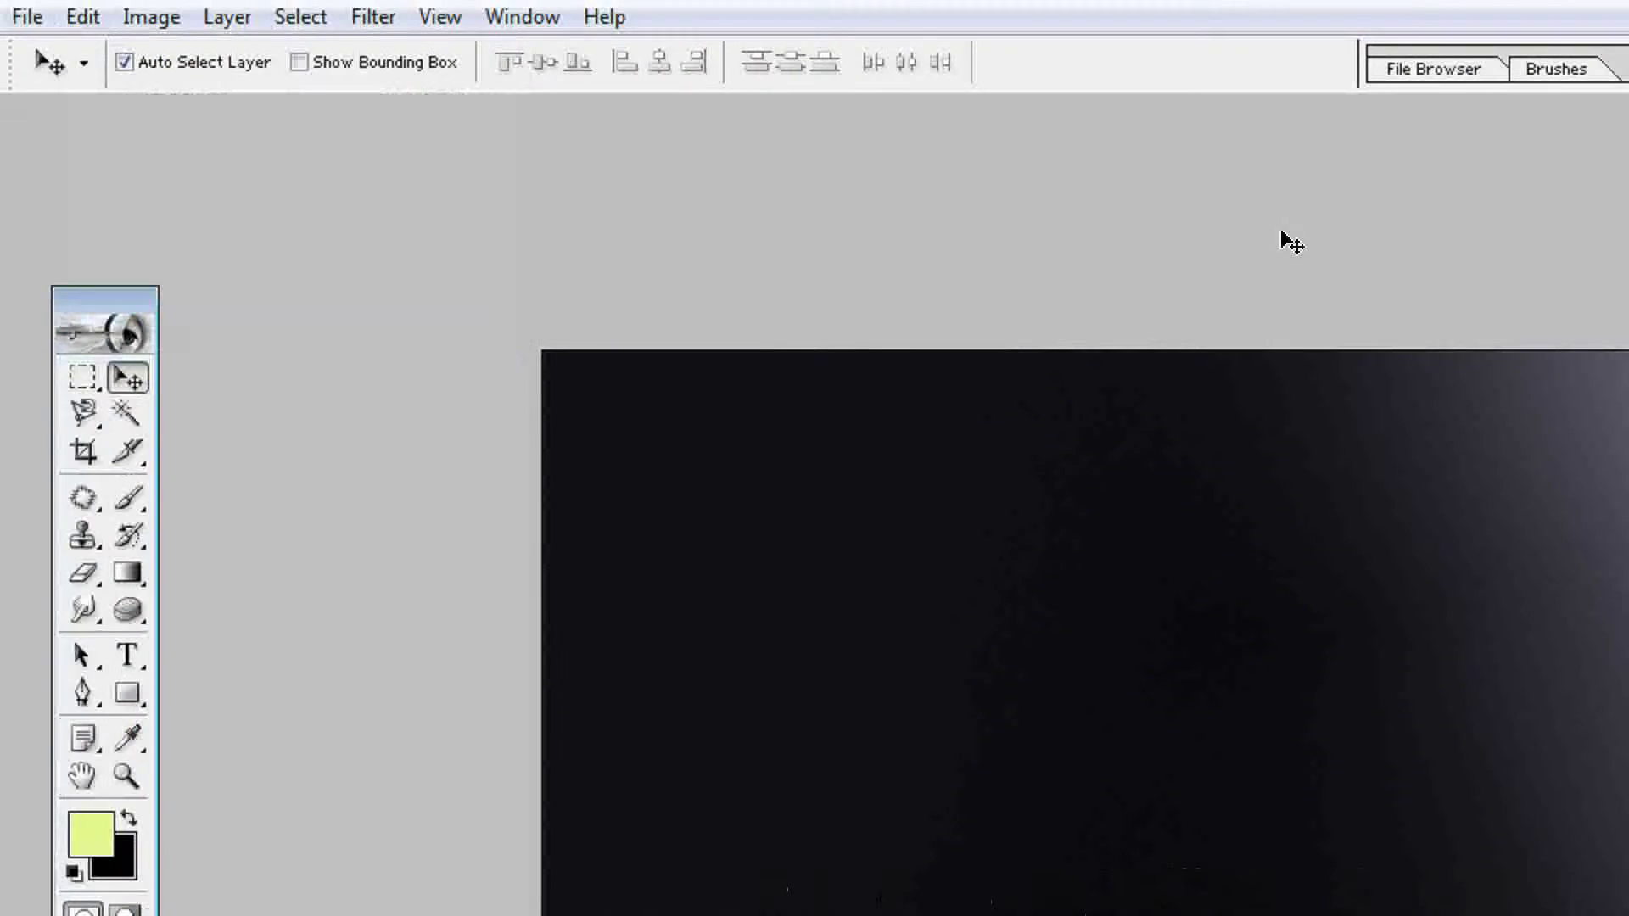
click(983, 465)
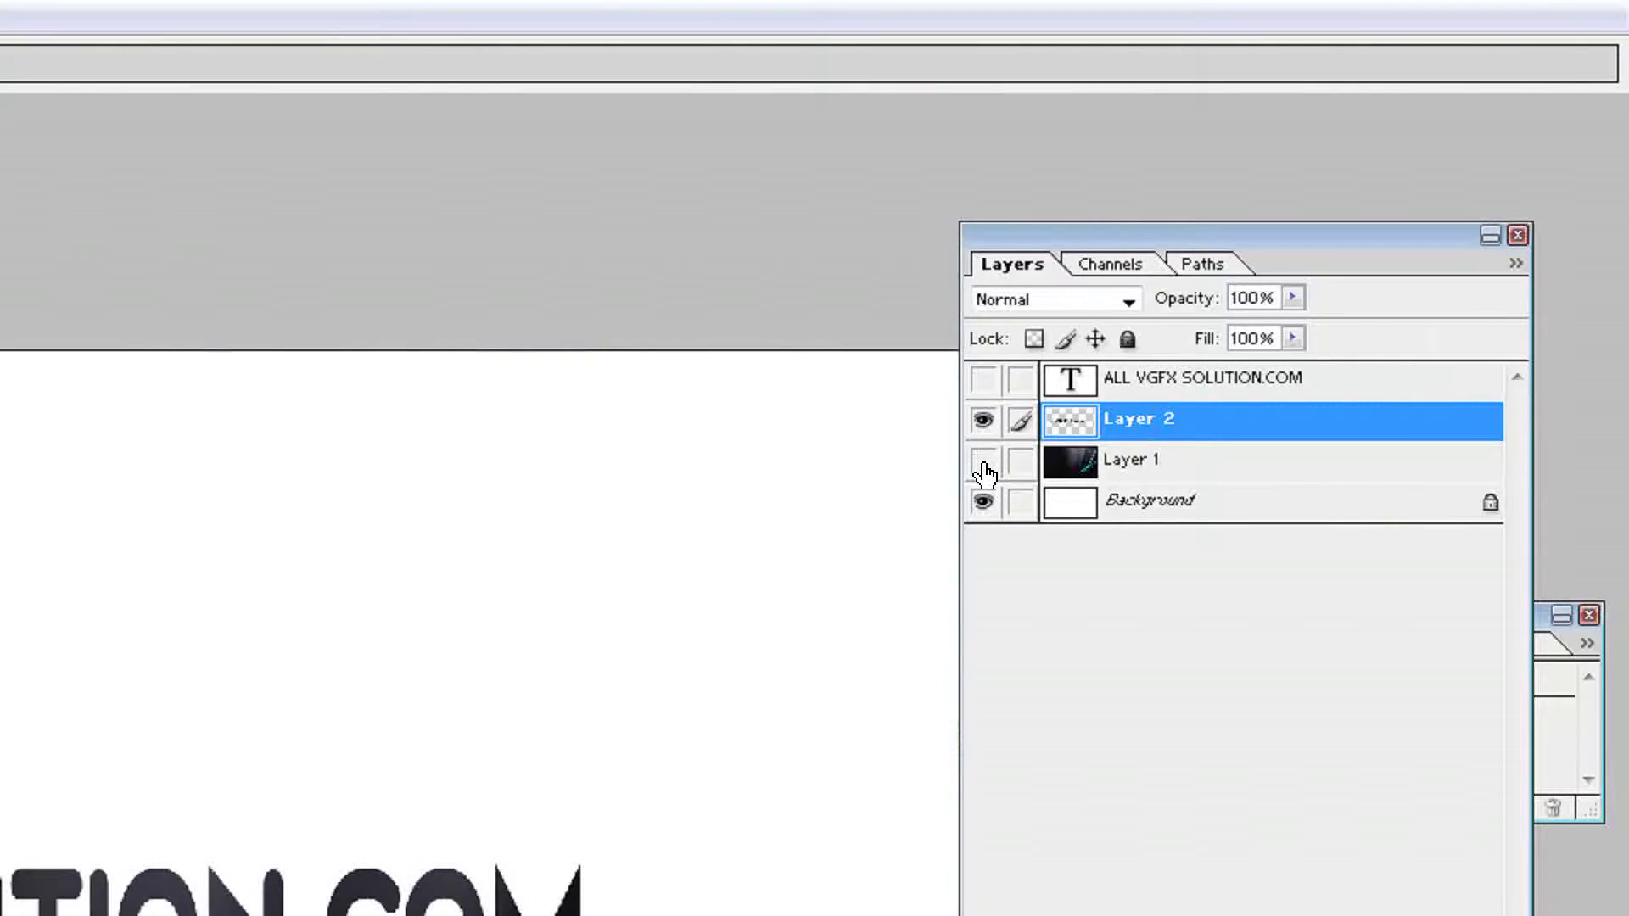
click(983, 465)
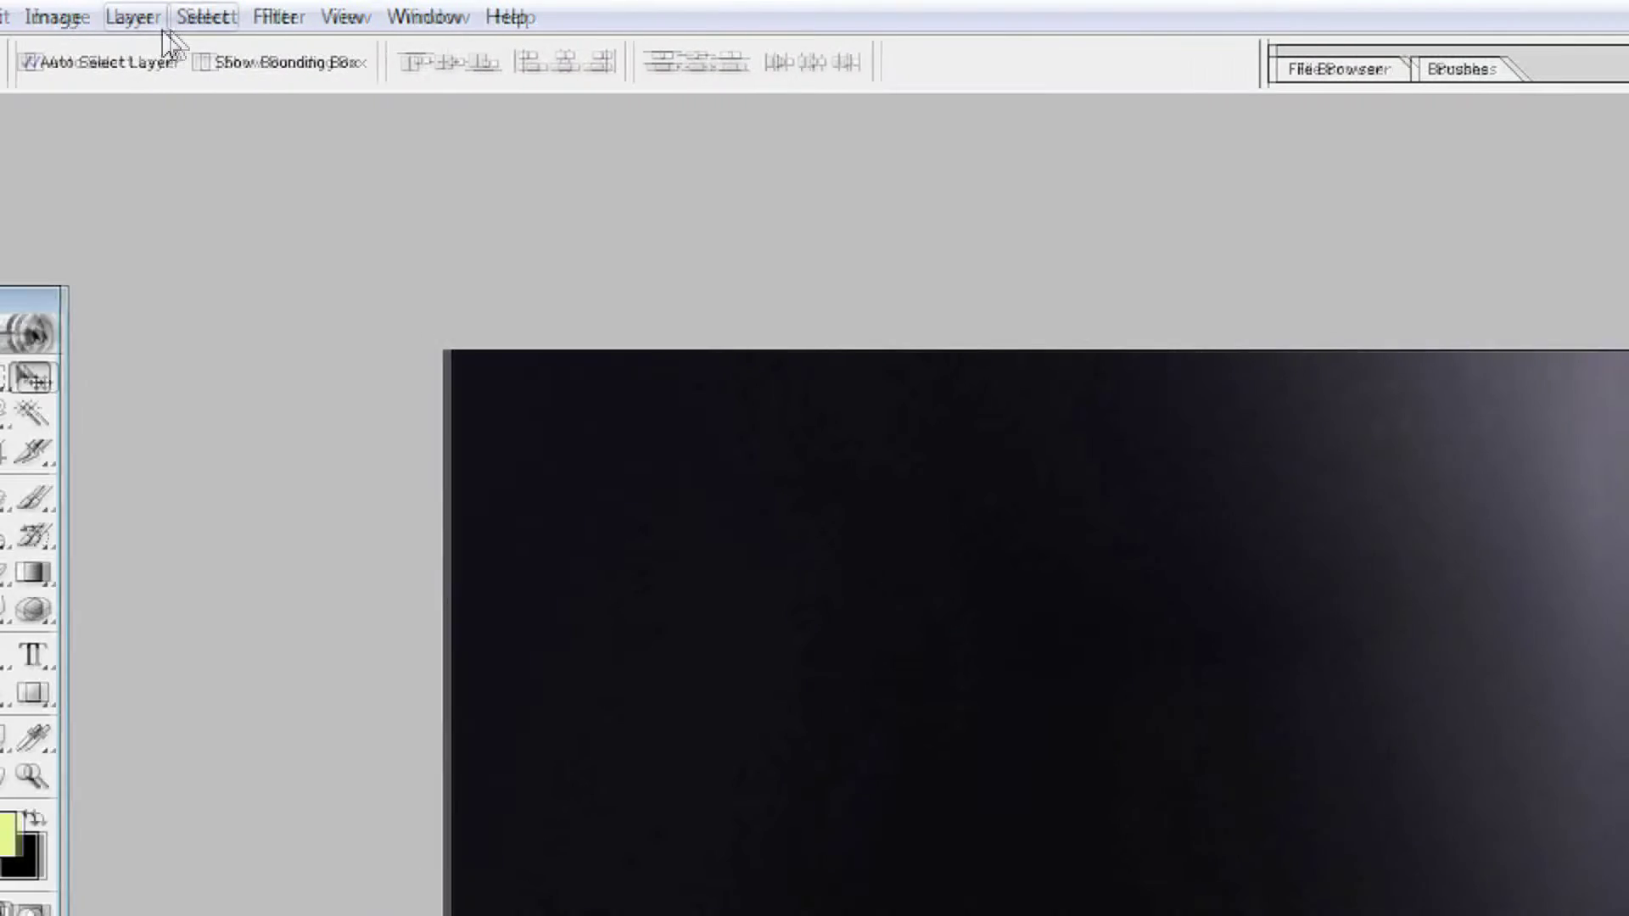
click(153, 16)
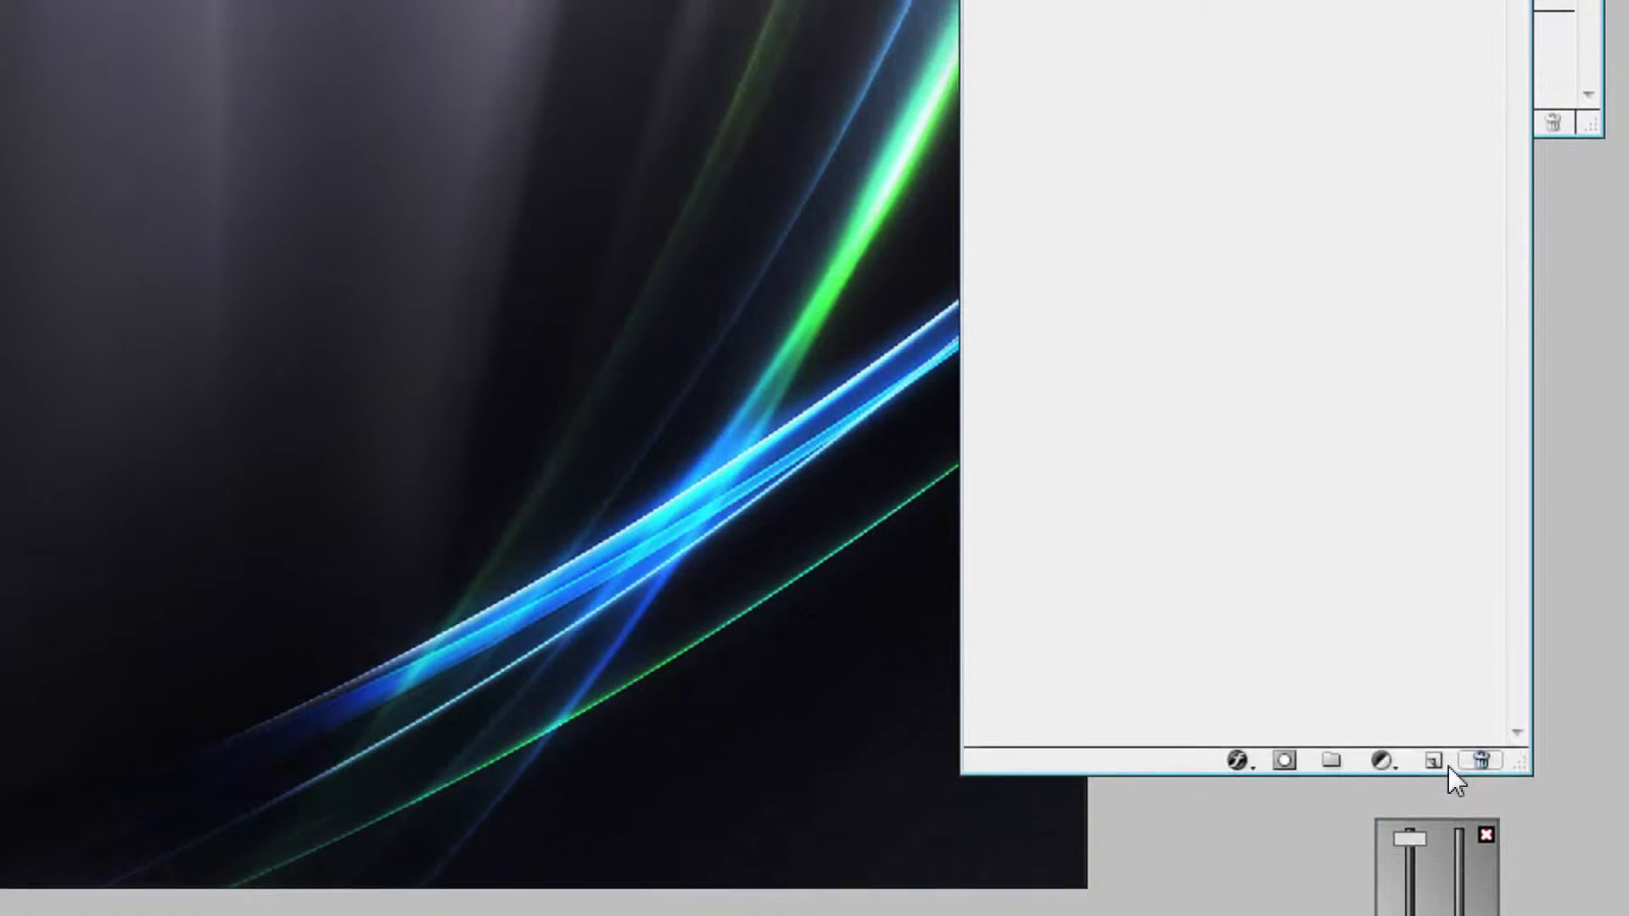
Add a white Stroke layer effect to Layer 2's lettering.
click(1254, 738)
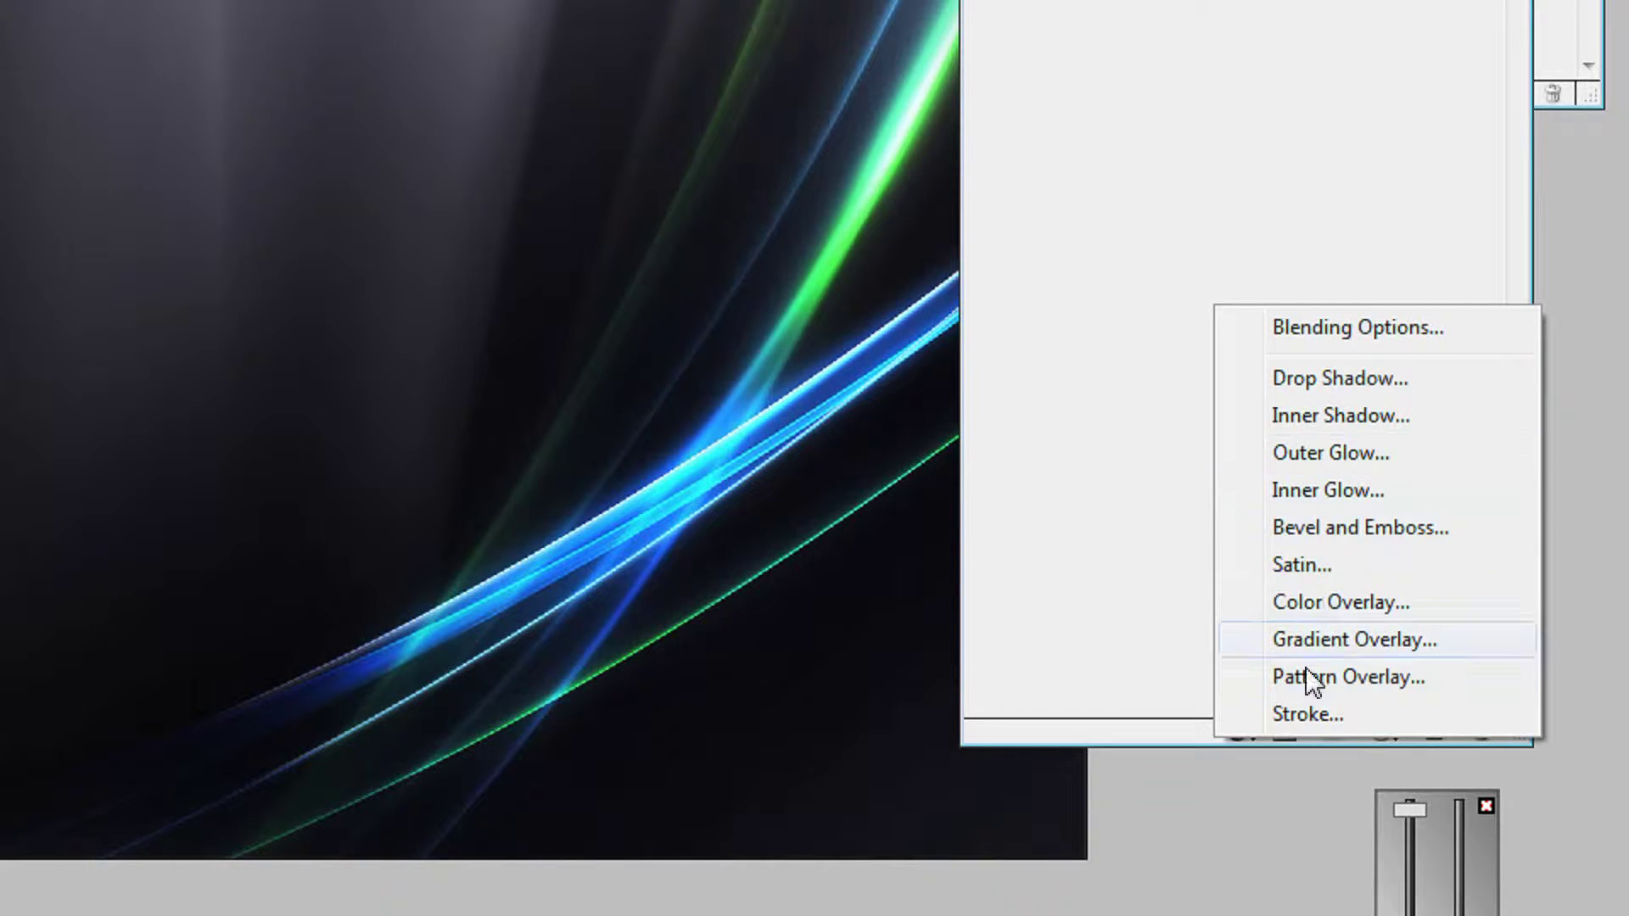
click(1294, 714)
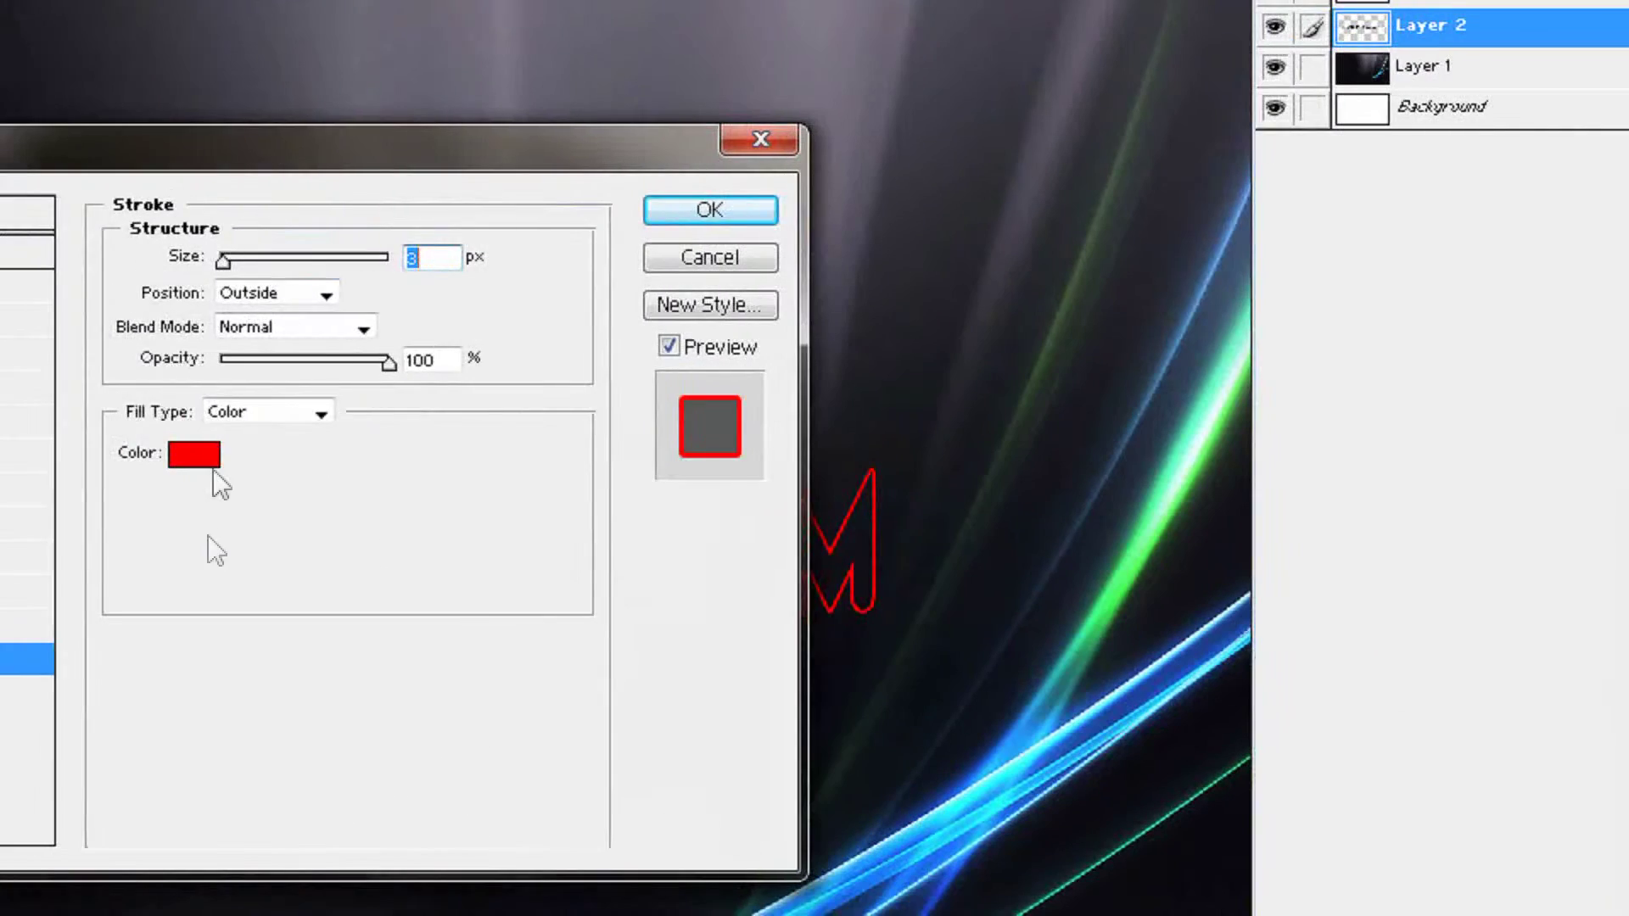
click(210, 462)
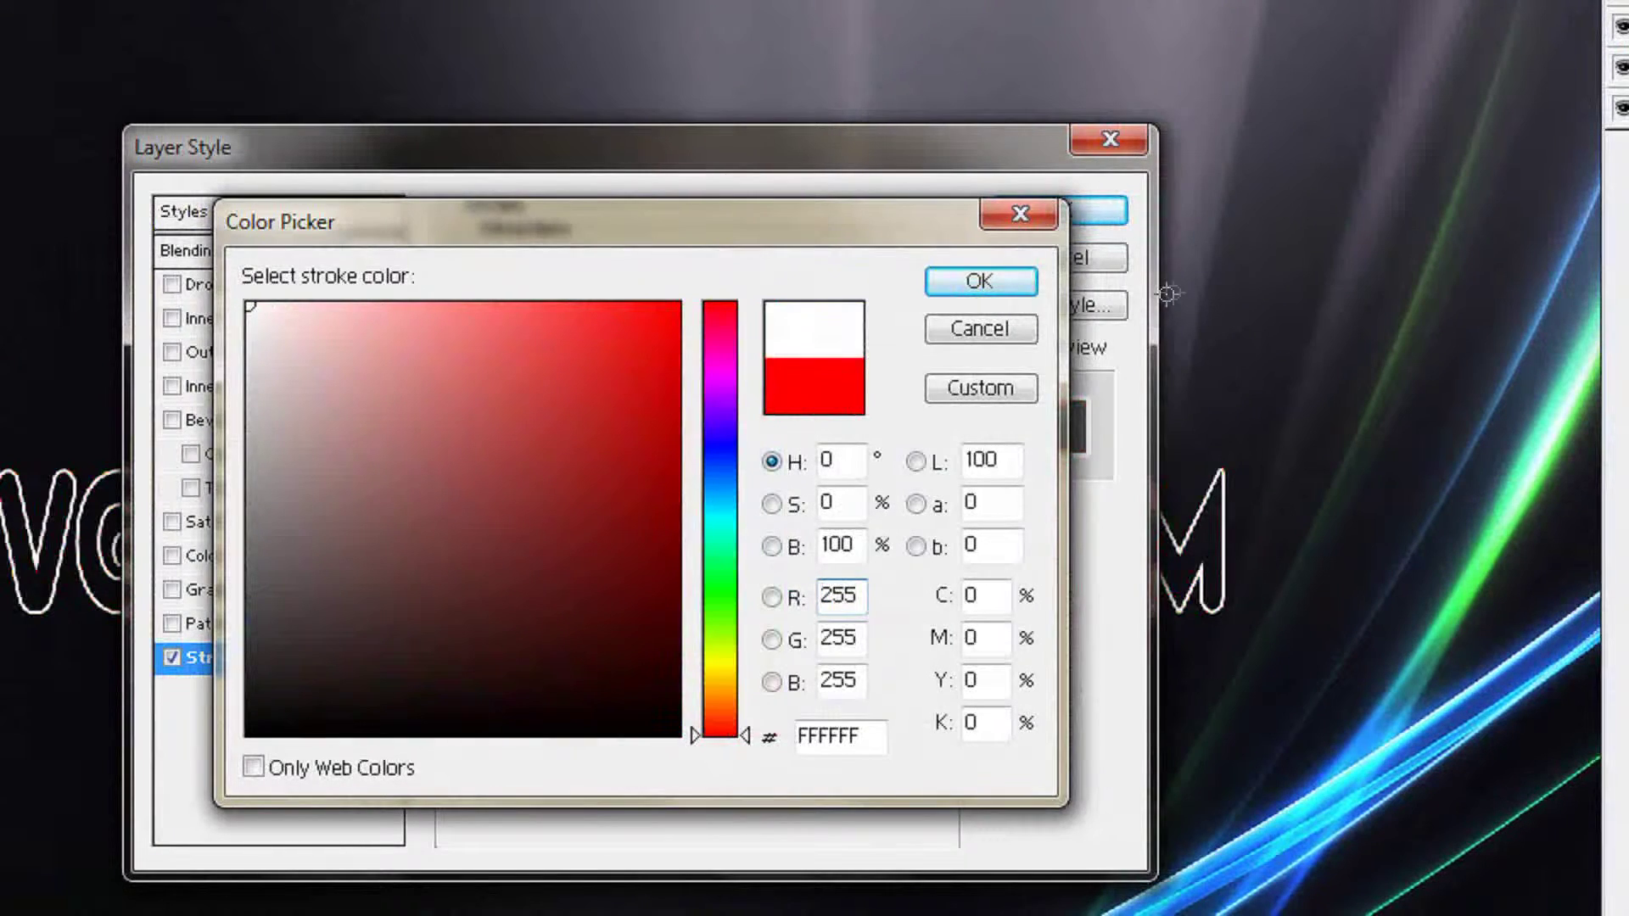
click(1000, 283)
click(1059, 212)
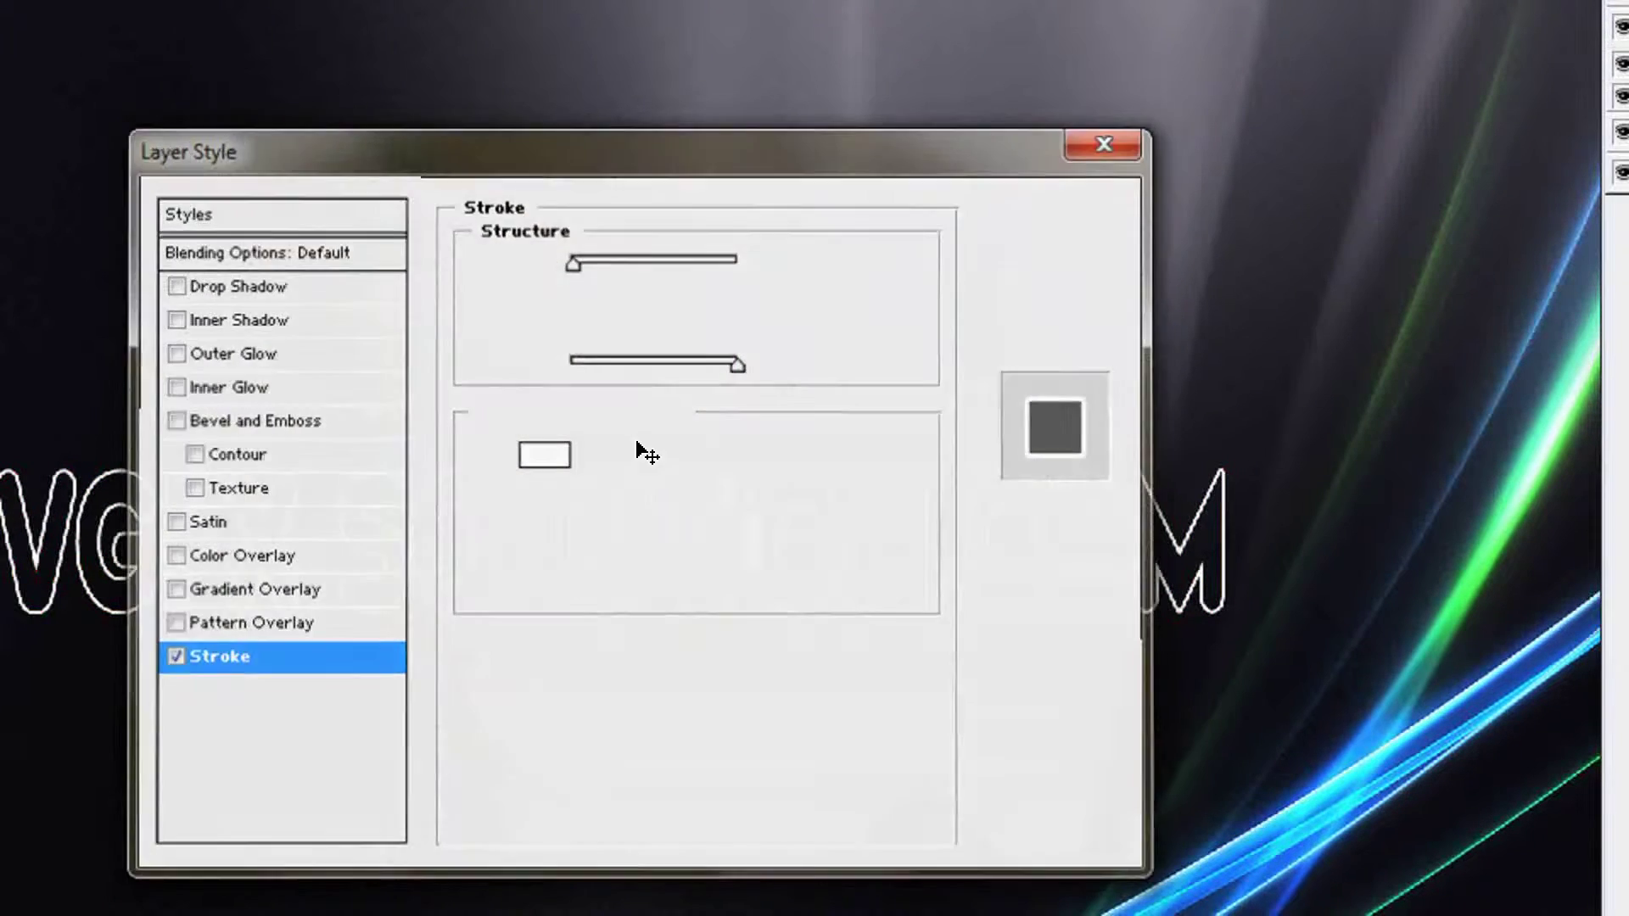
scroll(694, 516, up, 1)
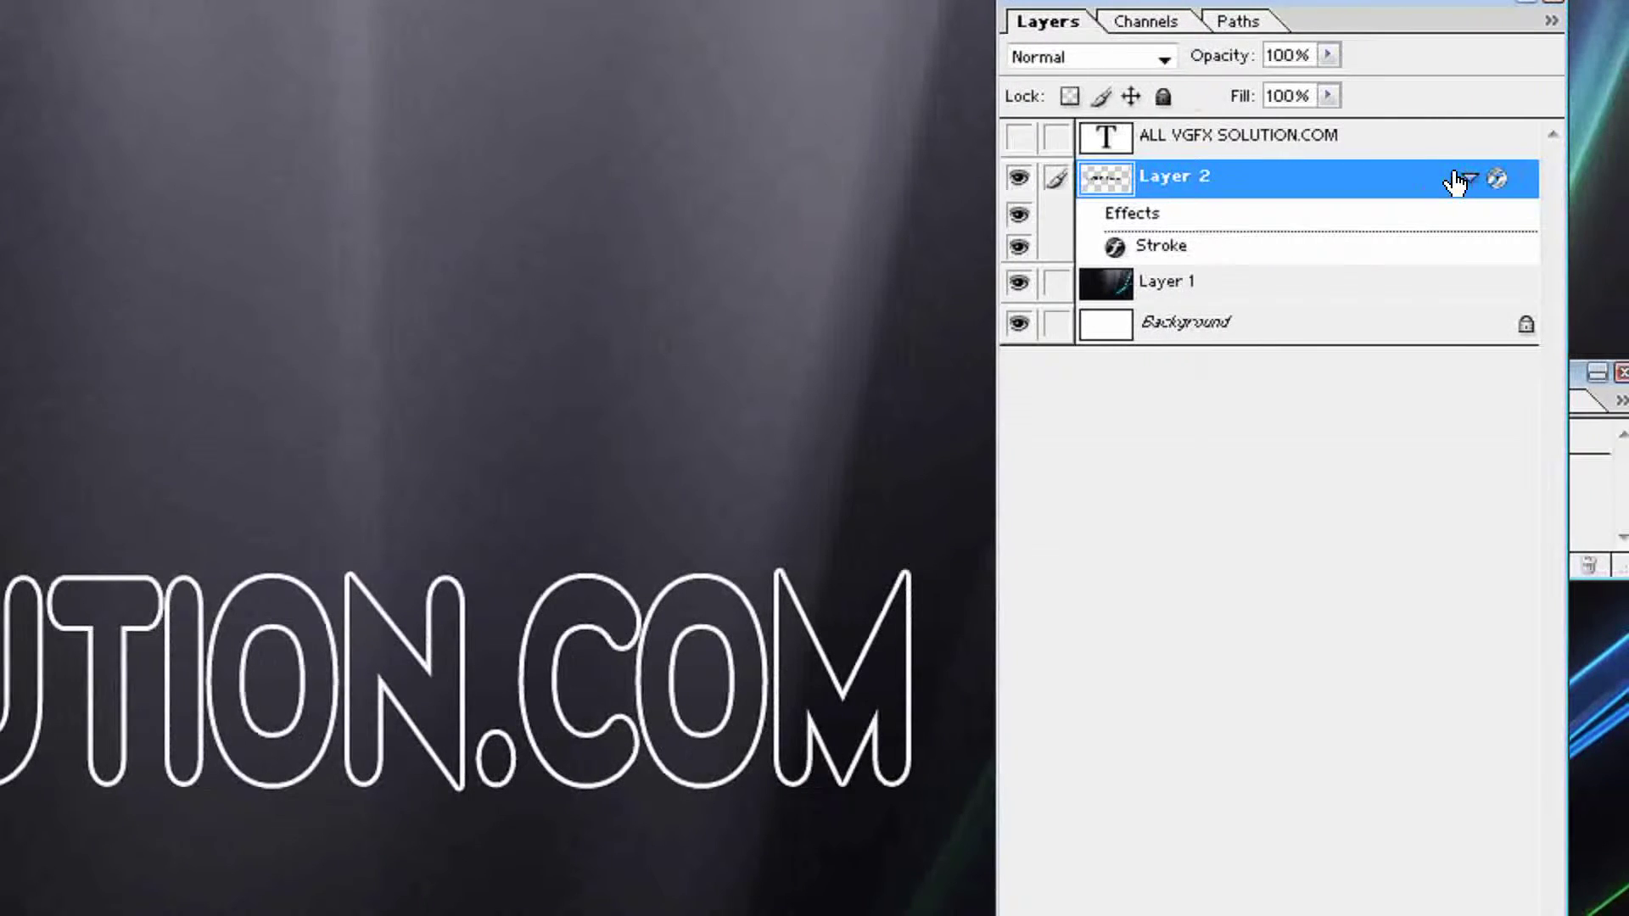
Enable Bevel and Emboss on Layer 2 with a 24 px size.
double_click(1456, 184)
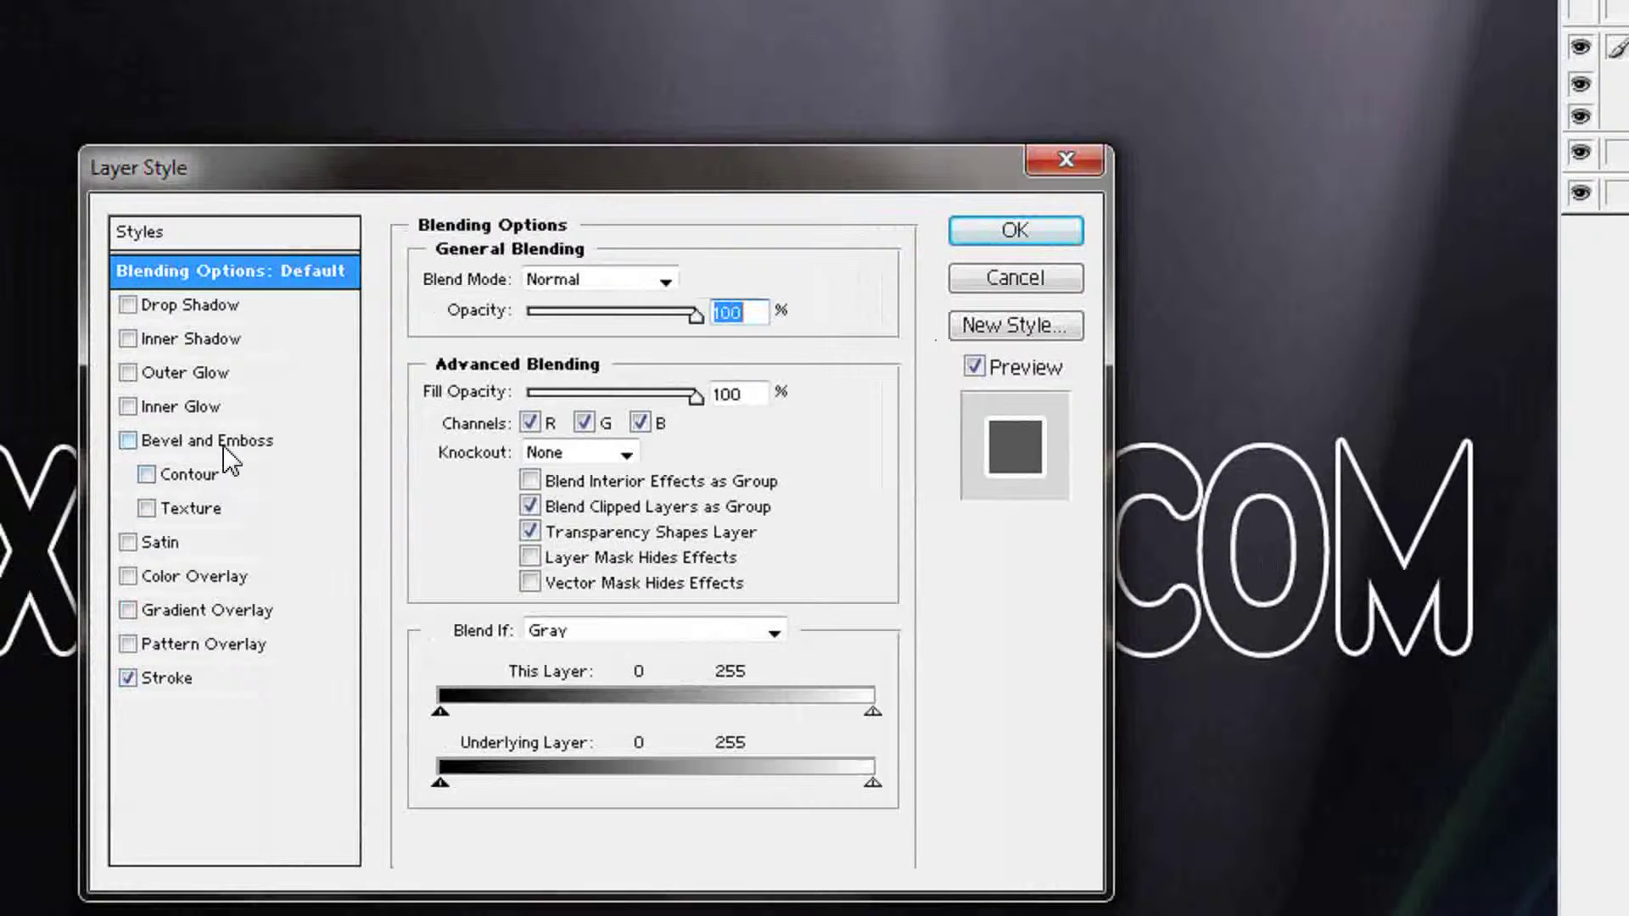
click(112, 441)
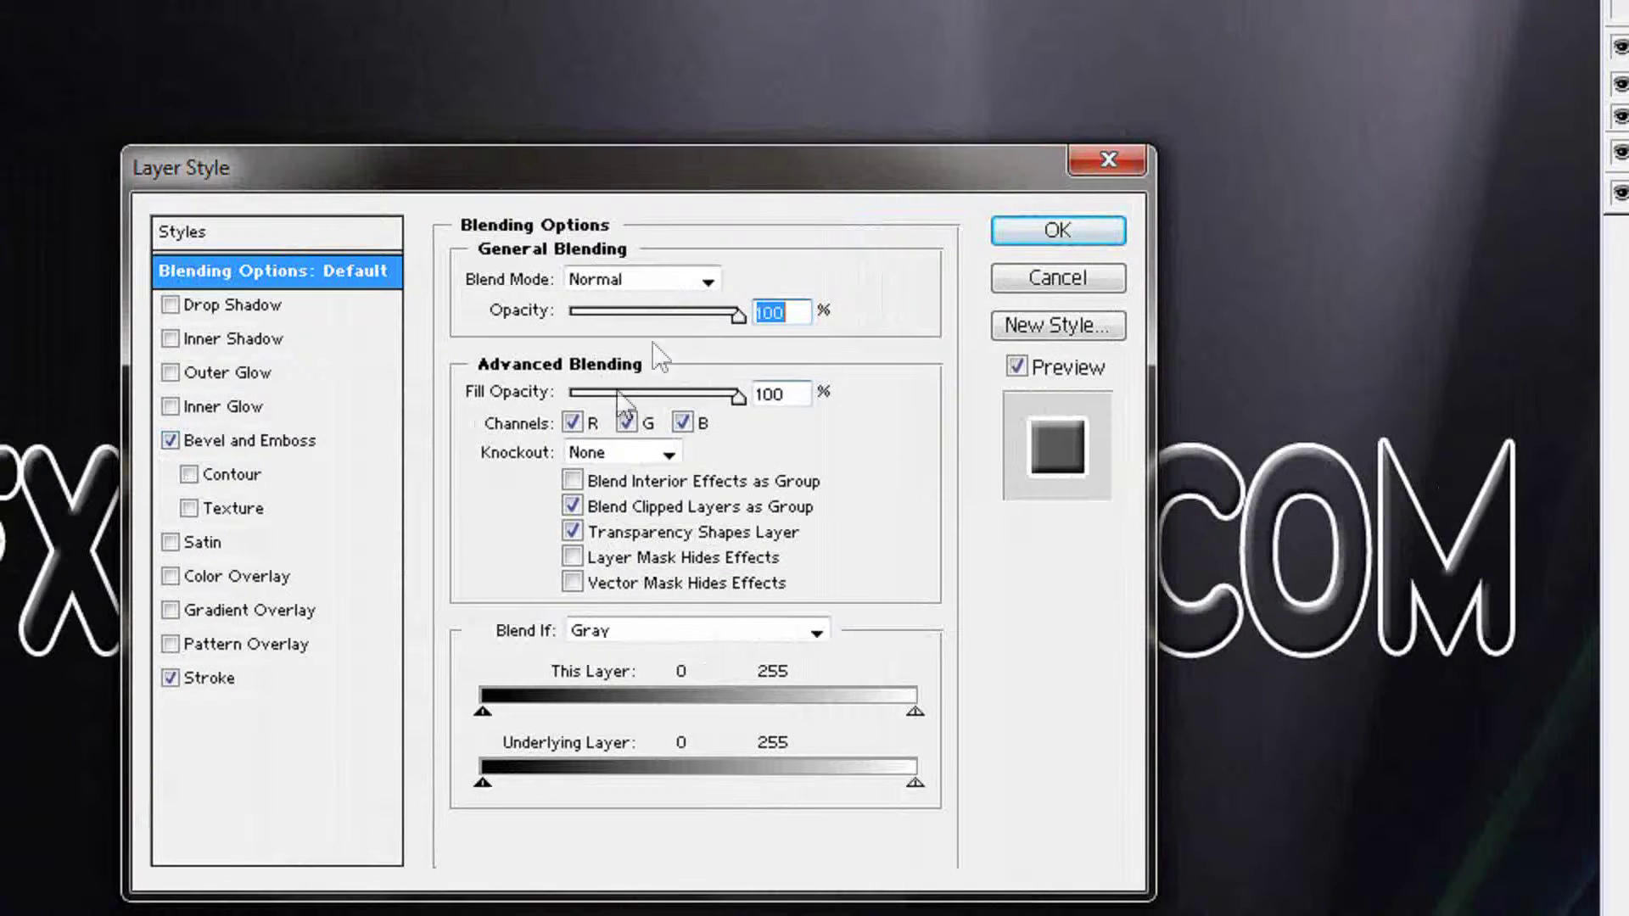
click(254, 441)
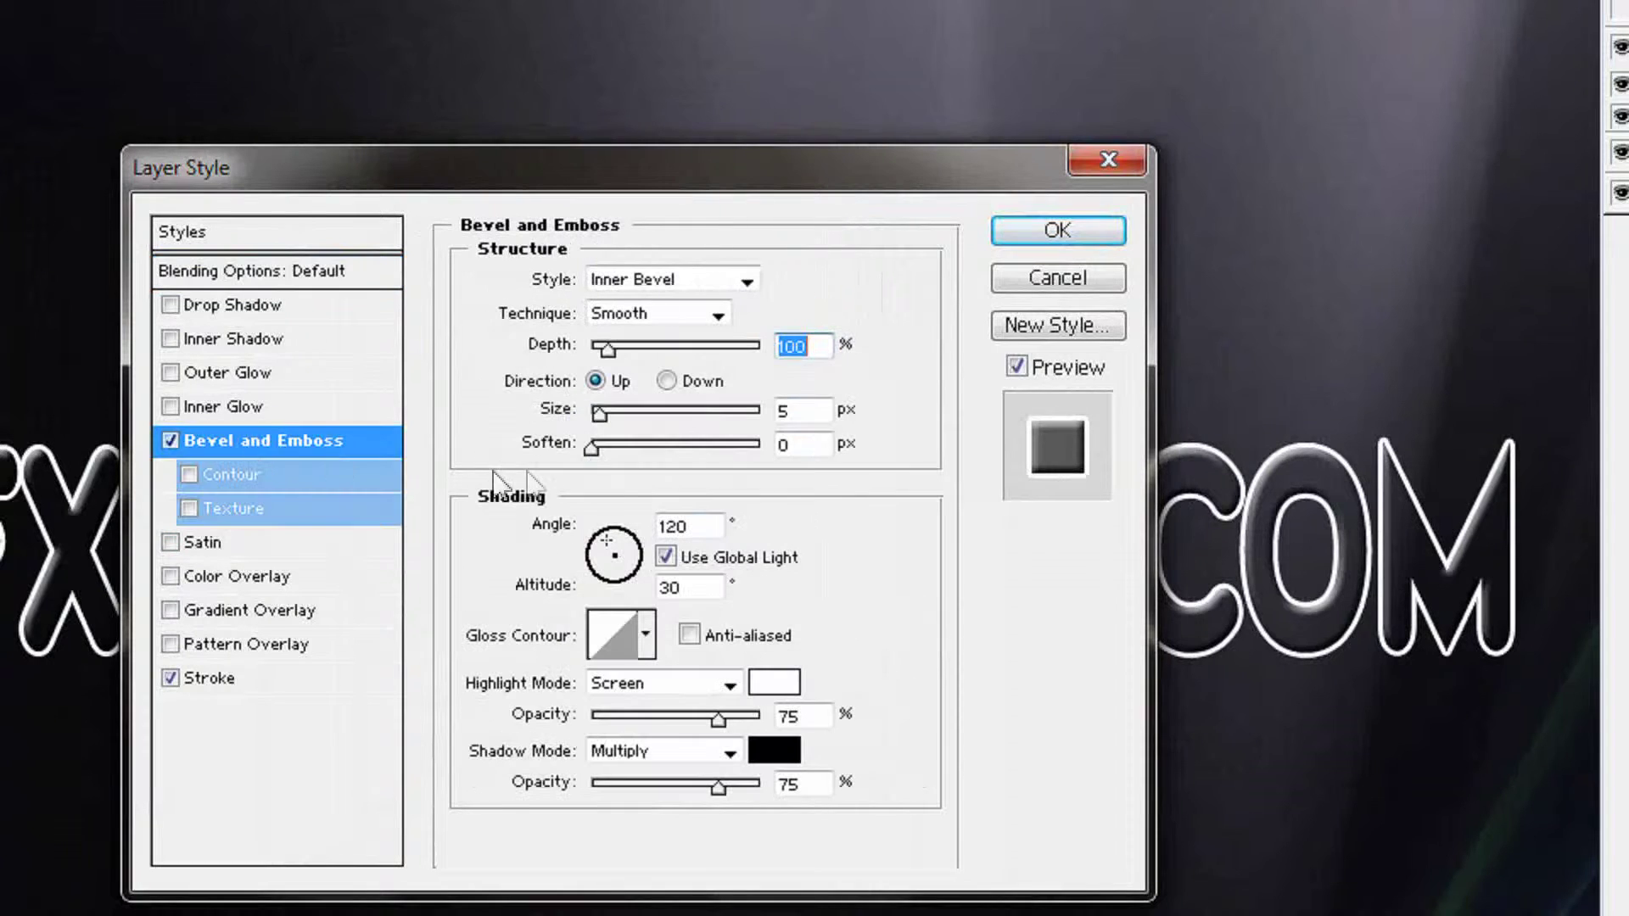
drag(600, 413, 617, 413)
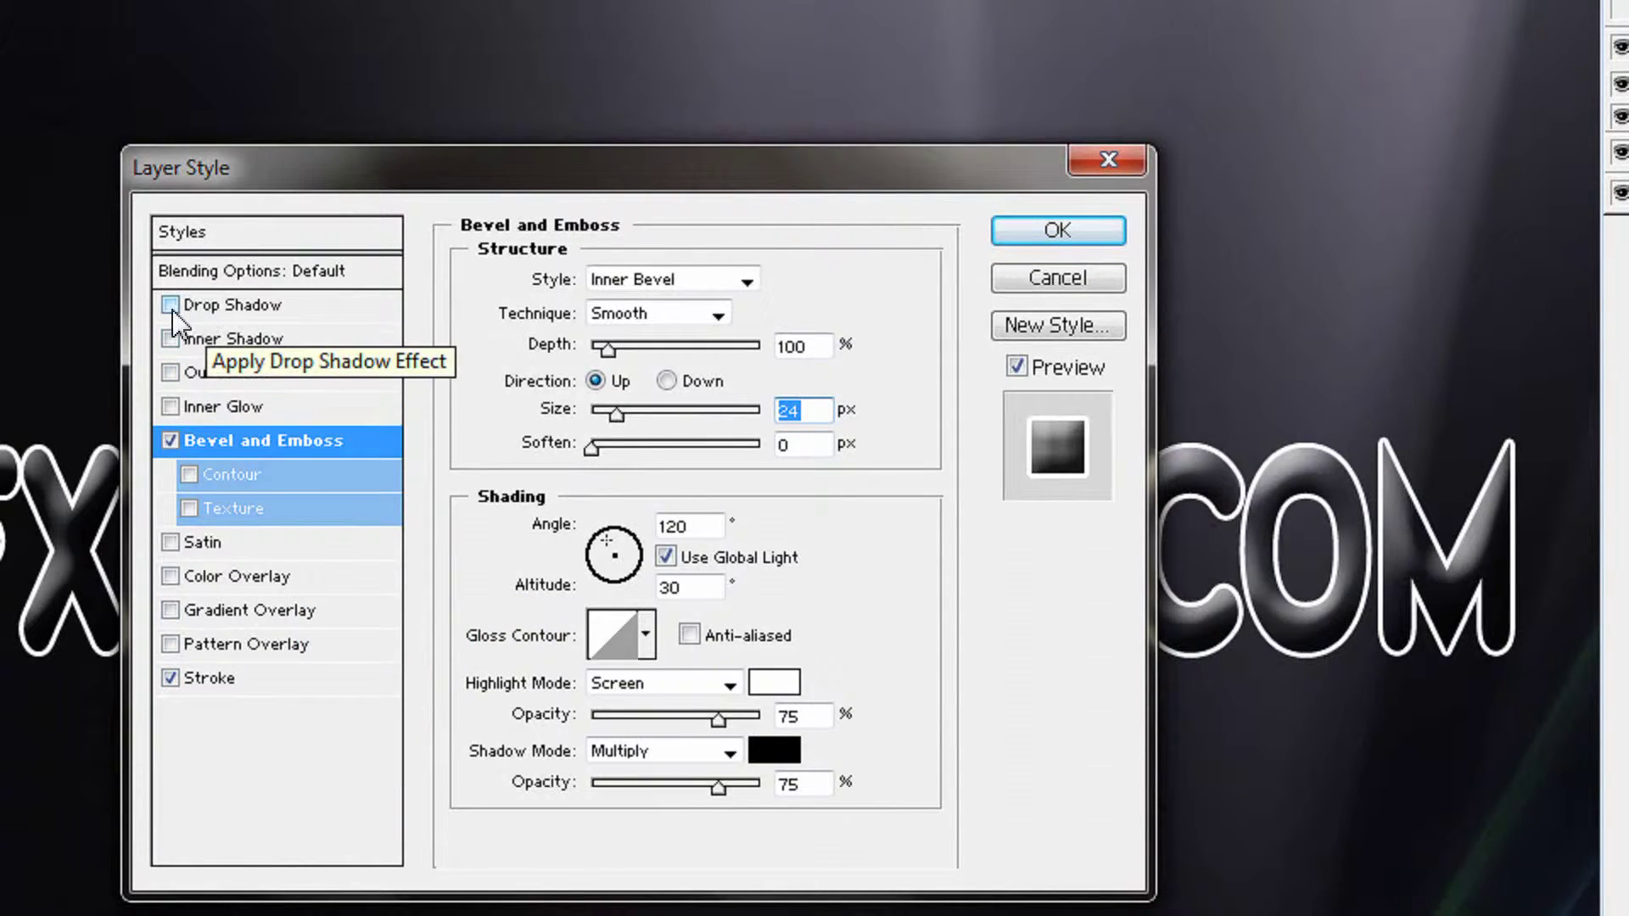
Add an Outer Glow with 10% spread and 21 px size.
click(172, 372)
click(246, 373)
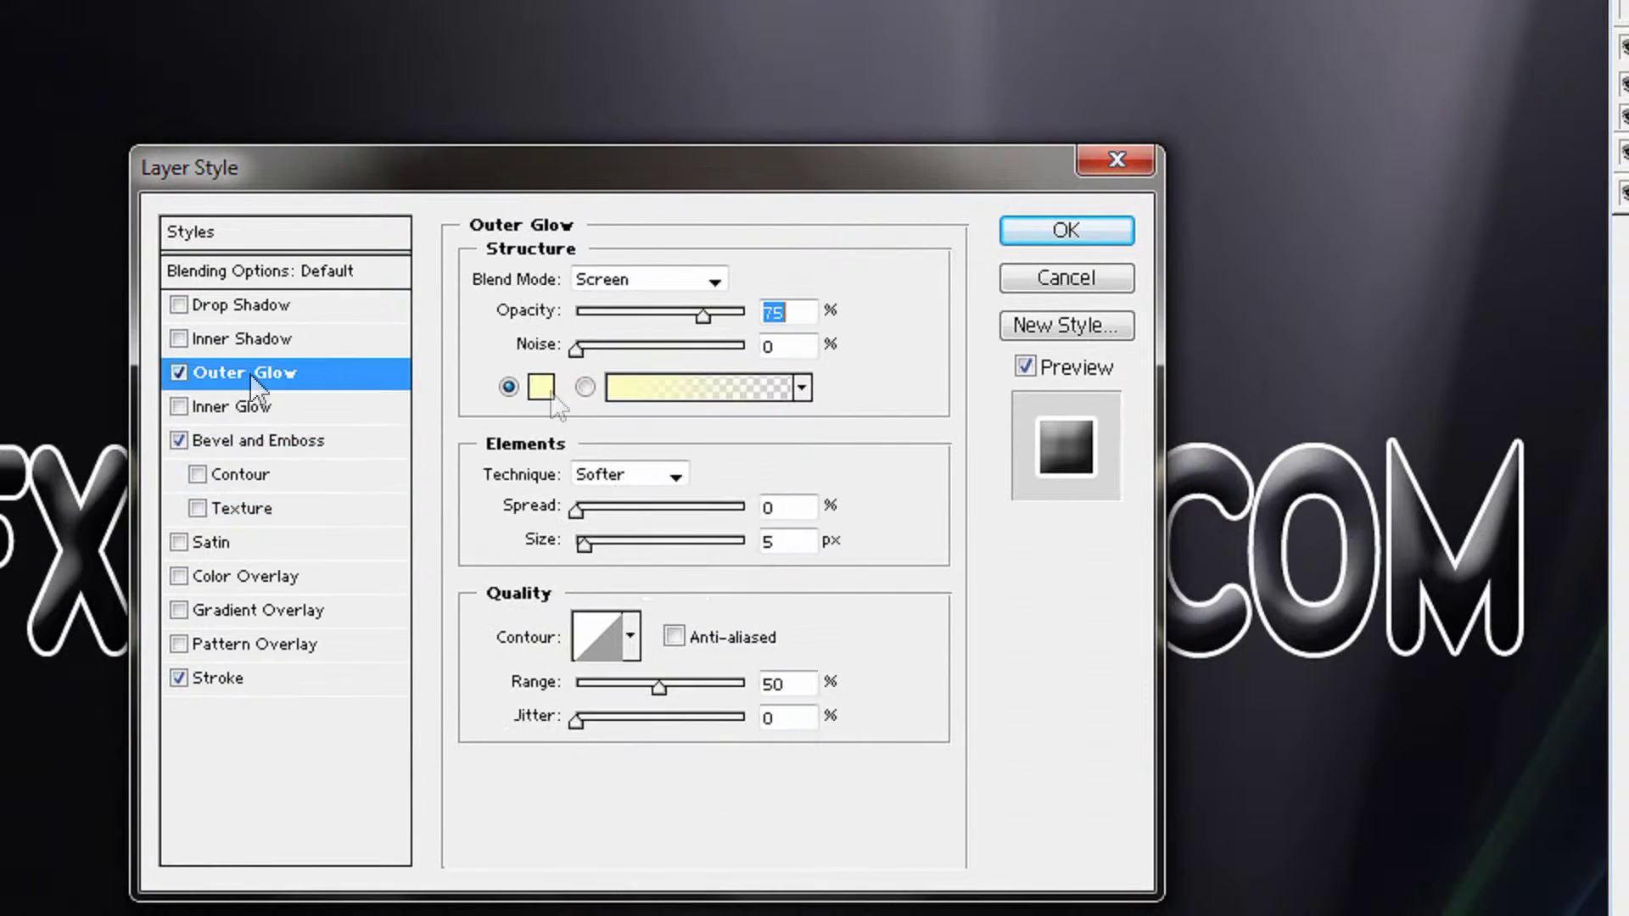
mouse_move(584, 543)
mouse_down()
mouse_move(603, 543)
mouse_move(588, 509)
mouse_move(594, 526)
mouse_up()
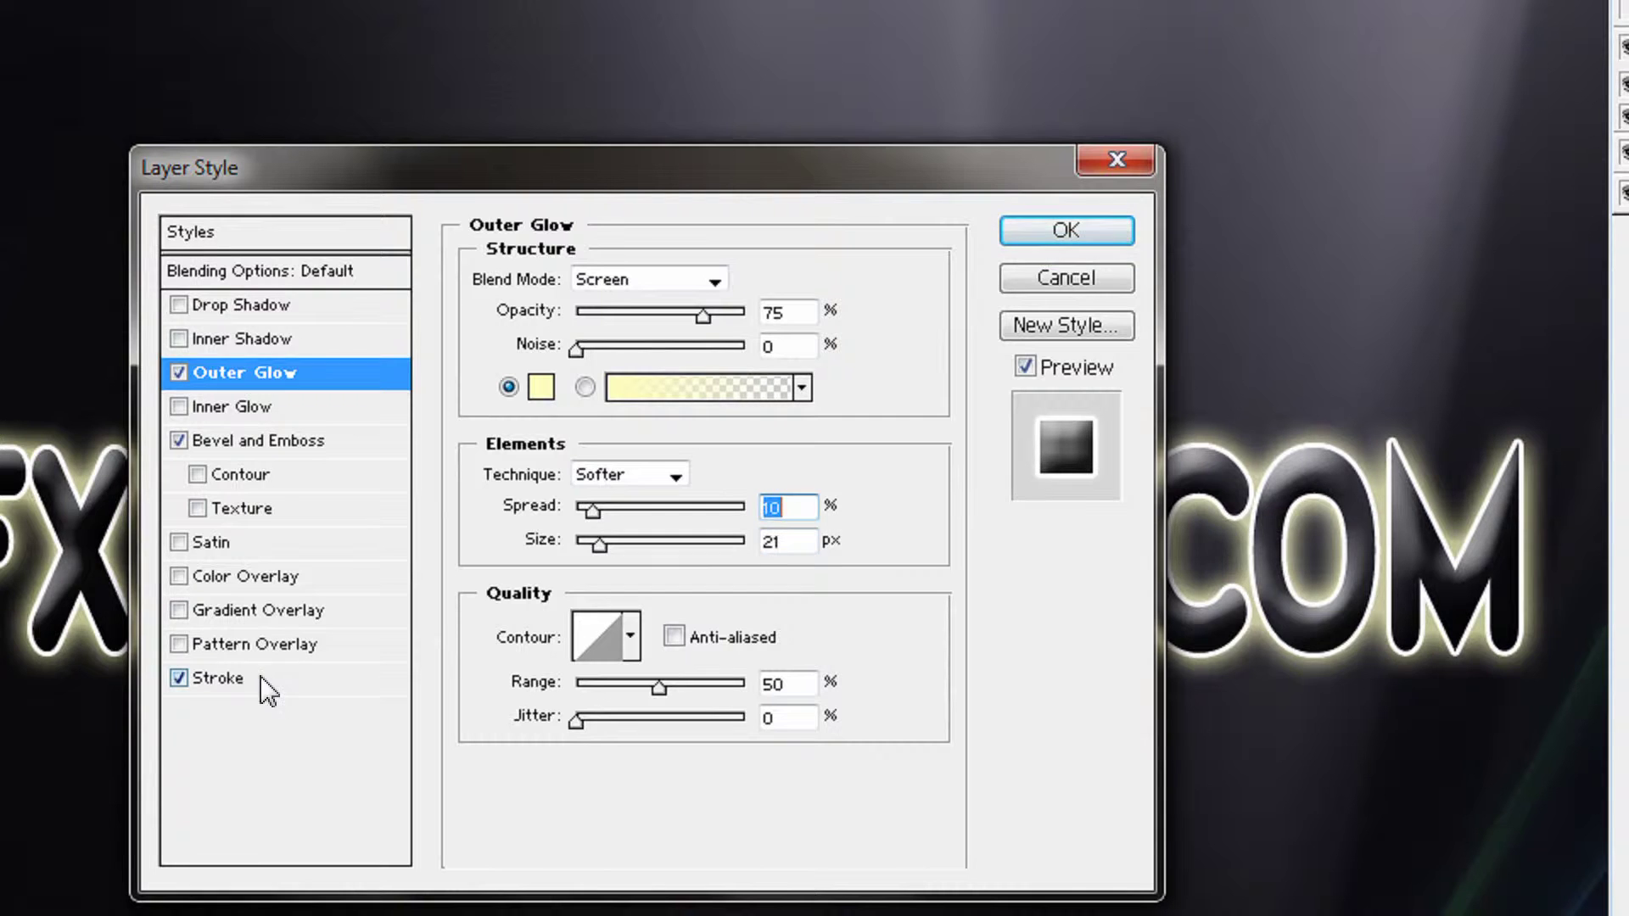
Add a red Color Overlay at 100% opacity and apply the layer style.
click(179, 576)
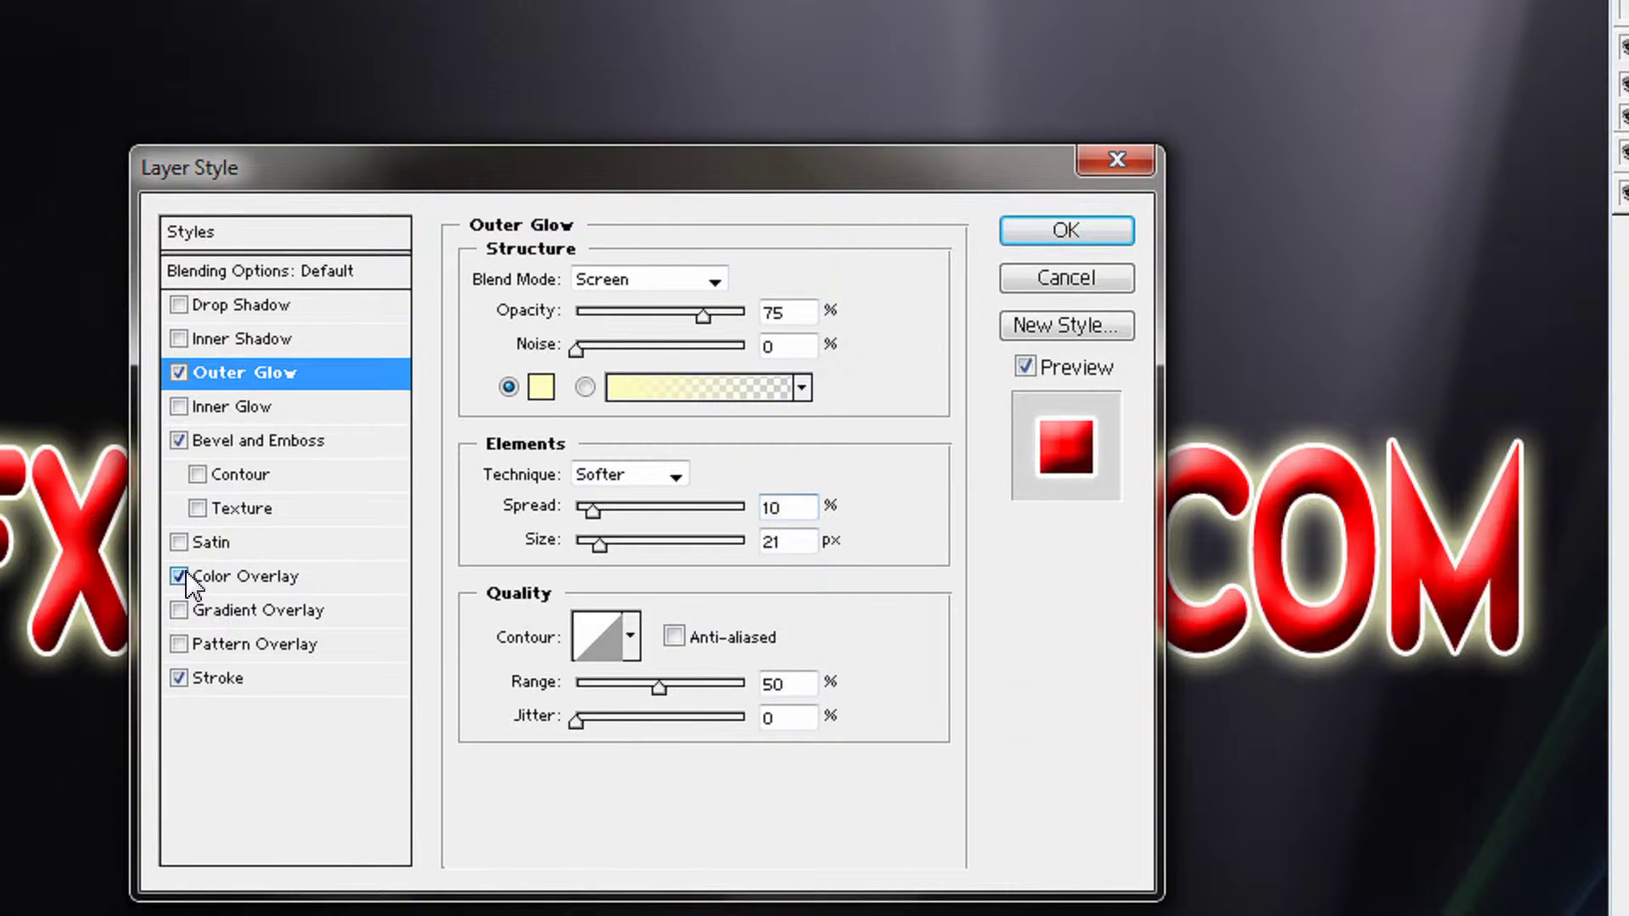
click(179, 576)
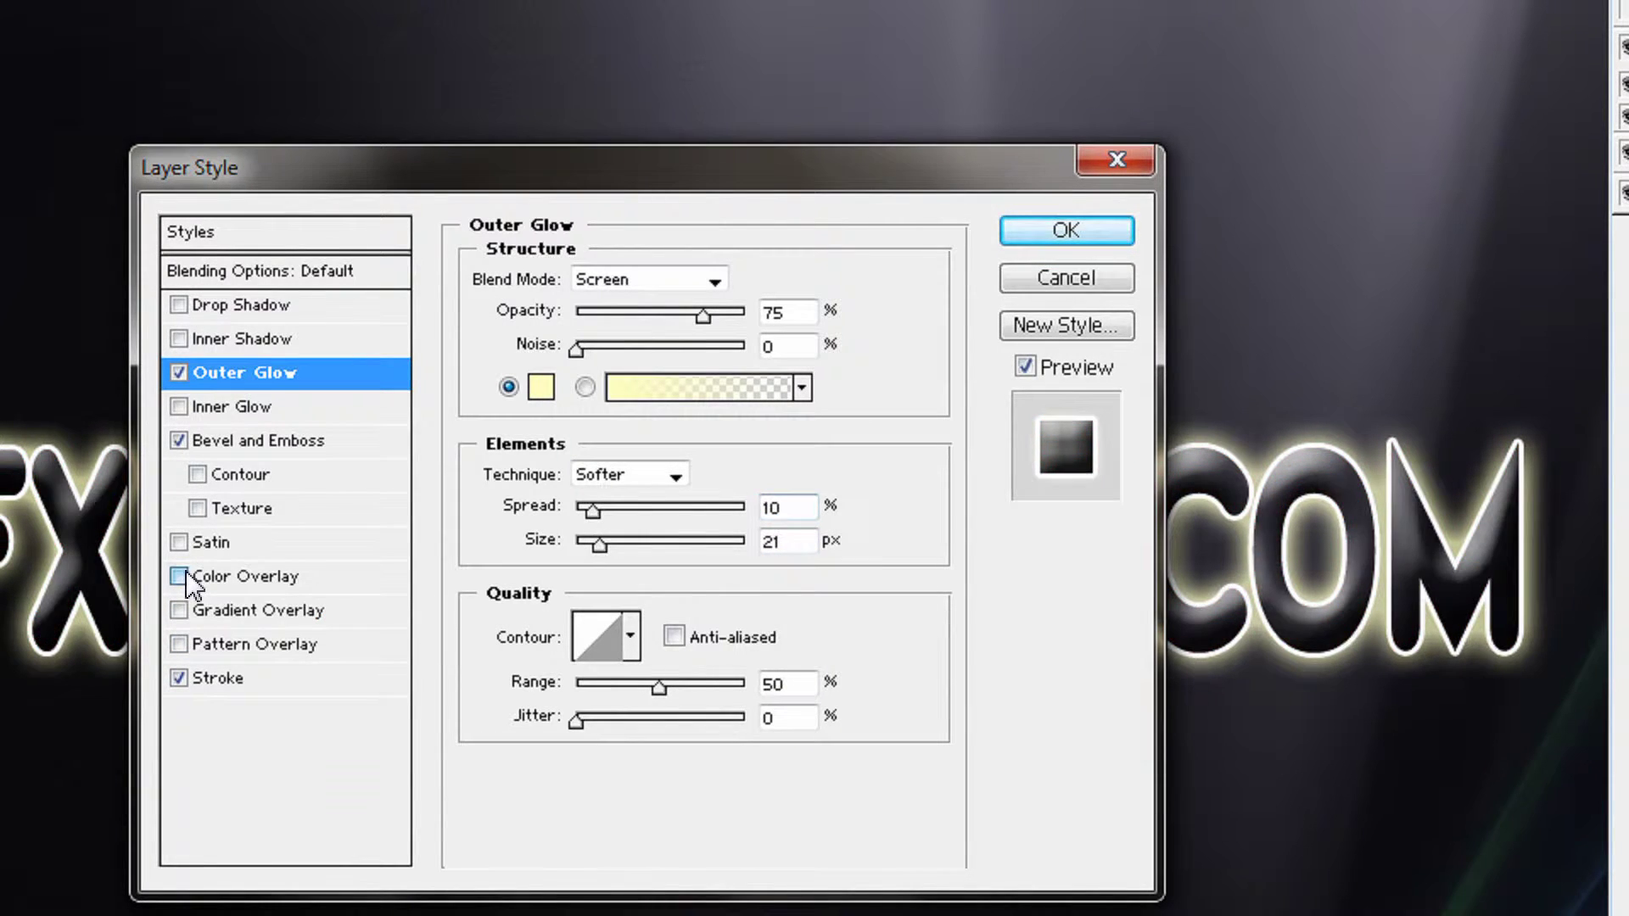
click(259, 581)
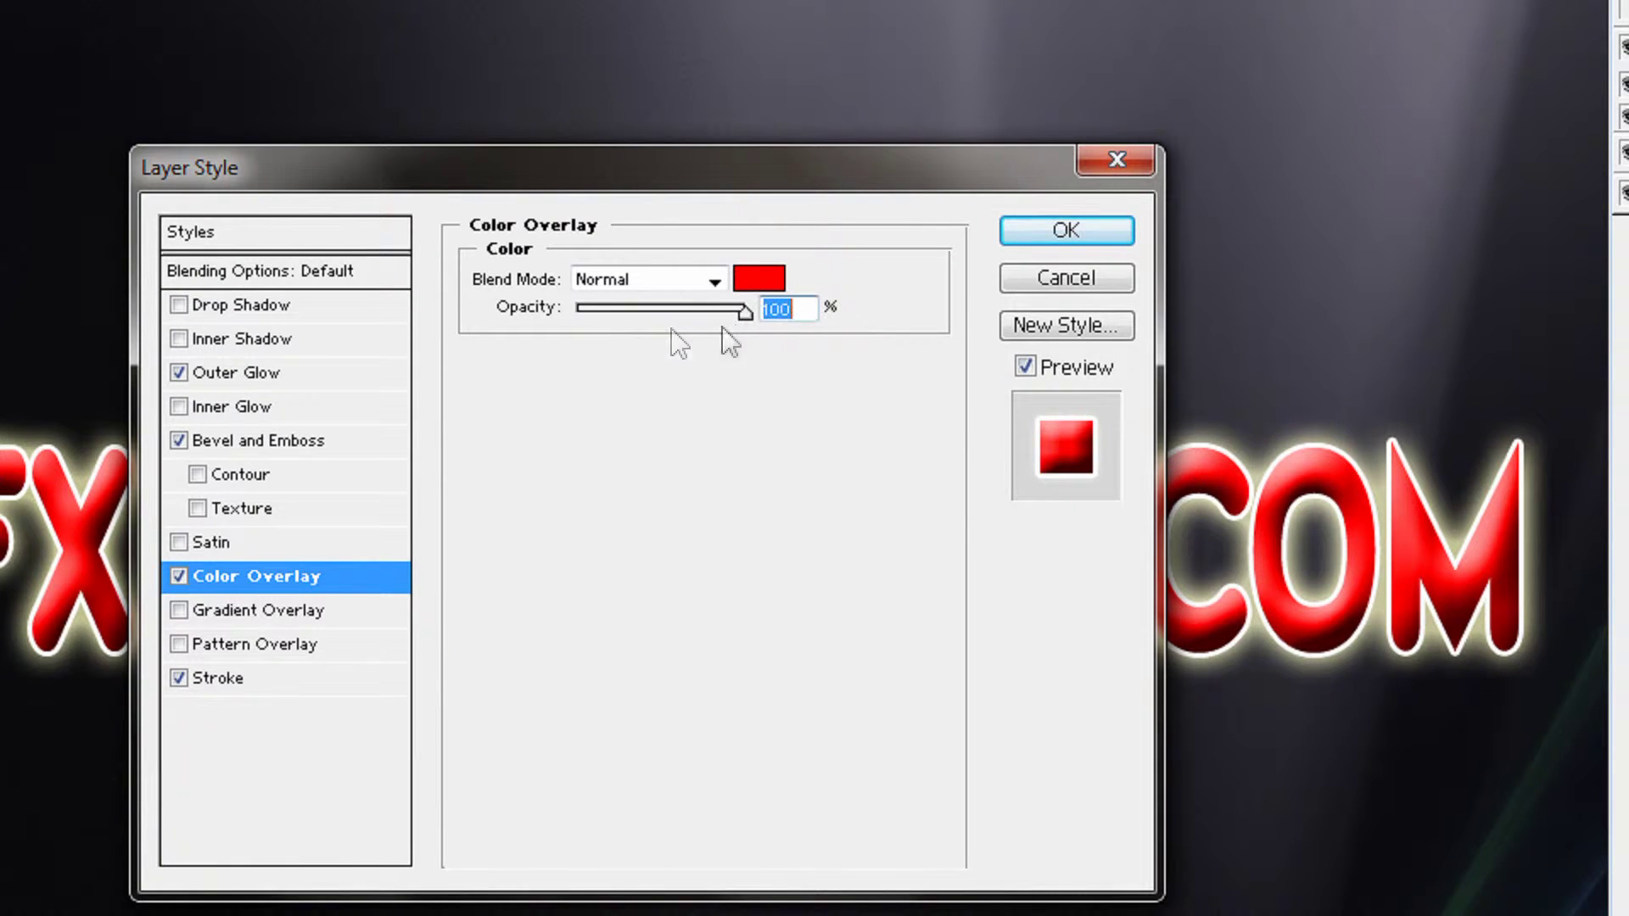
mouse_move(745, 311)
mouse_down()
mouse_move(659, 314)
mouse_move(744, 312)
mouse_up()
click(1096, 232)
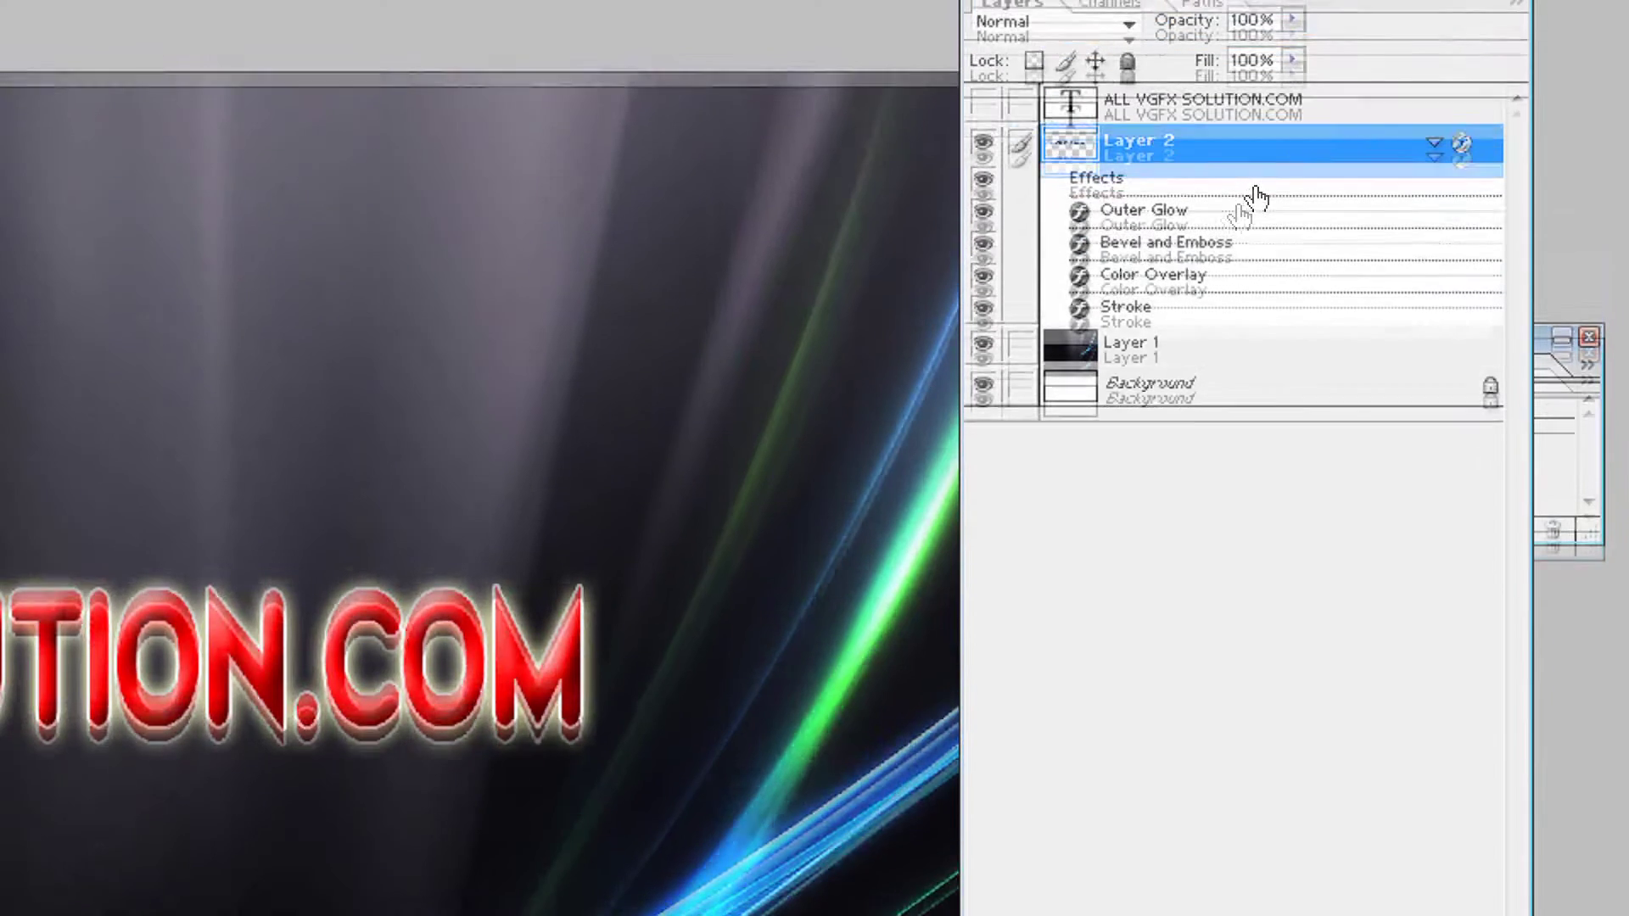
Replace the text's red Color Overlay with a white one.
double_click(1191, 293)
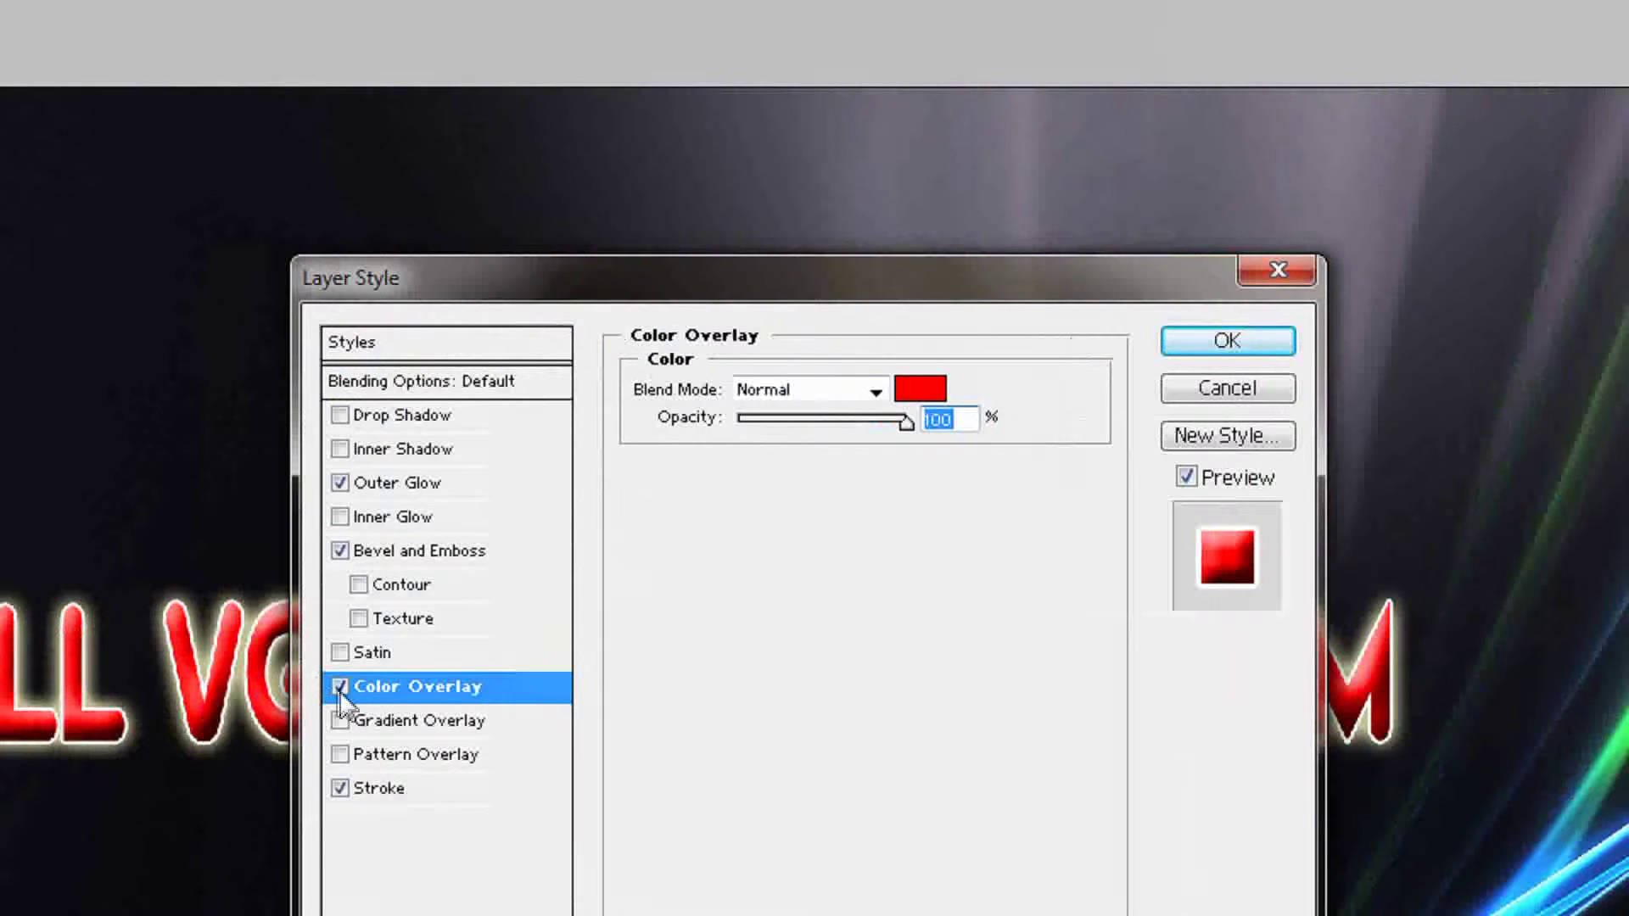
click(340, 687)
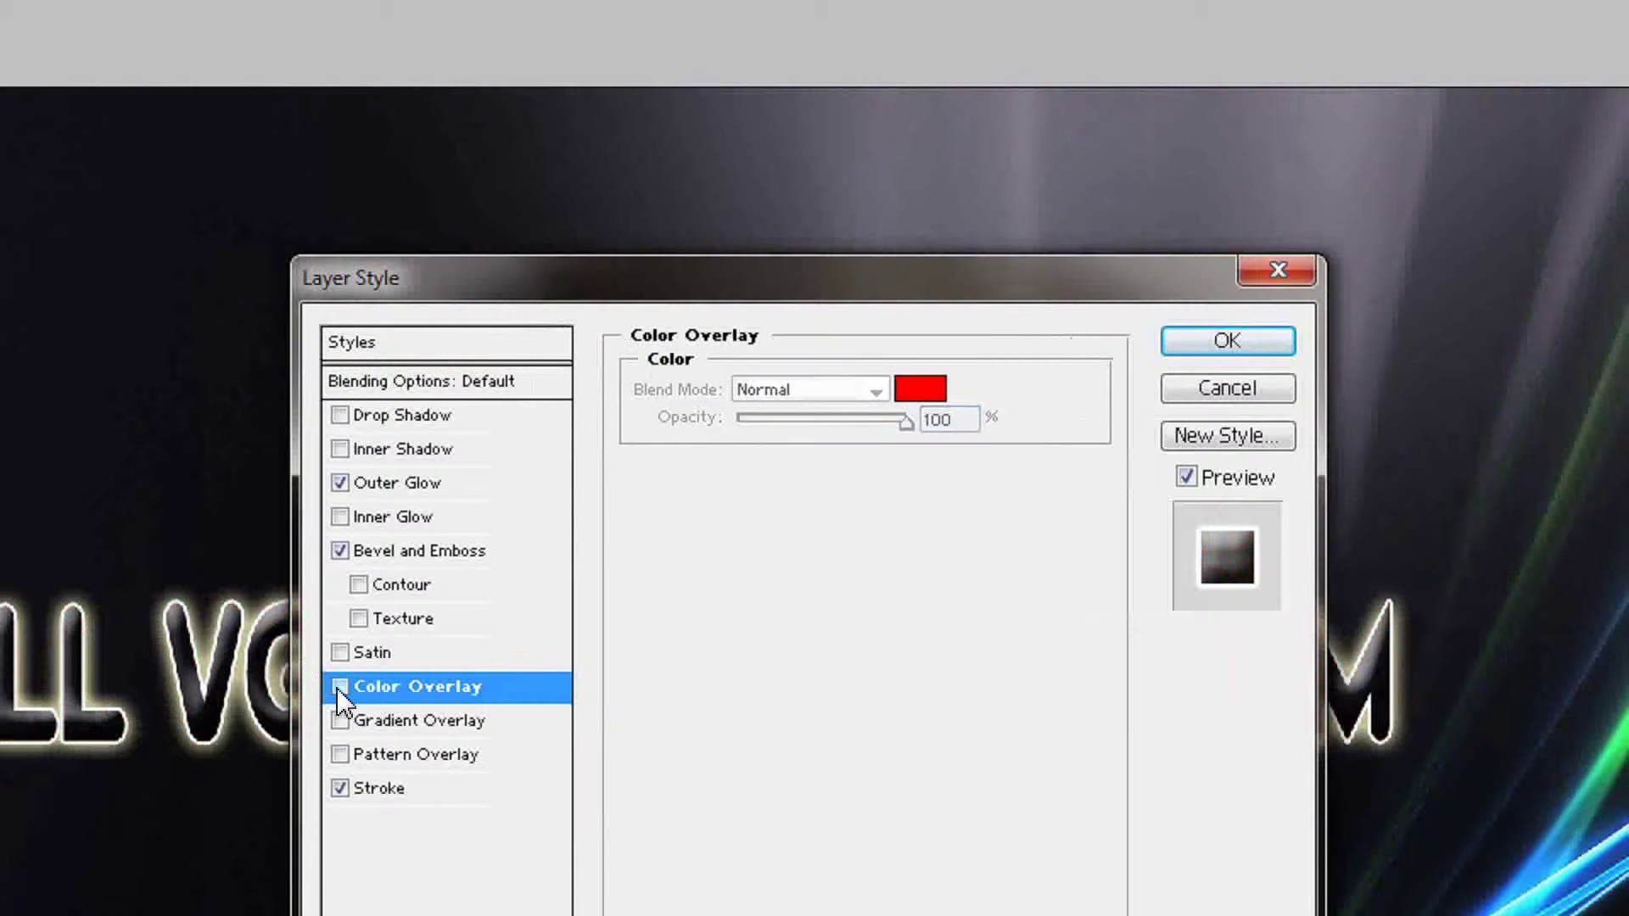
click(1235, 344)
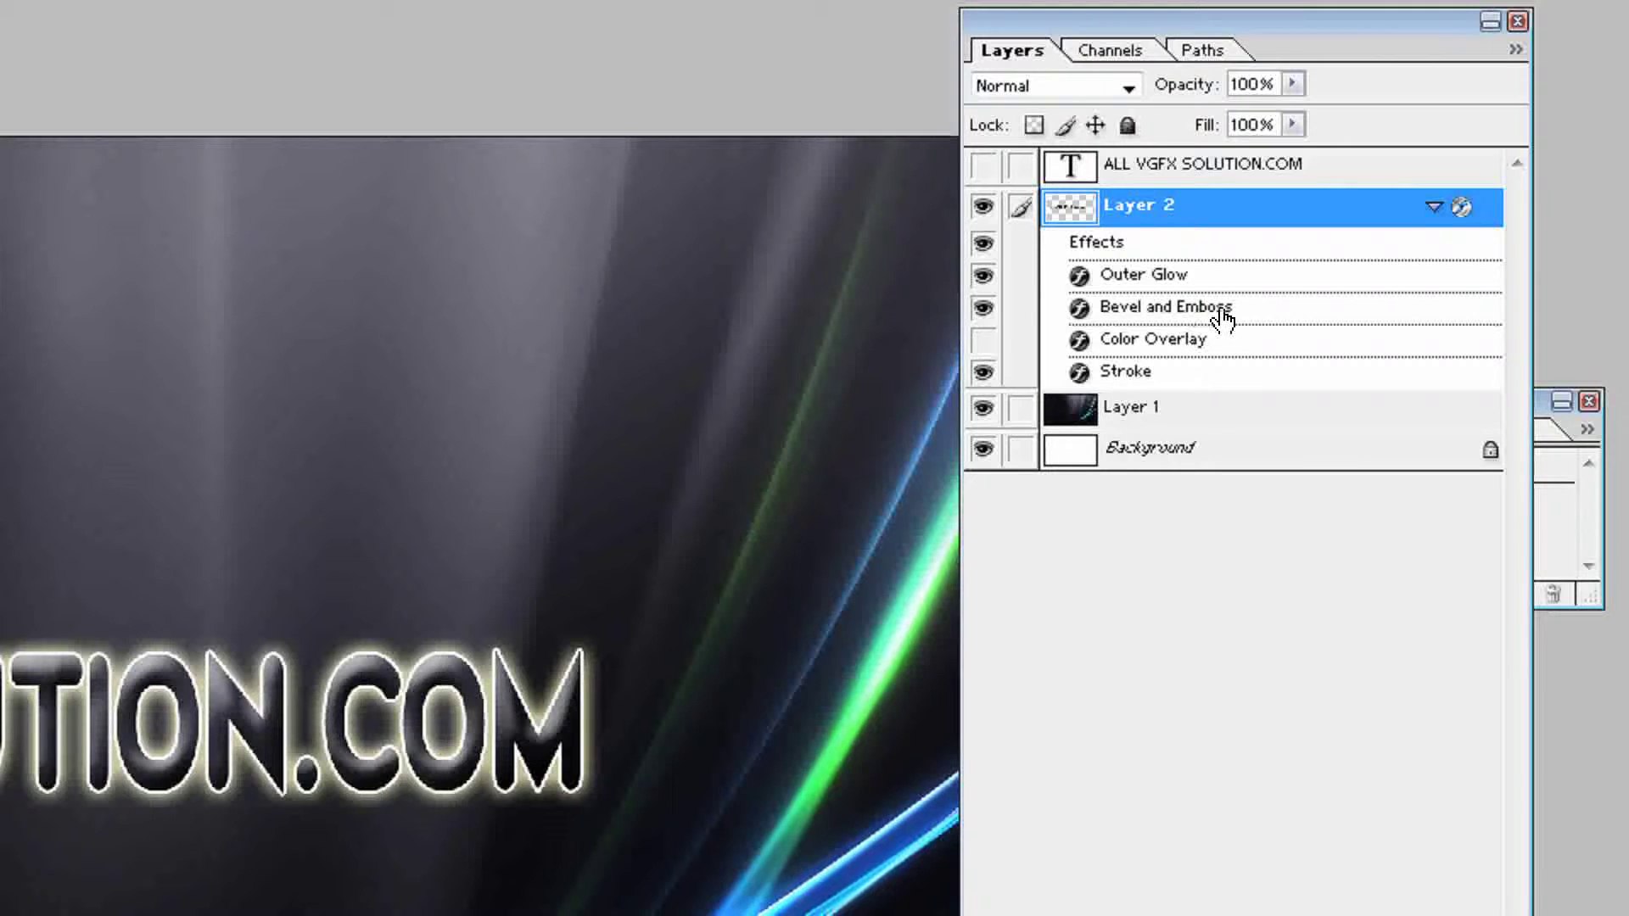
double_click(1186, 343)
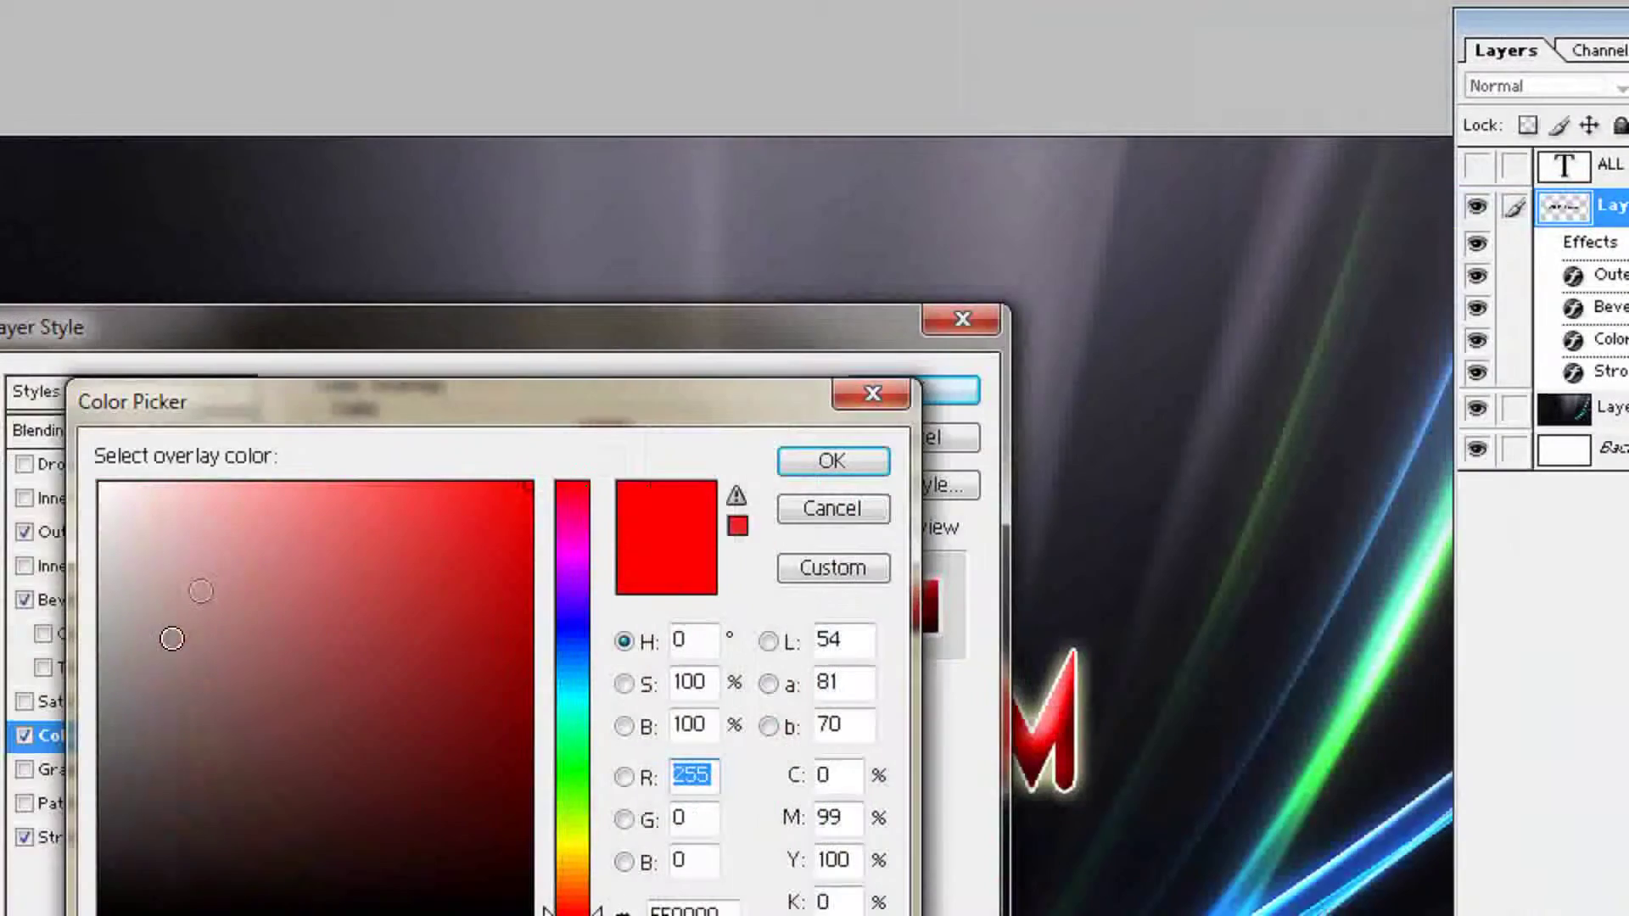
click(222, 486)
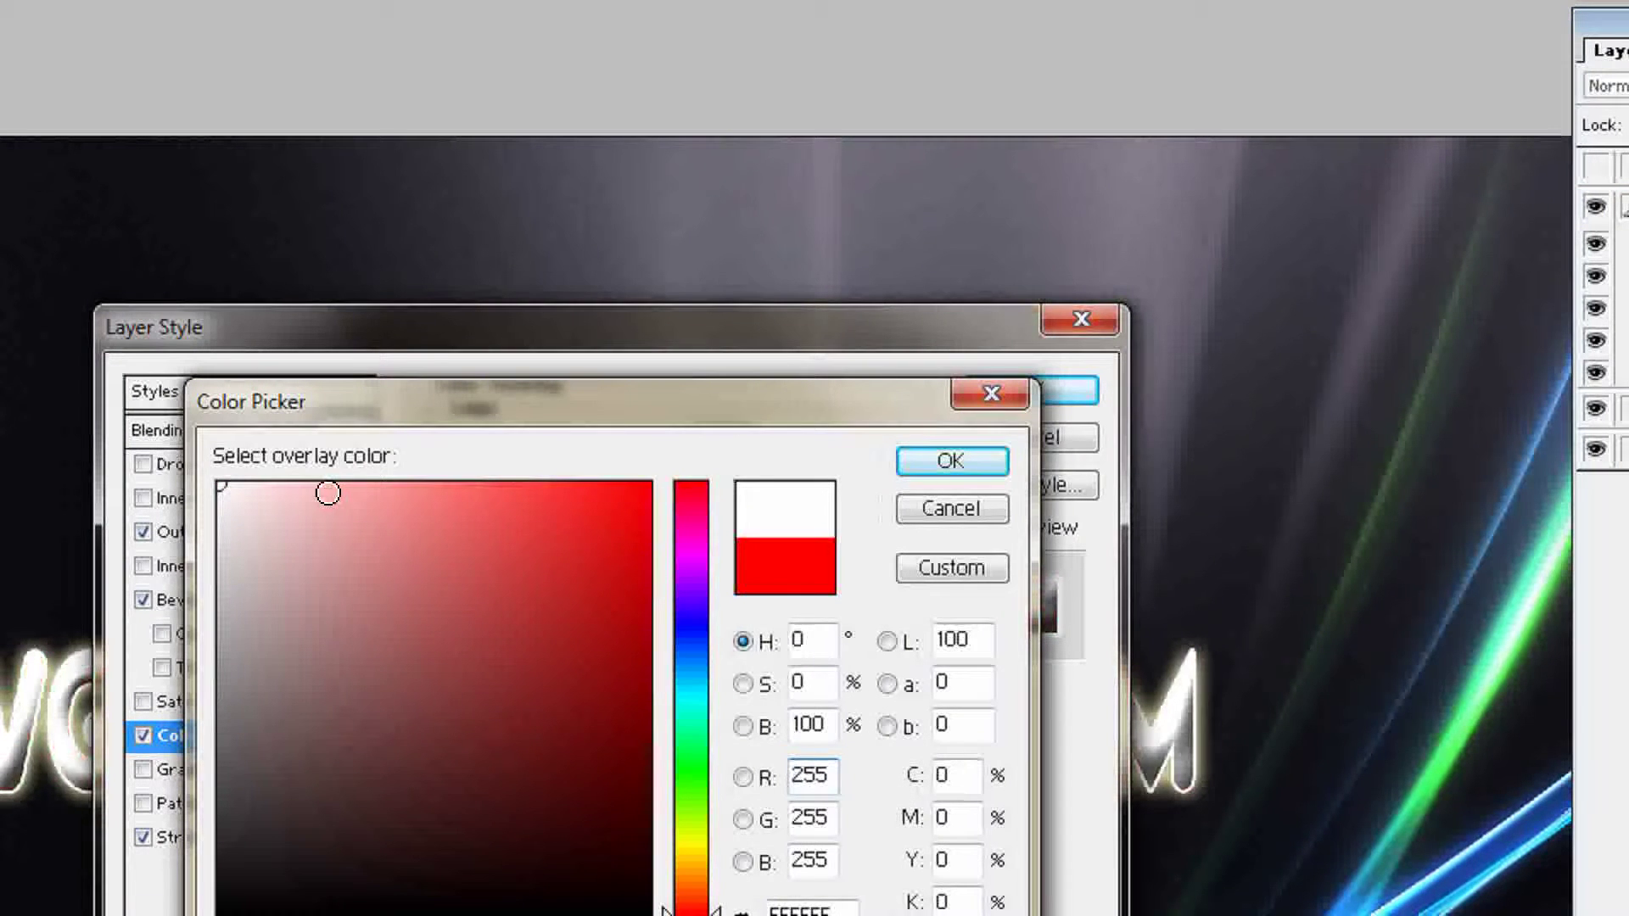
click(951, 460)
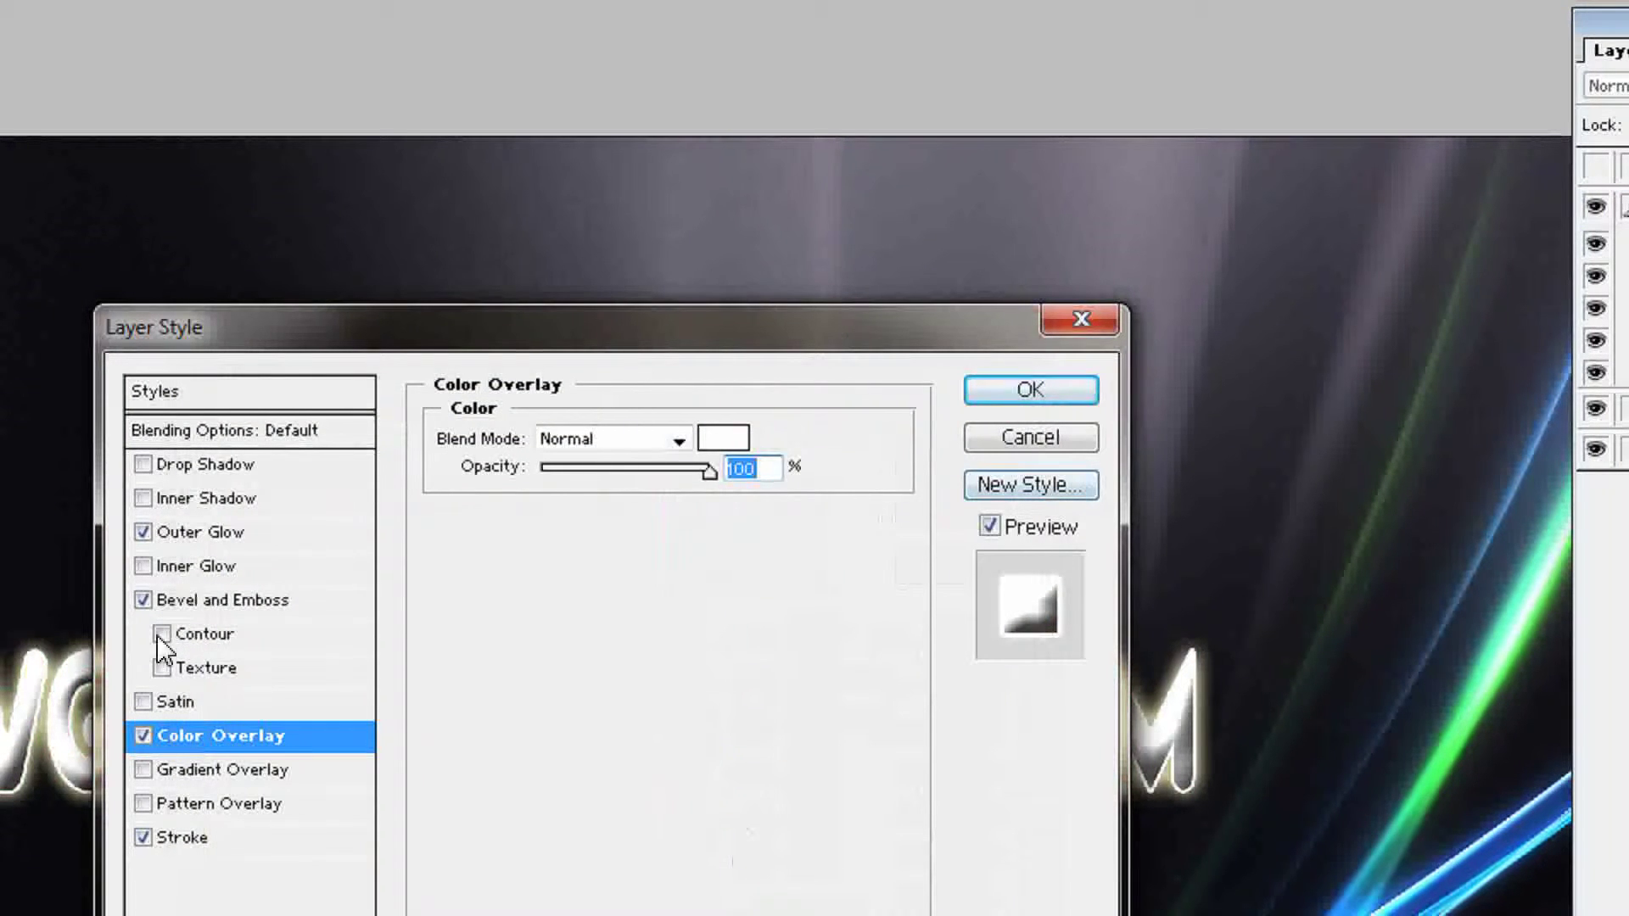
Lower the Outer Glow opacity to 41% and apply the effects.
click(213, 603)
click(254, 532)
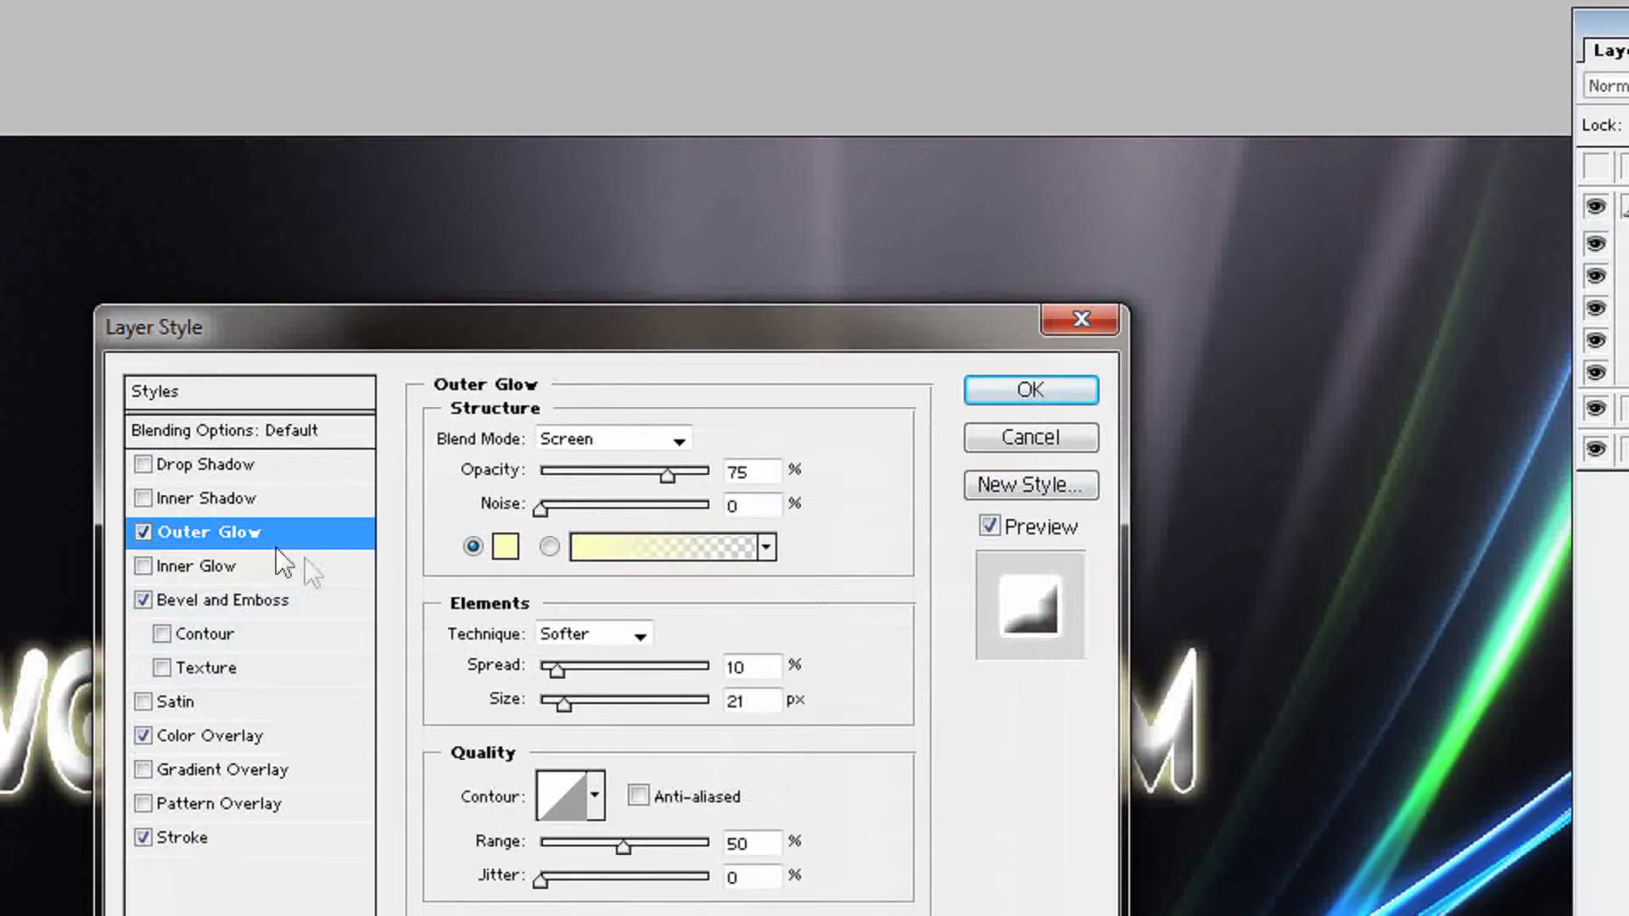
mouse_move(617, 480)
mouse_down()
mouse_move(595, 479)
mouse_move(612, 486)
mouse_up()
click(1023, 386)
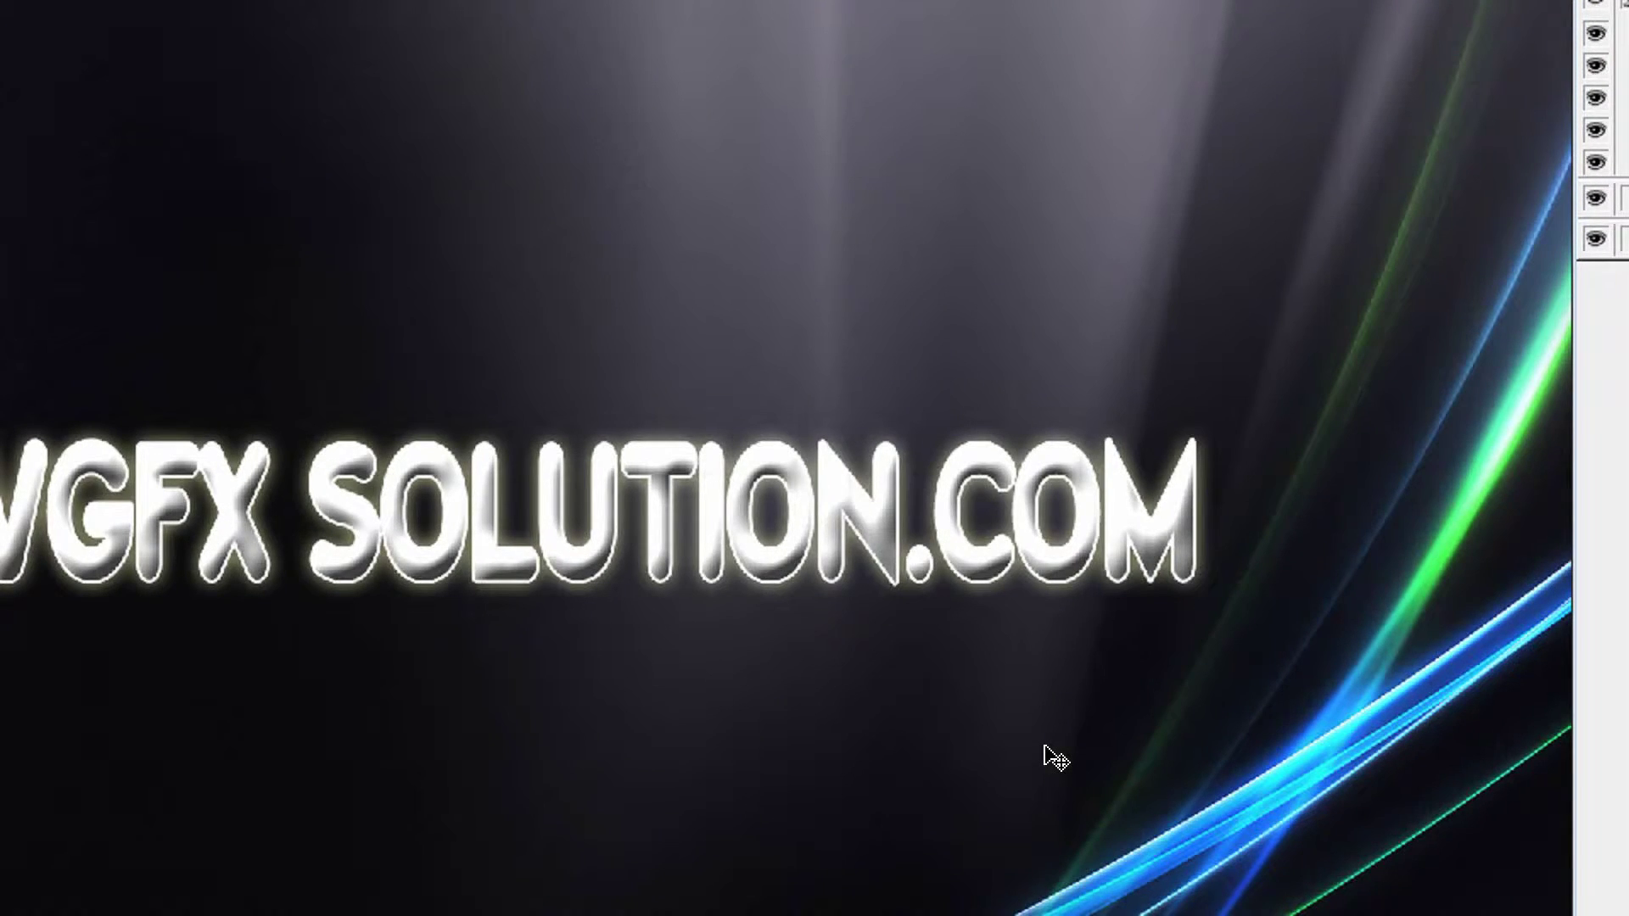
Browse up the folder tree and into the folder of photos.
key(Down)
key(Down)
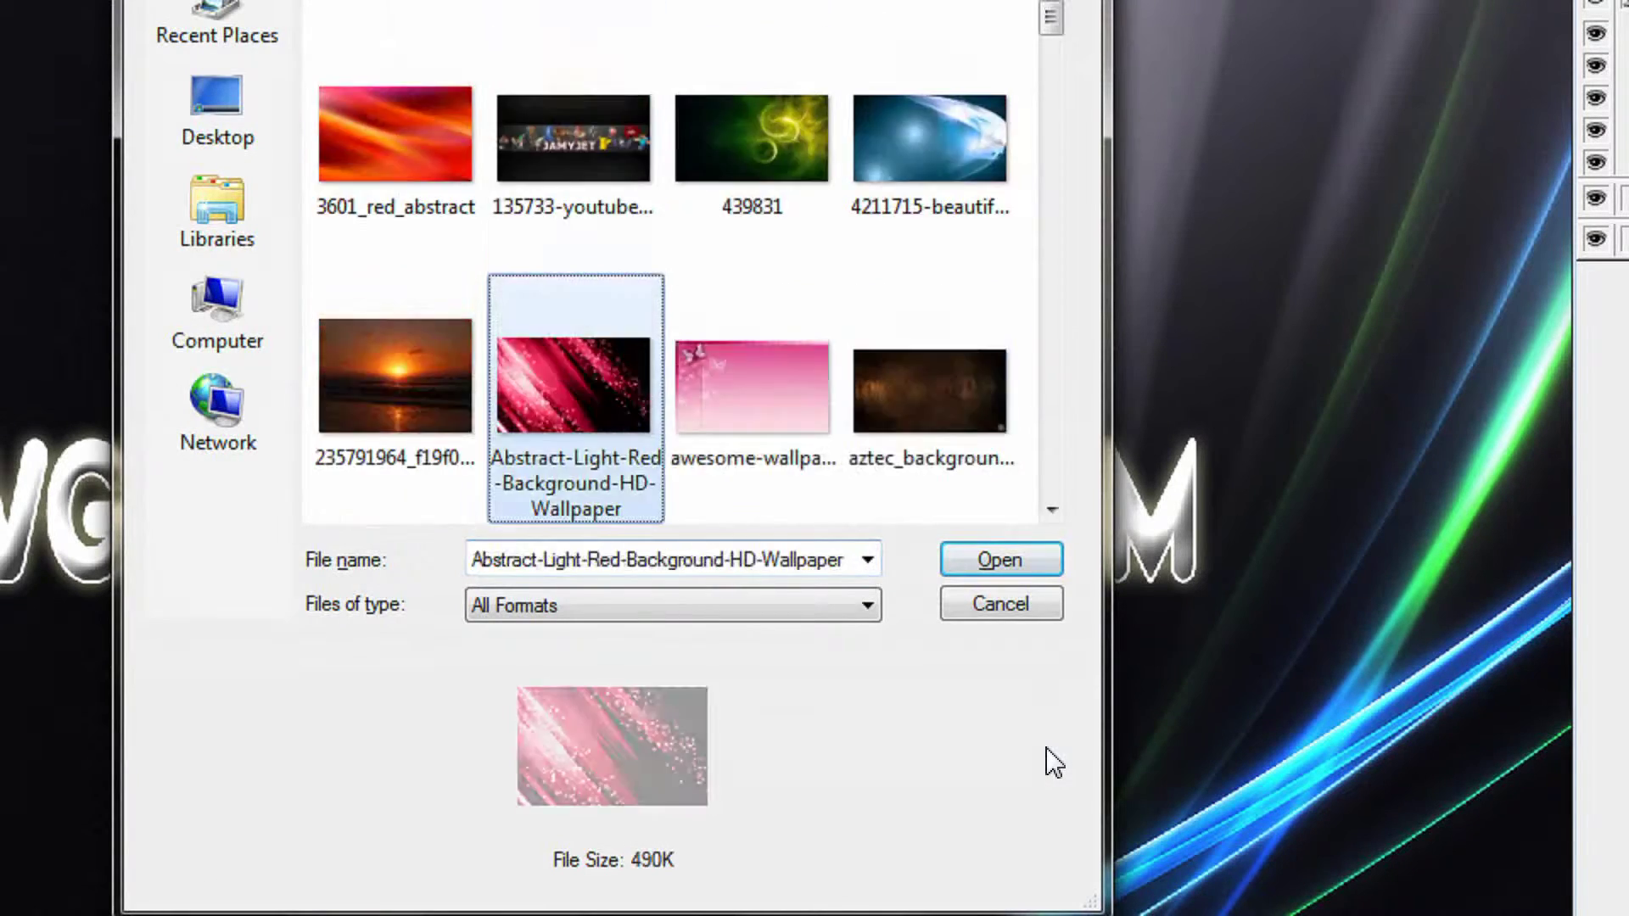
key(Down)
key(Down)
key(Down)
key(Down)
key(Down)
key(Down)
key(Down)
key(Down)
key(Down)
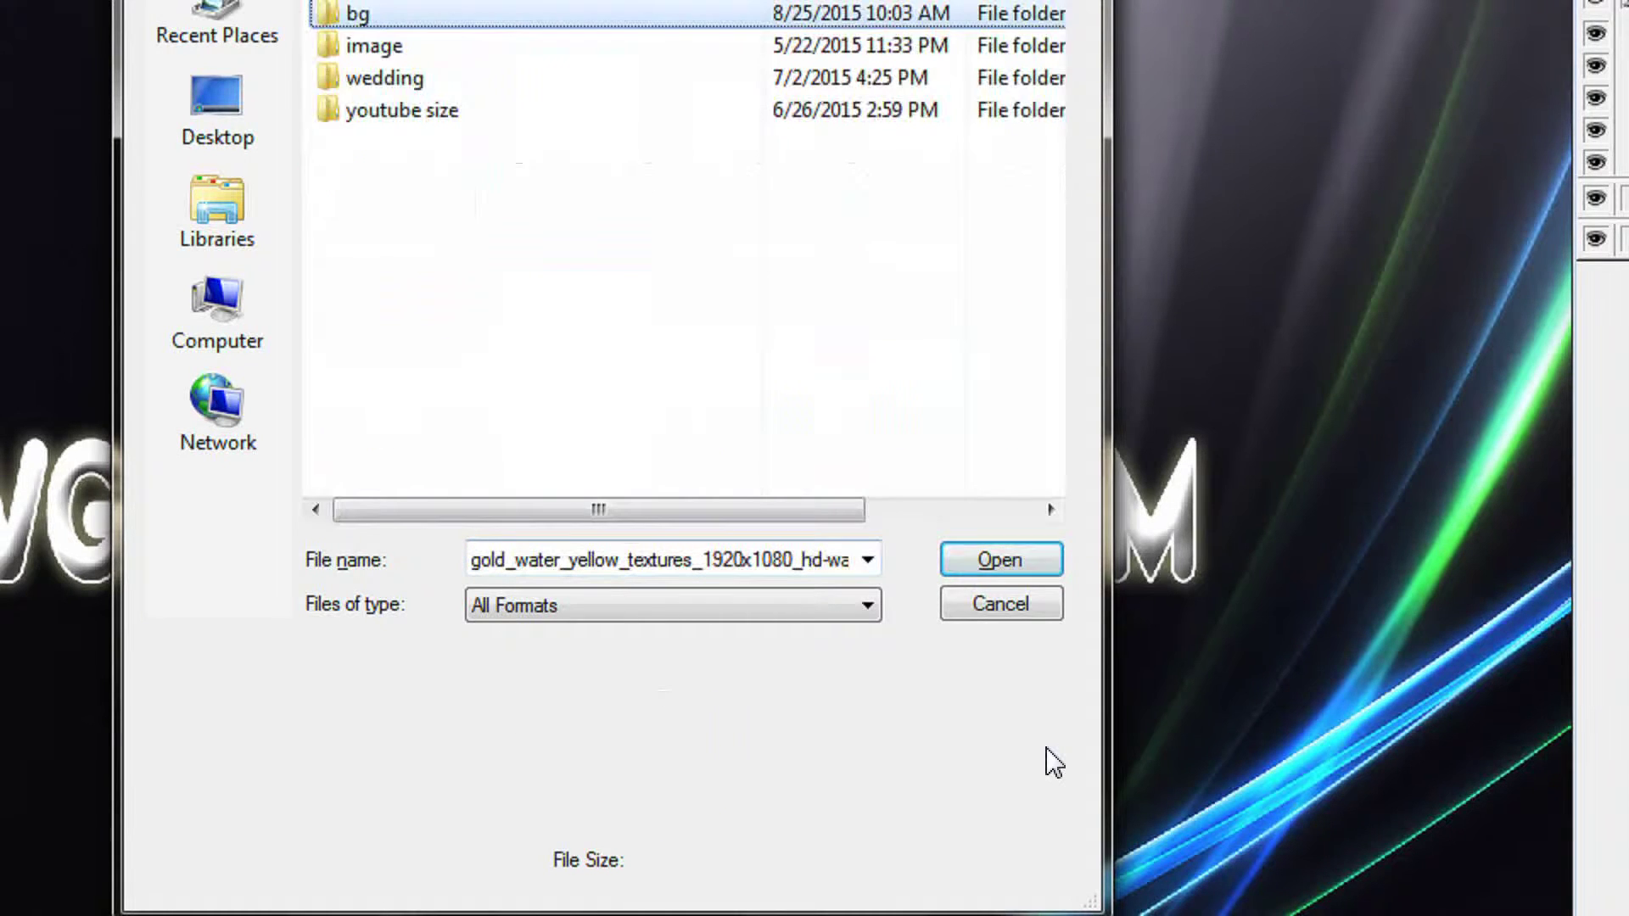
key(BackSpace)
key(Up)
key(Up)
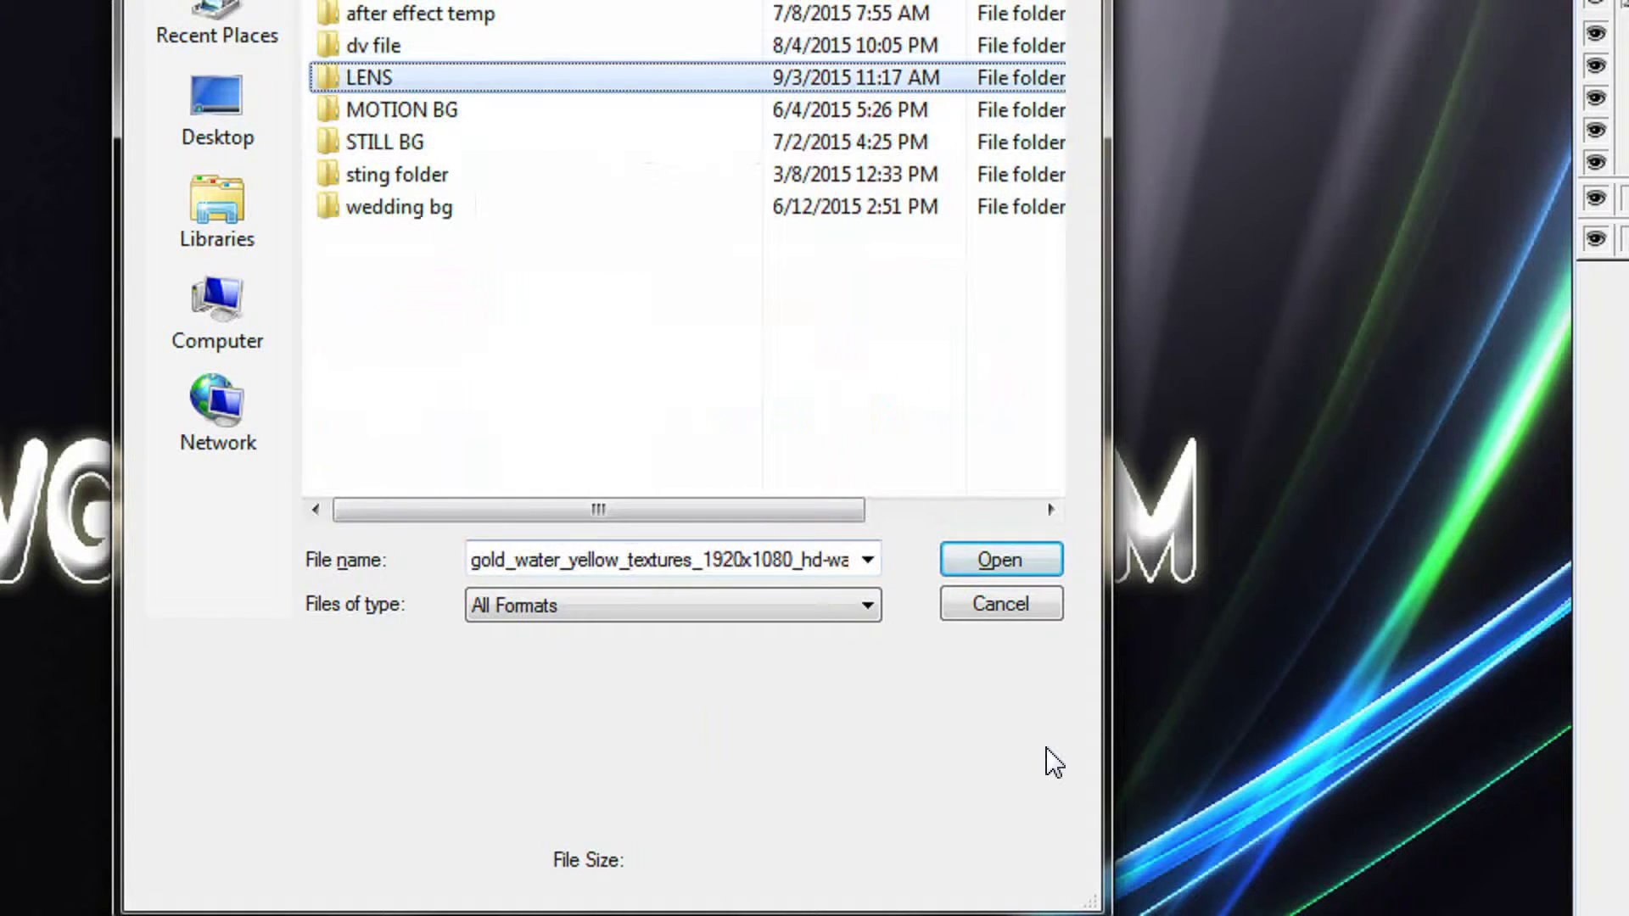
key(Down)
key(Up)
key(Up)
key(BackSpace)
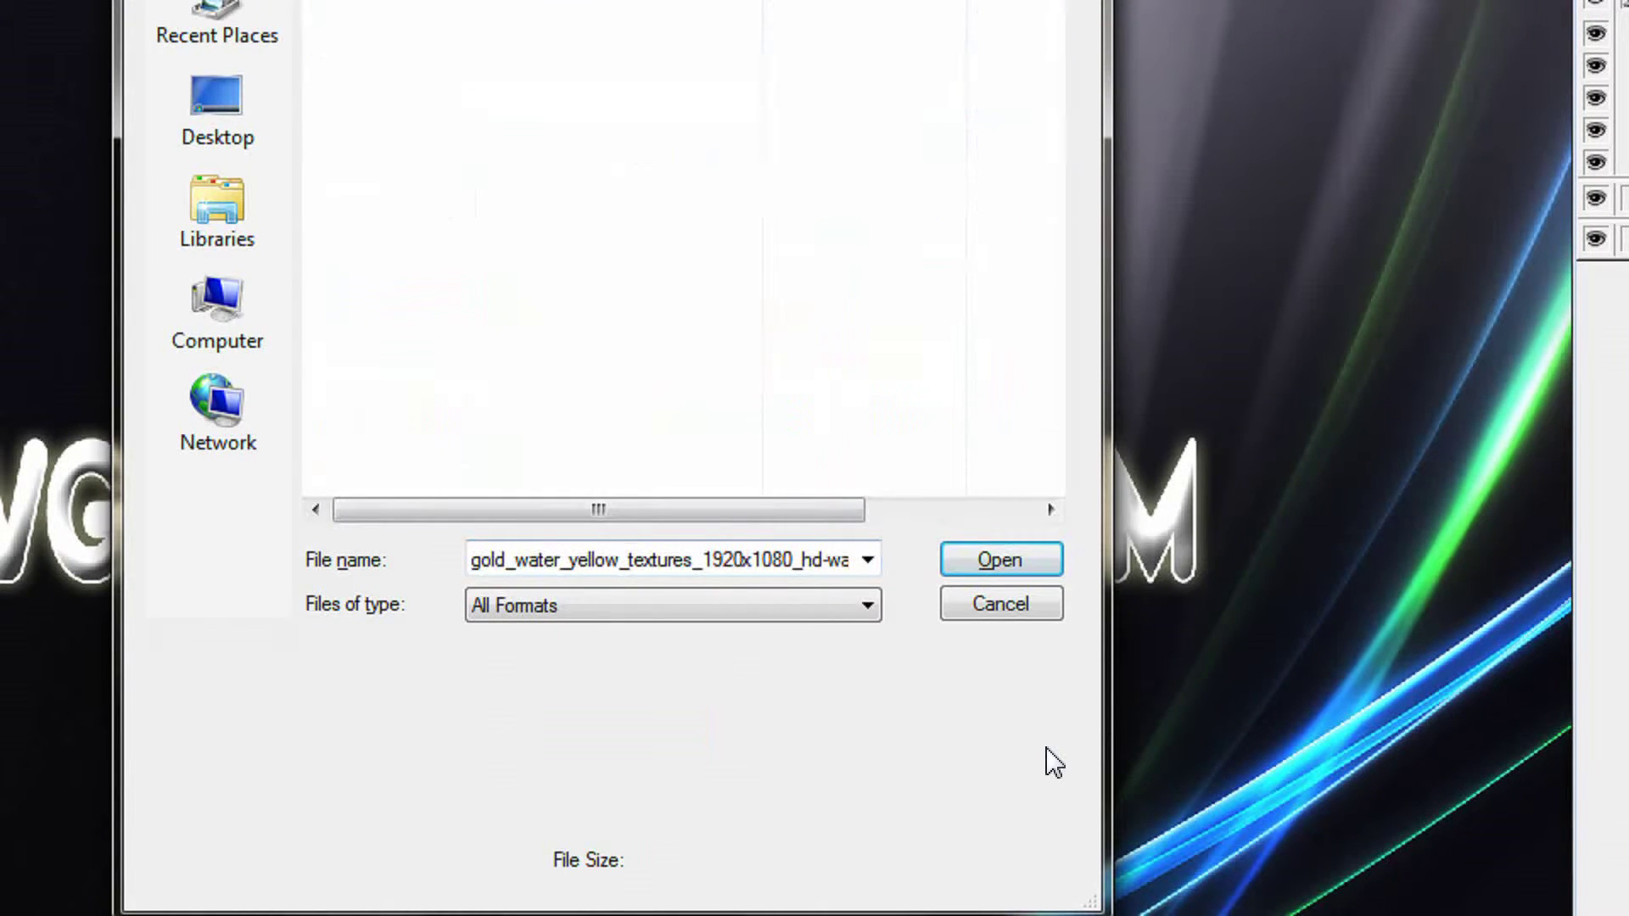
key(Up)
key(Up)
key(Return)
key(Down)
key(Down)
key(Down)
key(Down)
key(Up)
key(Up)
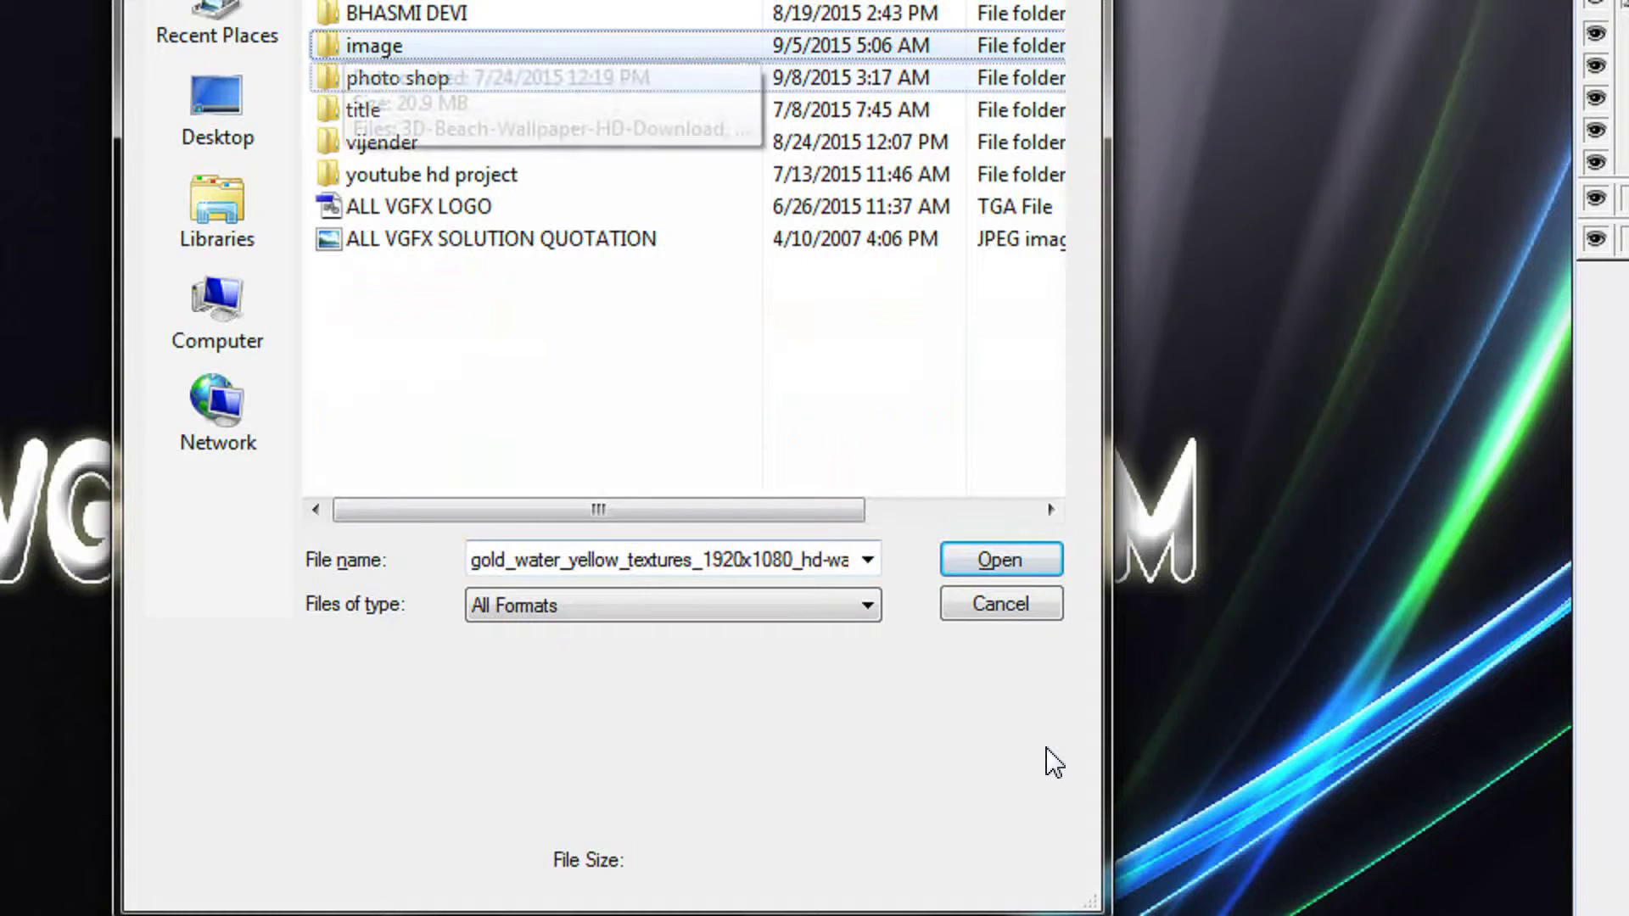
key(Return)
Select the JPEG photo of the woman in pink and open it.
key(Right)
key(Right)
key(Down)
key(Down)
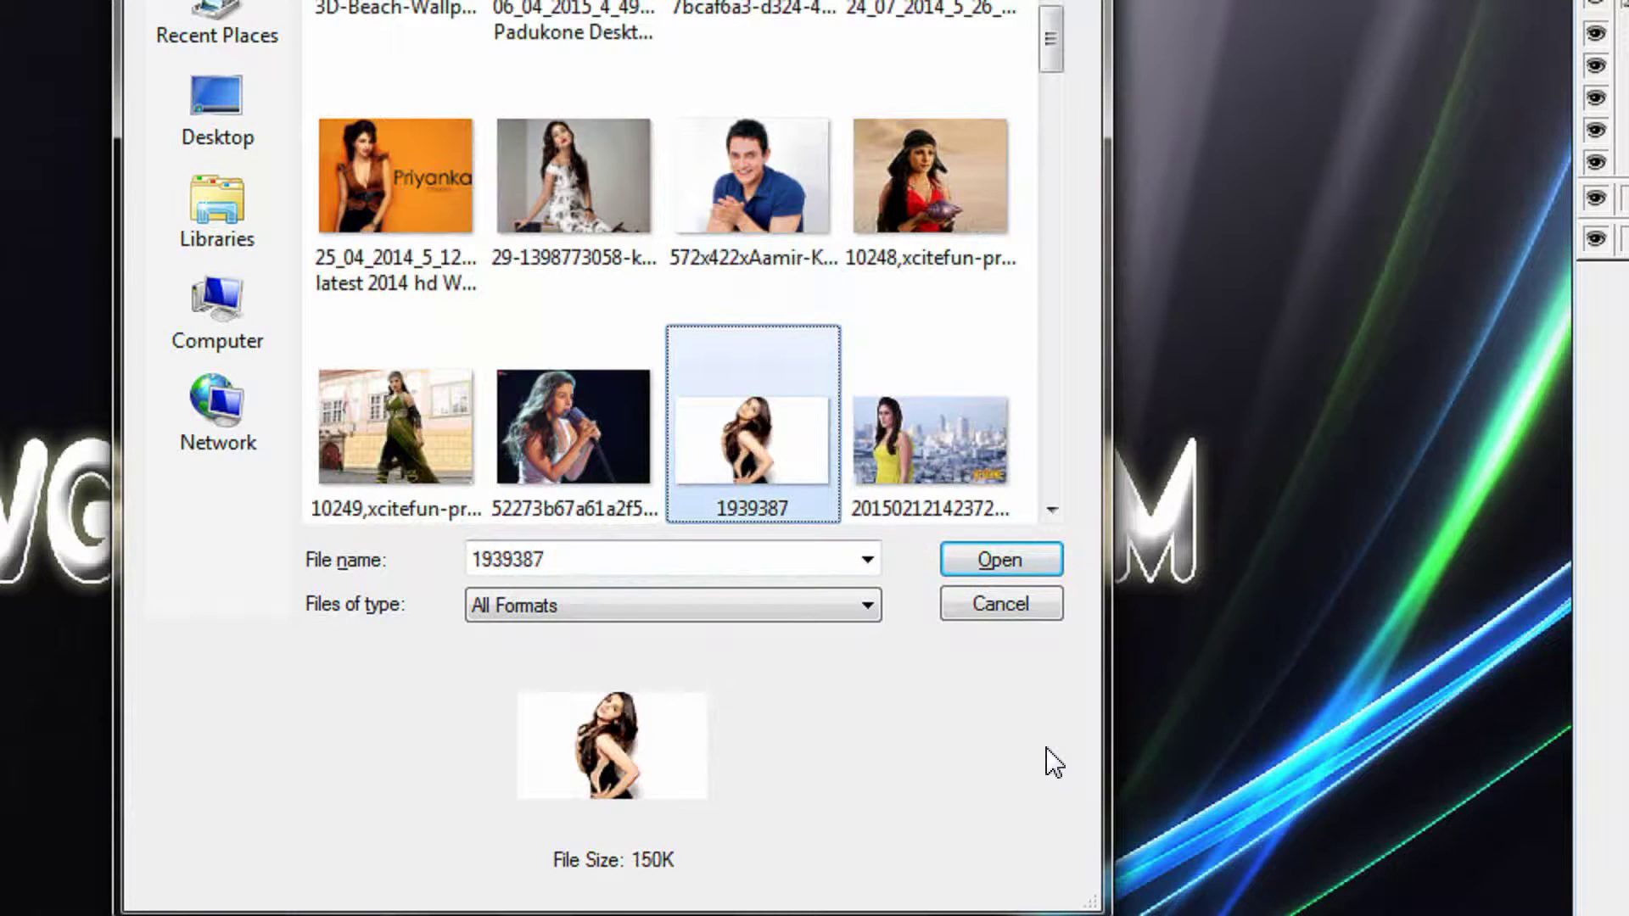
key(Down)
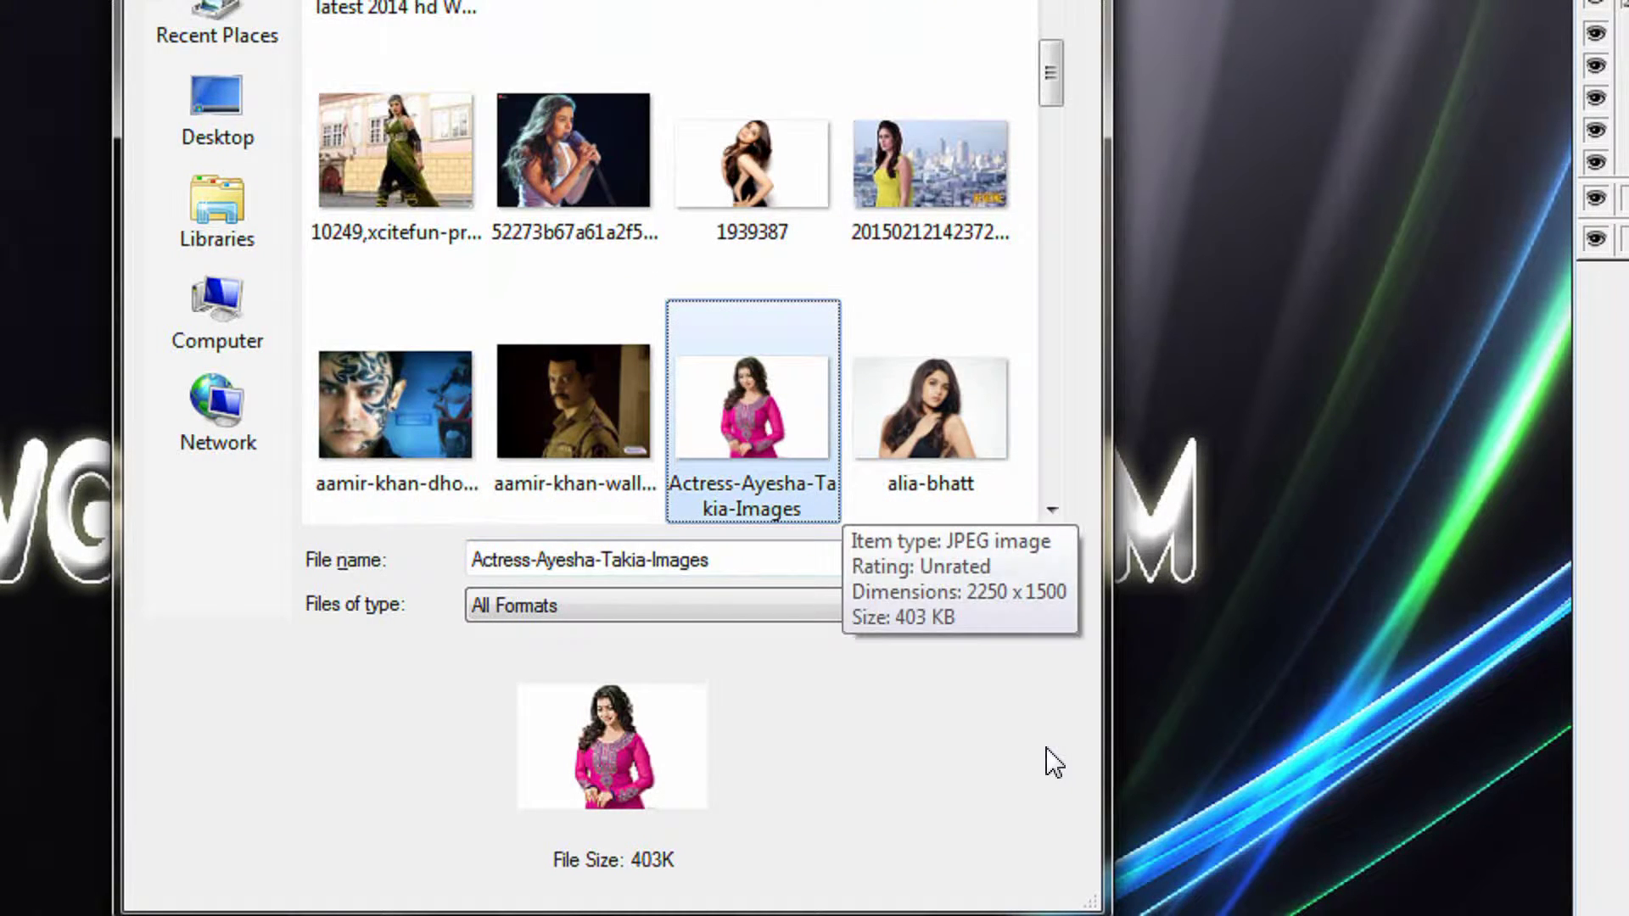
key(Return)
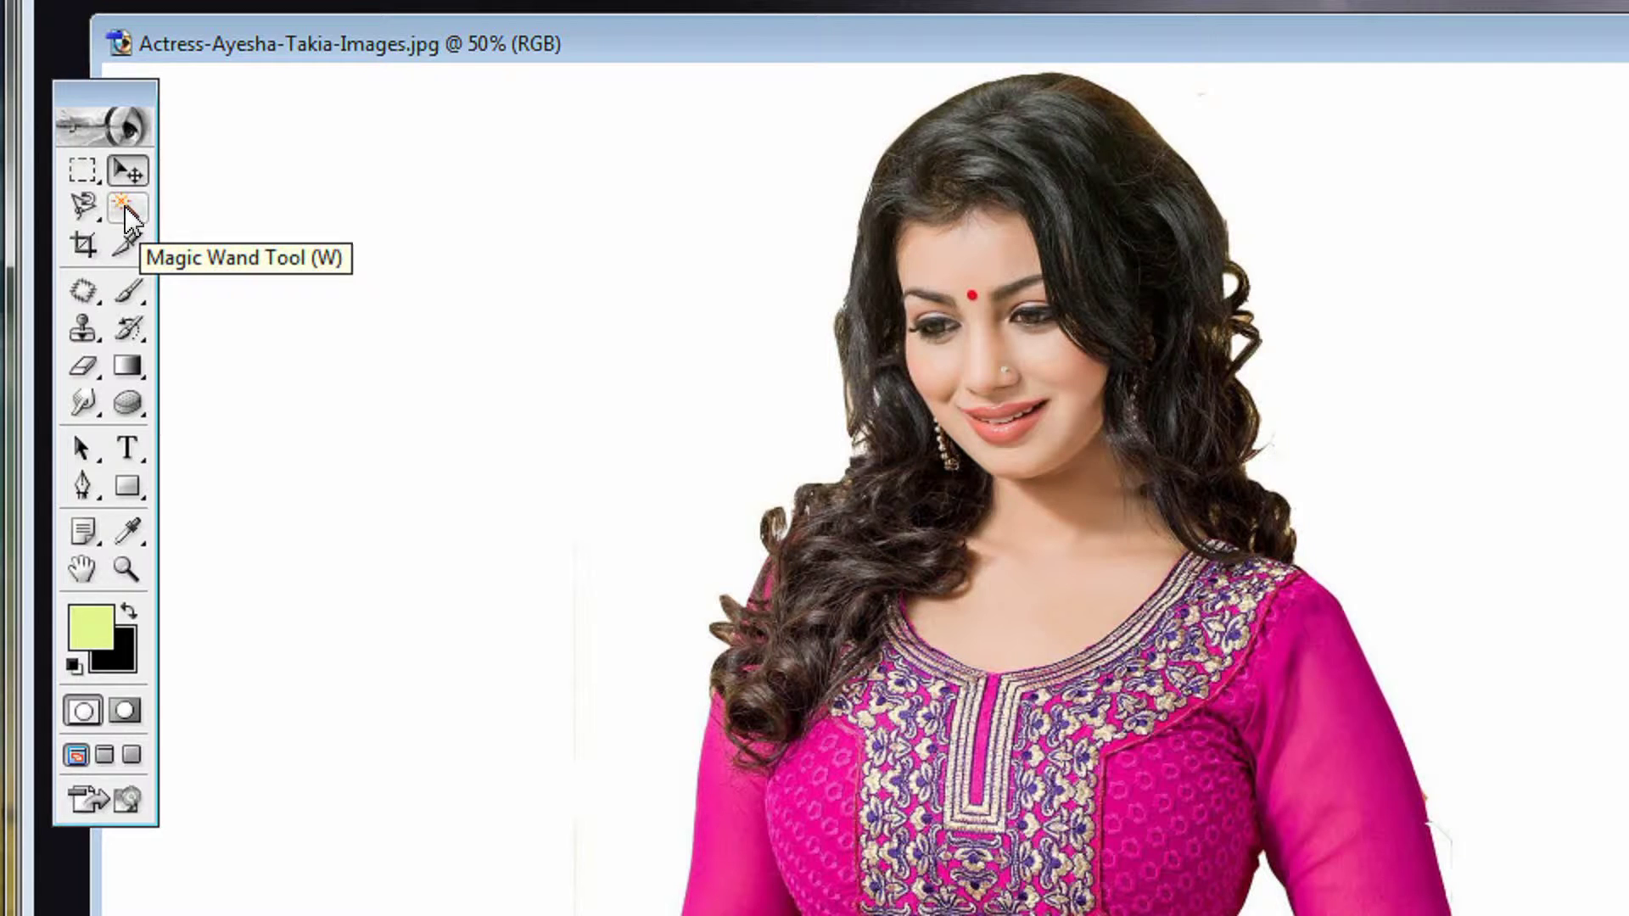
Select the white background with the Magic Wand and invert the selection onto the woman.
click(127, 214)
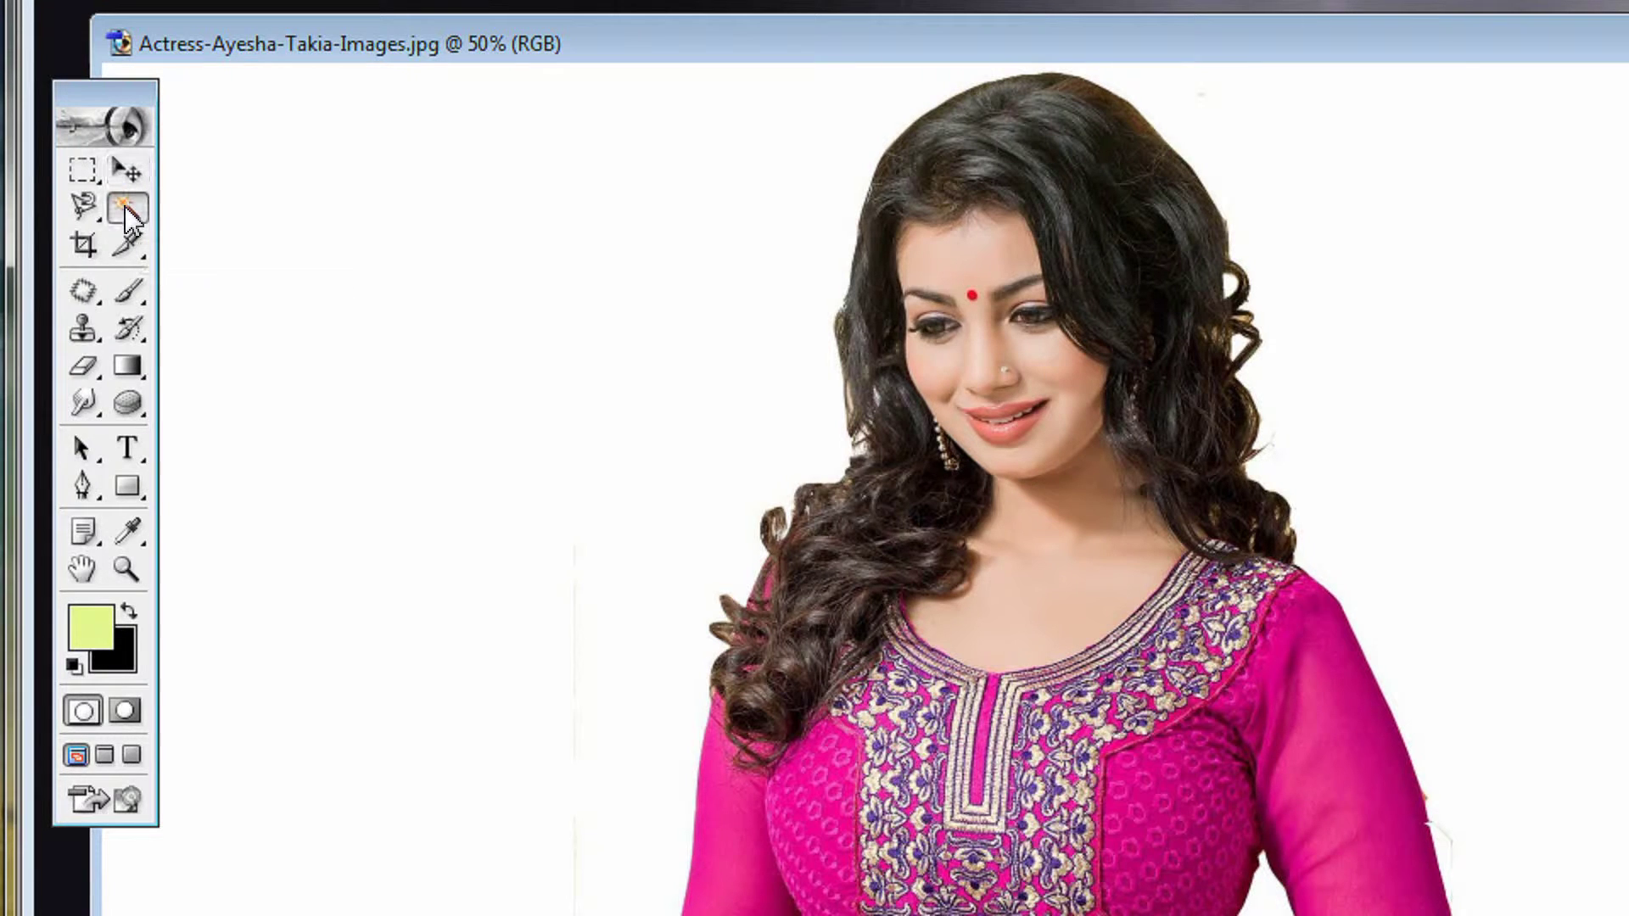
click(417, 274)
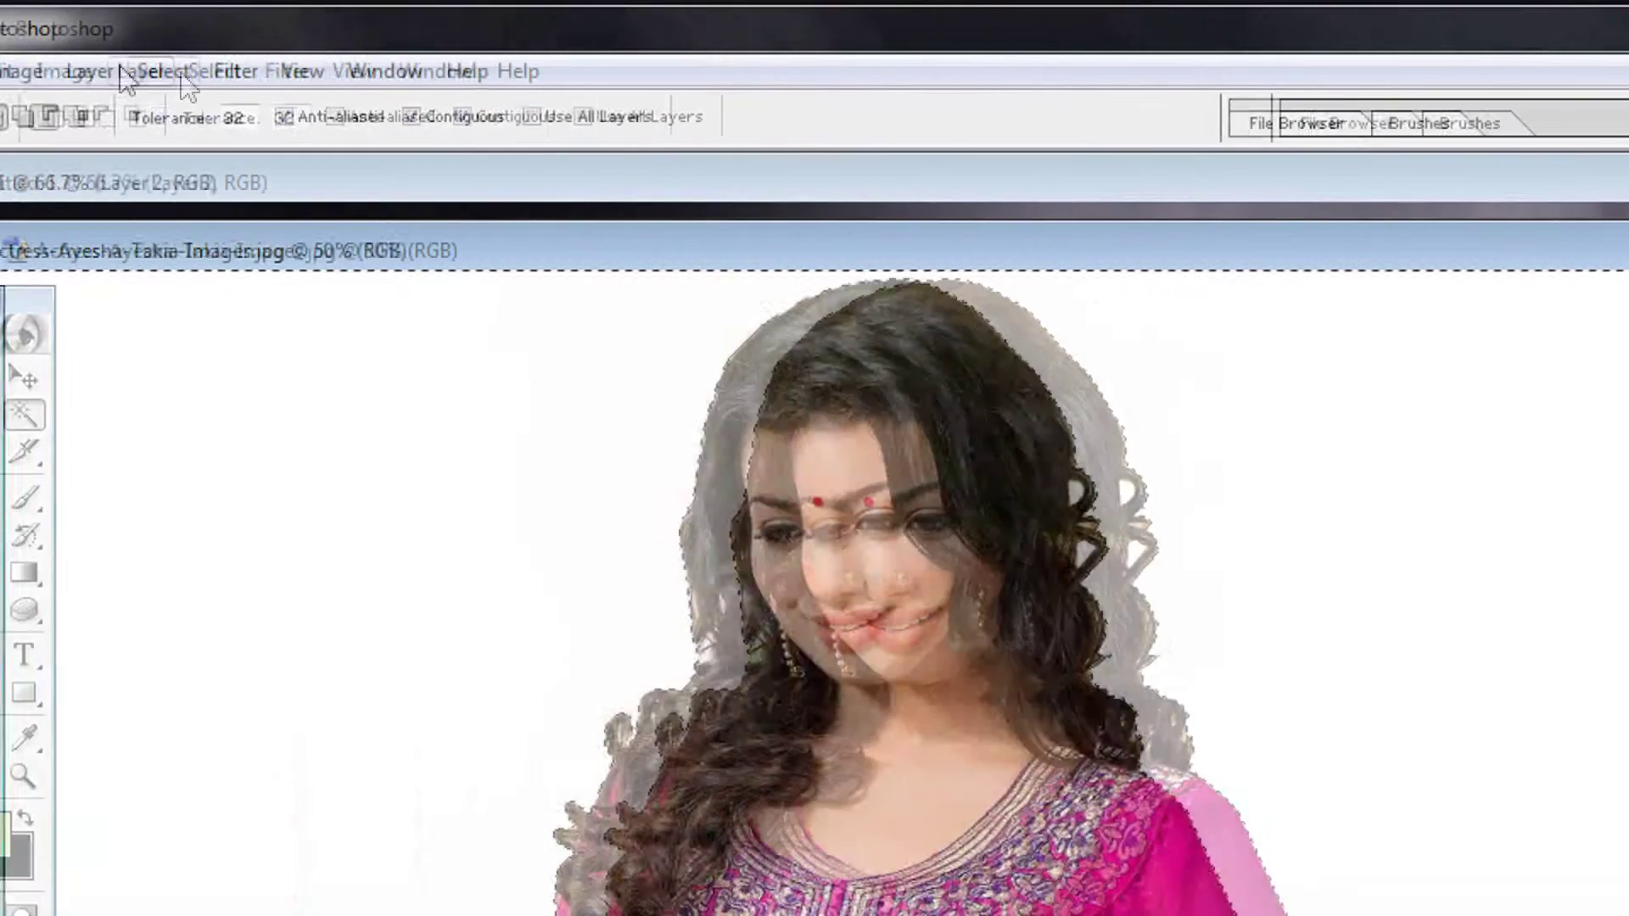
click(212, 73)
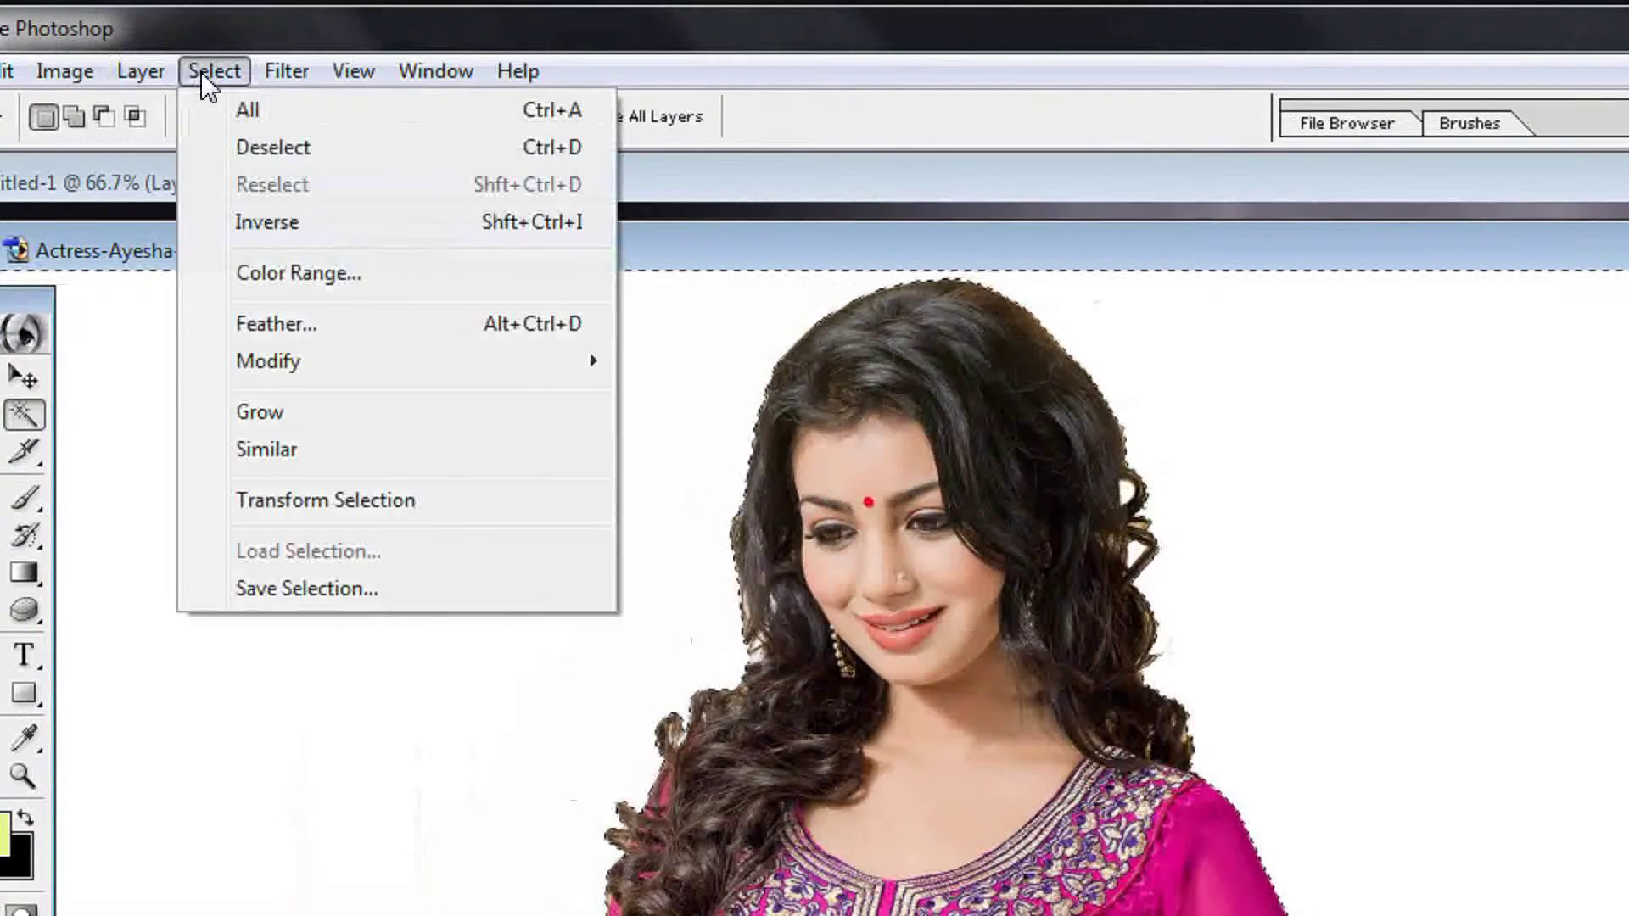
click(265, 223)
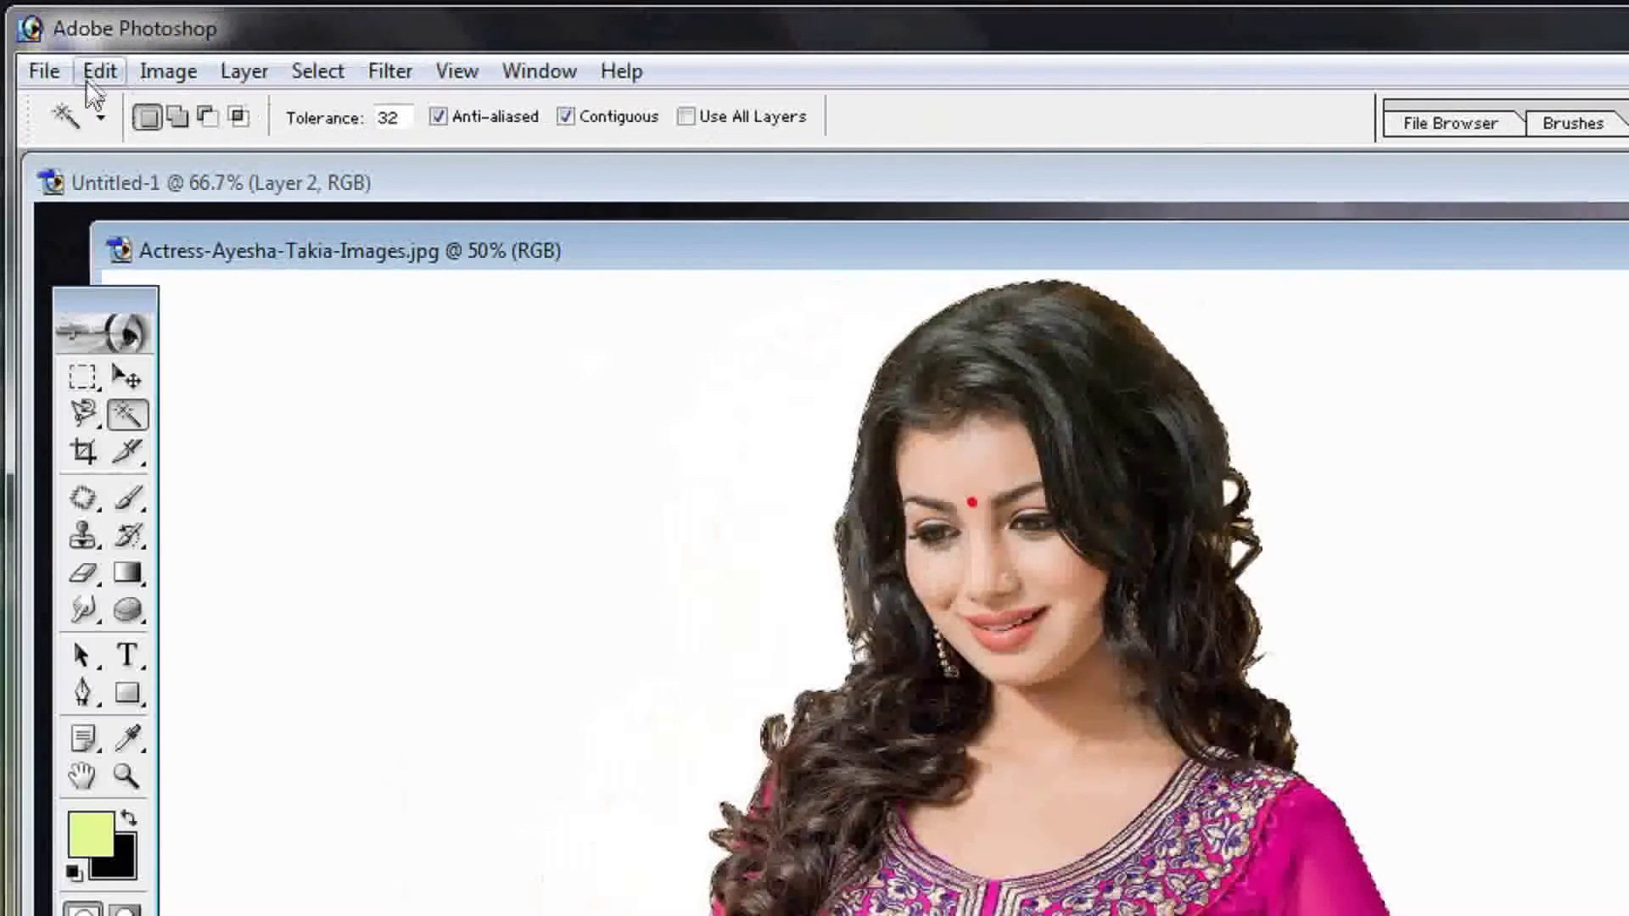
Copy the woman onto Layer 1 and toggle the Background layer to check the cut-out.
click(98, 73)
click(170, 322)
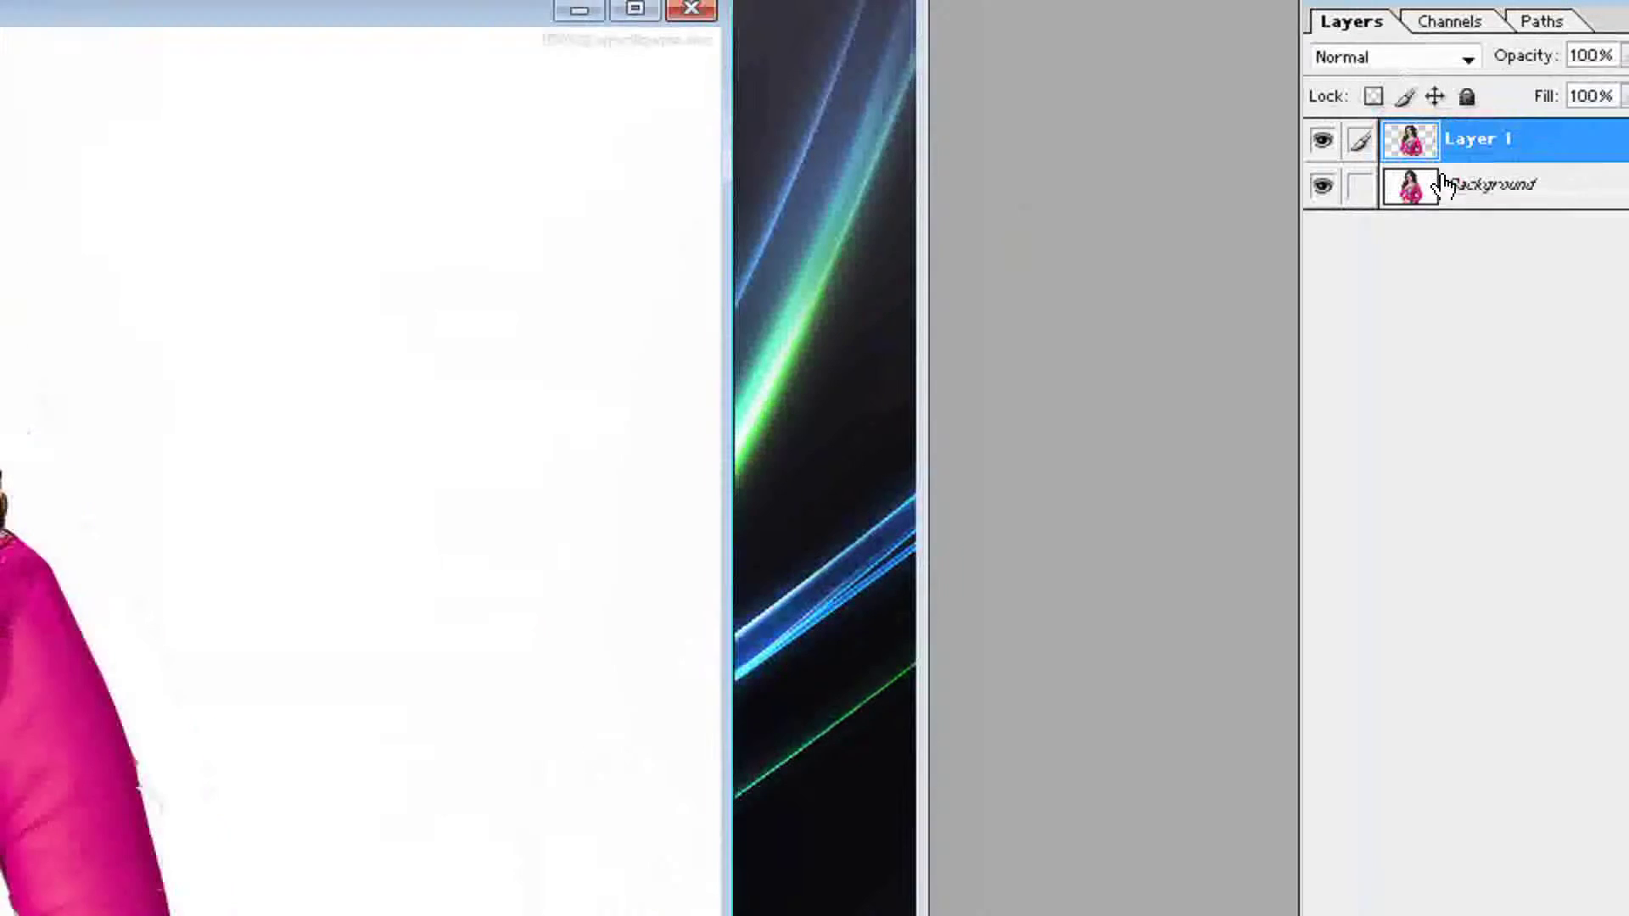
click(1320, 199)
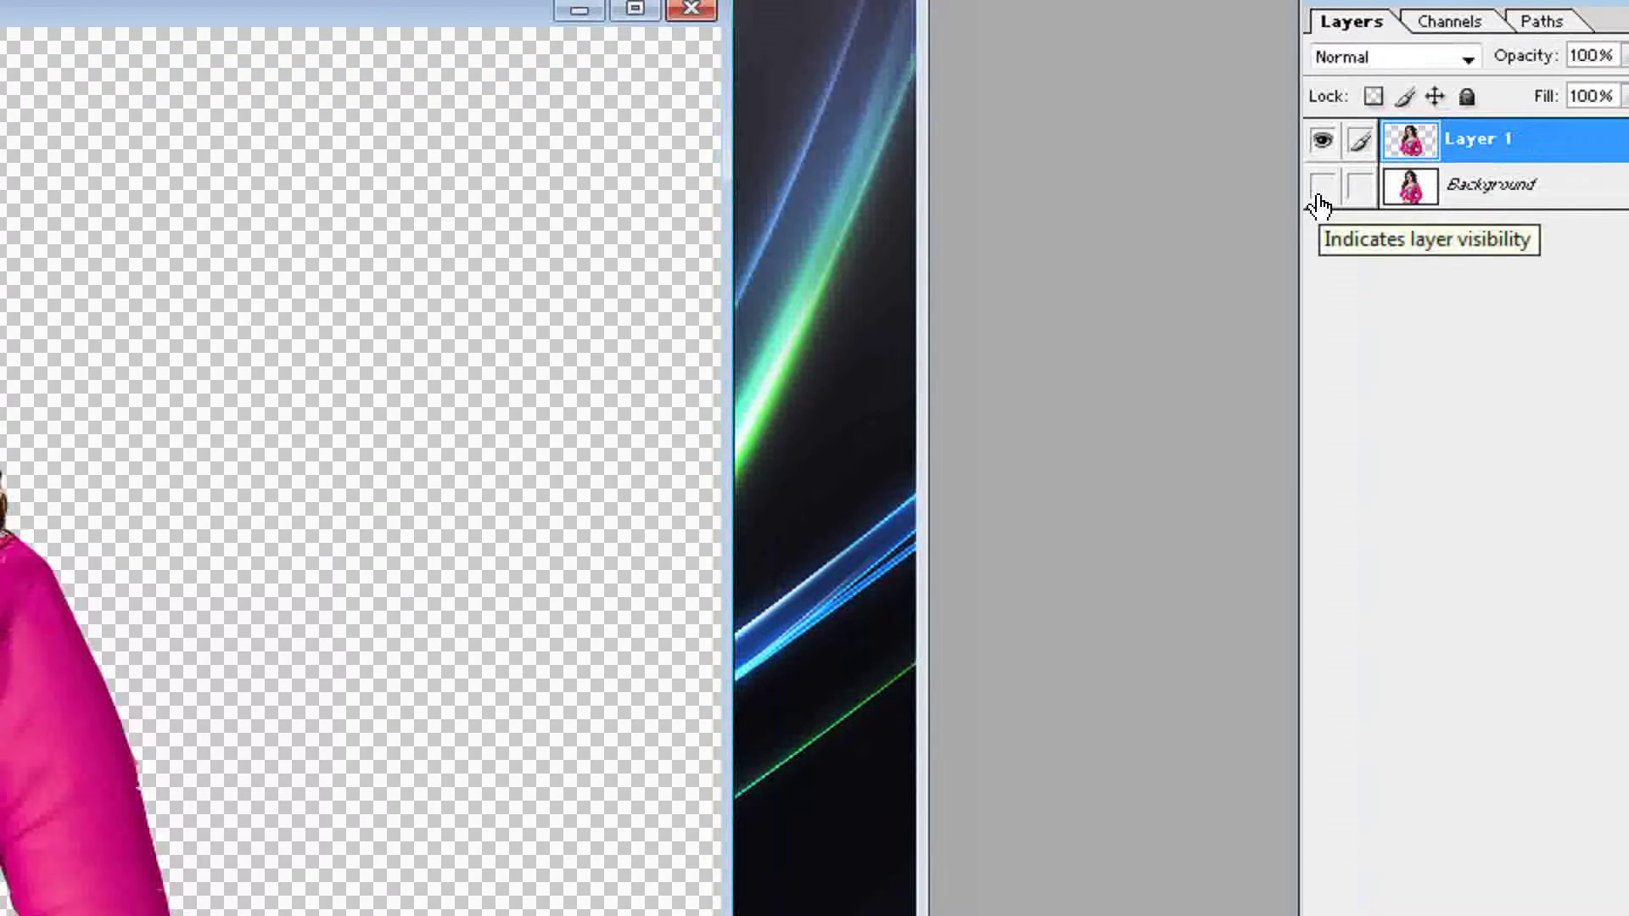
click(1320, 199)
click(1319, 198)
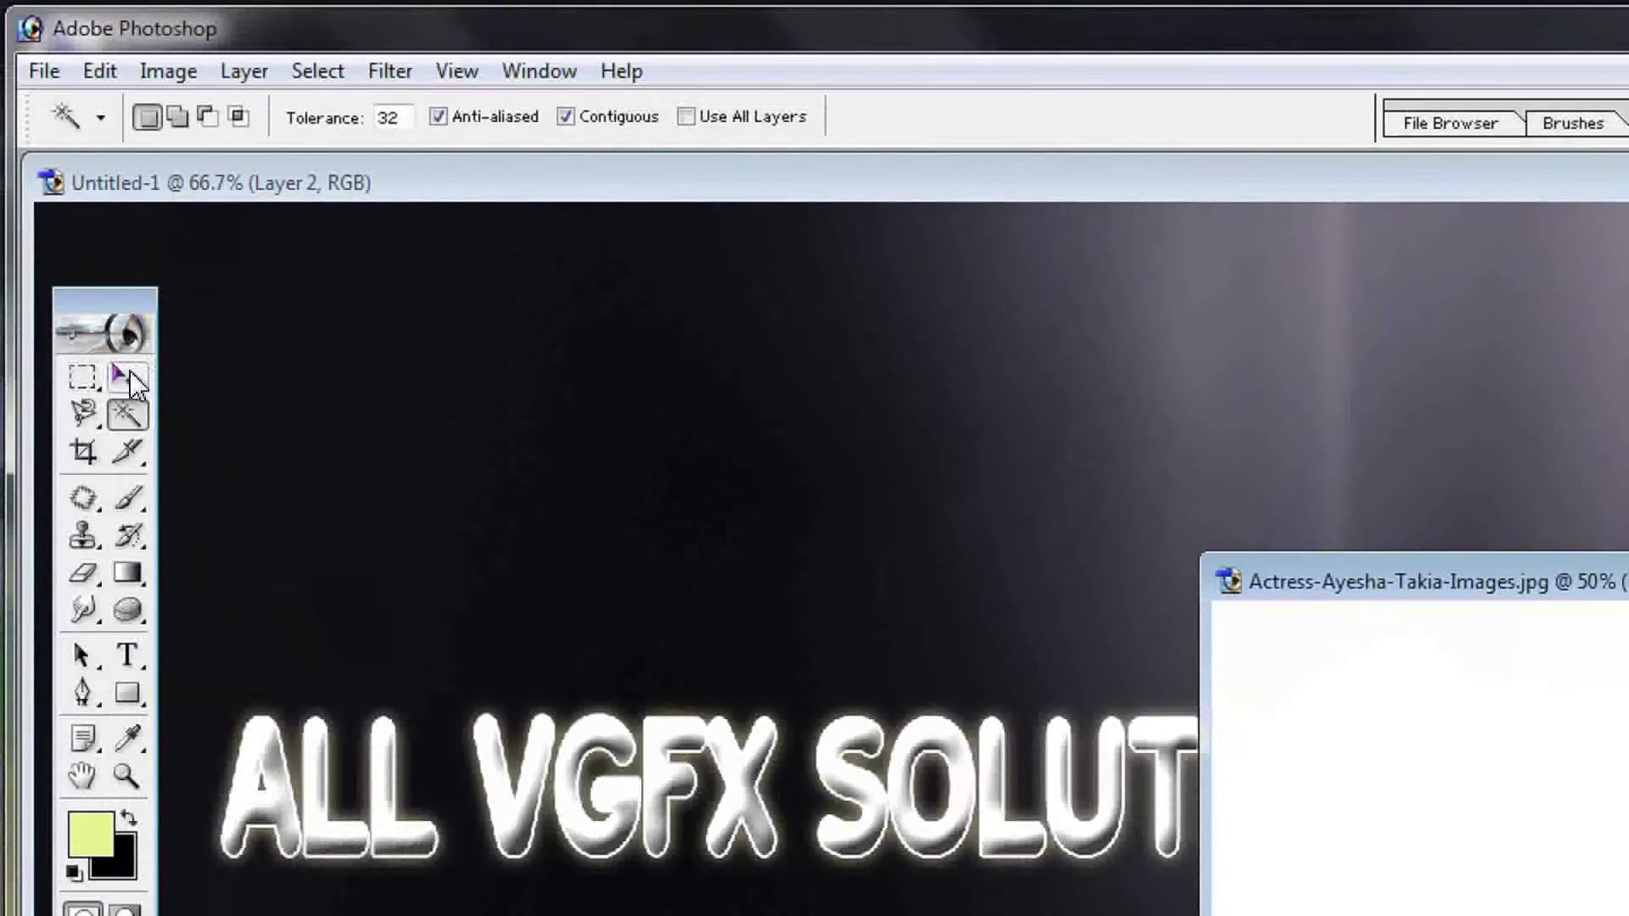
Move the woman layer into the glowing text banner and shrink her toward the right.
click(129, 371)
drag(1477, 779, 171, 307)
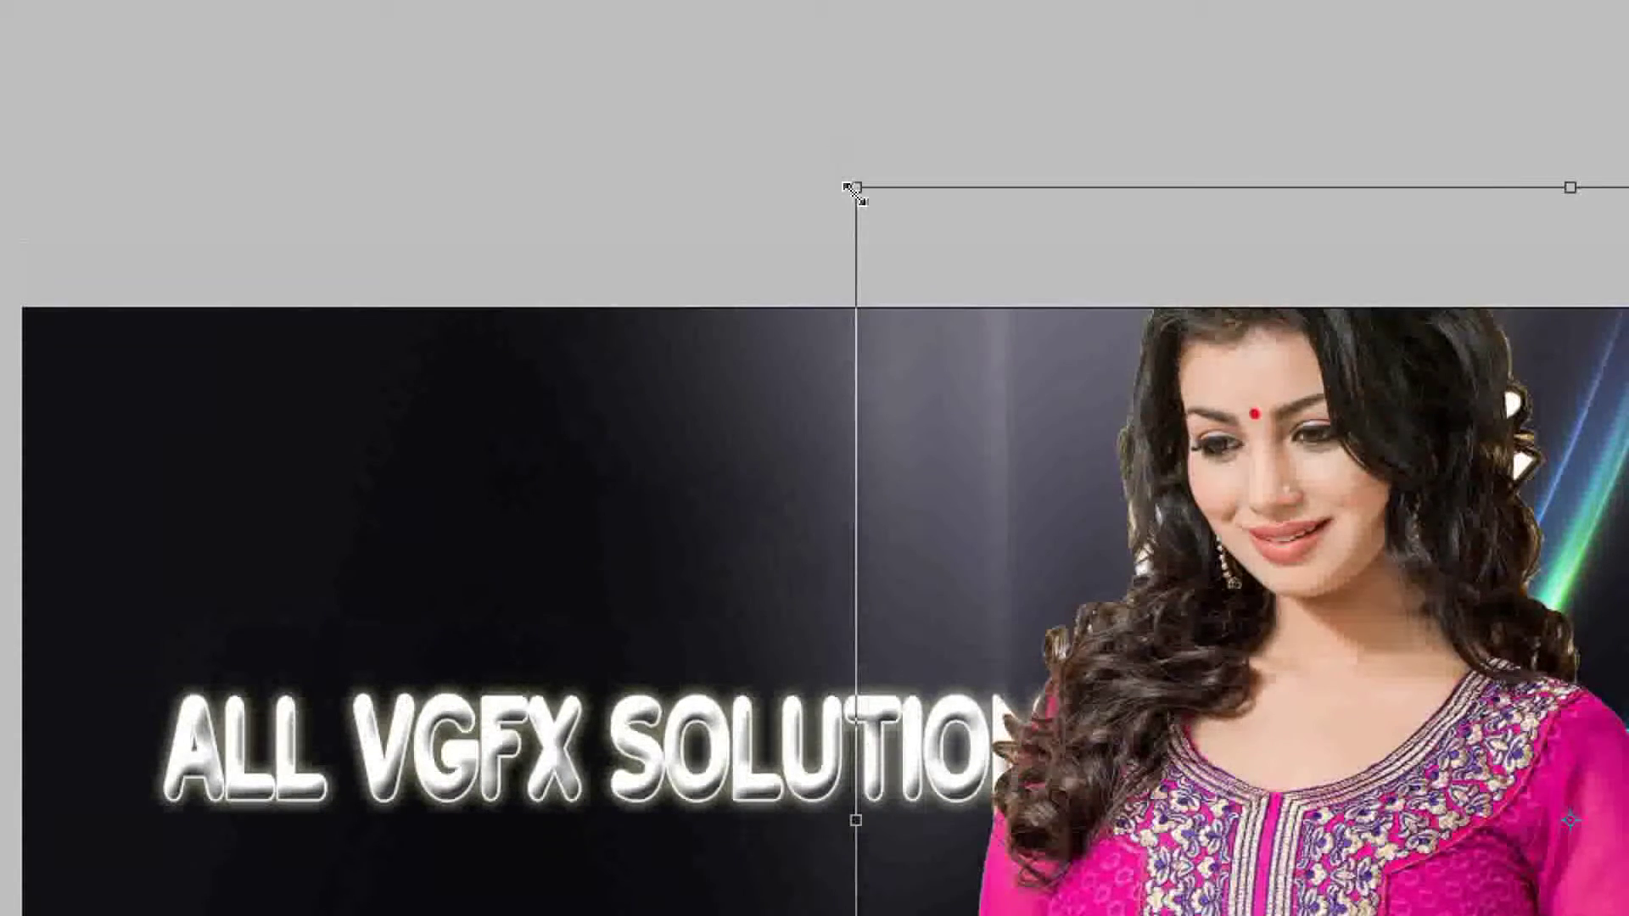
drag(855, 193, 994, 381)
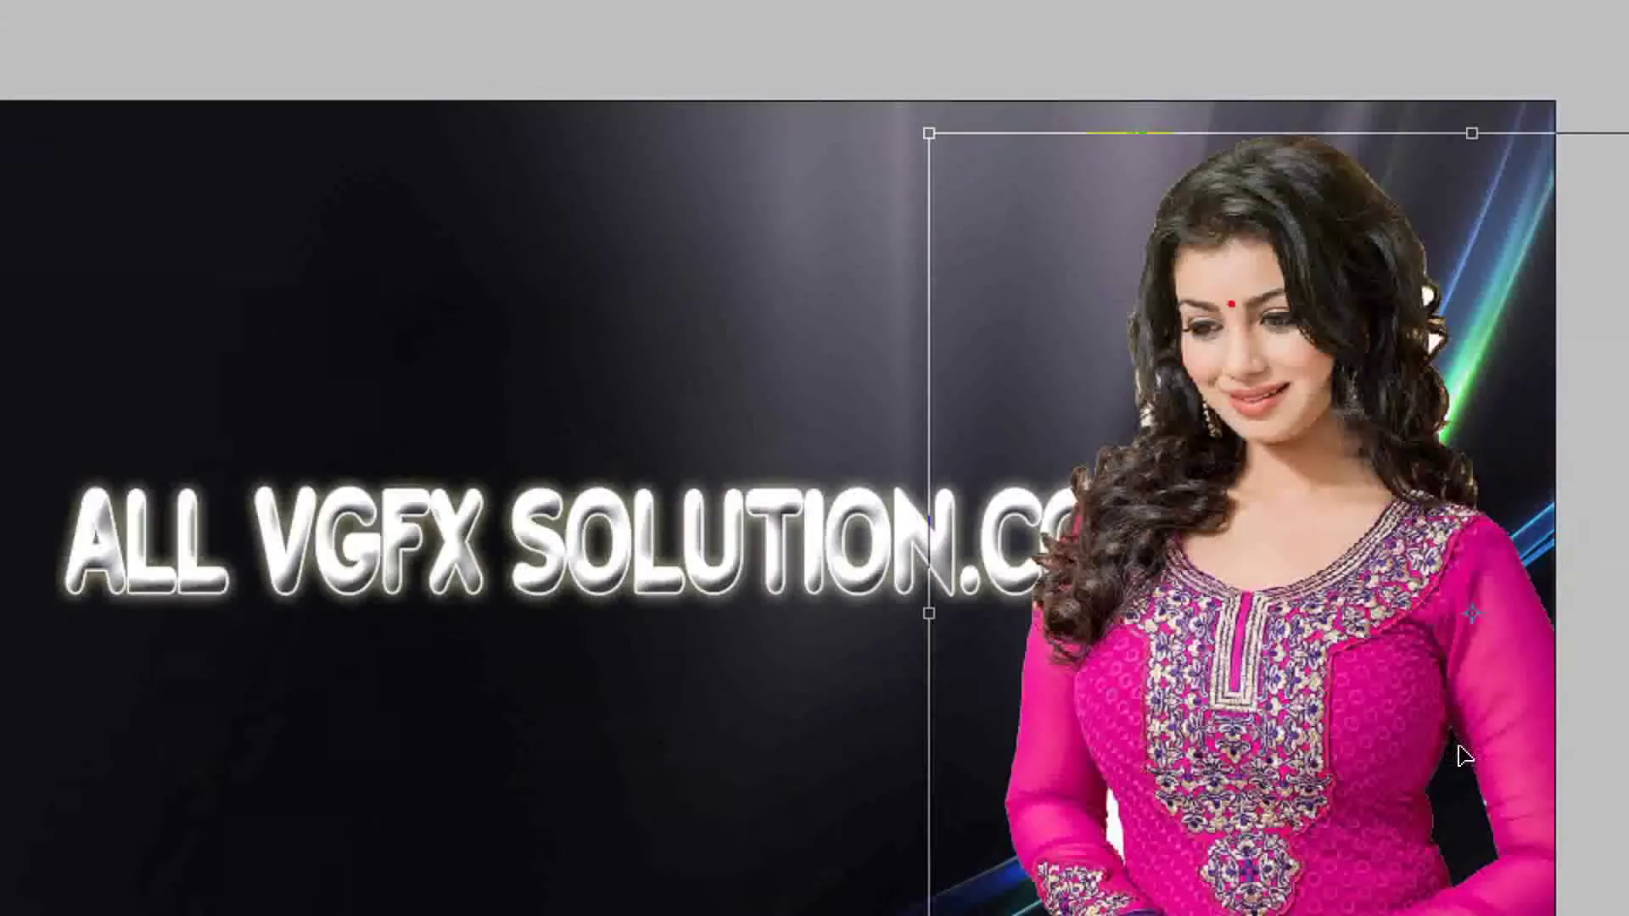
key(Return)
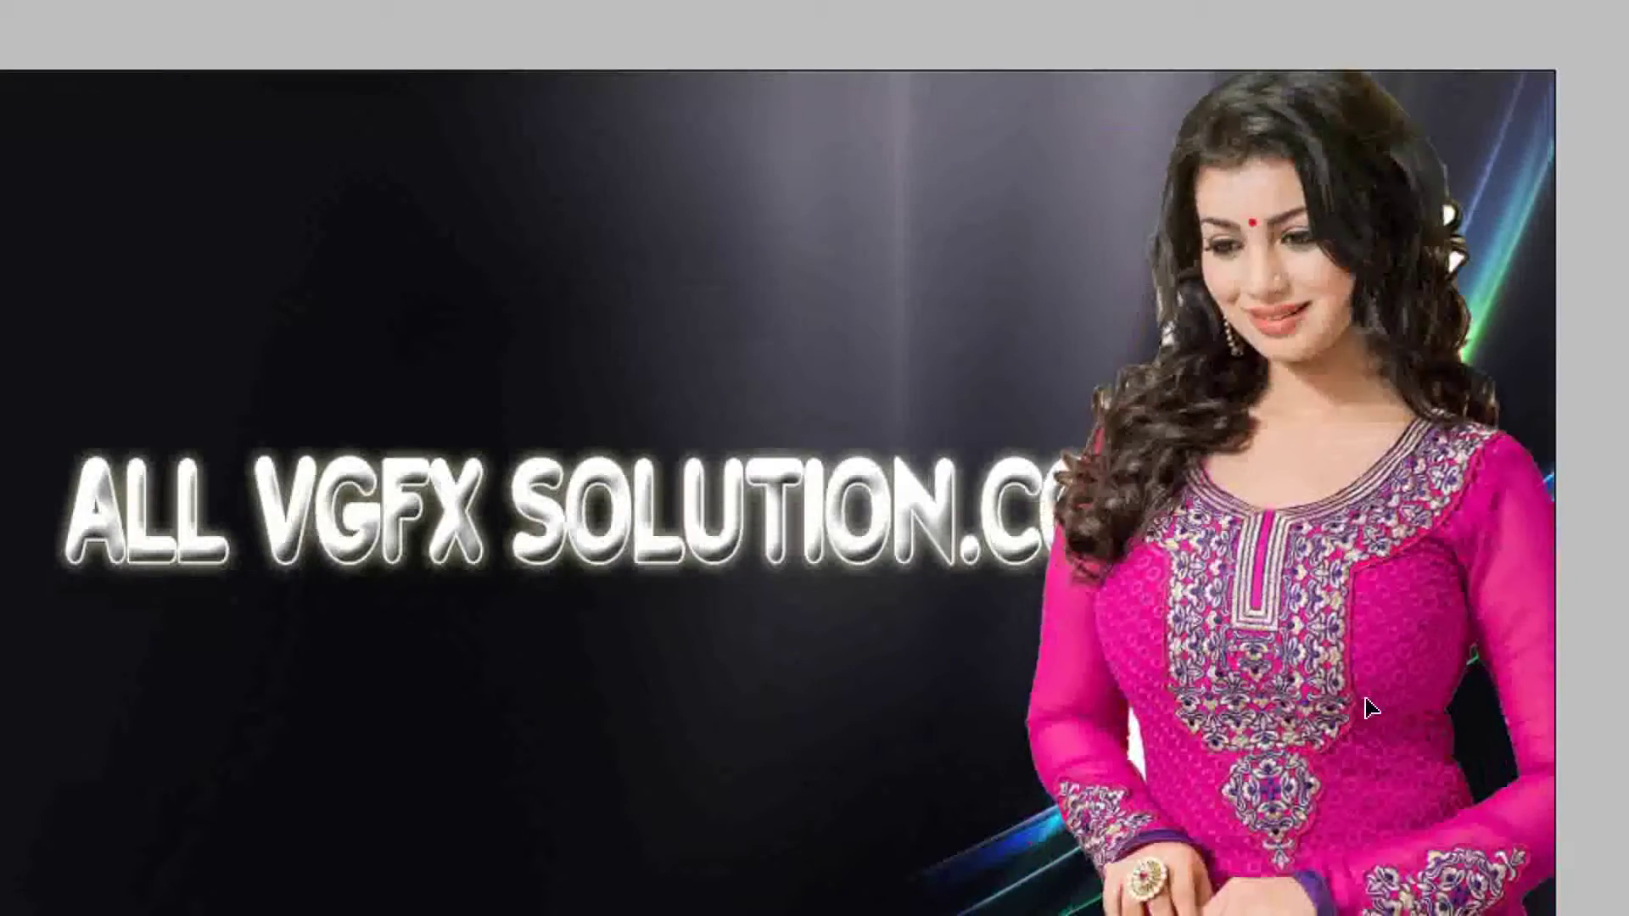
Nudge the woman slightly left and down, then scale her a little smaller.
drag(1366, 708, 1334, 720)
key(ctrl+t)
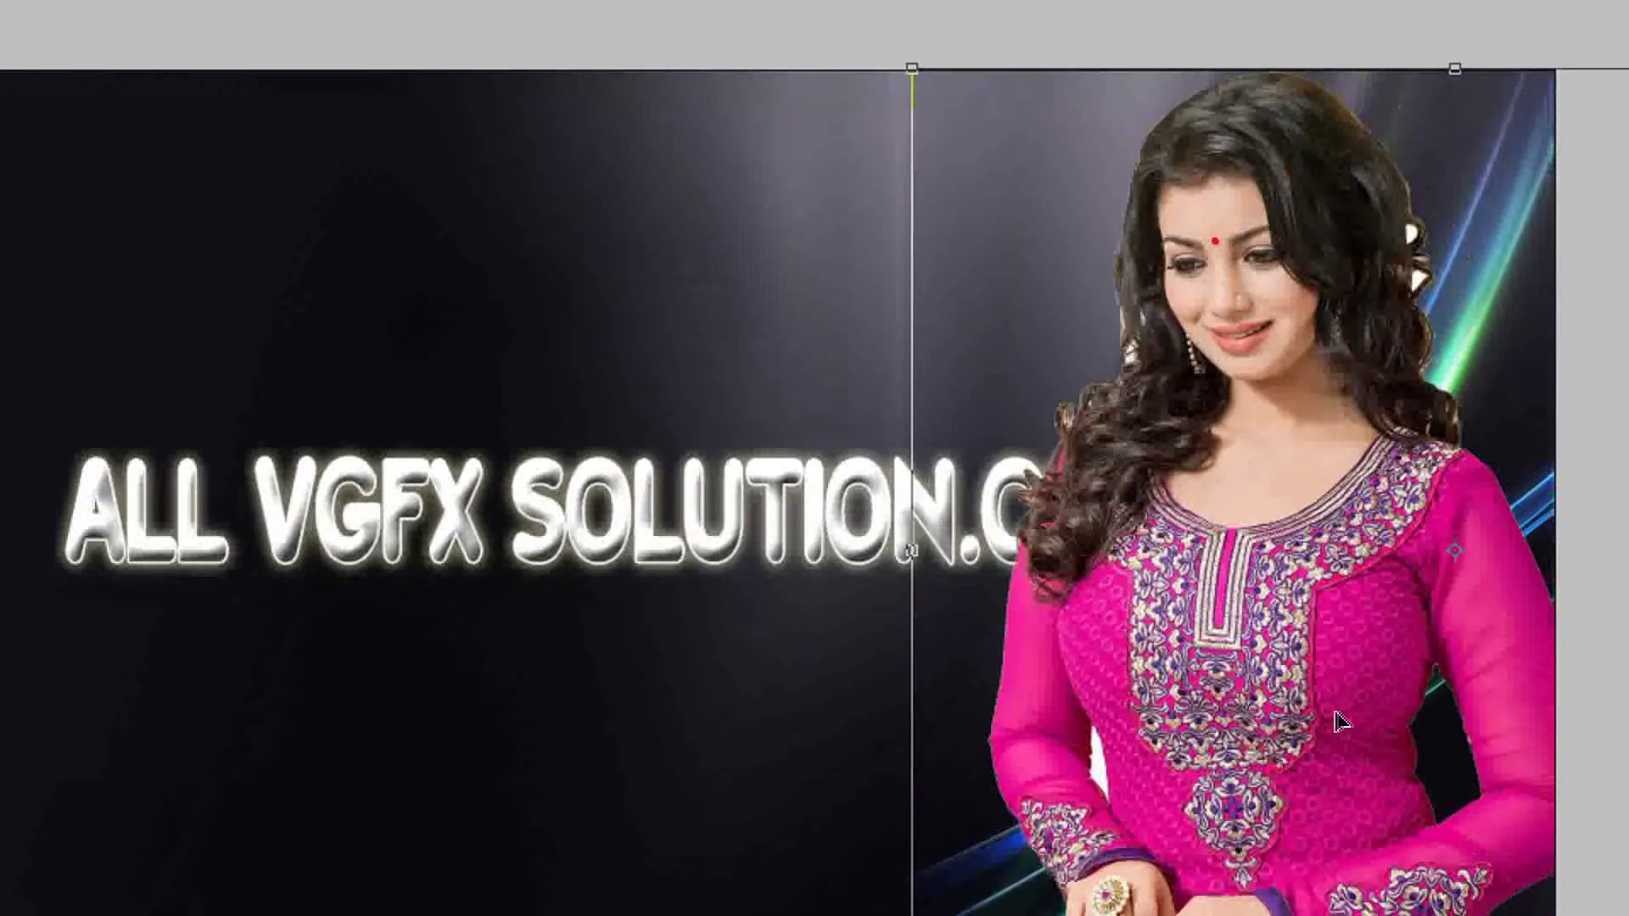
scroll(1011, 823, down, 3)
scroll(933, 678, down, 2)
drag(911, 646, 951, 611)
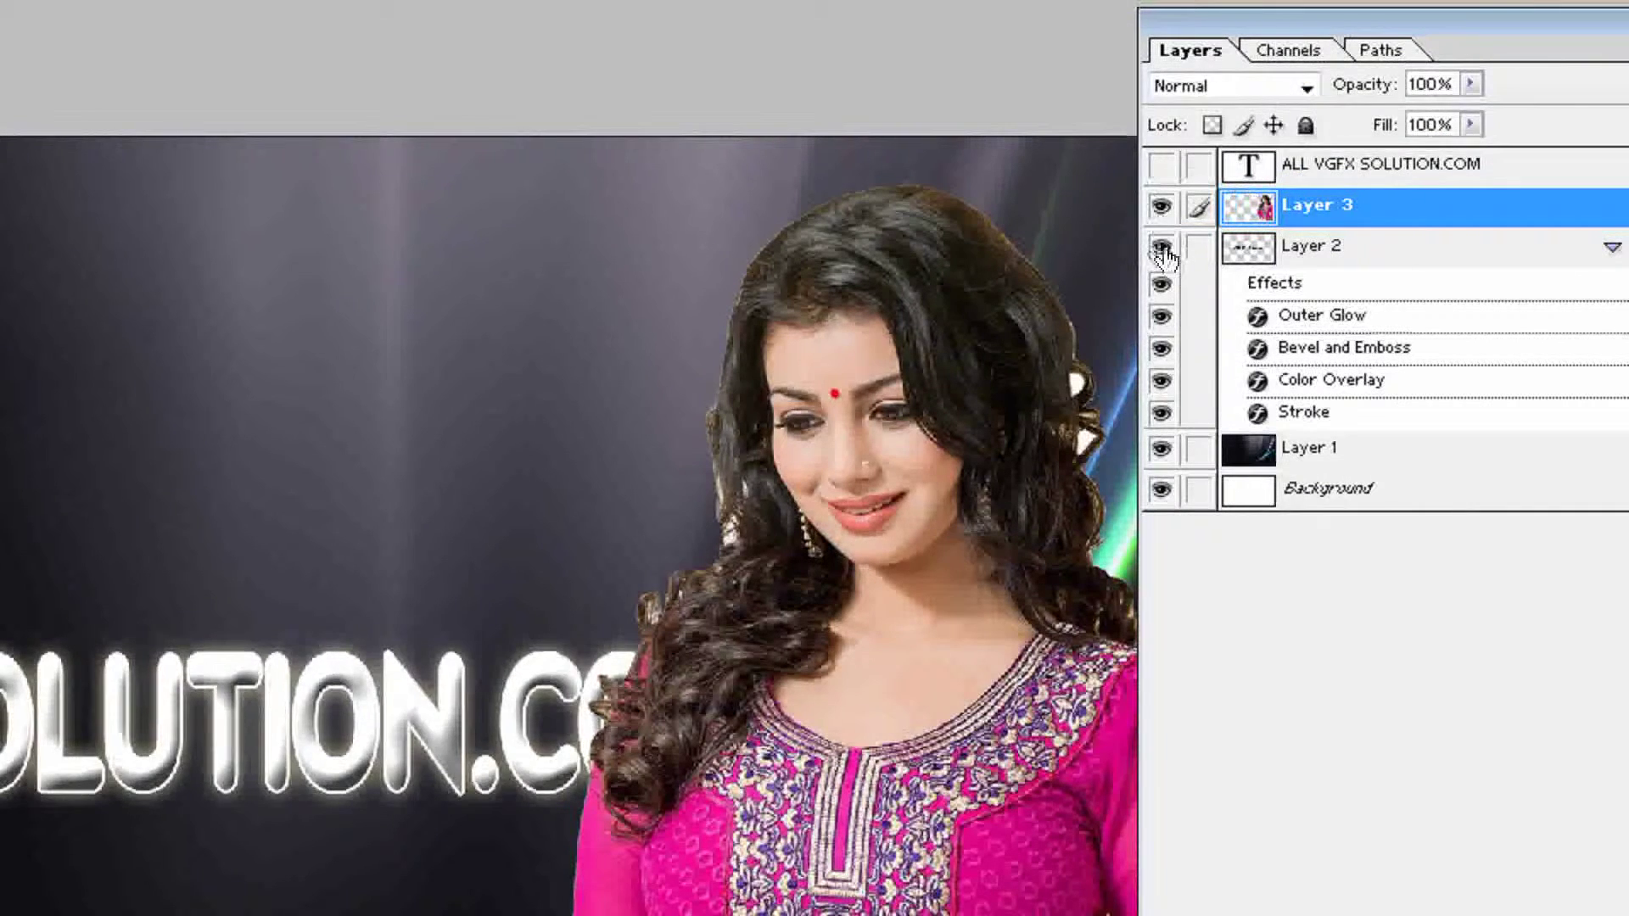
Hide Layer 2's glowing text, close the Layers panel, and zoom and pan over the woman.
click(1161, 248)
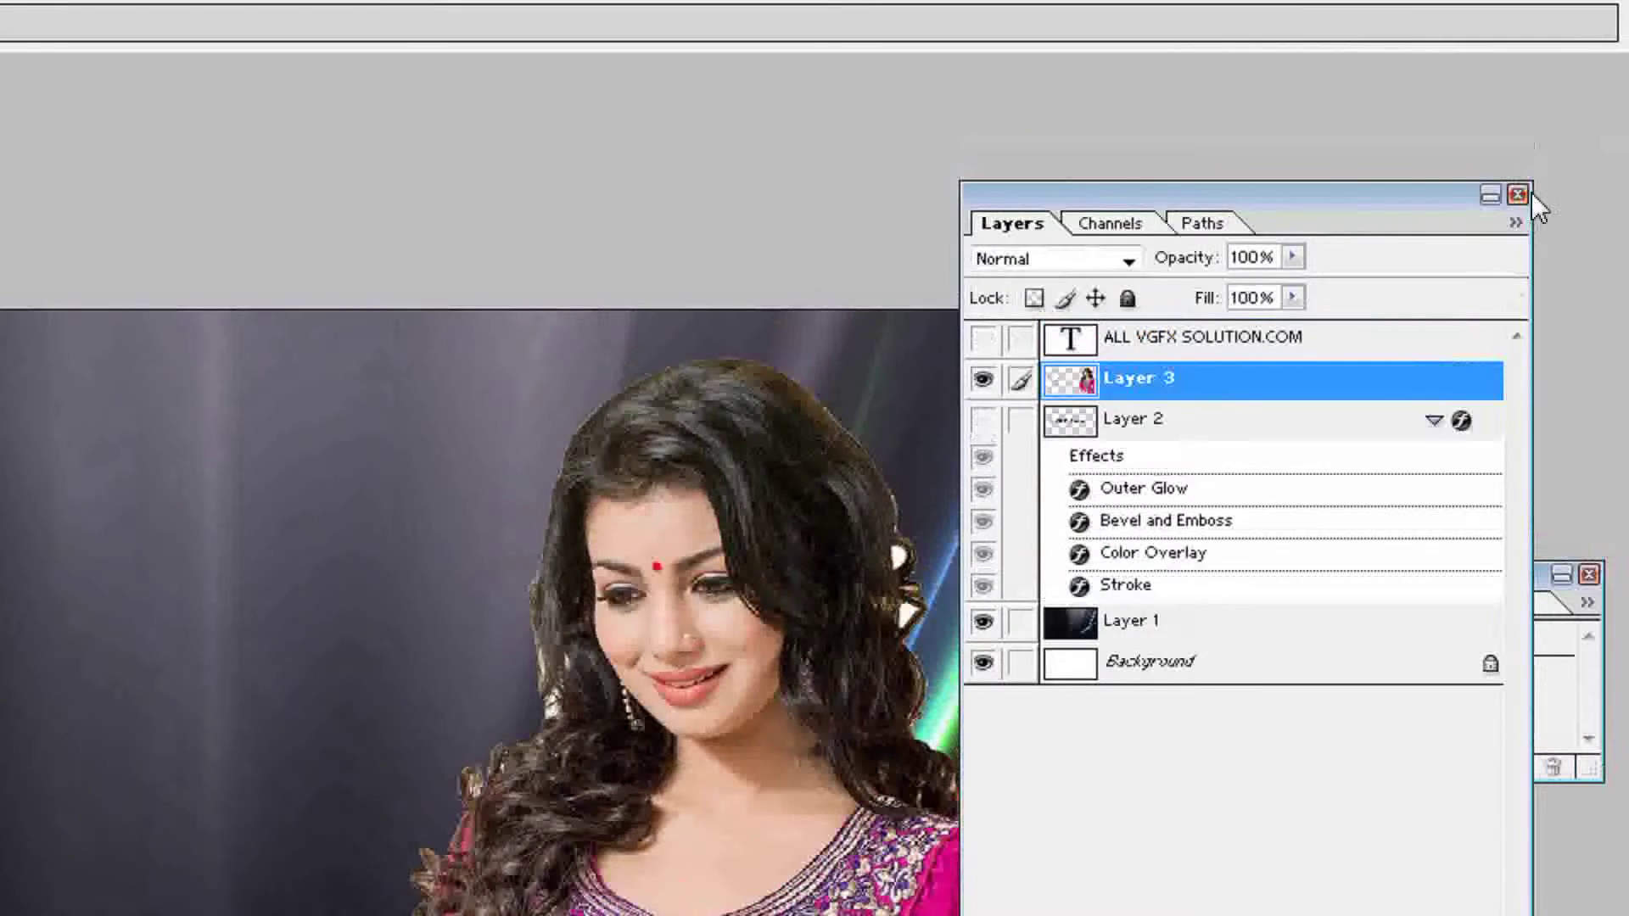
click(1524, 195)
key(ctrl+plus)
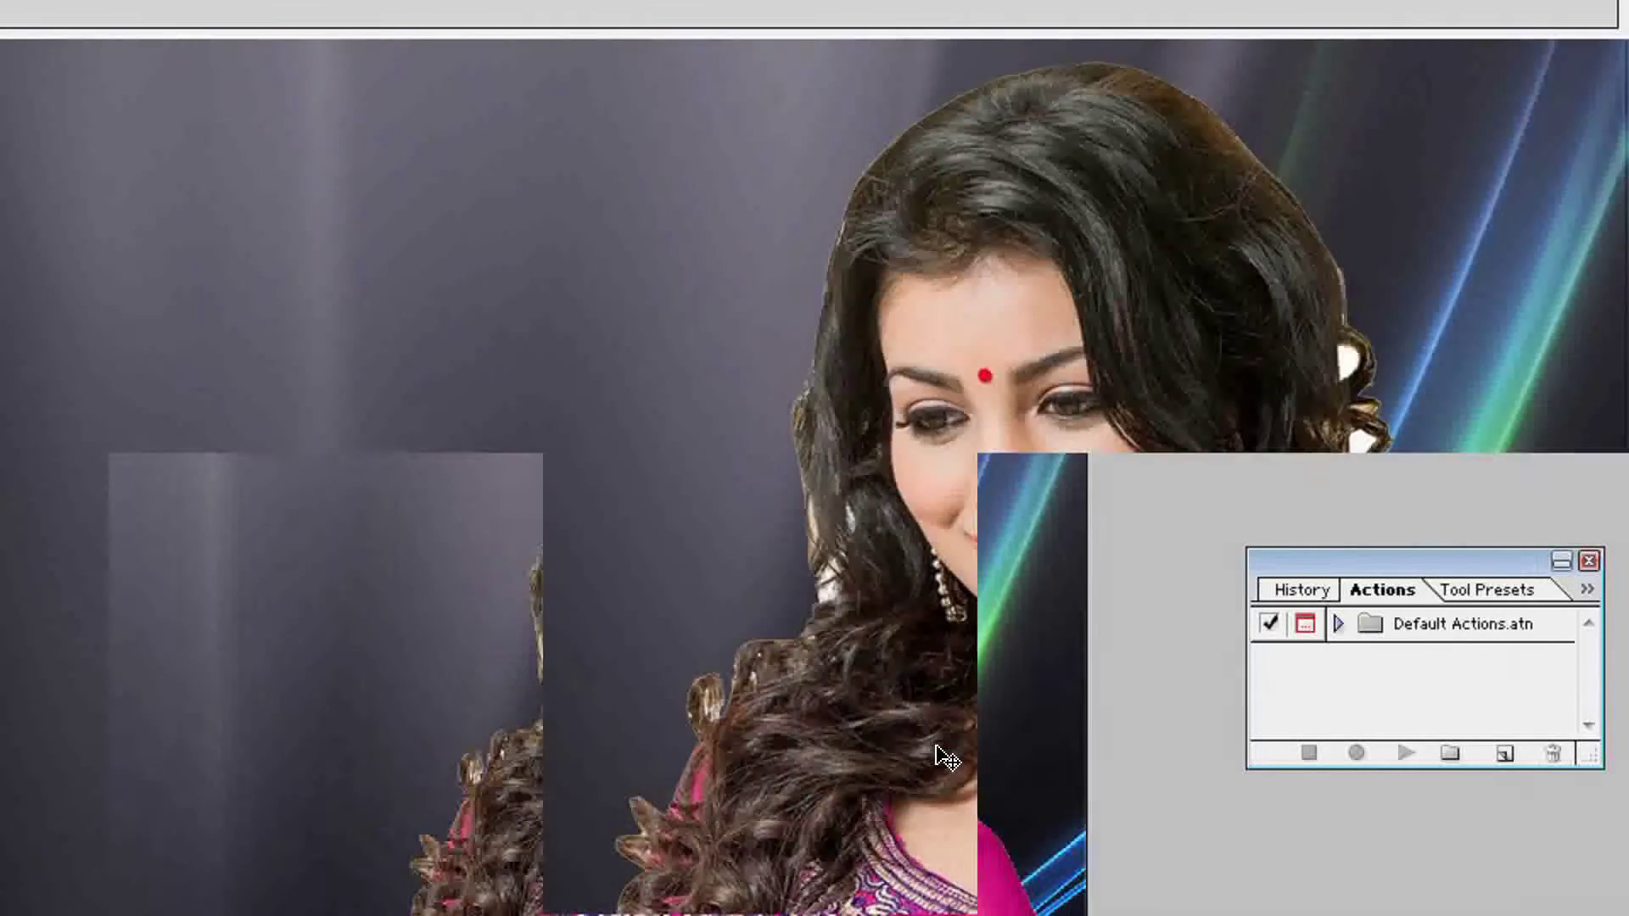
drag(957, 741, 331, 710)
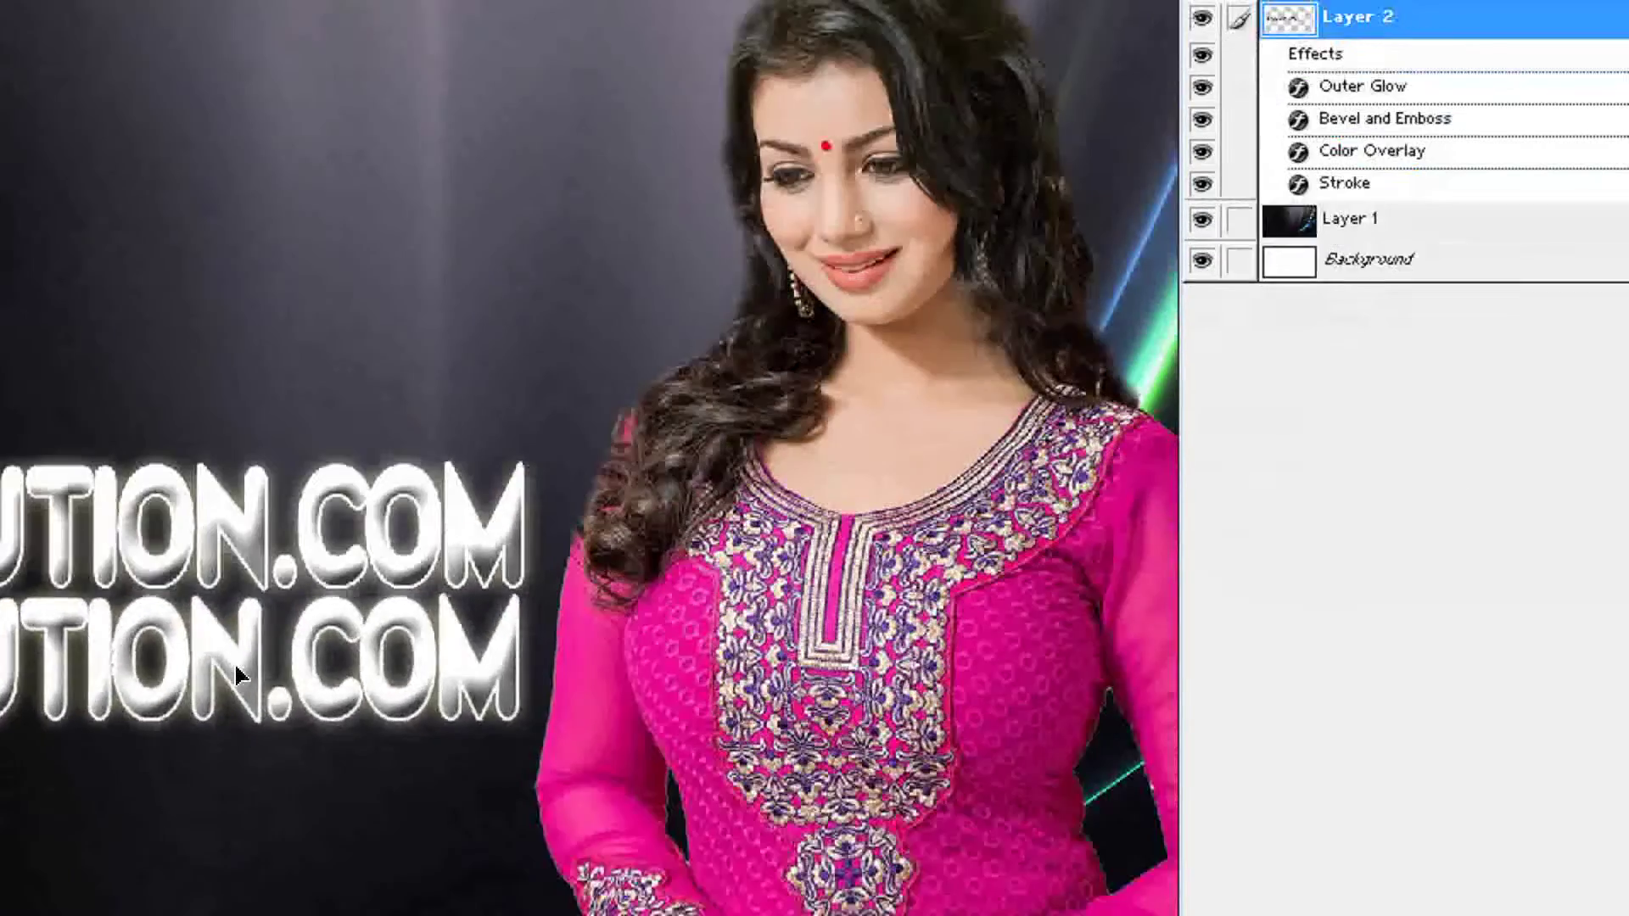
Flip the Layer 2 copy vertically beneath the text and set its opacity to 21%.
right_click(234, 662)
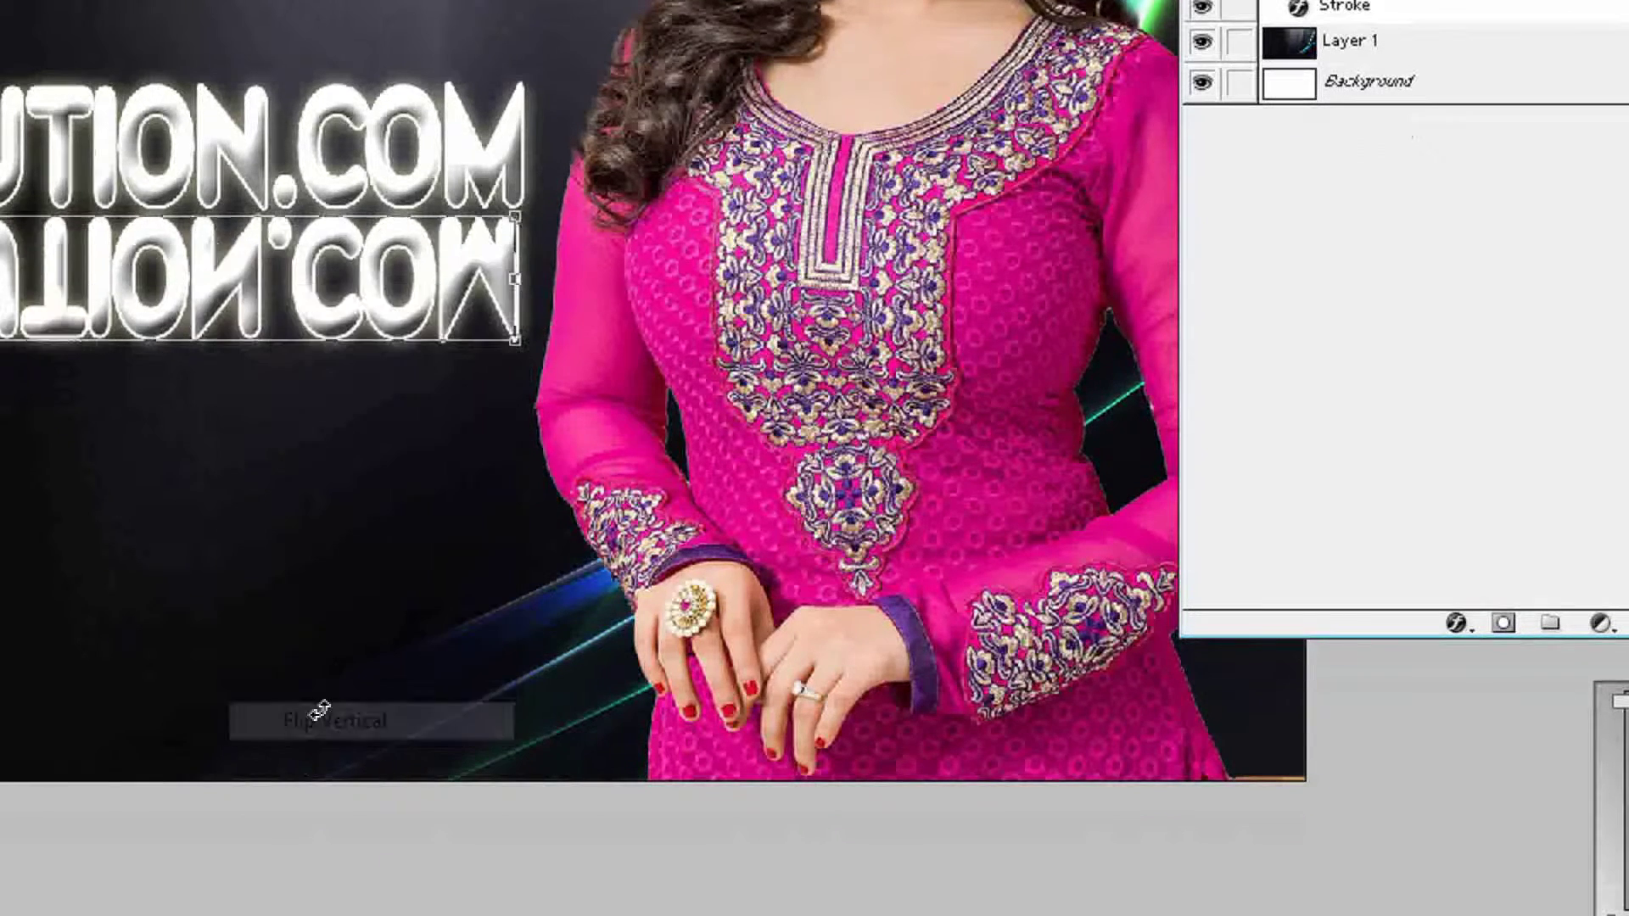
key(3)
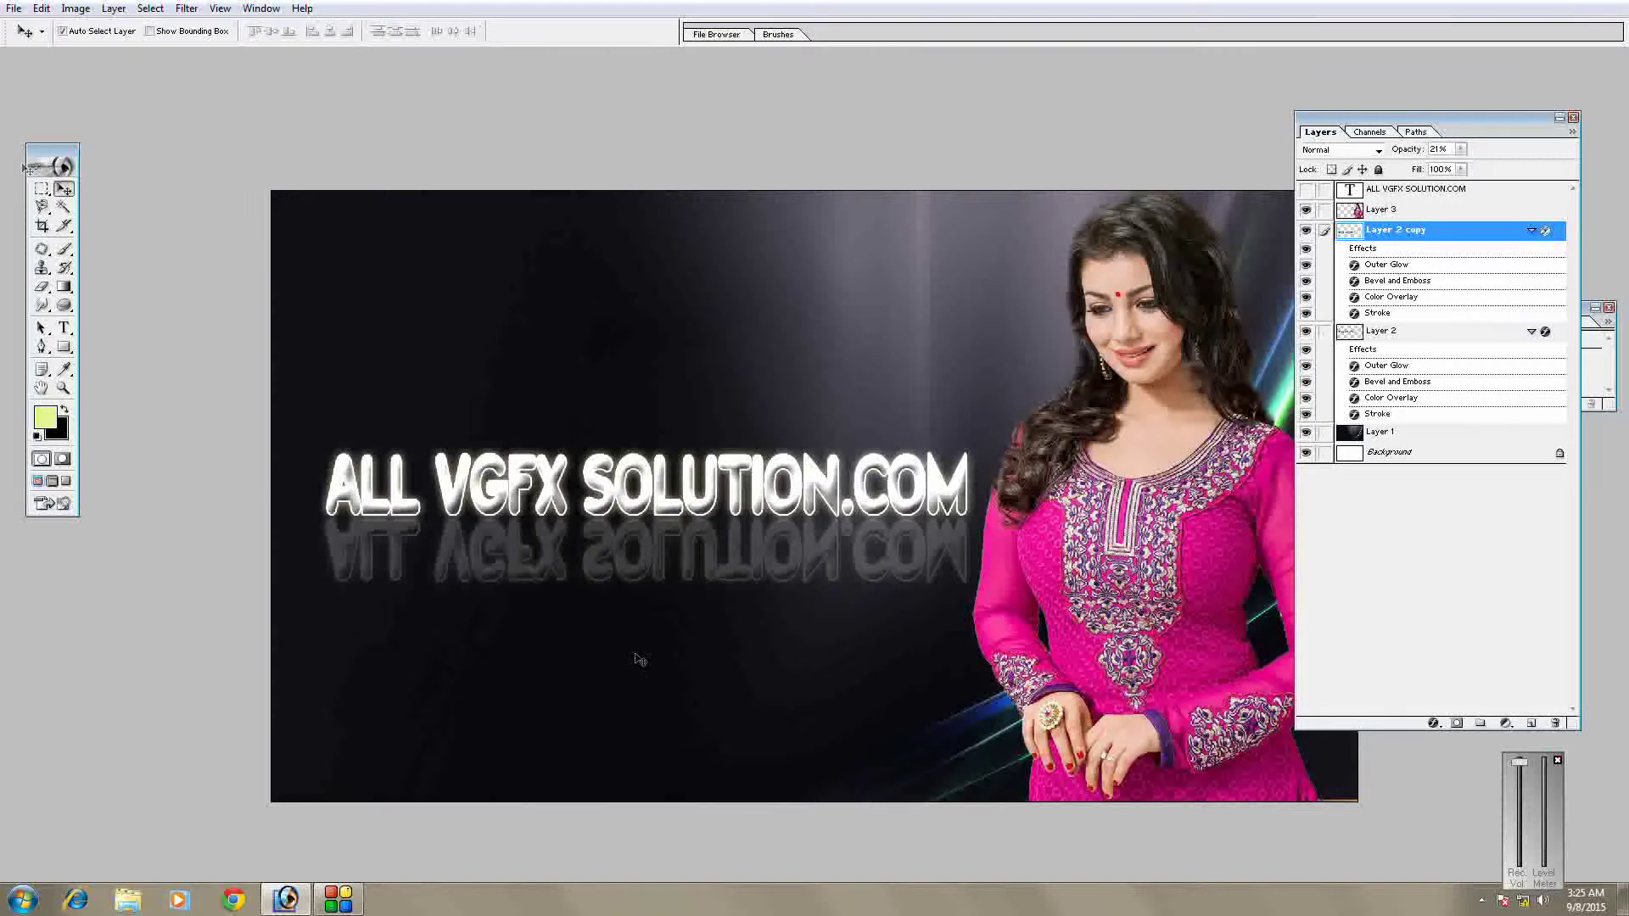
Make a 25-pixel feathered selection over the reflection's lower part and delete it repeatedly to fade it.
click(42, 288)
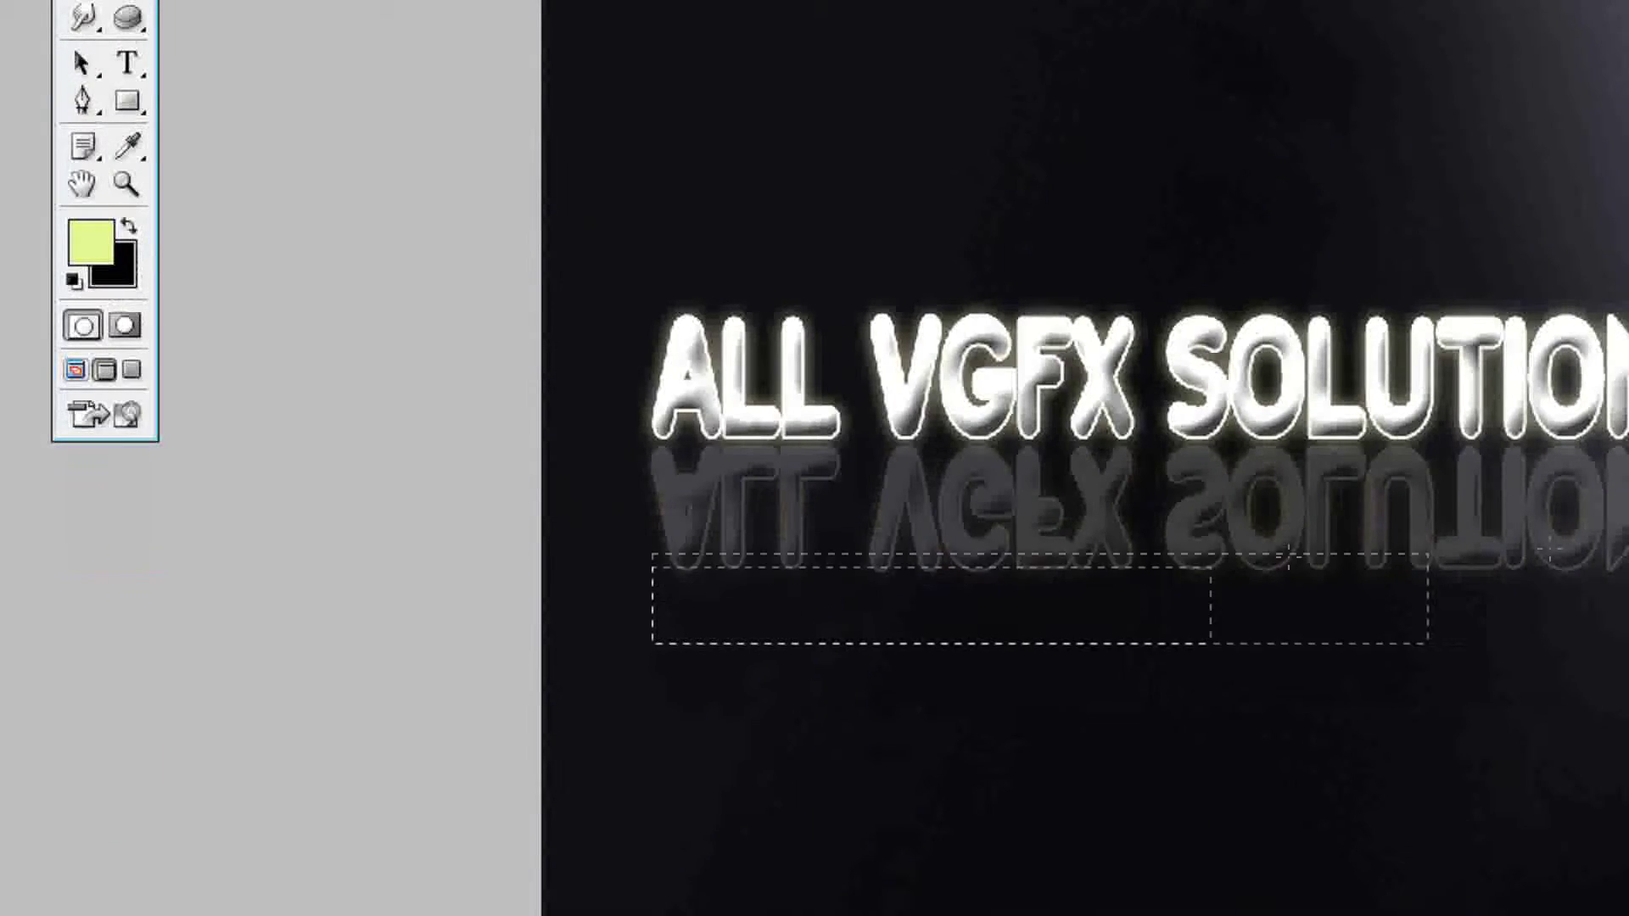
drag(1549, 550, 1425, 507)
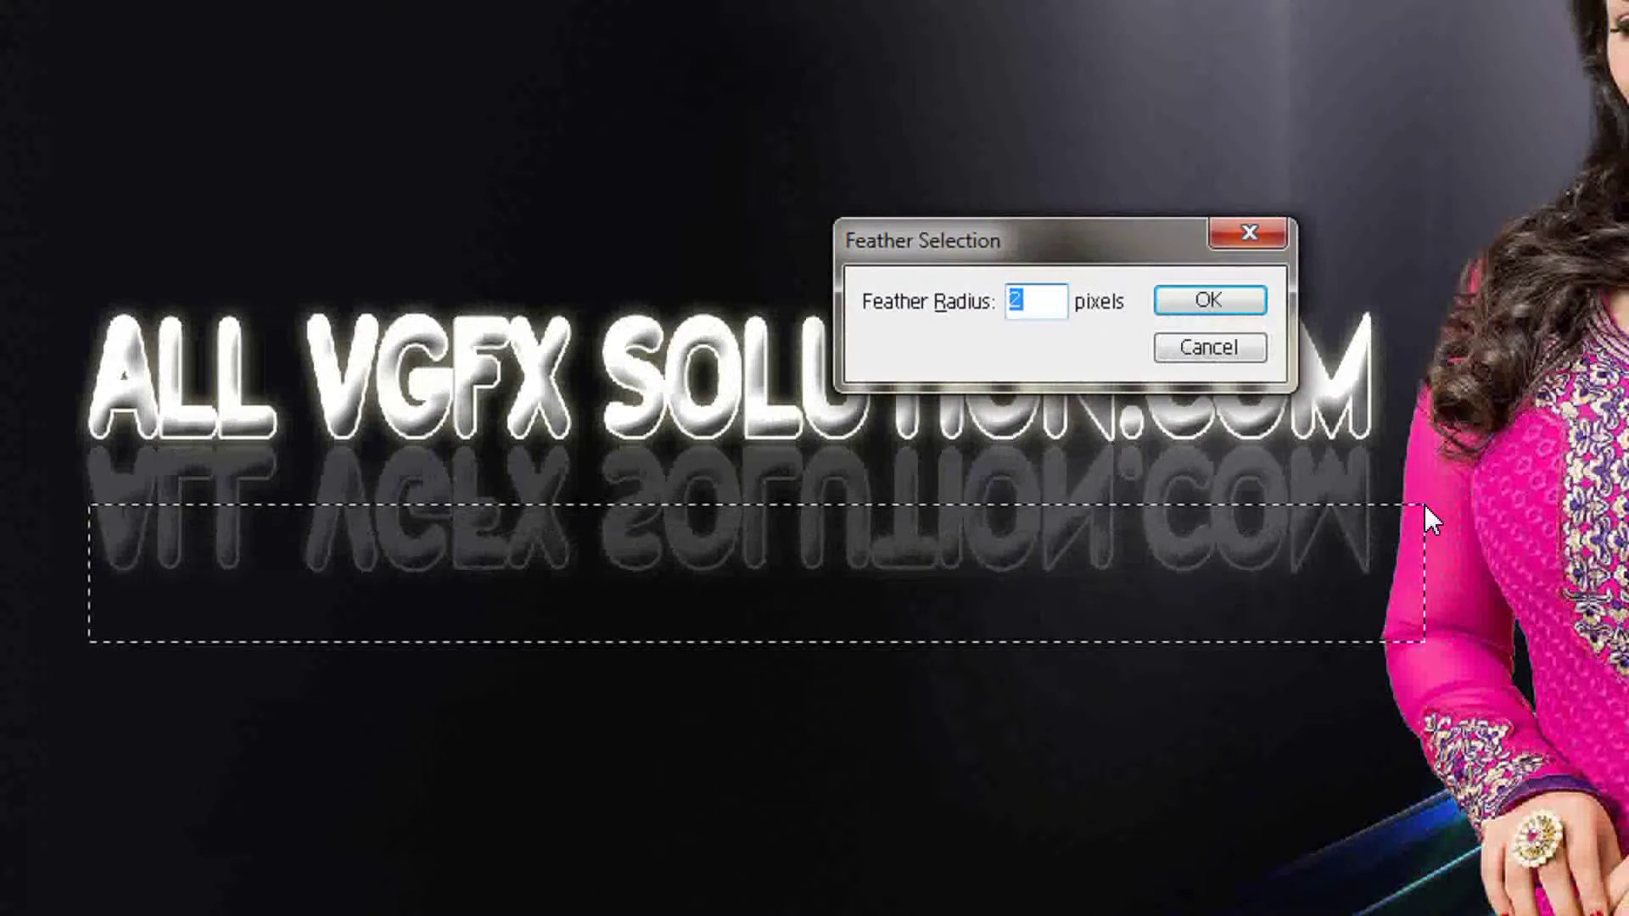
text(25)
key(Return)
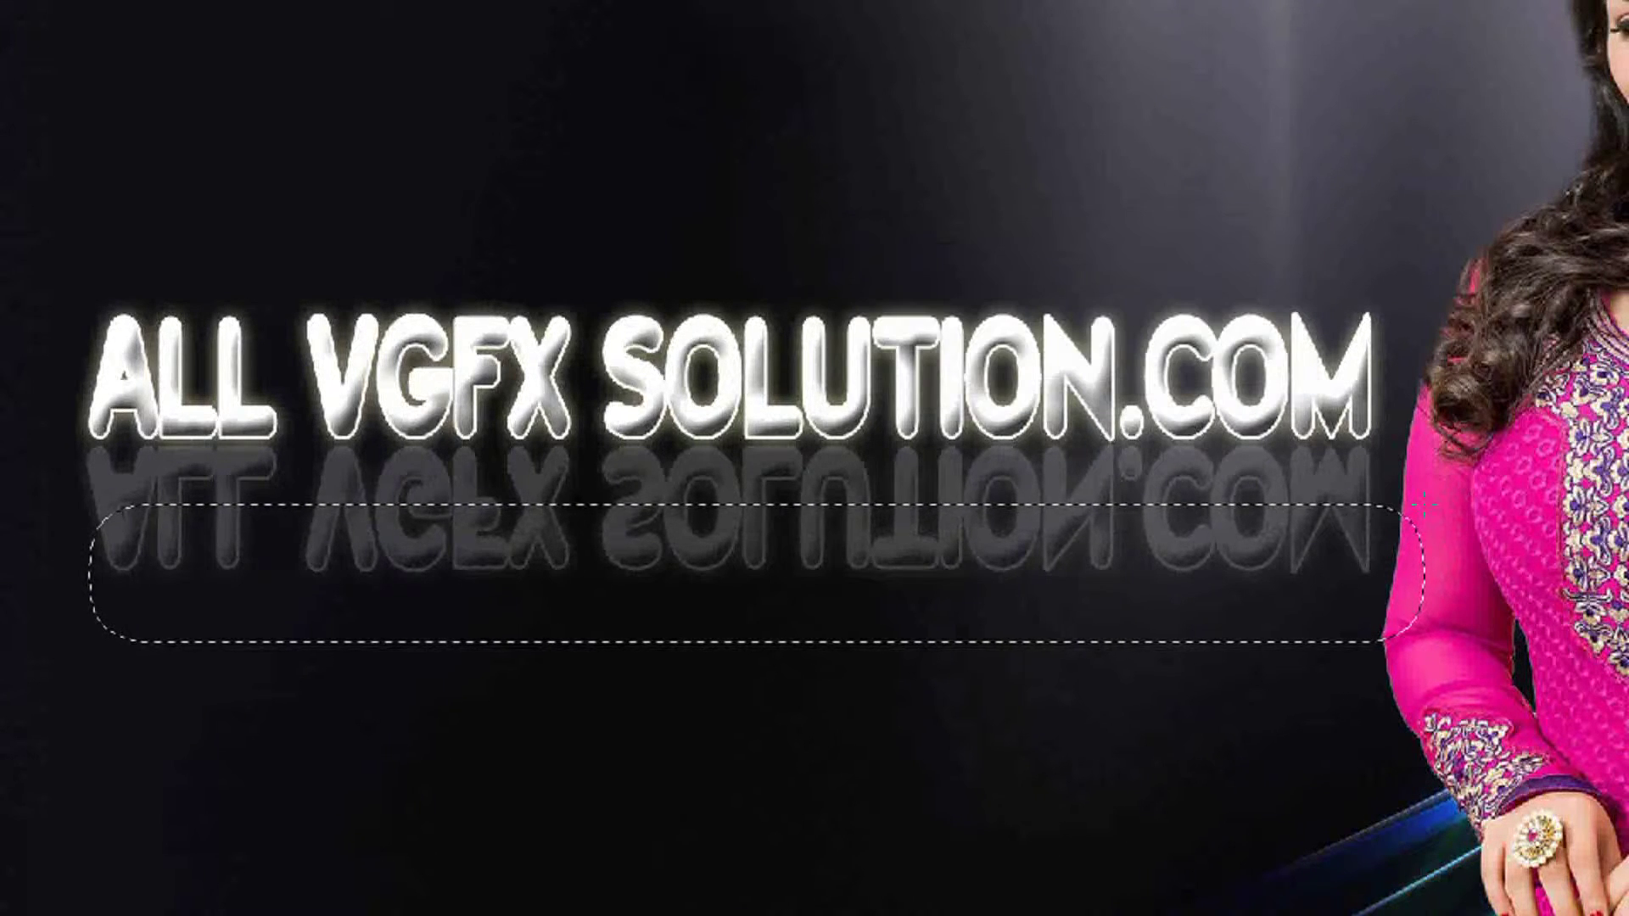
key(Delete)
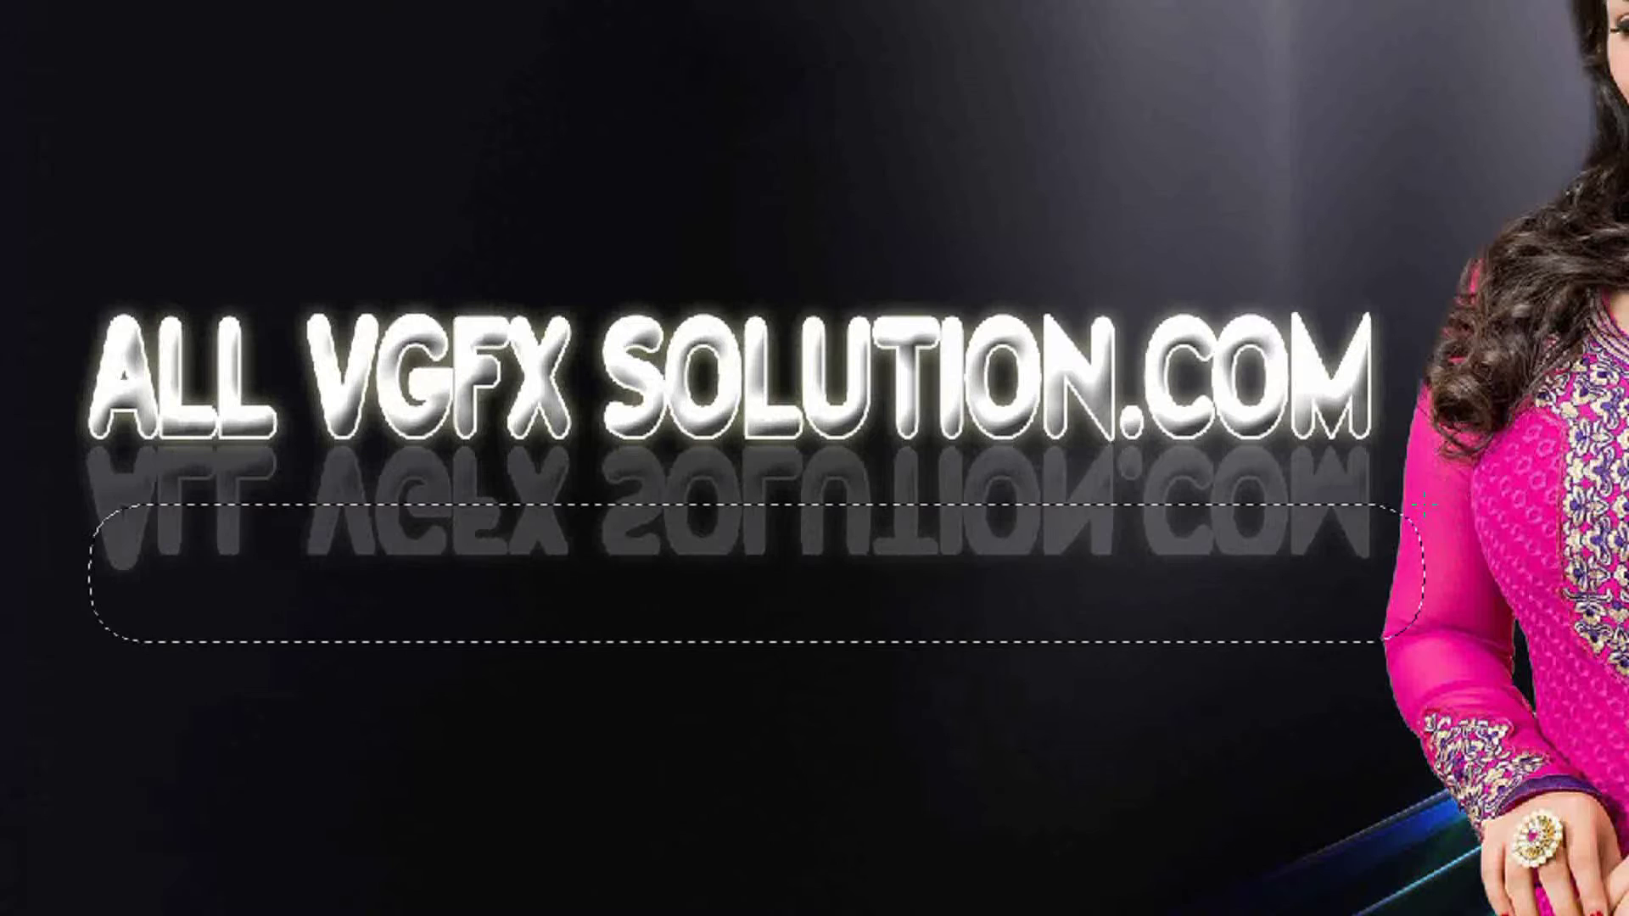
key(Delete)
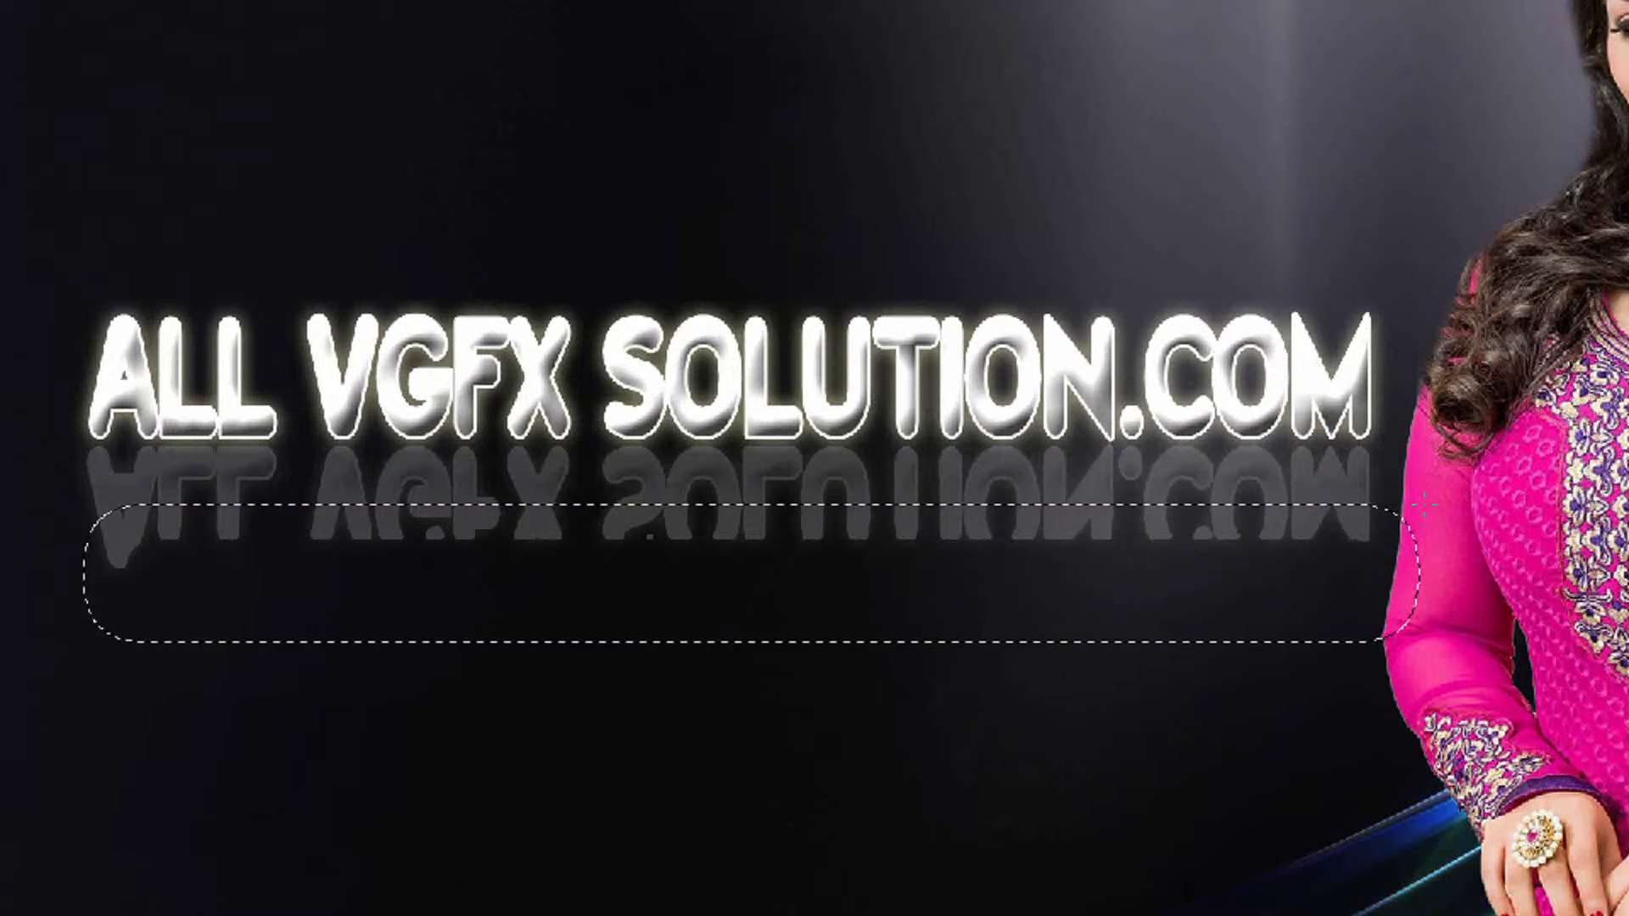
key(Delete)
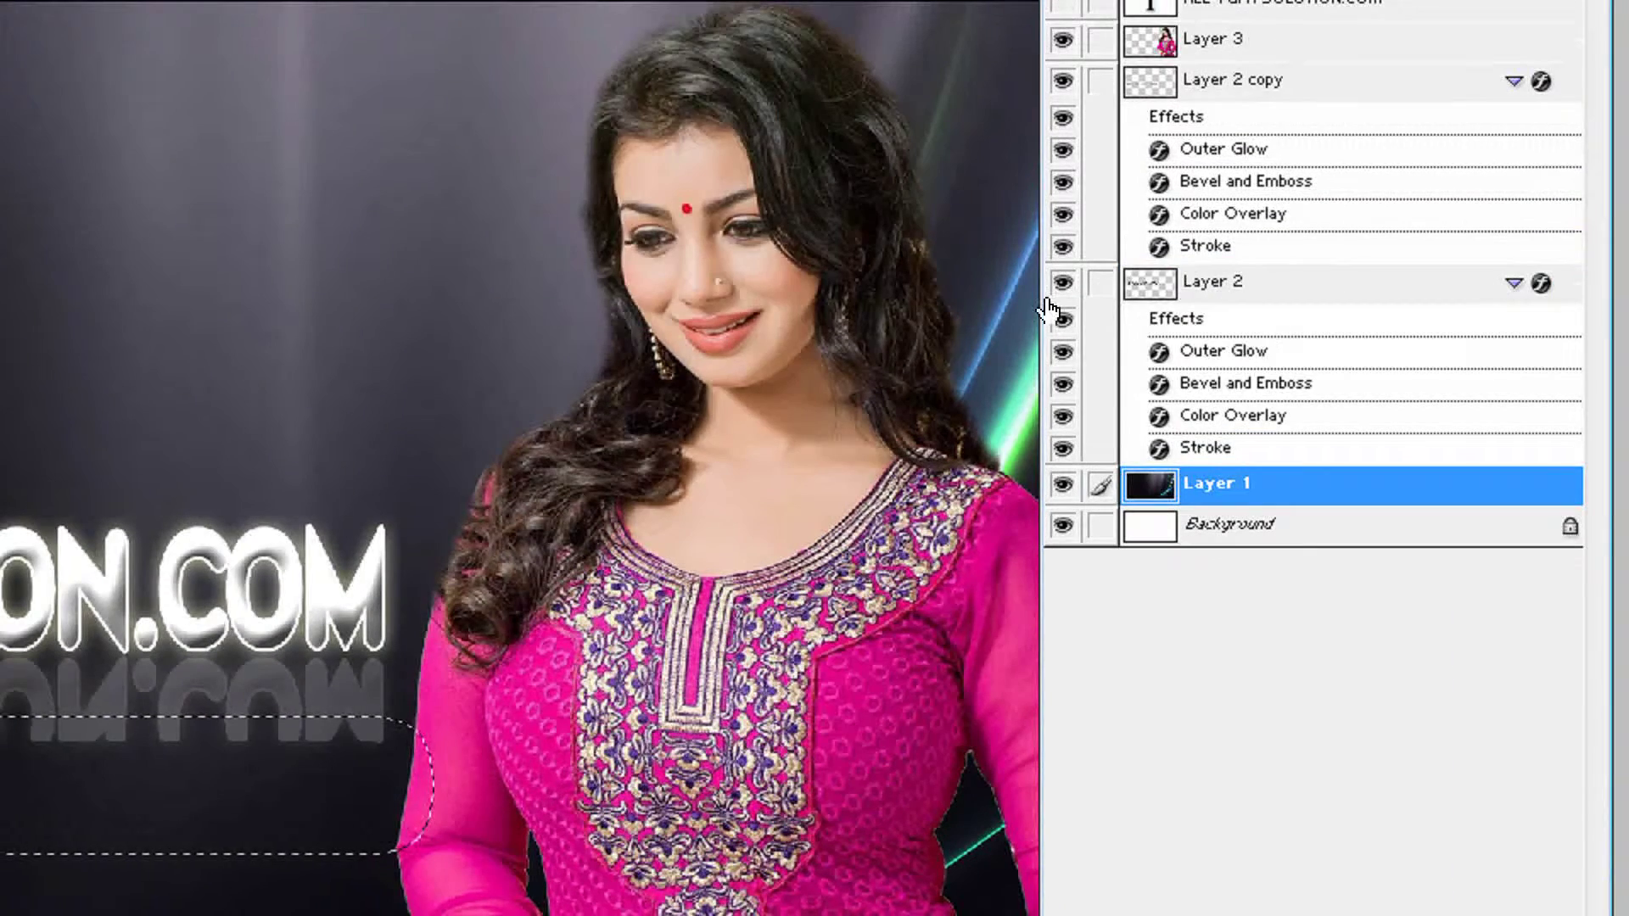
Toggle the text and reflection layers' visibility and select Layer 2 copy.
click(1062, 282)
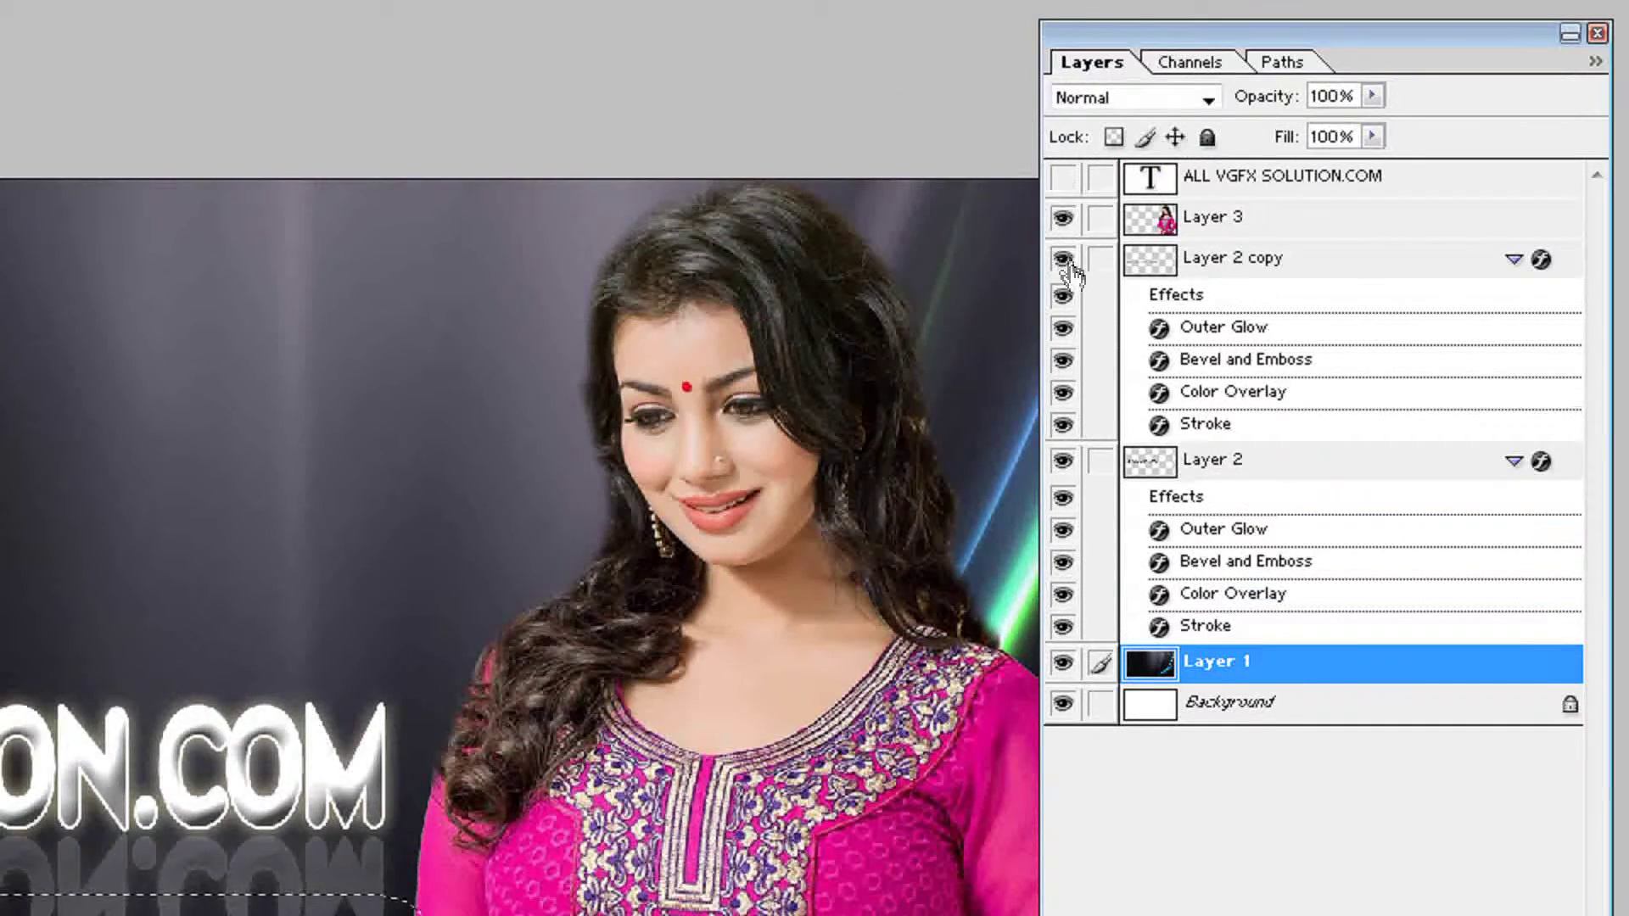
click(1061, 259)
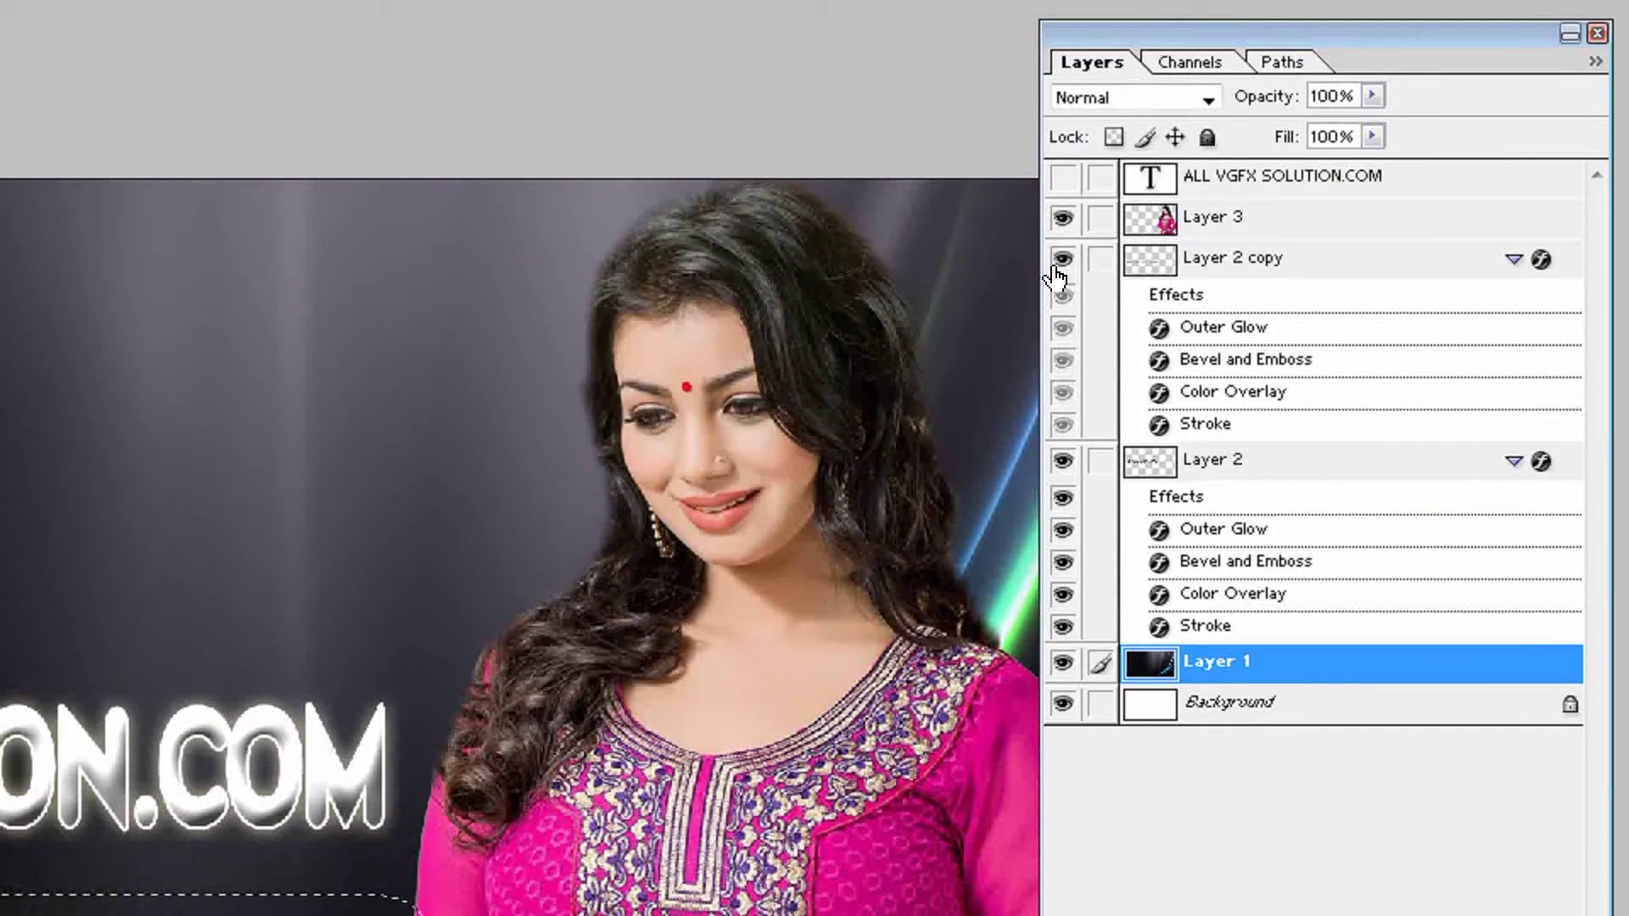
click(1268, 365)
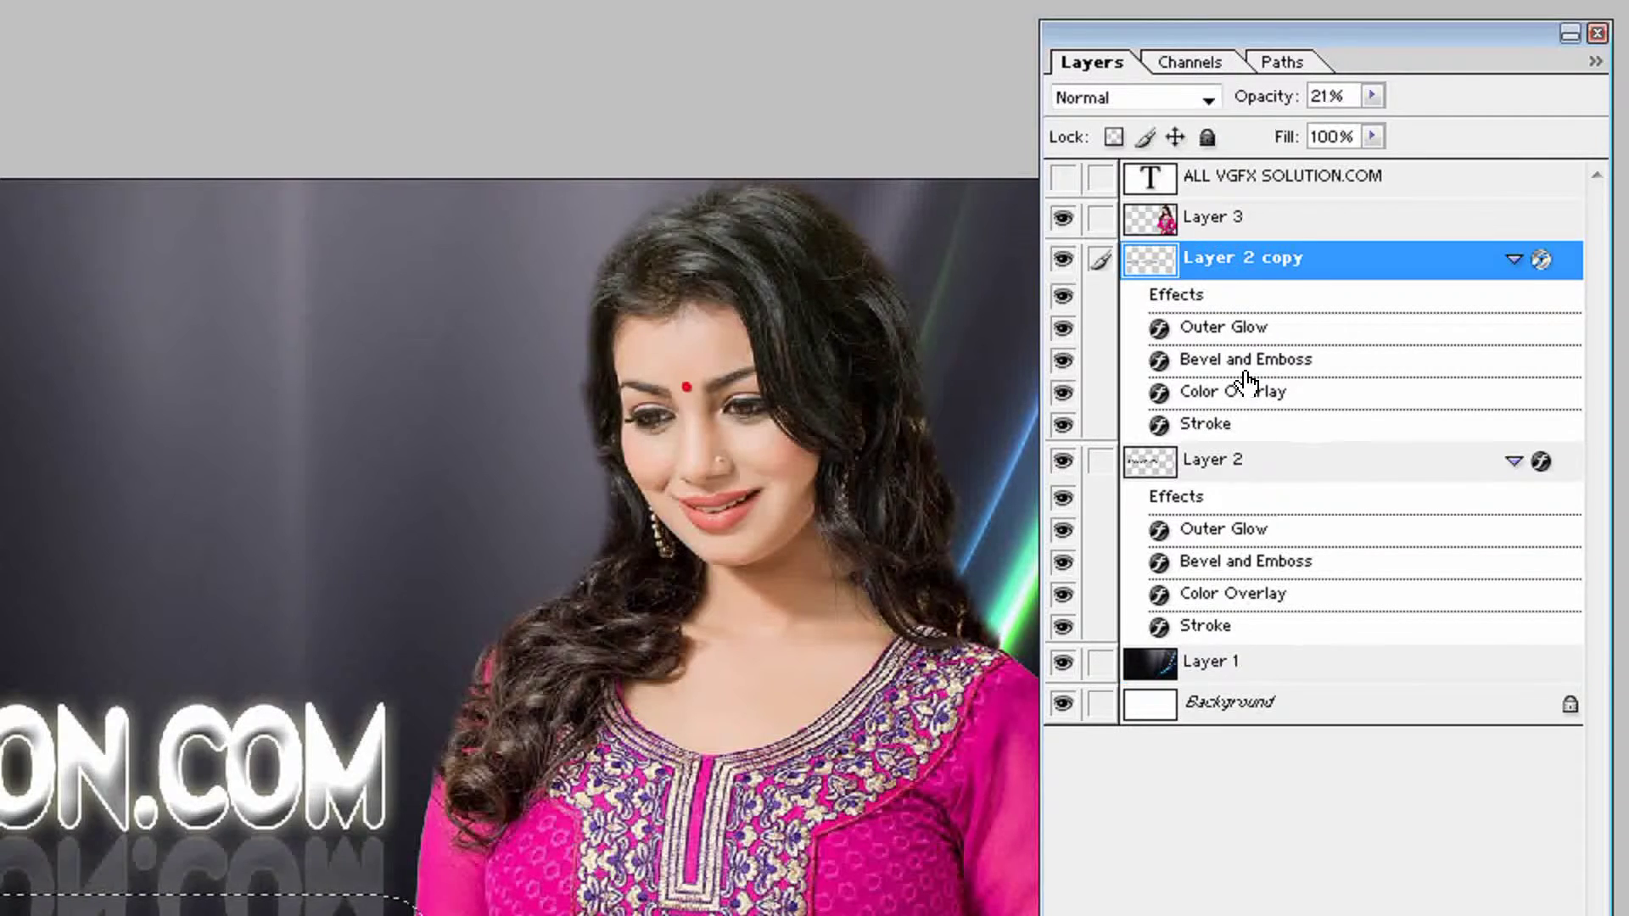
Turn off Bevel and Emboss and Stroke on Layer 2 copy, keeping its Color Overlay.
double_click(1247, 363)
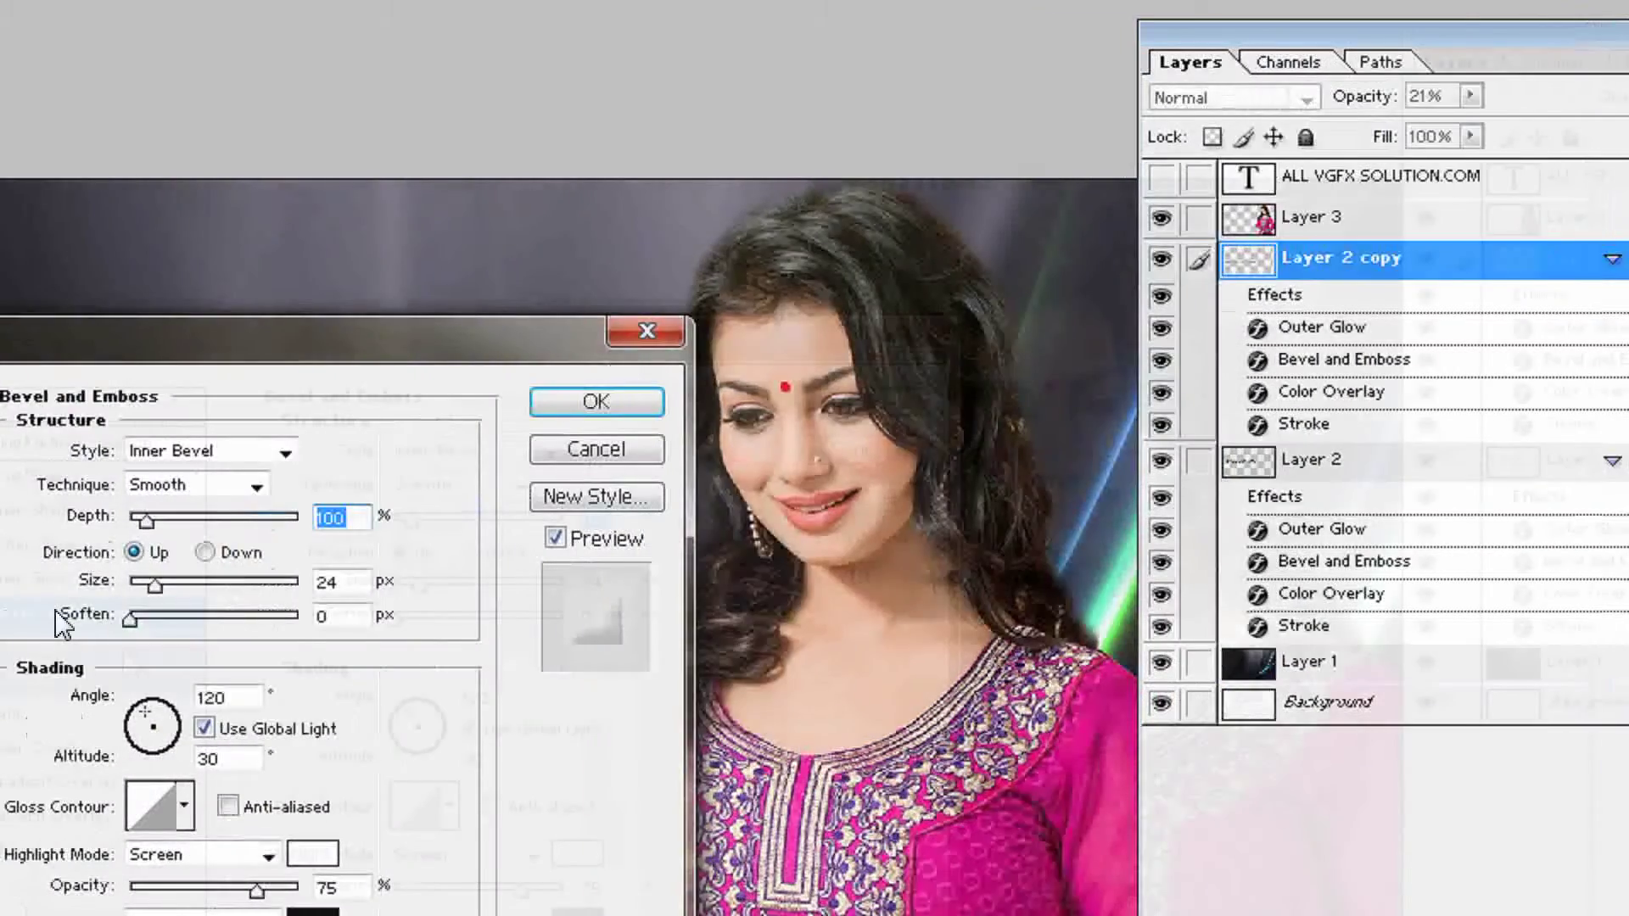
click(180, 612)
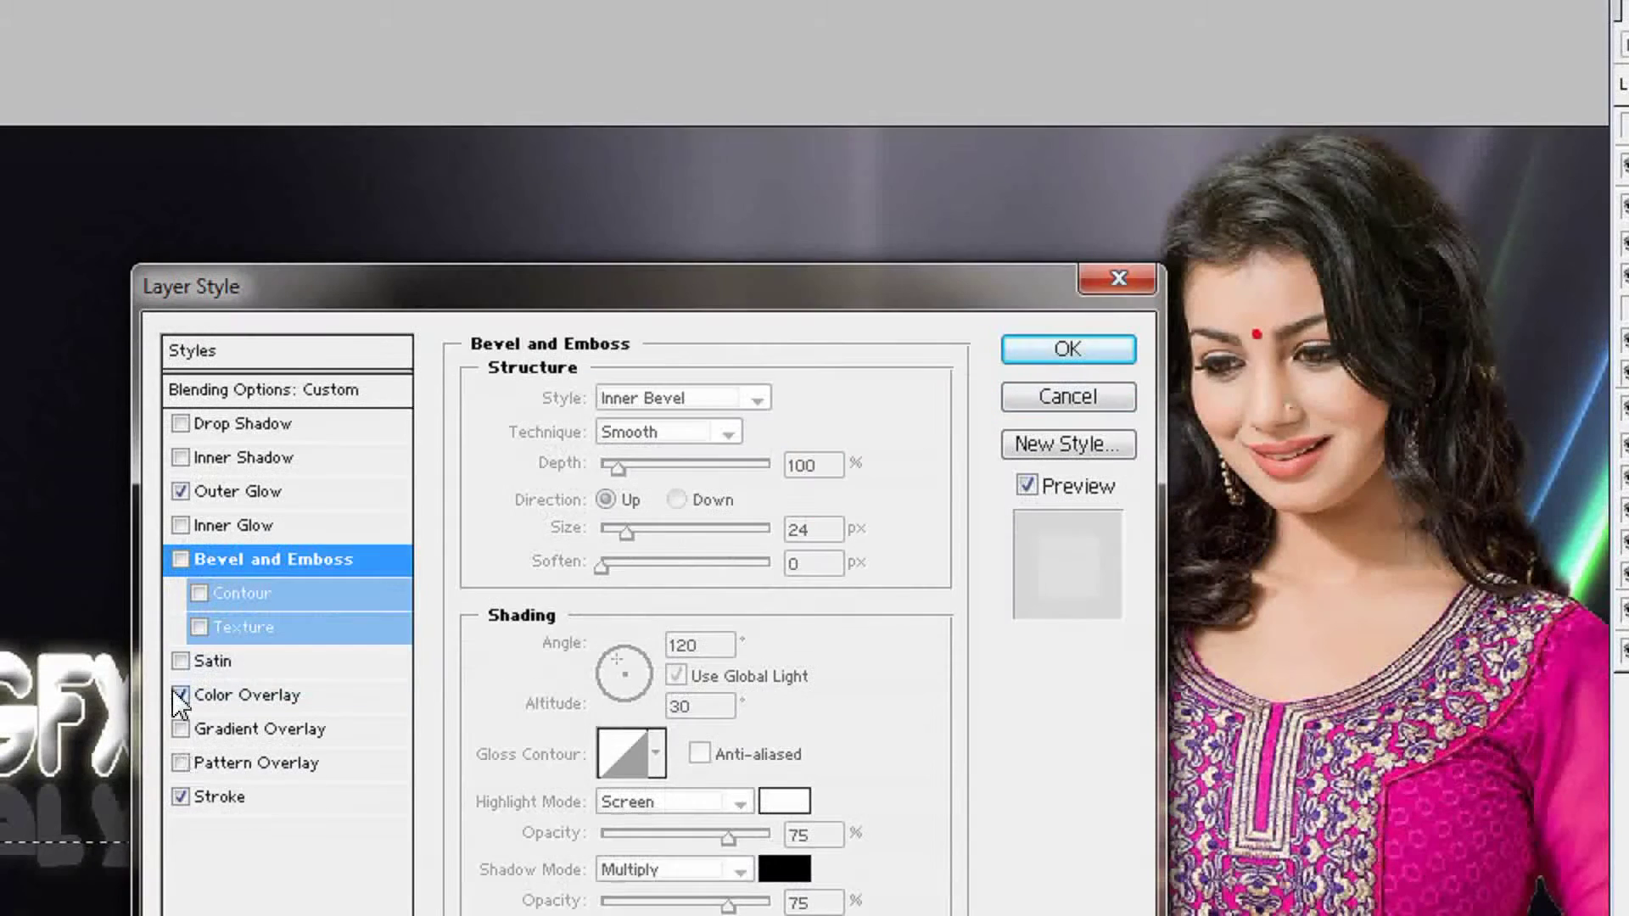
click(180, 748)
click(180, 695)
click(180, 734)
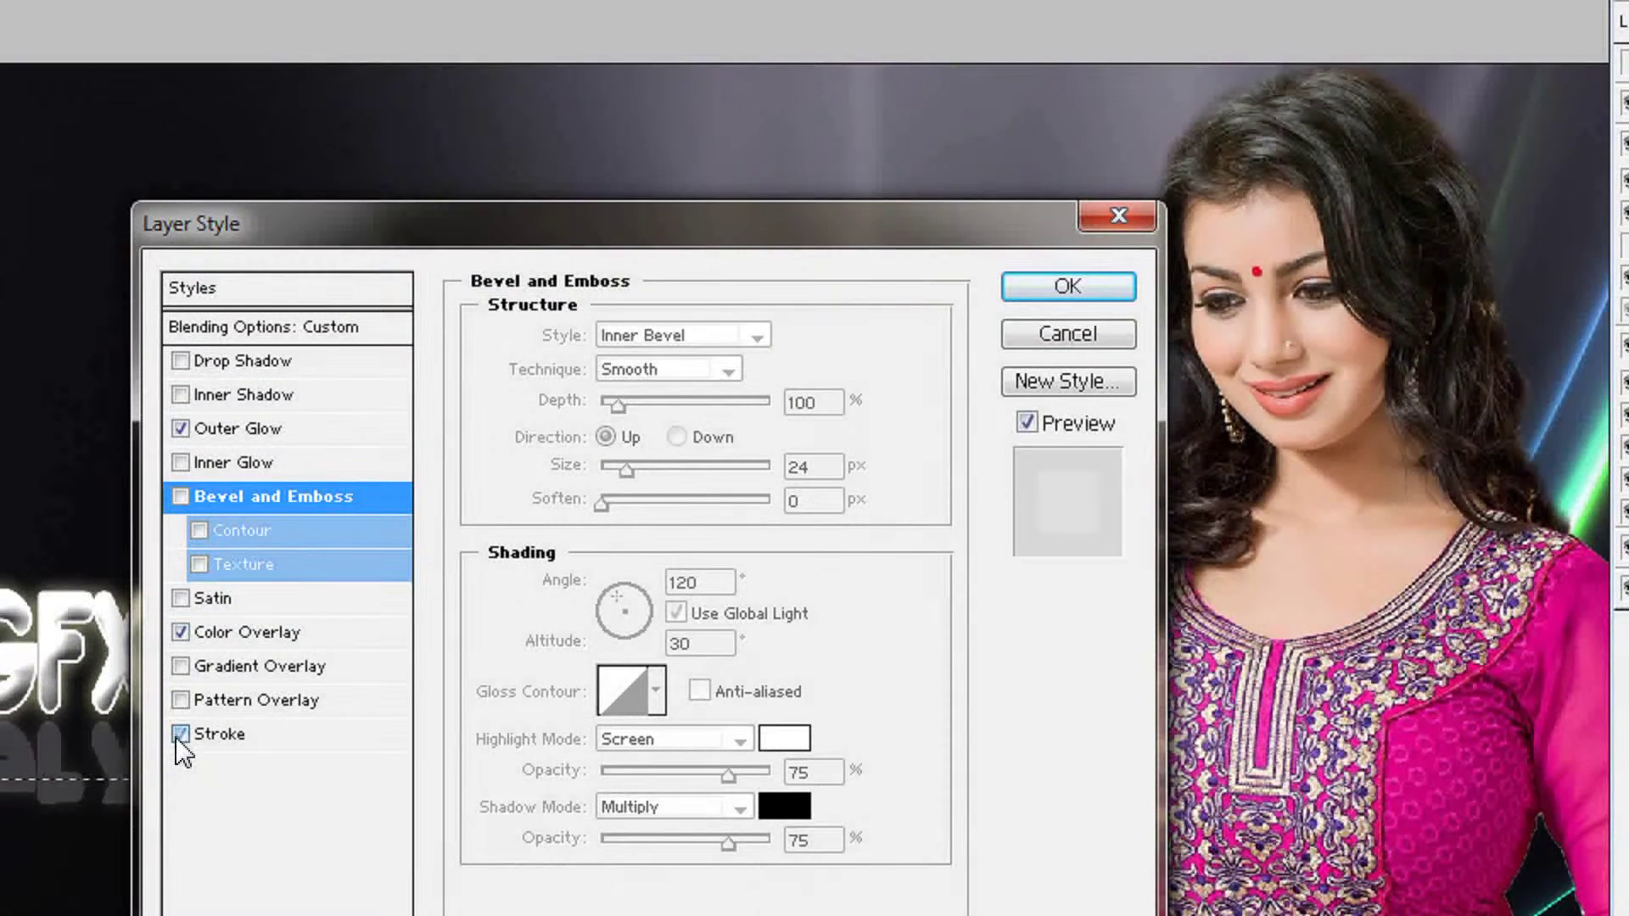
click(1052, 292)
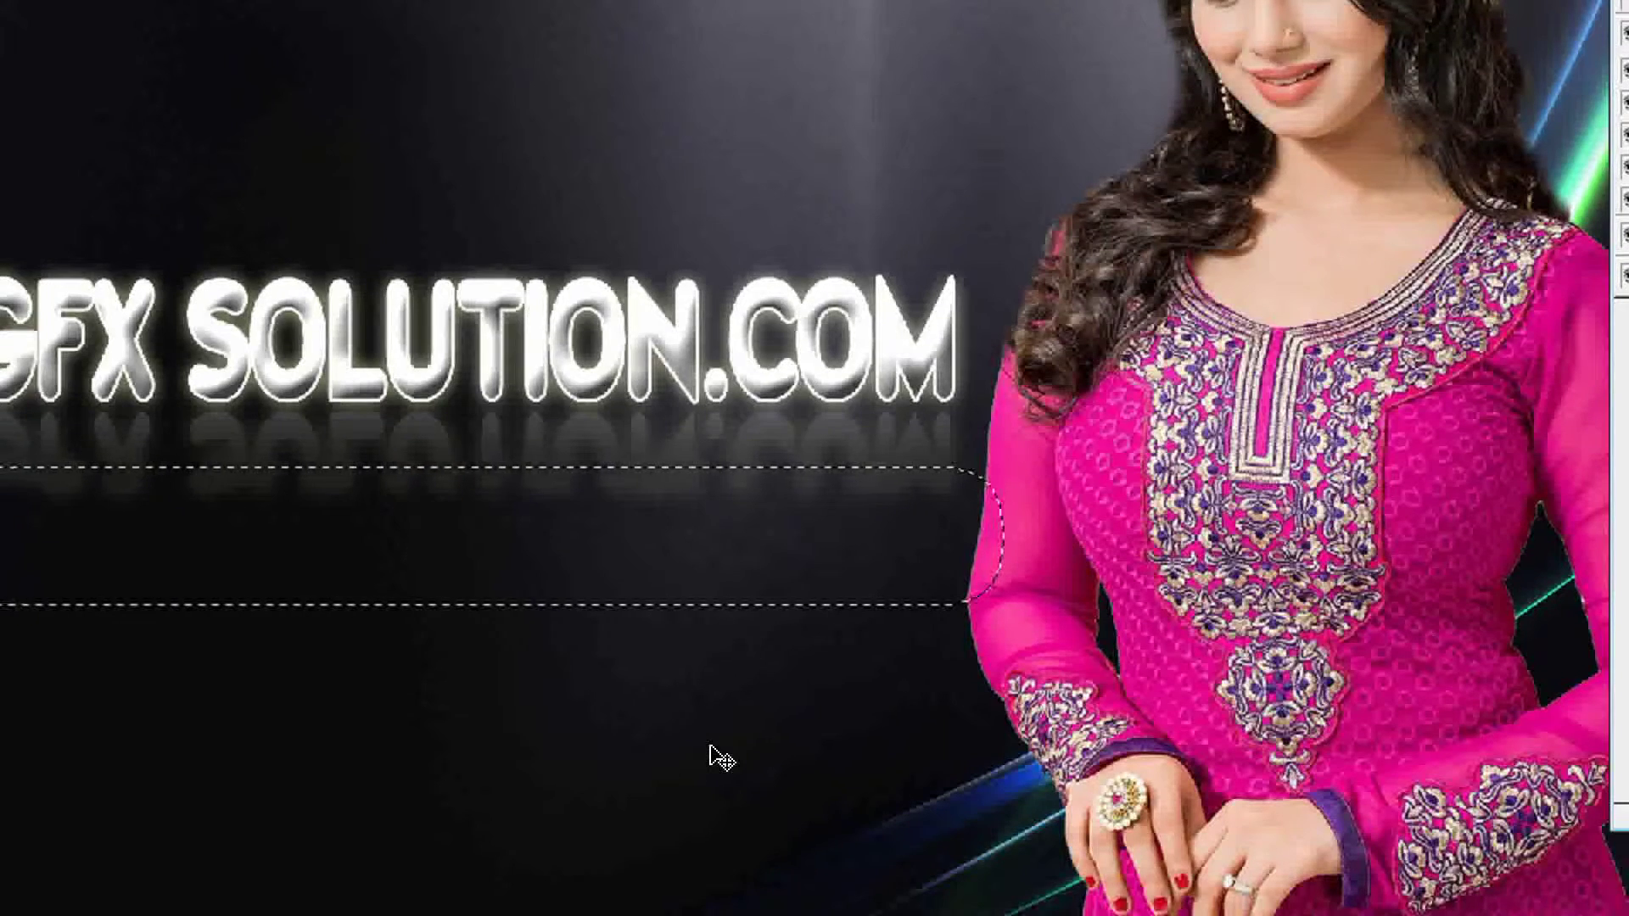
key(ctrl+shift+d)
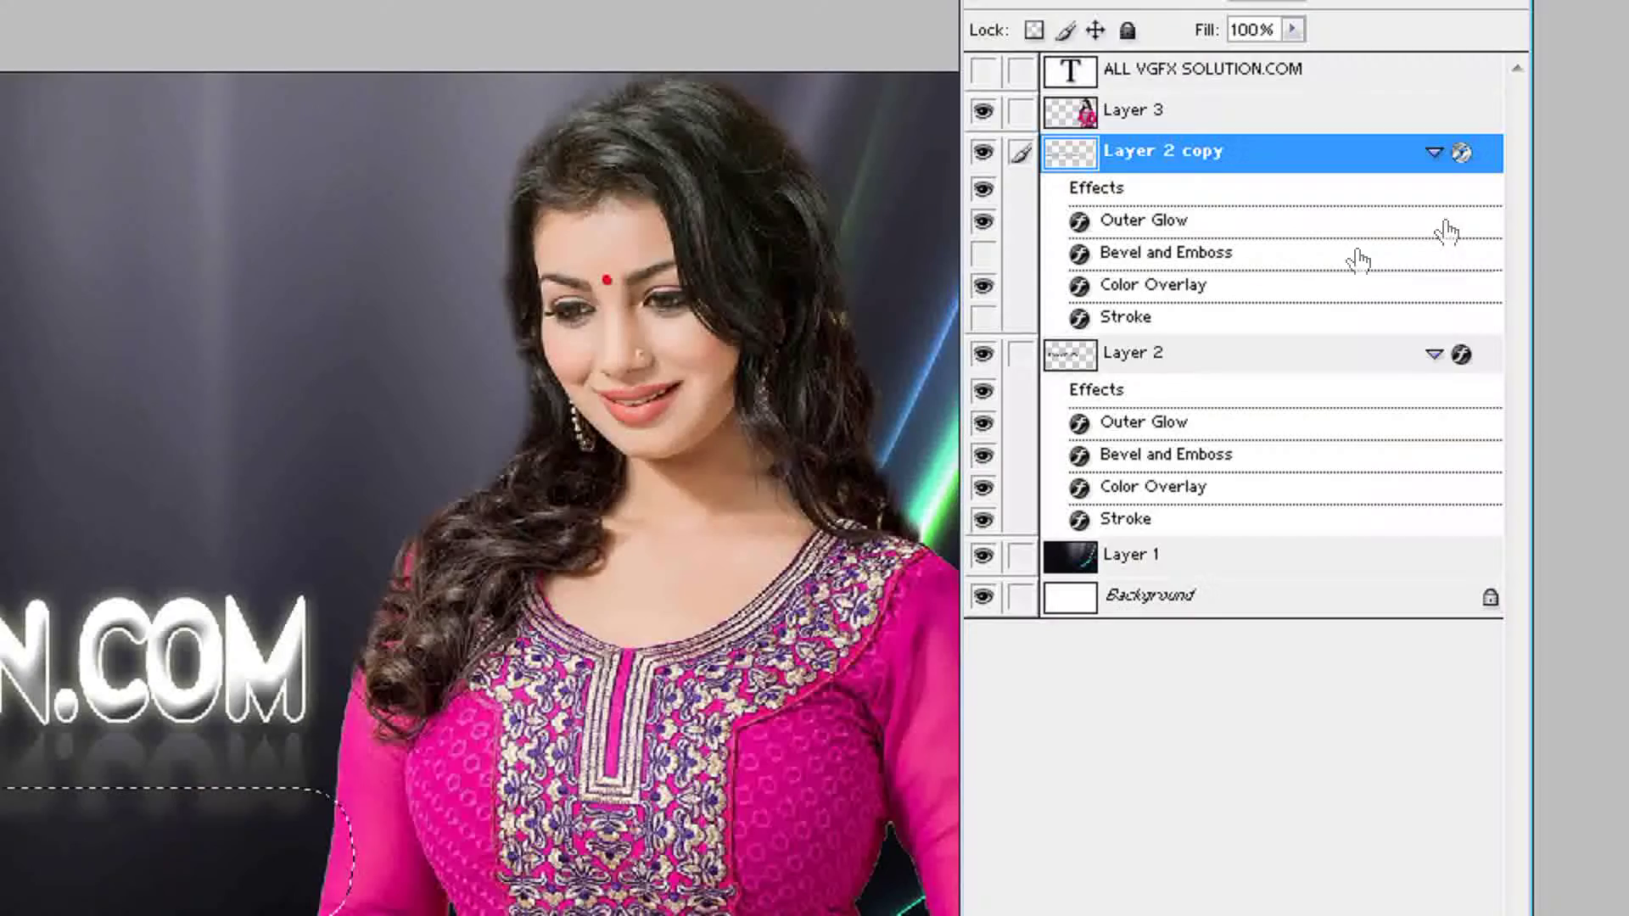
Uncheck Outer Glow in Layer 2 copy's Layer Style and confirm.
double_click(1162, 223)
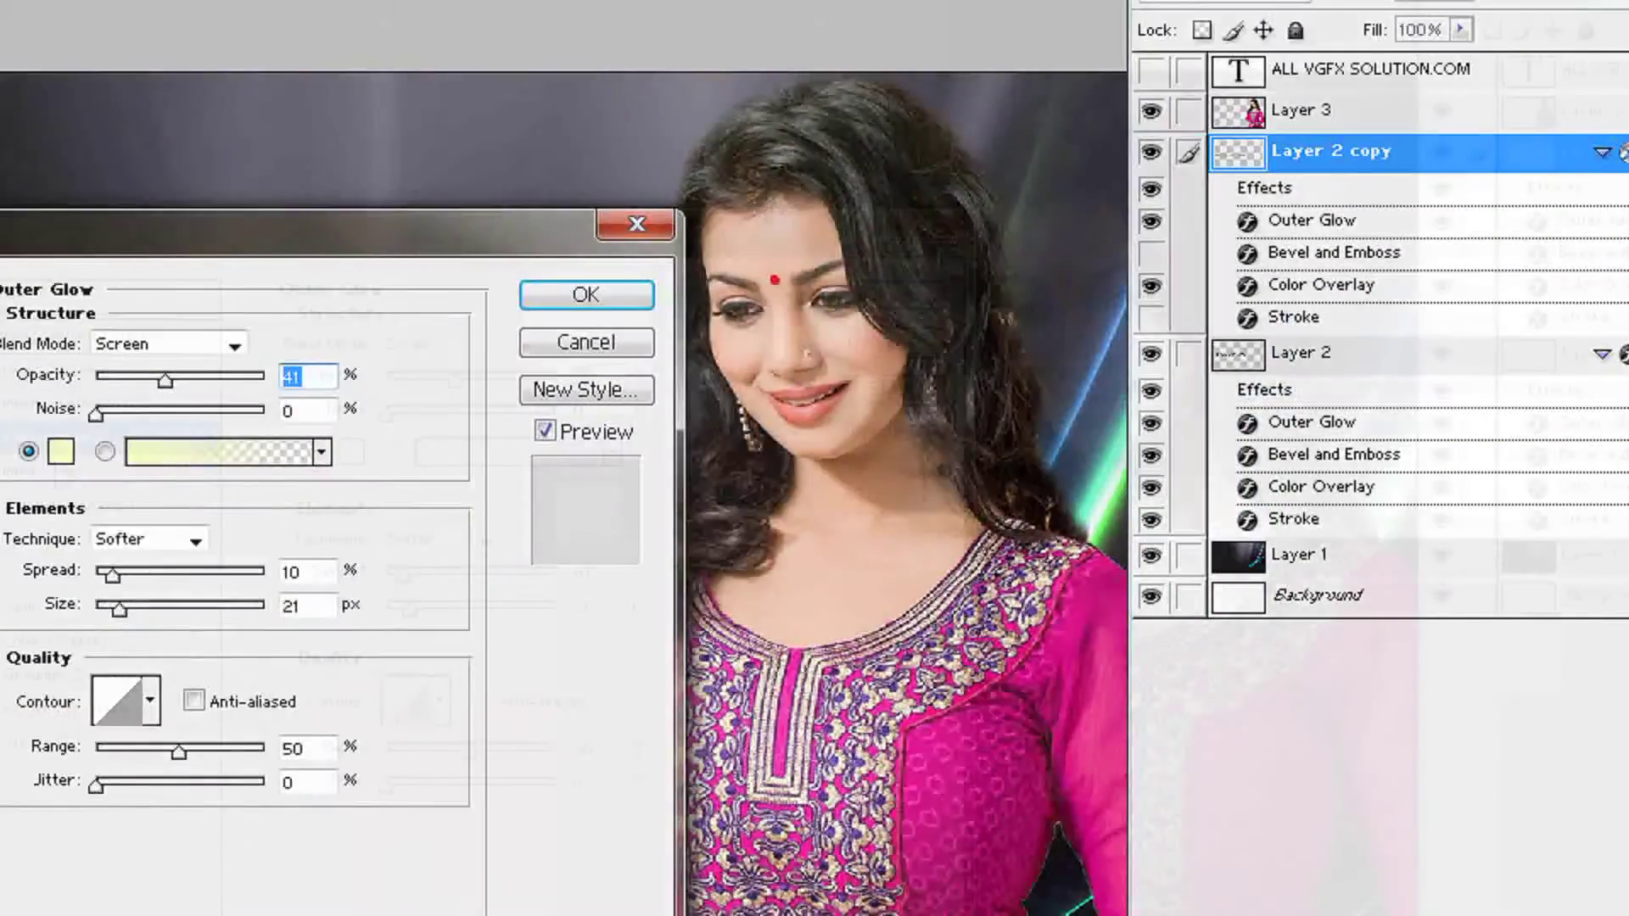
click(165, 438)
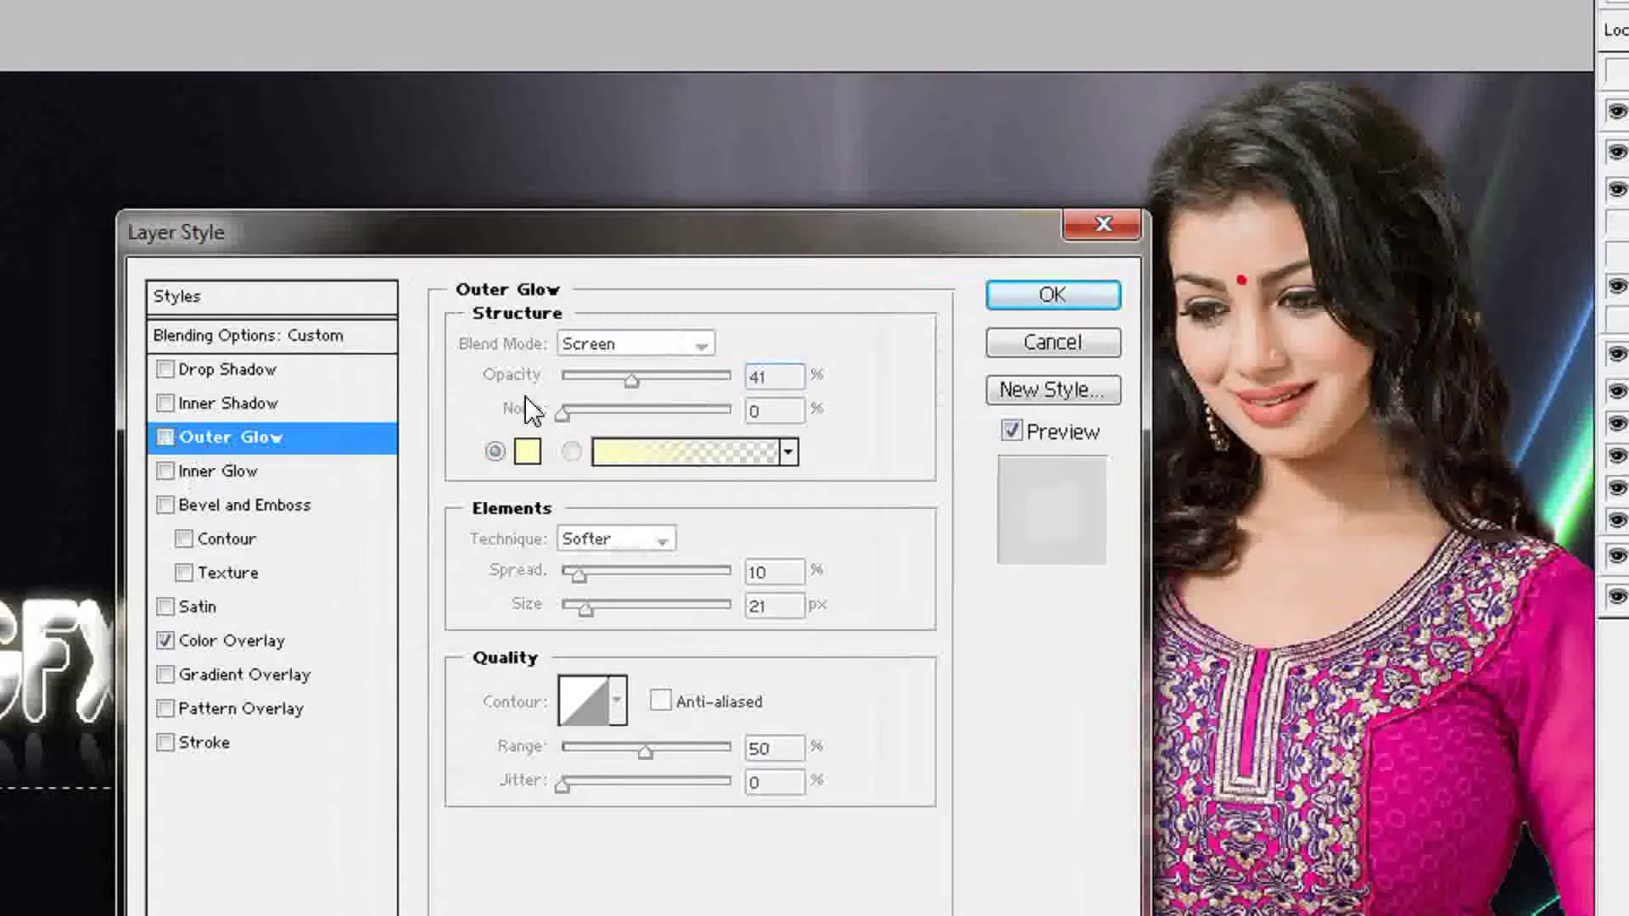
click(1017, 299)
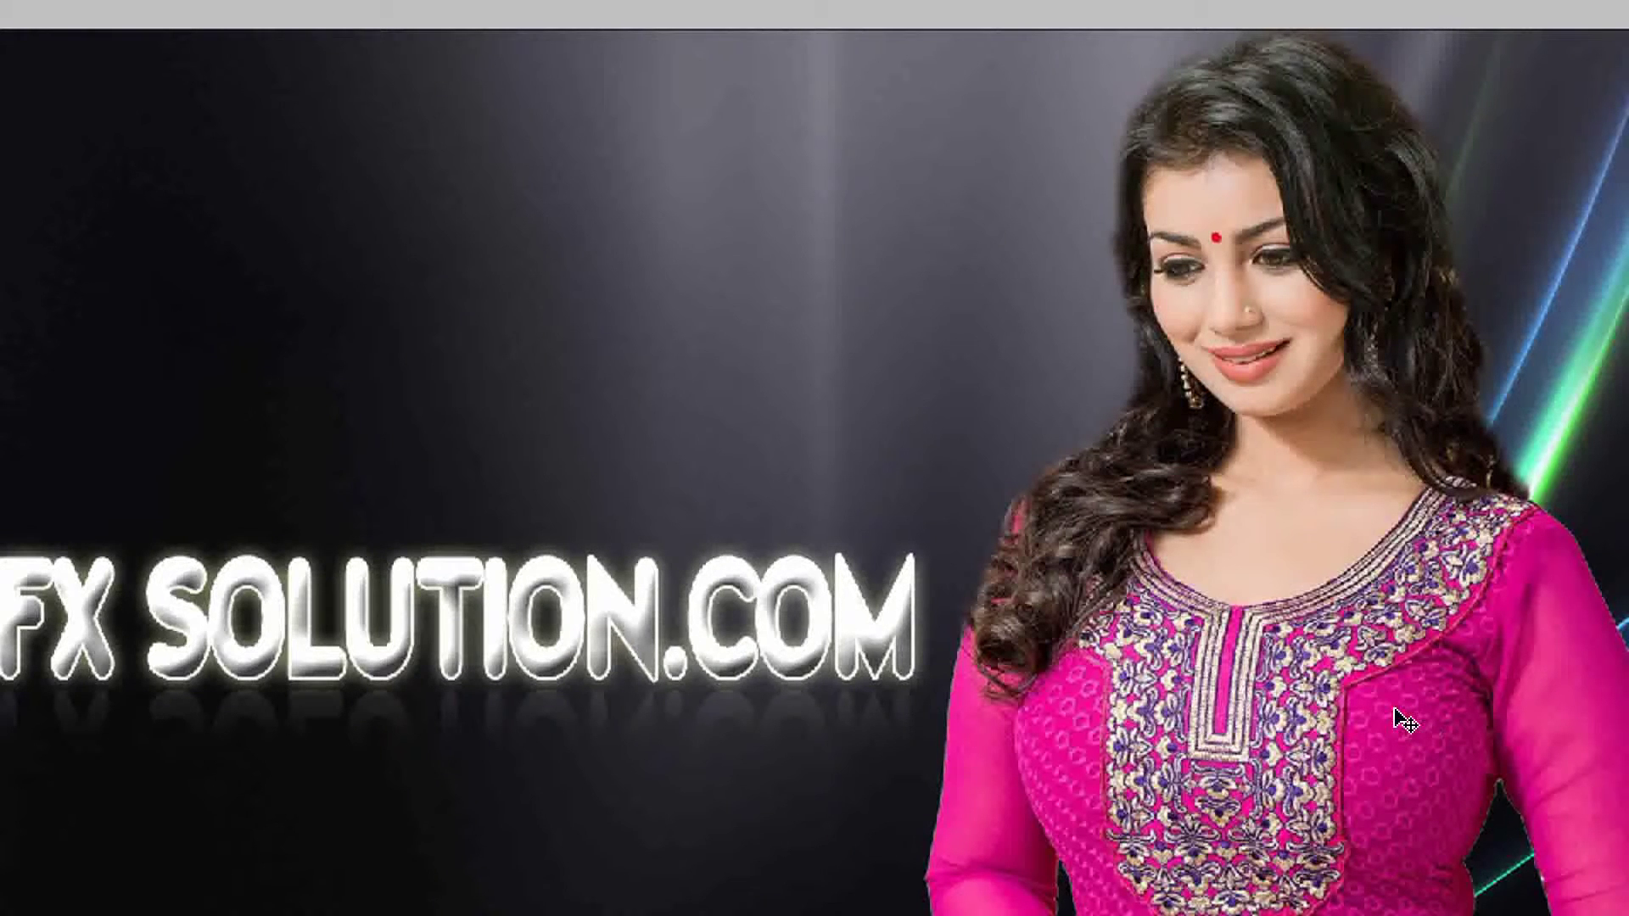
Apply a first Brightness/Contrast adjustment with a small contrast change.
key(alt+i)
key(a)
key(c)
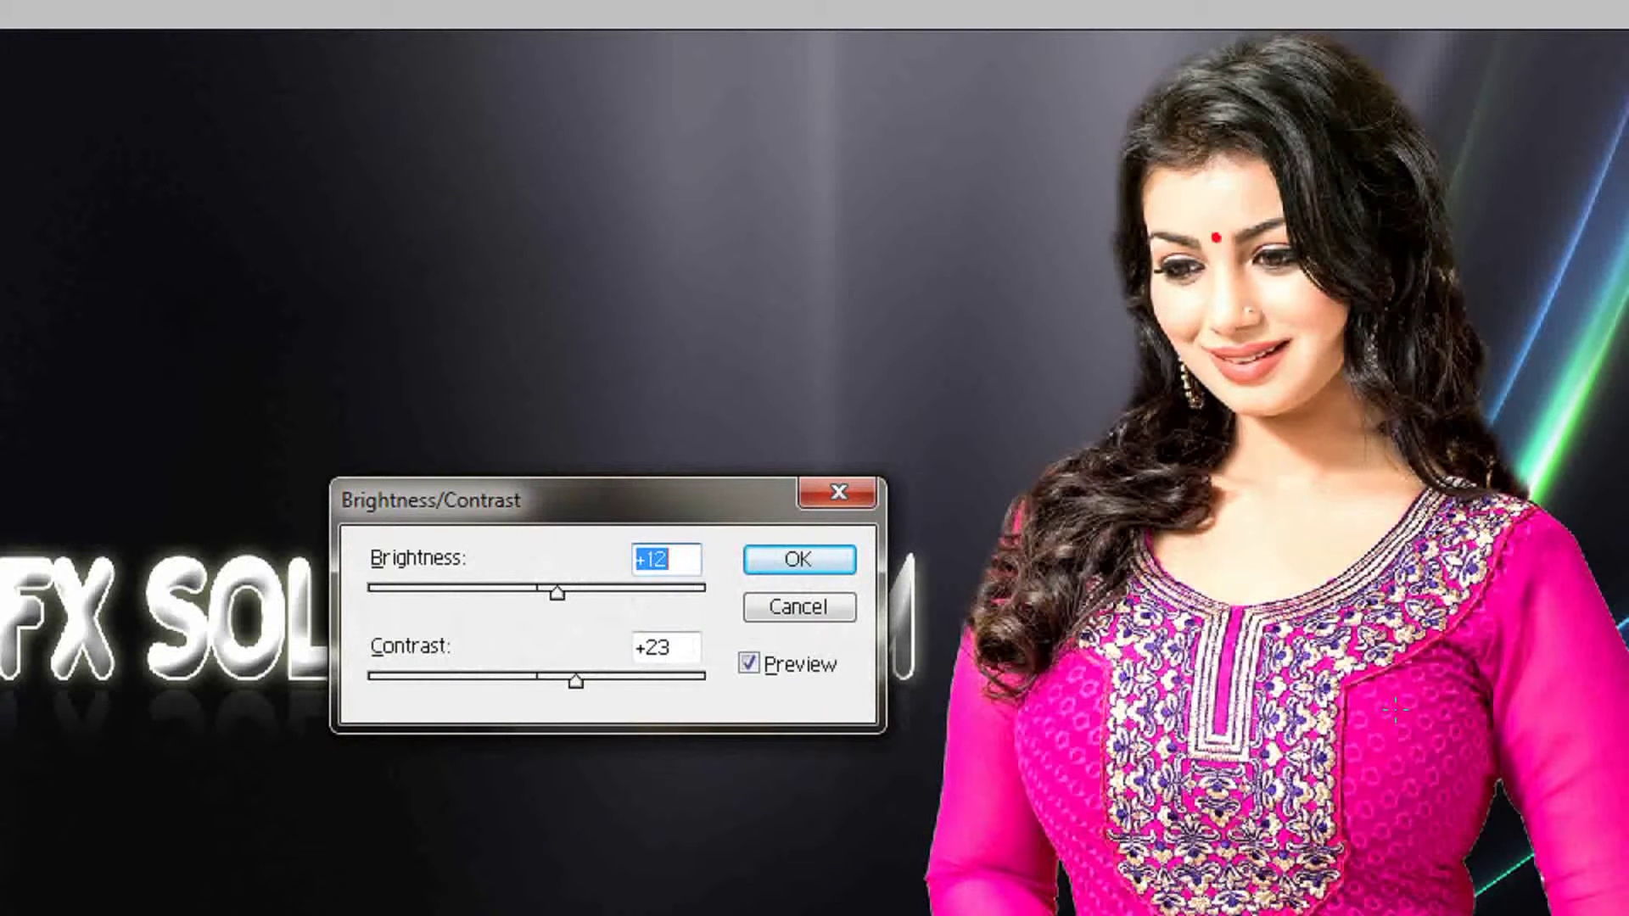
key(Tab)
key(shift+Up)
key(shift+Up)
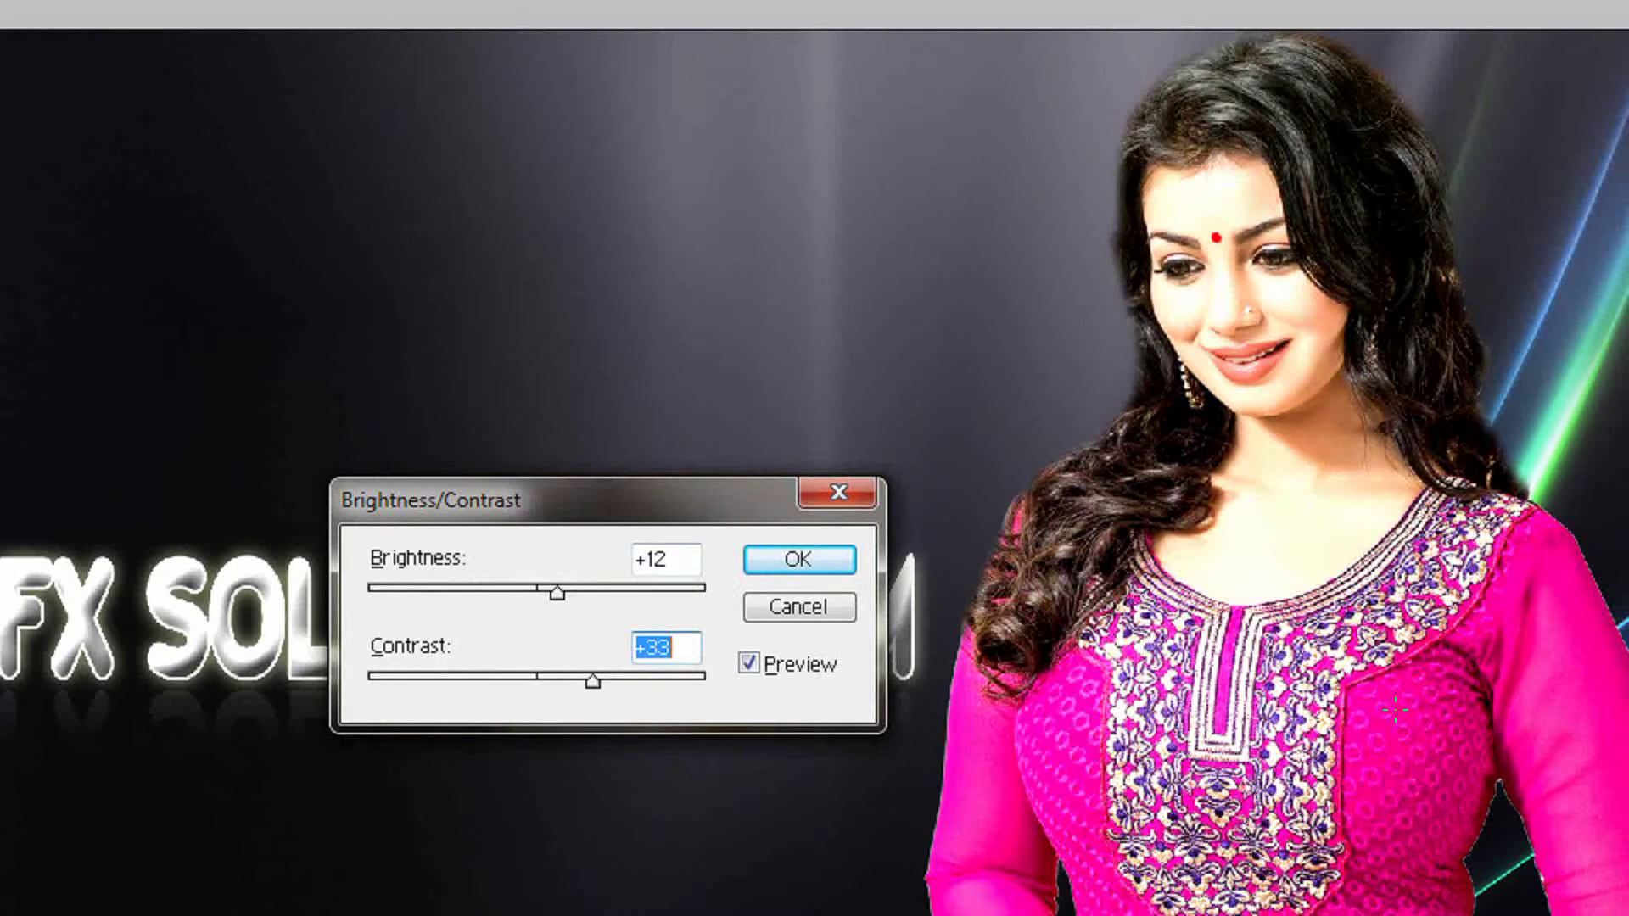
key(shift+Down)
key(shift+Down)
key(Return)
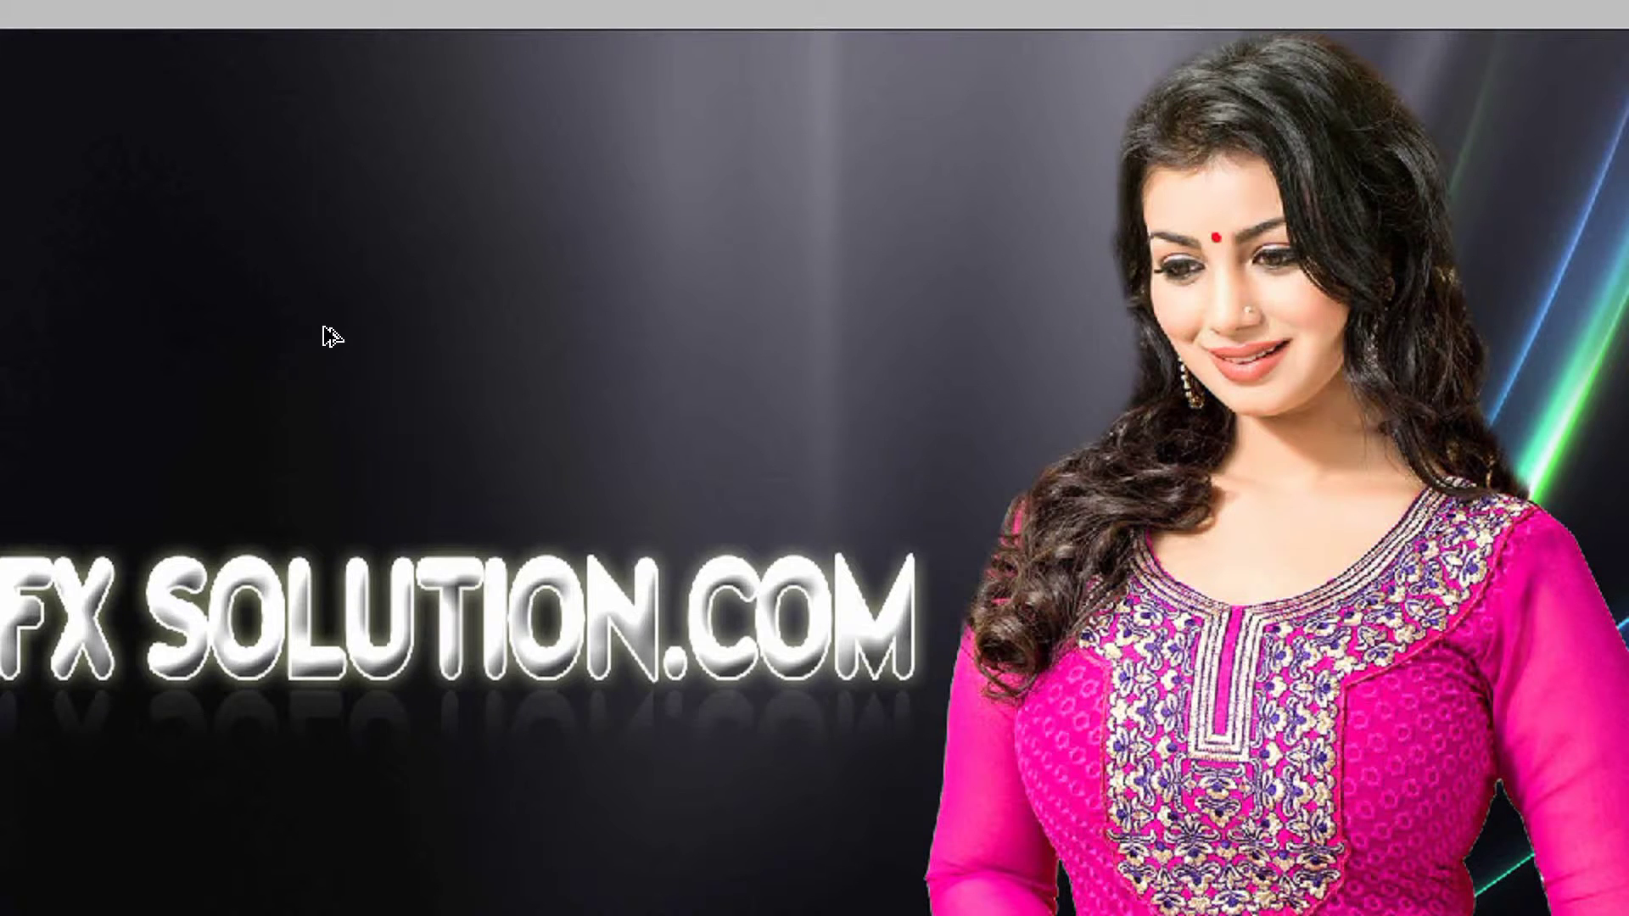
Reapply Brightness/Contrast with brightness 0 and contrast +20.
key(alt+i)
key(a)
key(c)
key(shift+Up)
key(shift+Up)
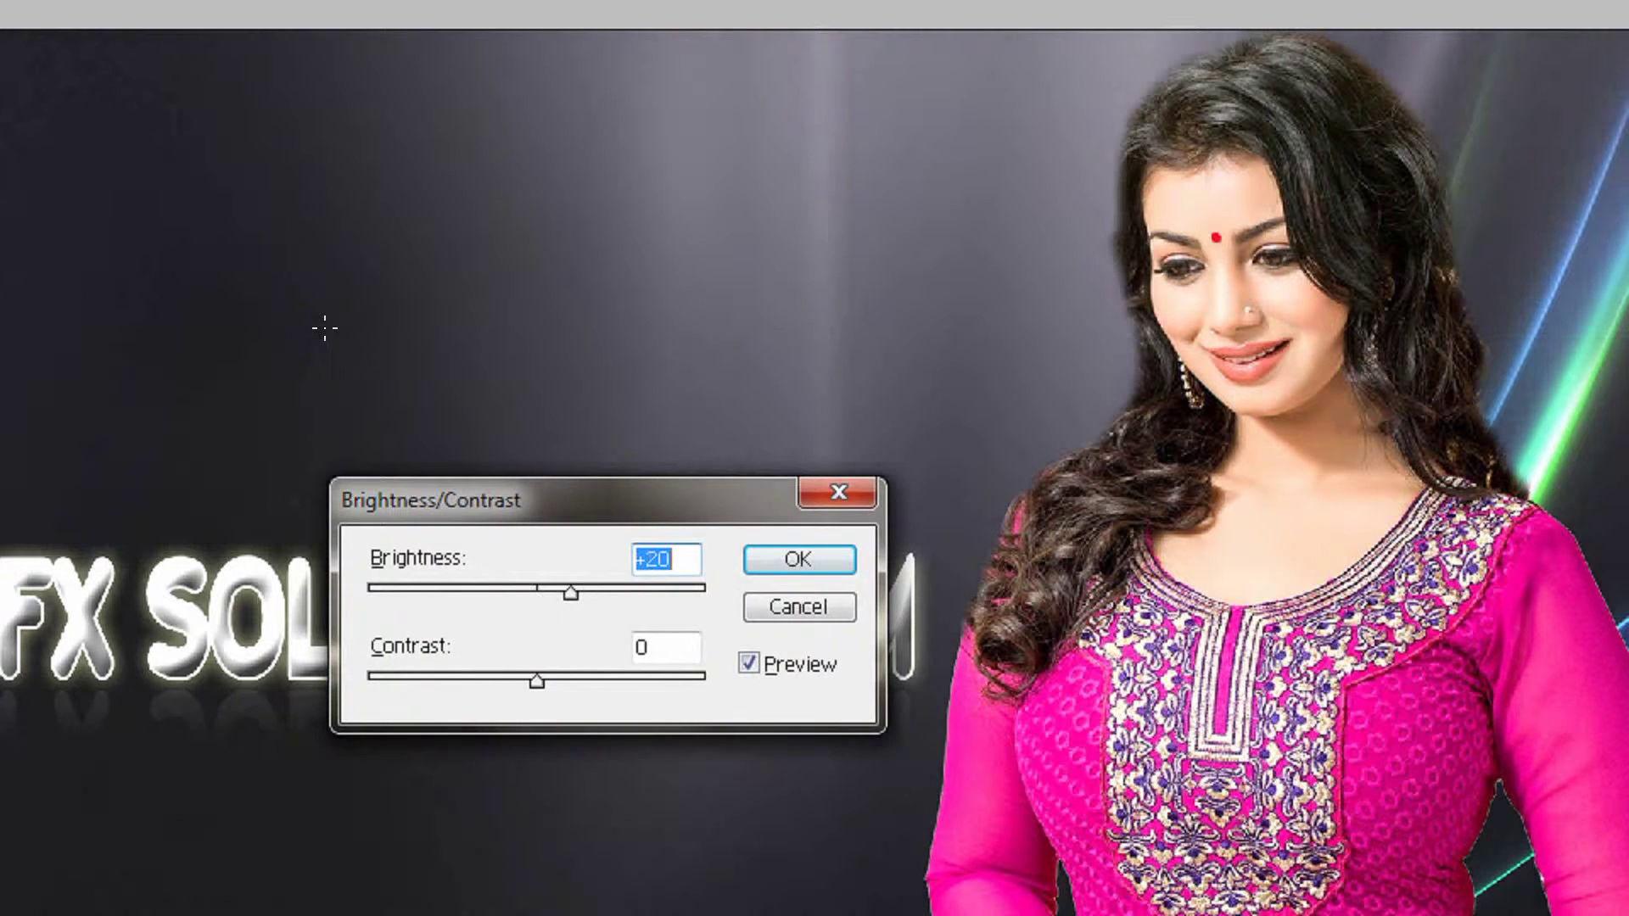
key(Tab)
key(shift+Up)
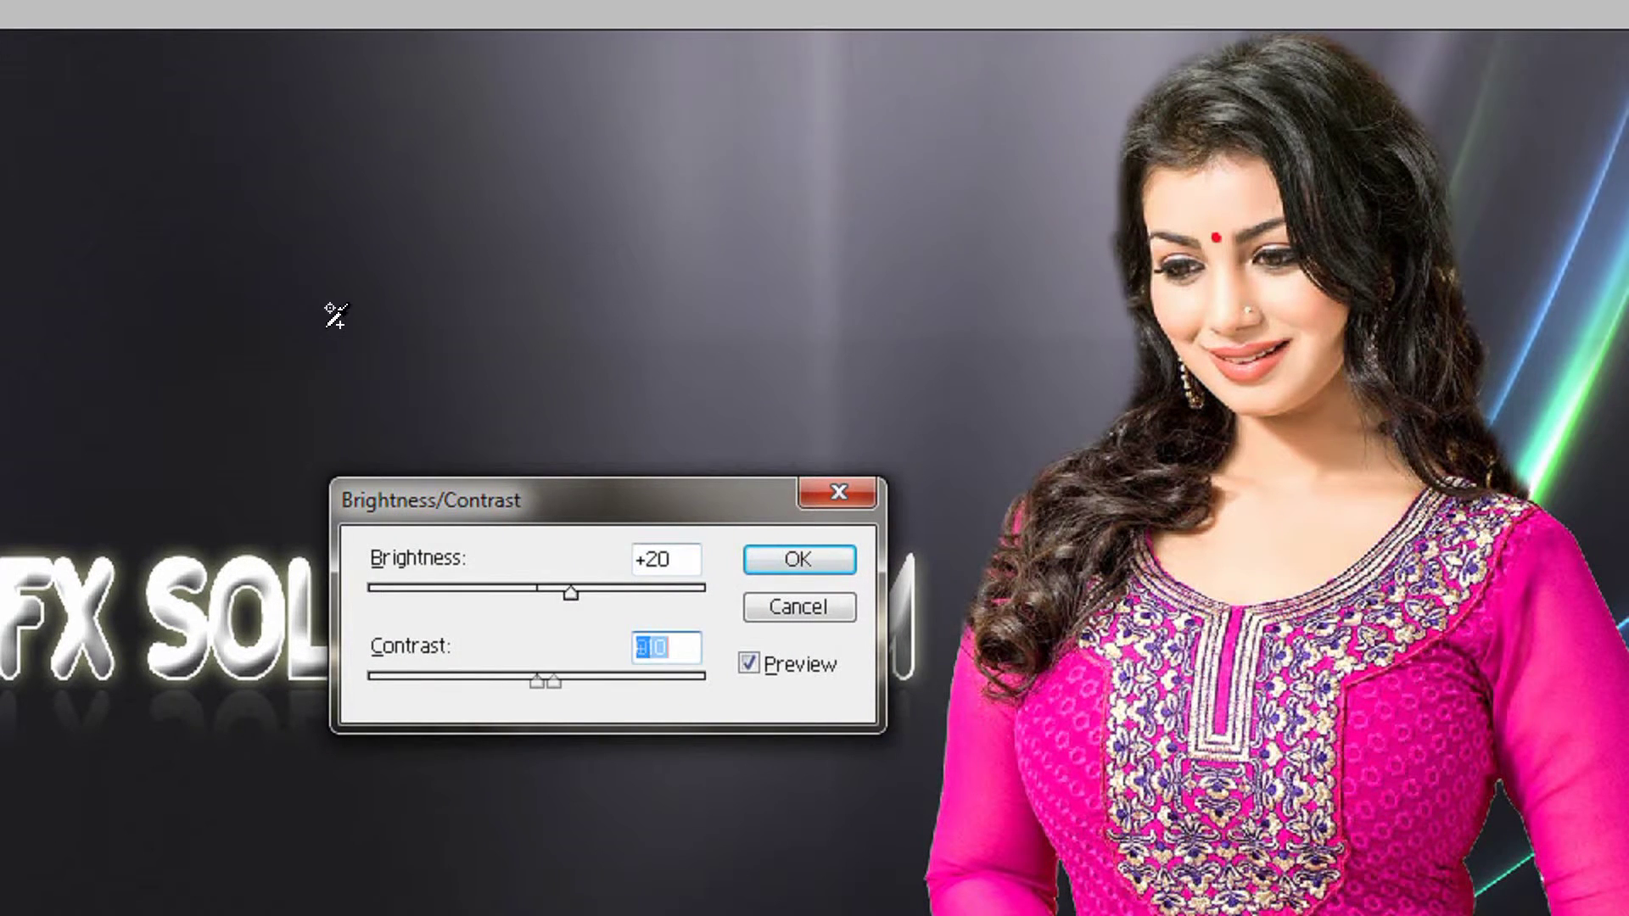
key(shift+Up)
key(shift+Tab)
key(shift+Down)
key(shift+Down)
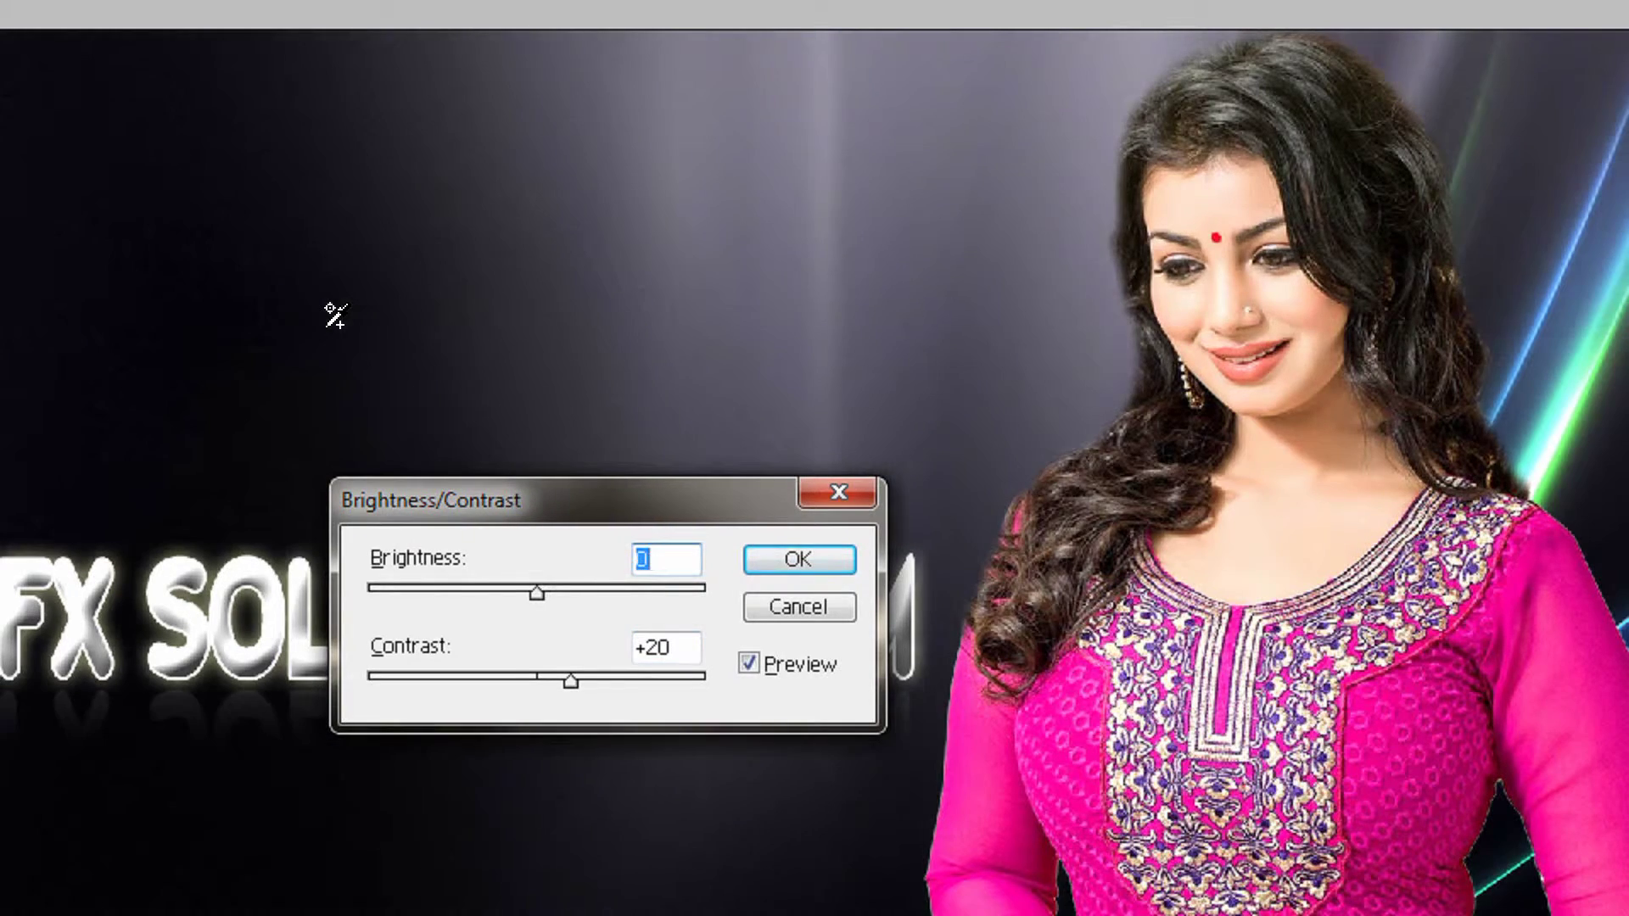
key(shift+Down)
key(shift+Up)
key(shift+Up)
key(shift+Down)
key(Return)
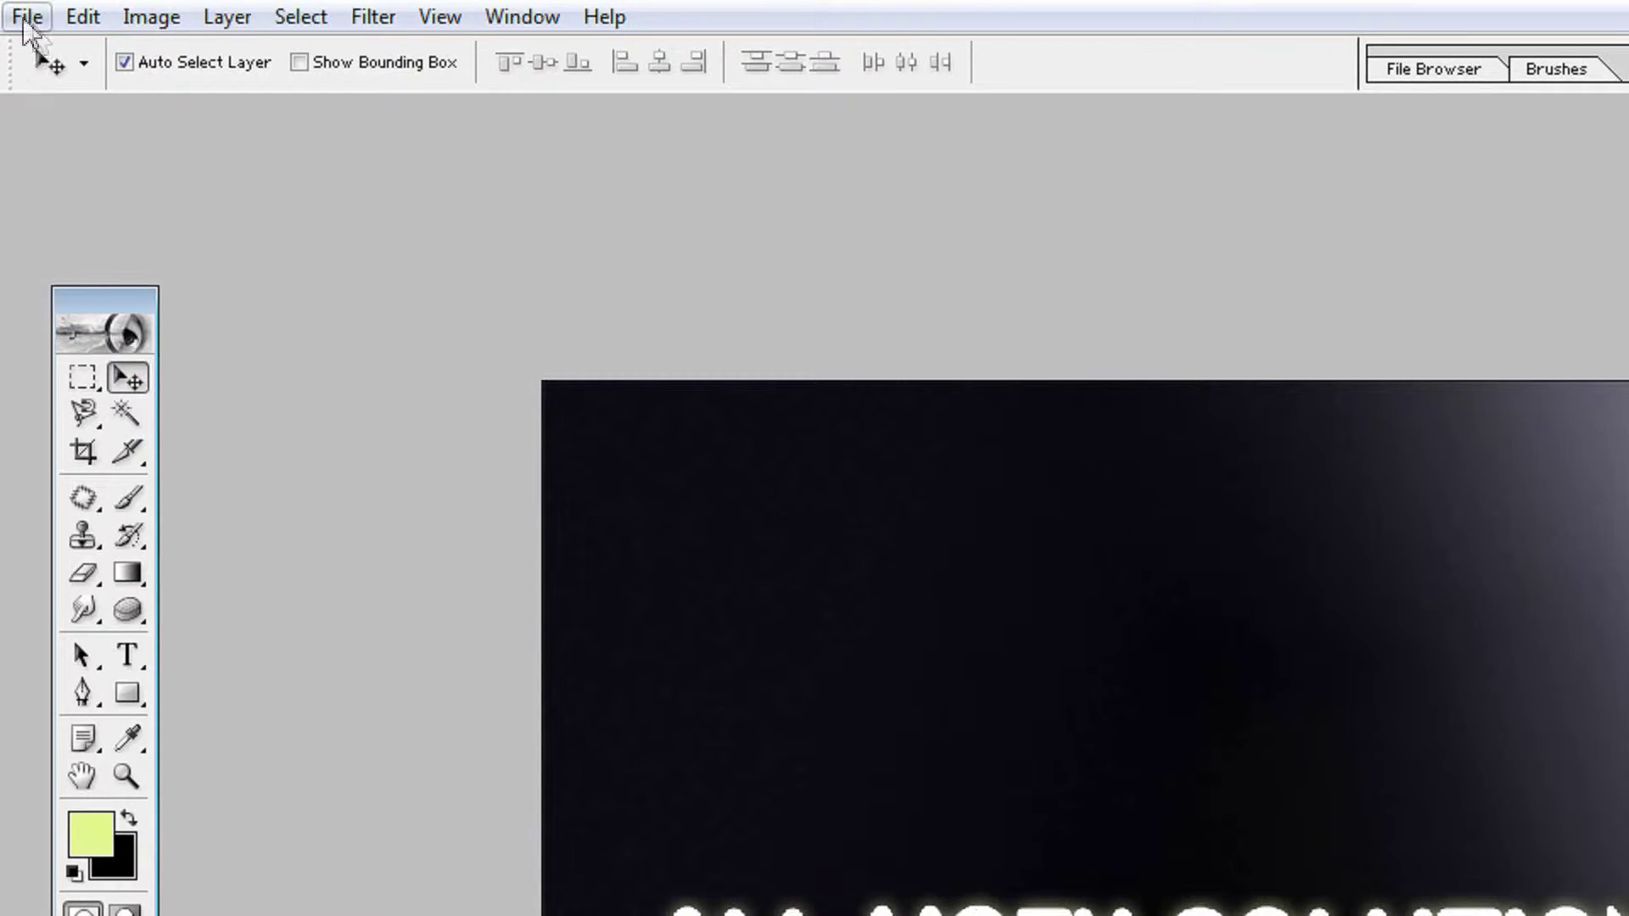
Start a Save As from the File menu, then cancel it.
click(26, 16)
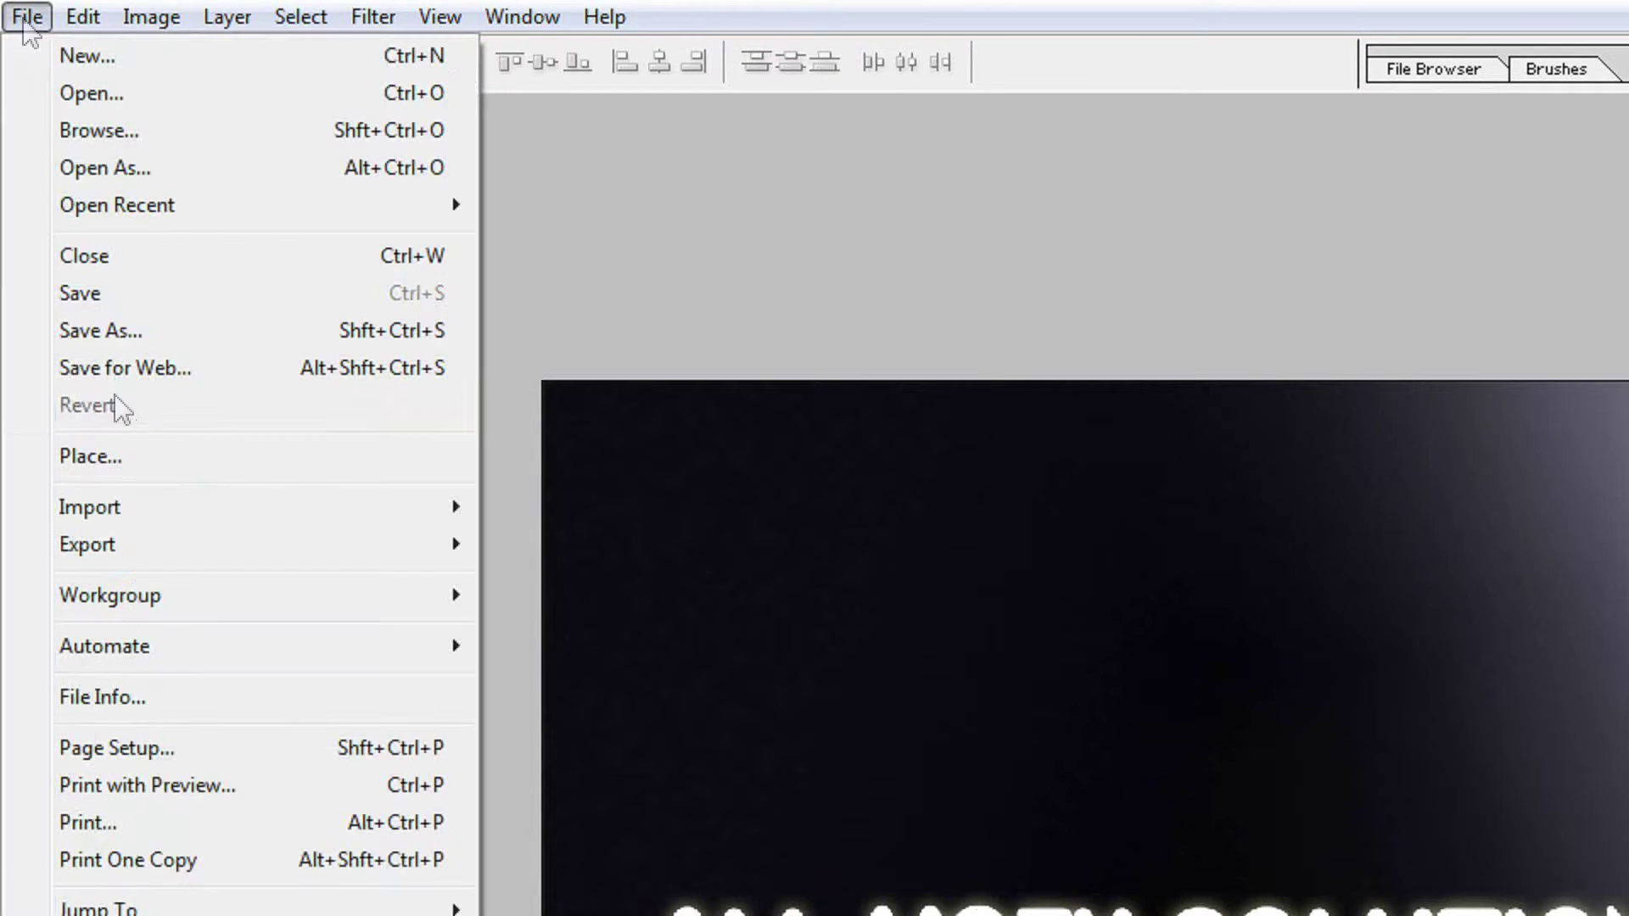
click(88, 332)
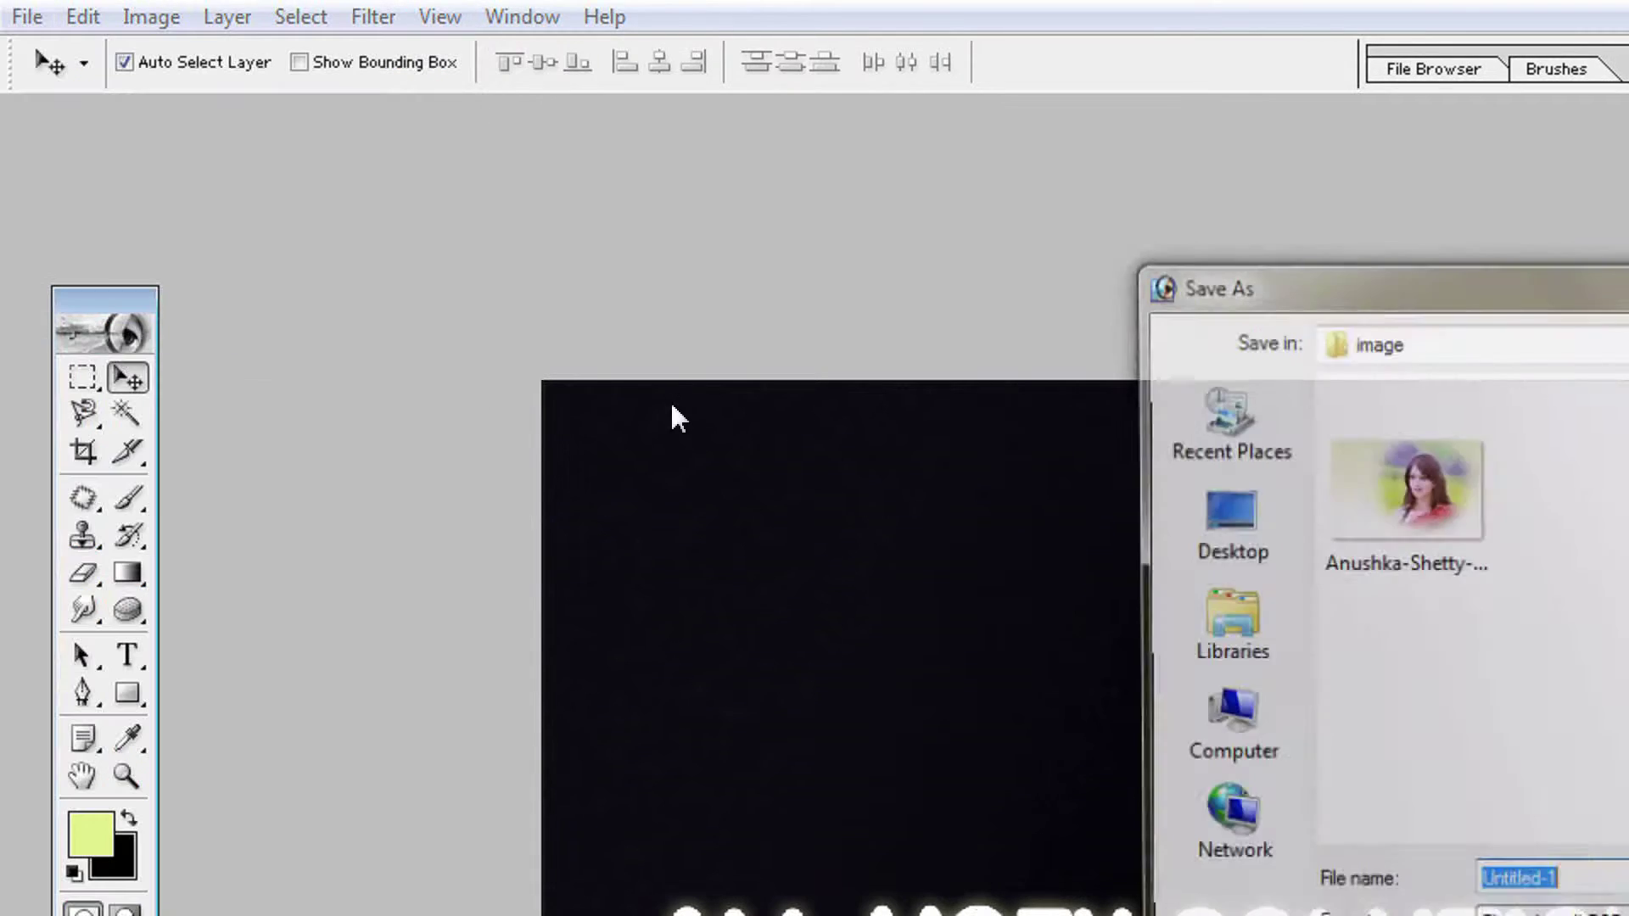
click(1309, 339)
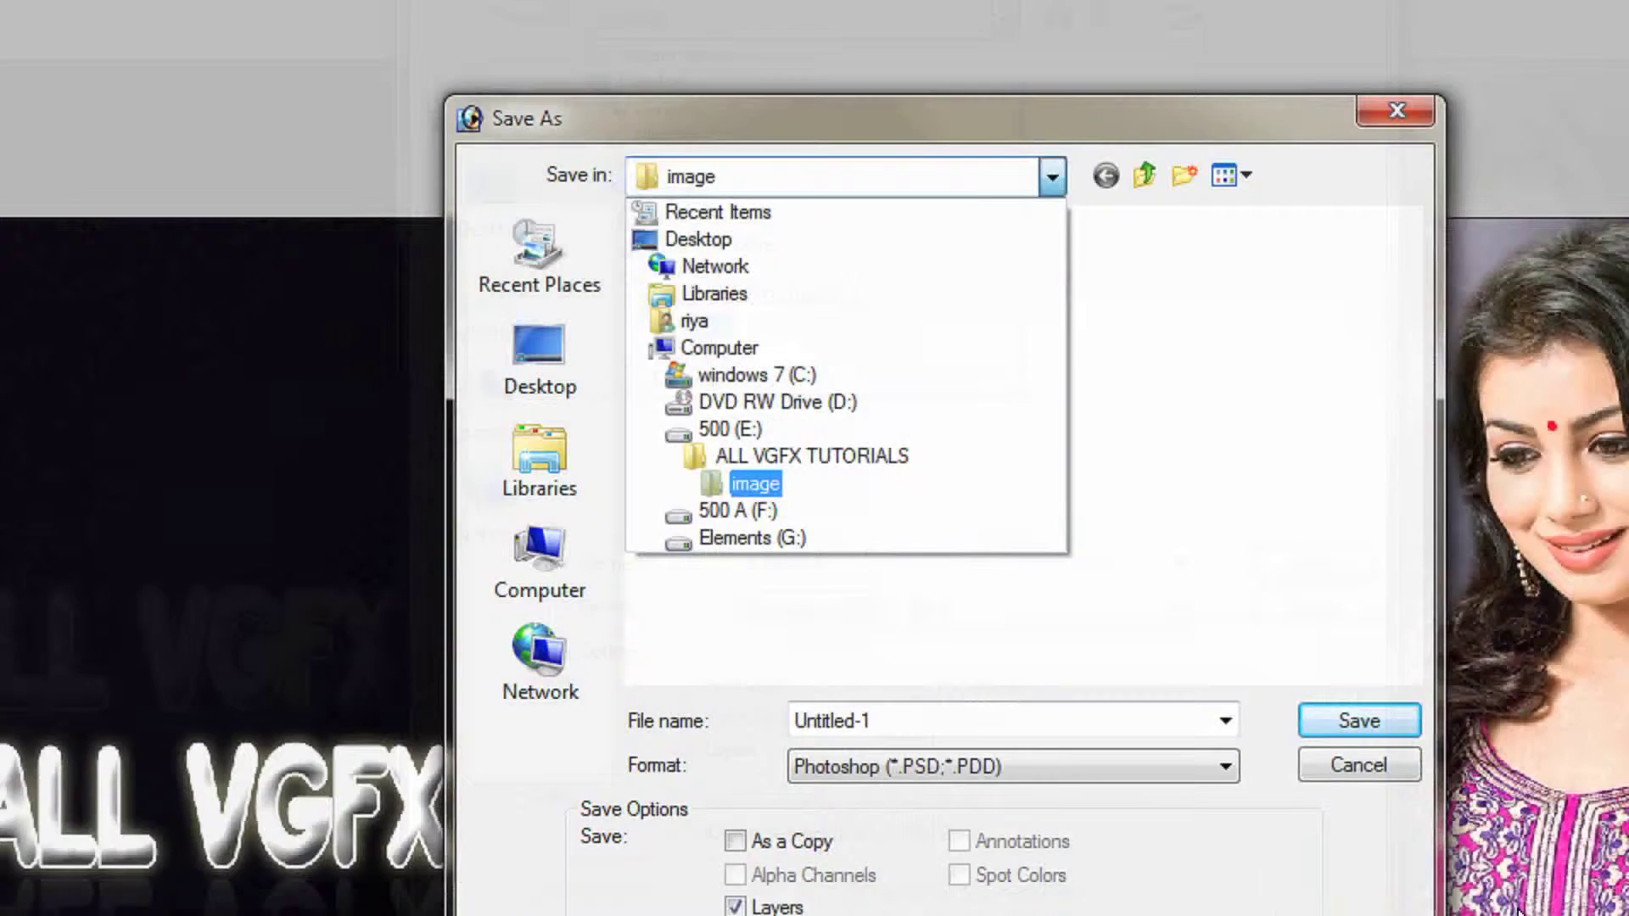
click(1323, 624)
click(1316, 618)
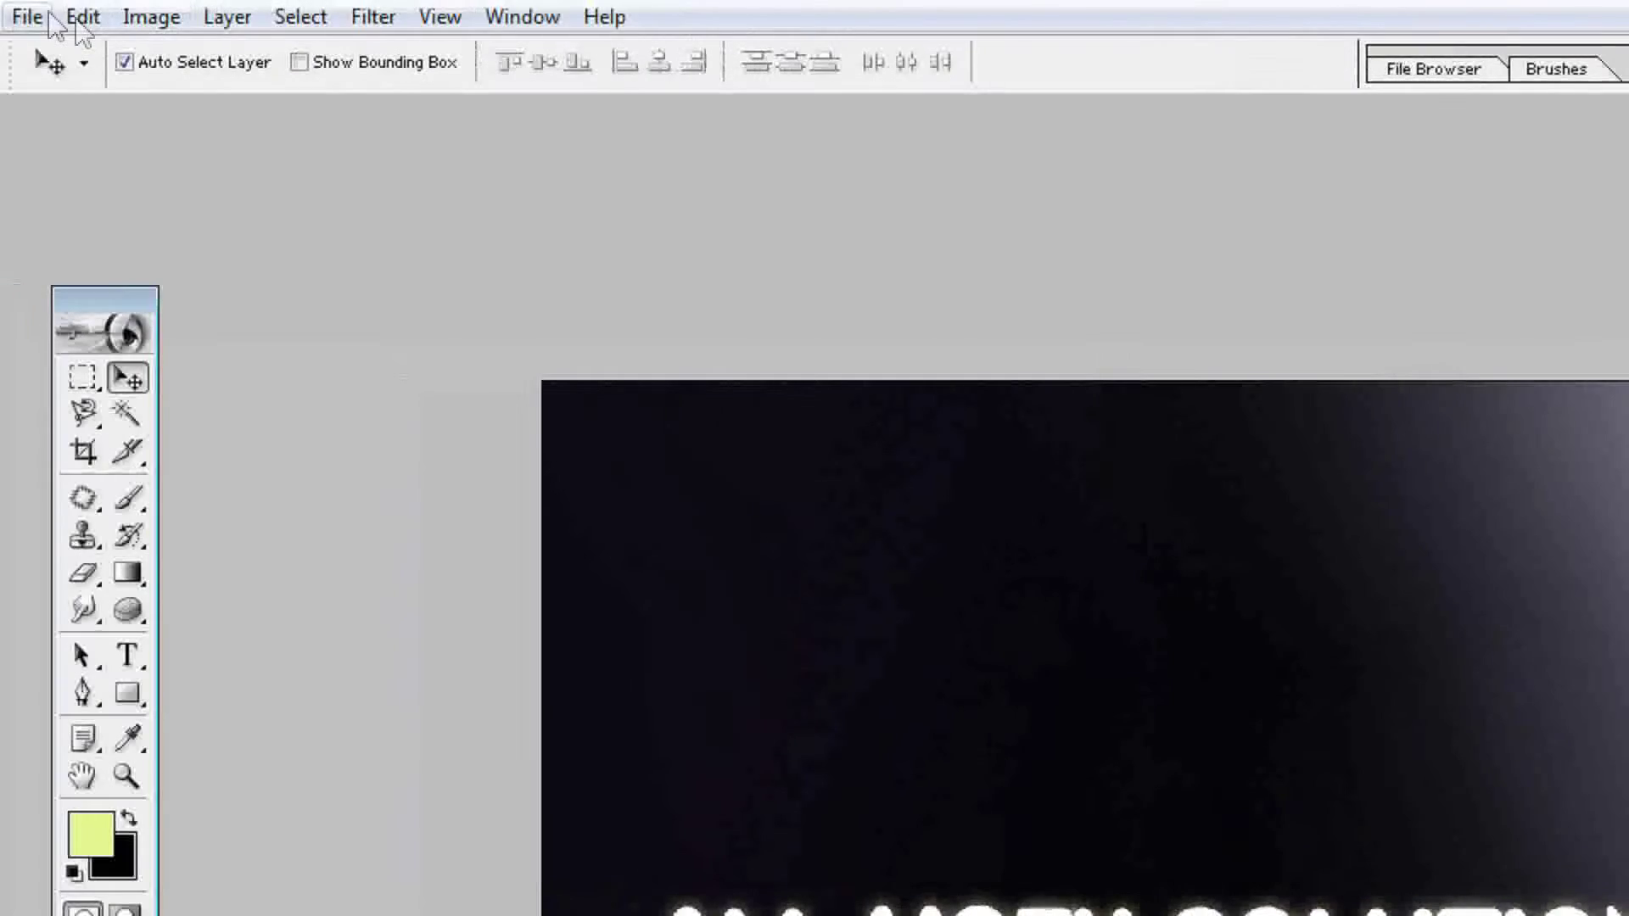
Reopen Save As, name the file image and choose JPEG format.
click(25, 16)
click(88, 306)
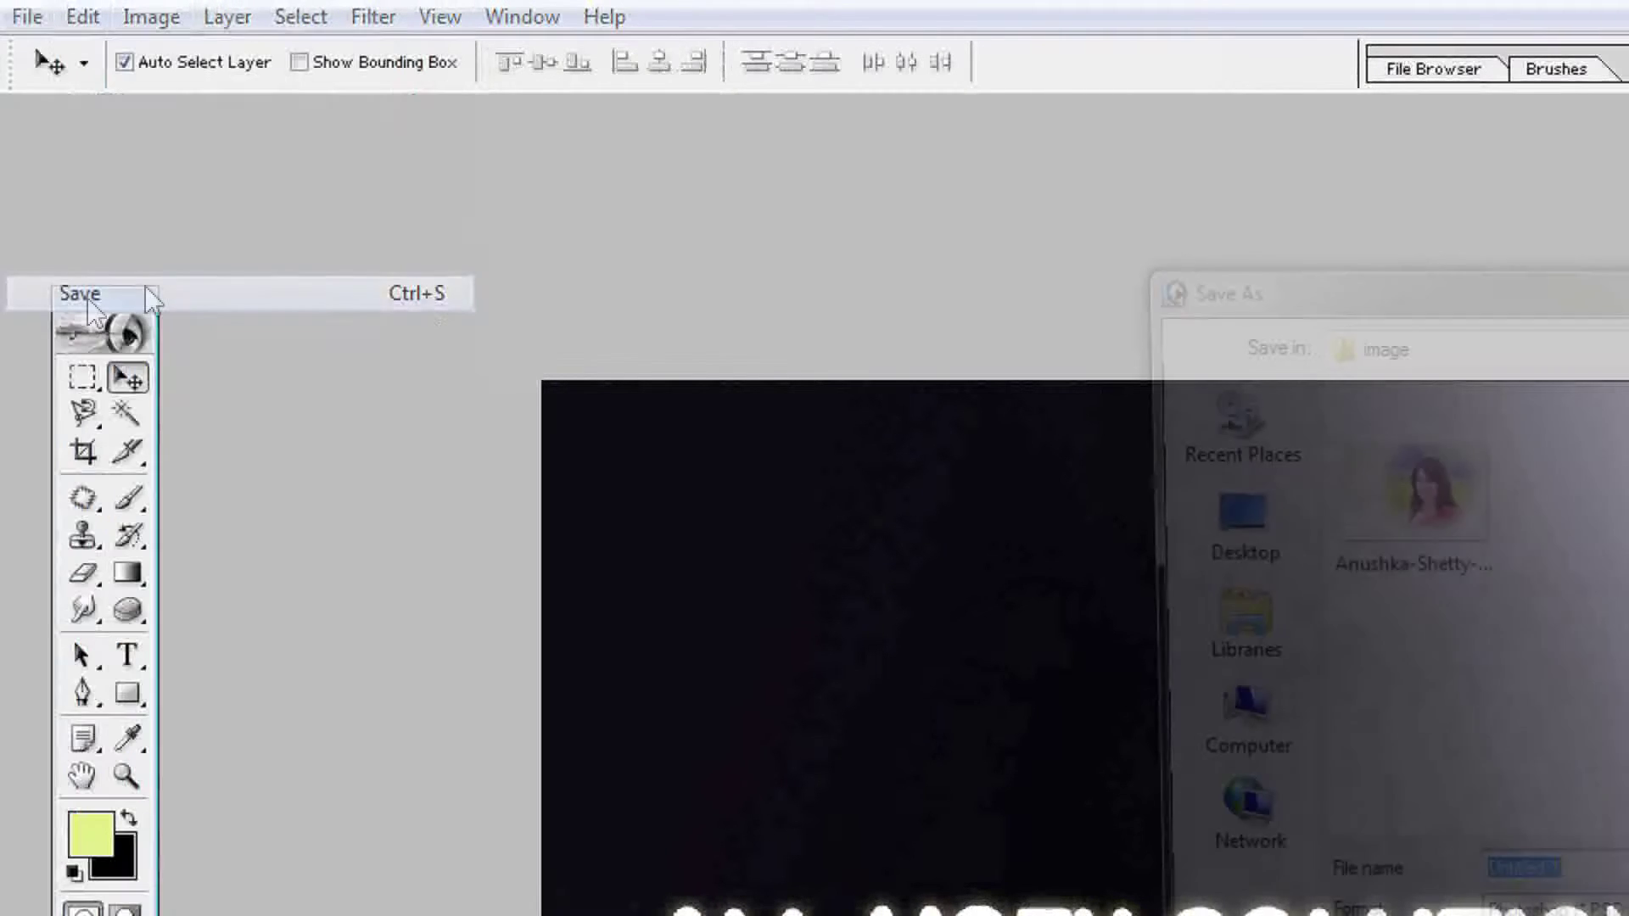
click(1385, 339)
click(1032, 402)
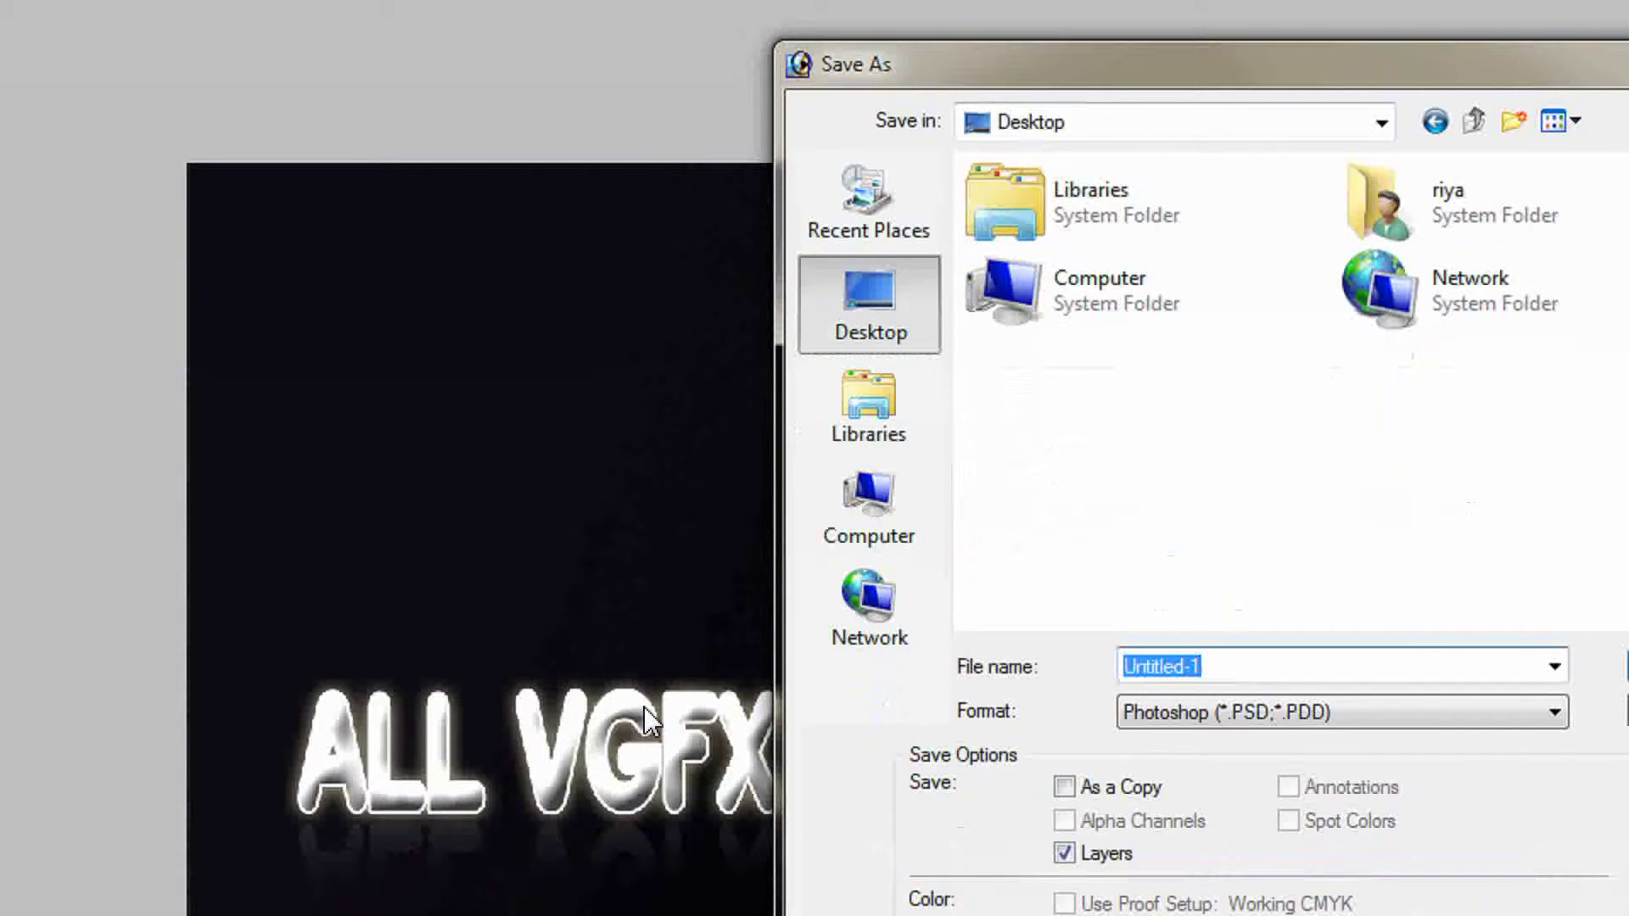
text(image)
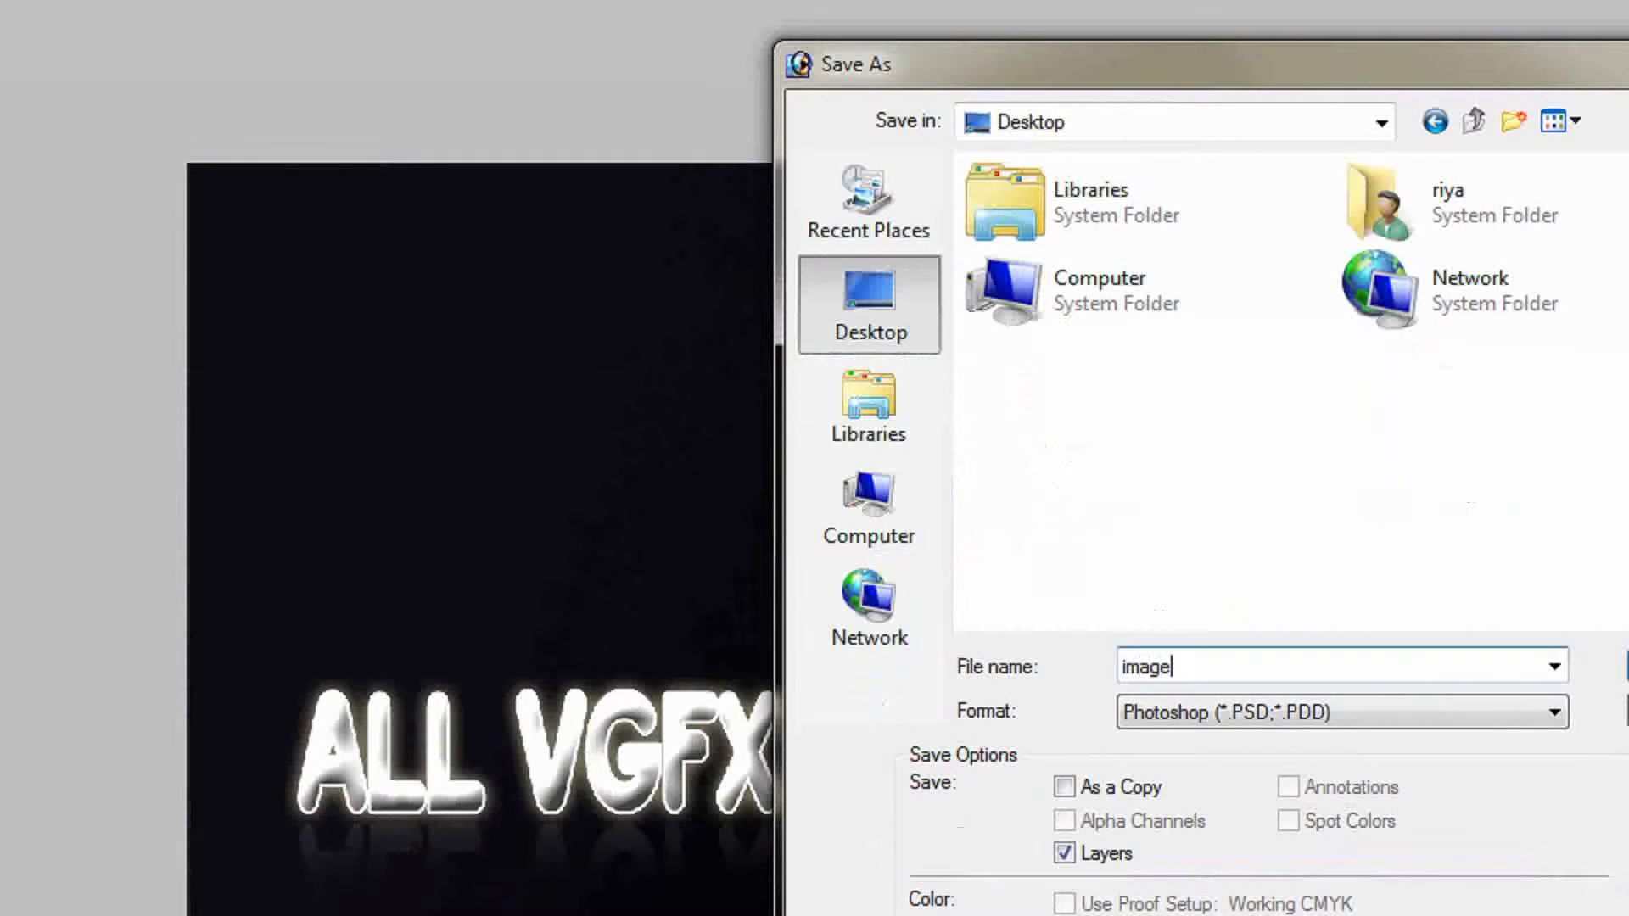
key(Tab)
key(j)
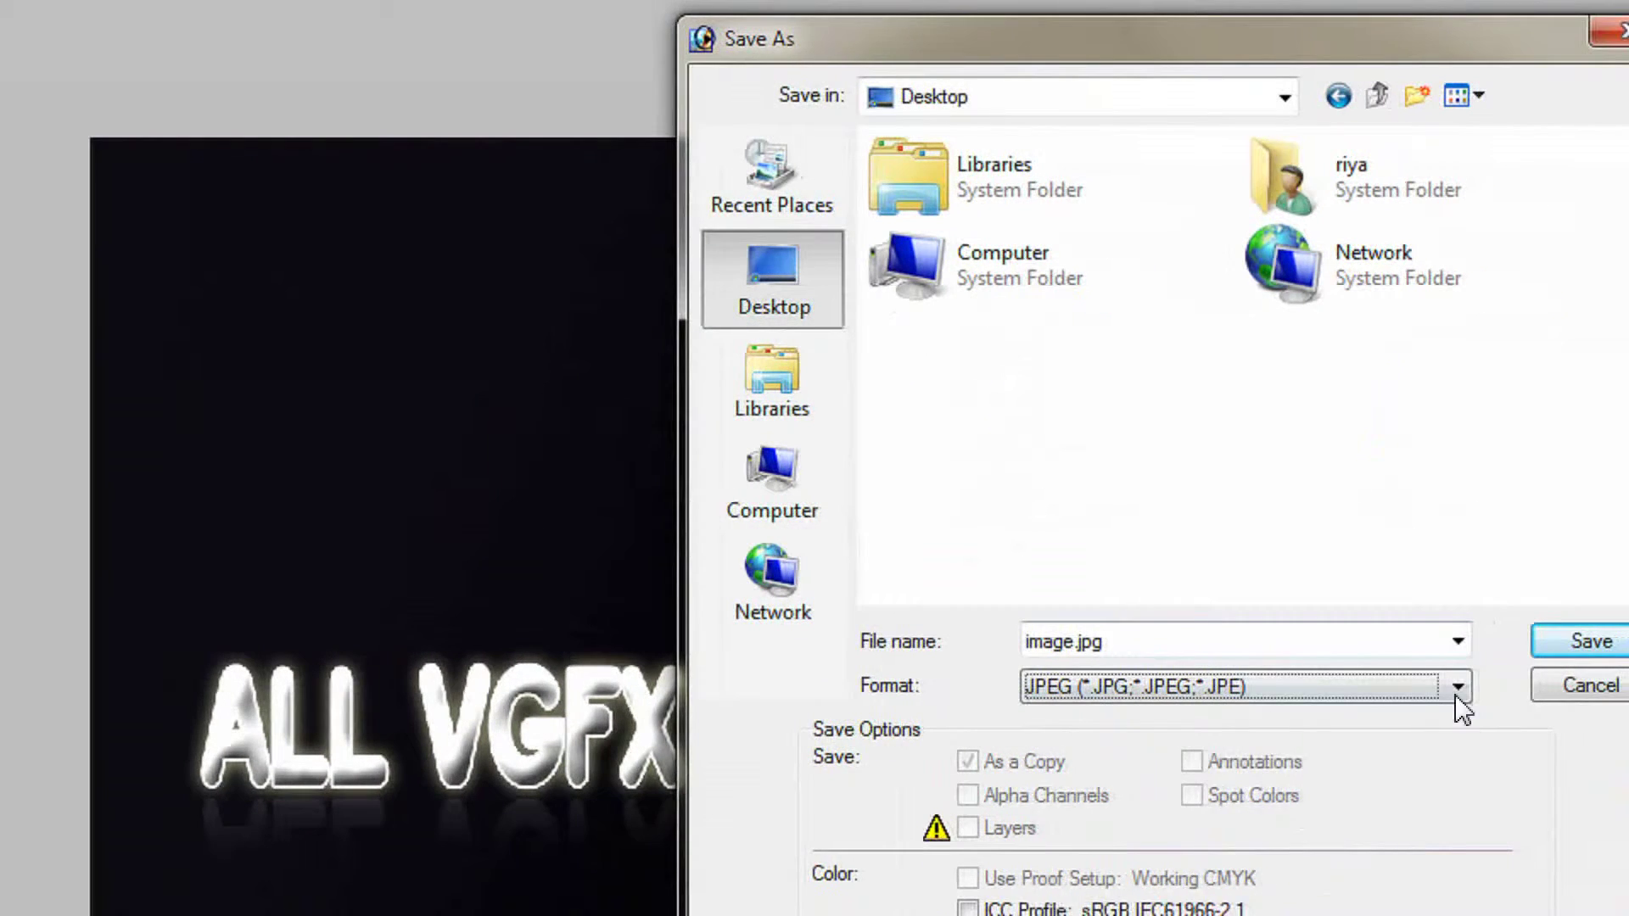
click(1554, 712)
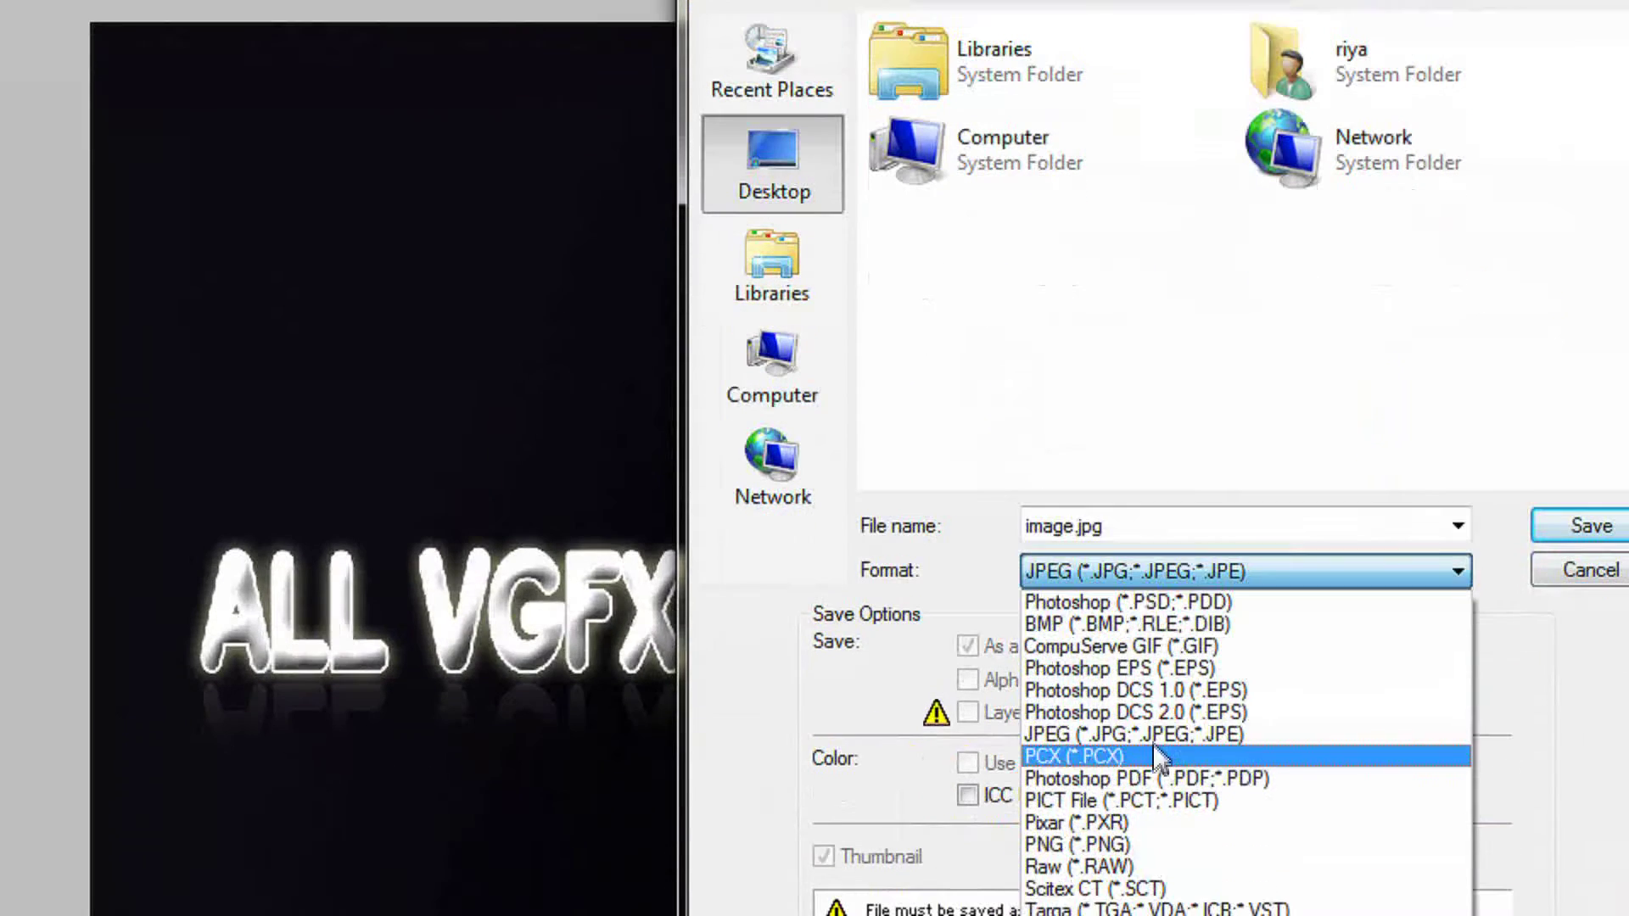
click(1137, 734)
Save image.jpg into Libraries > Pictures at Maximum quality 12.
click(1138, 525)
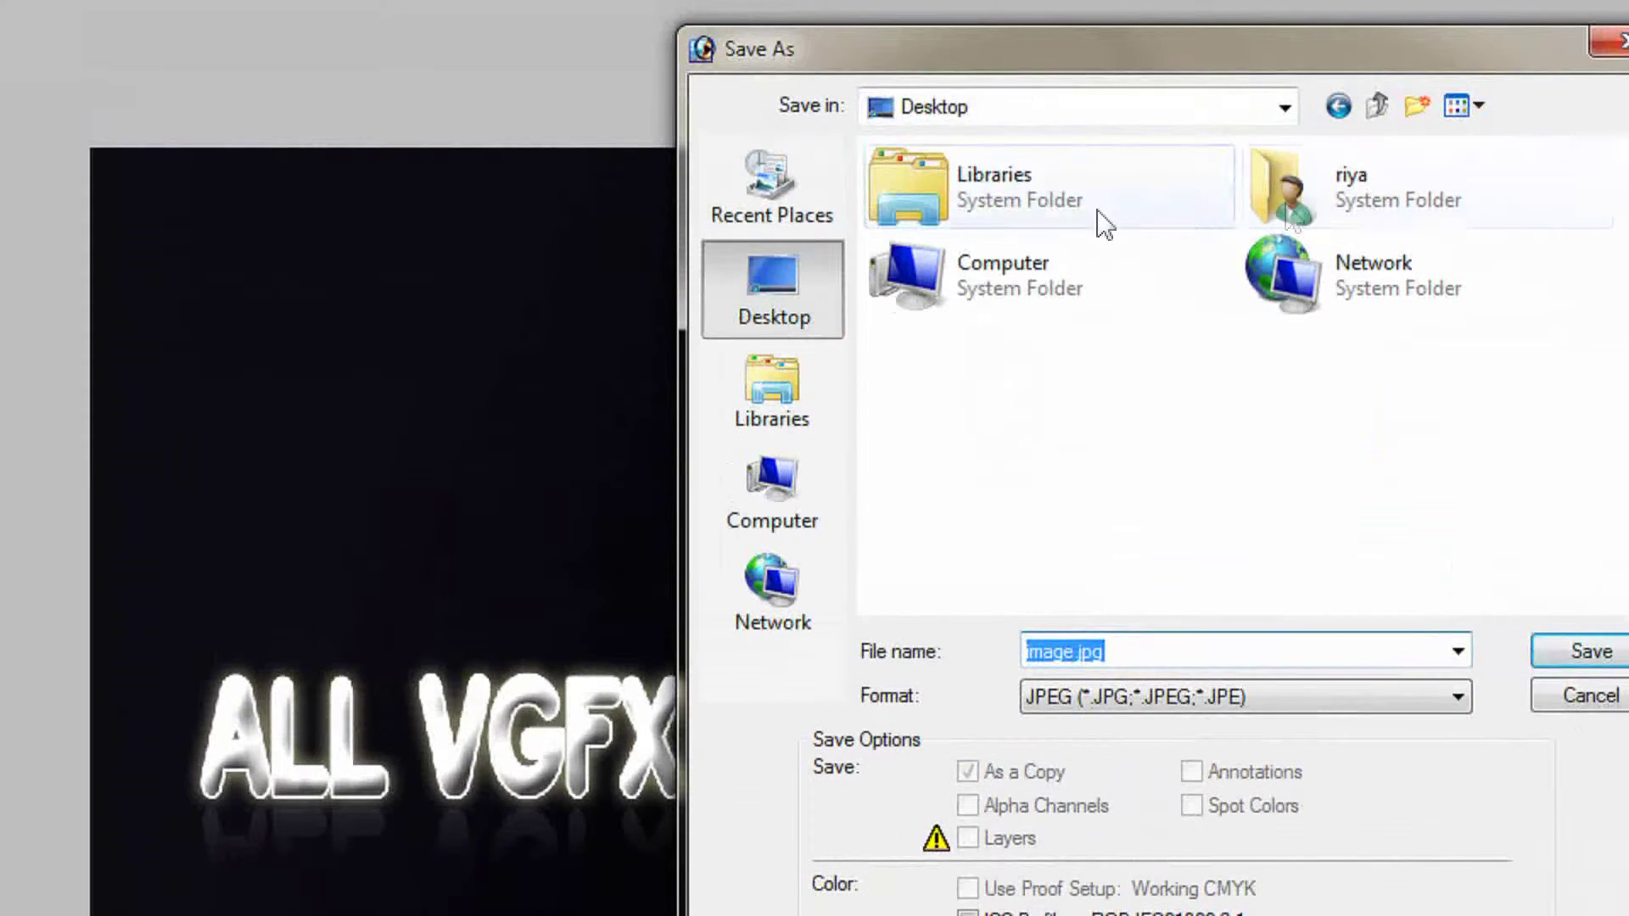
double_click(1047, 218)
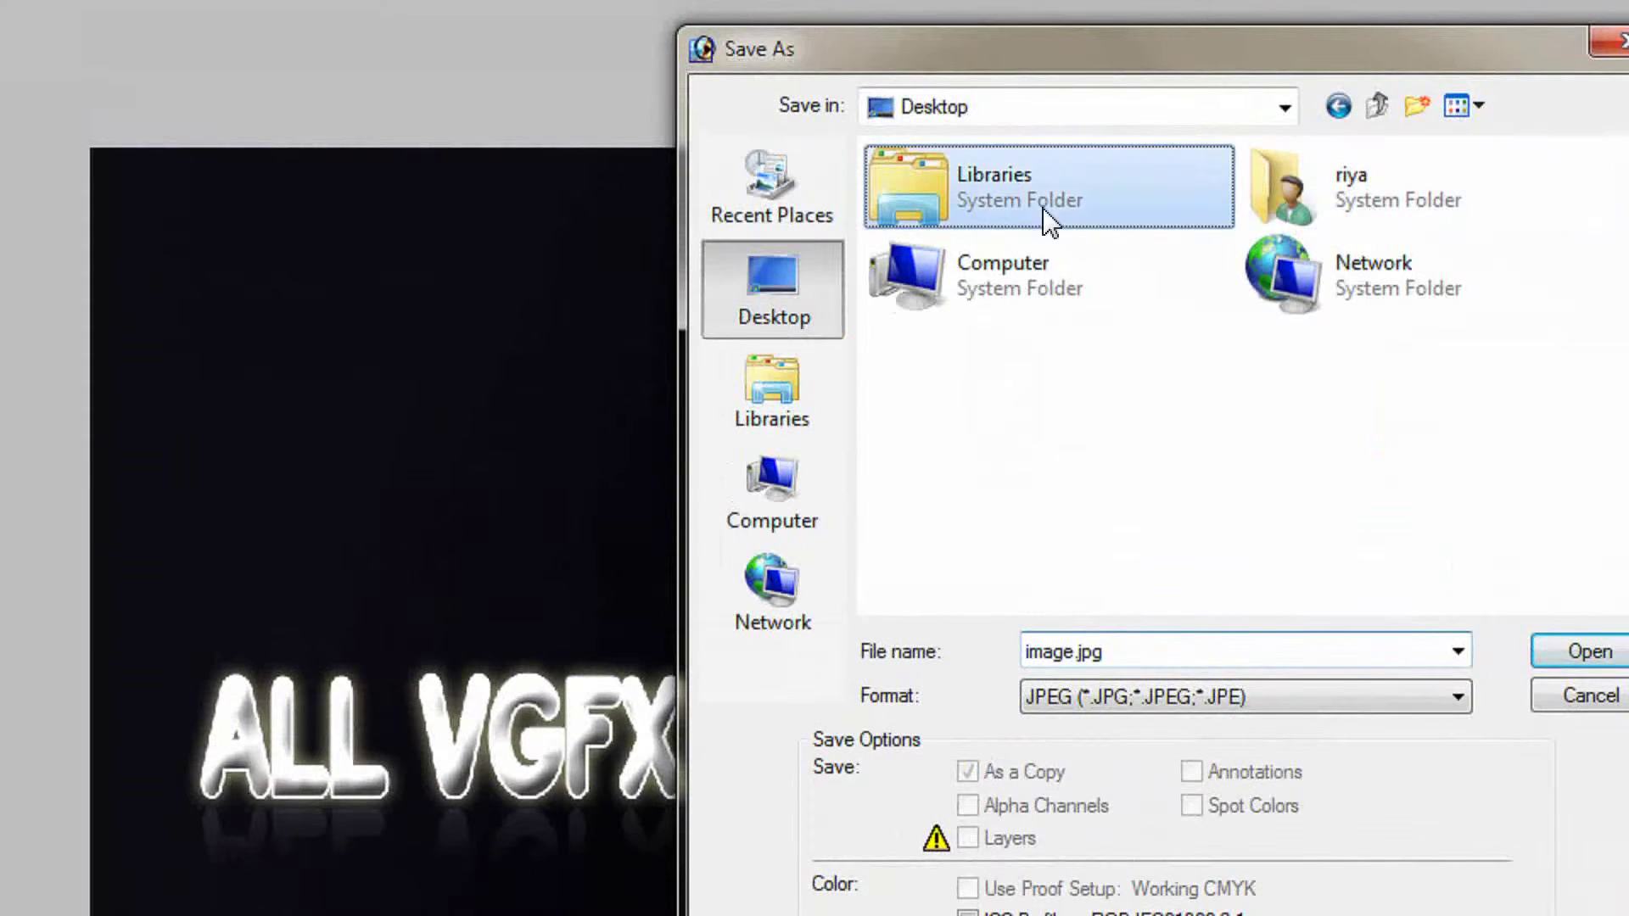
double_click(973, 297)
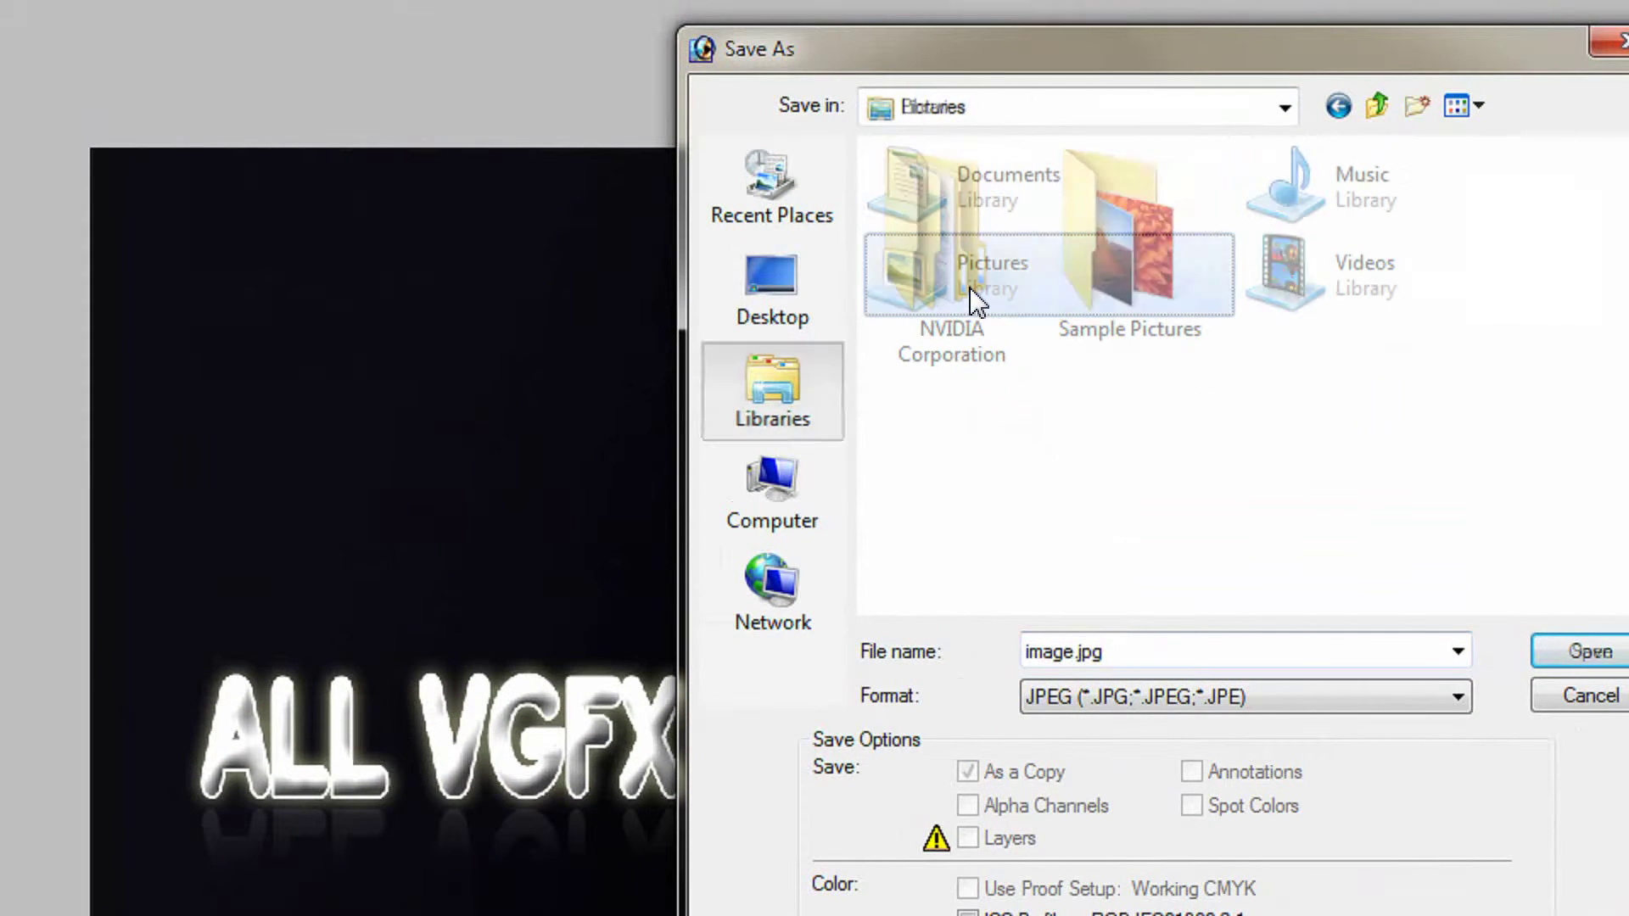
click(1228, 651)
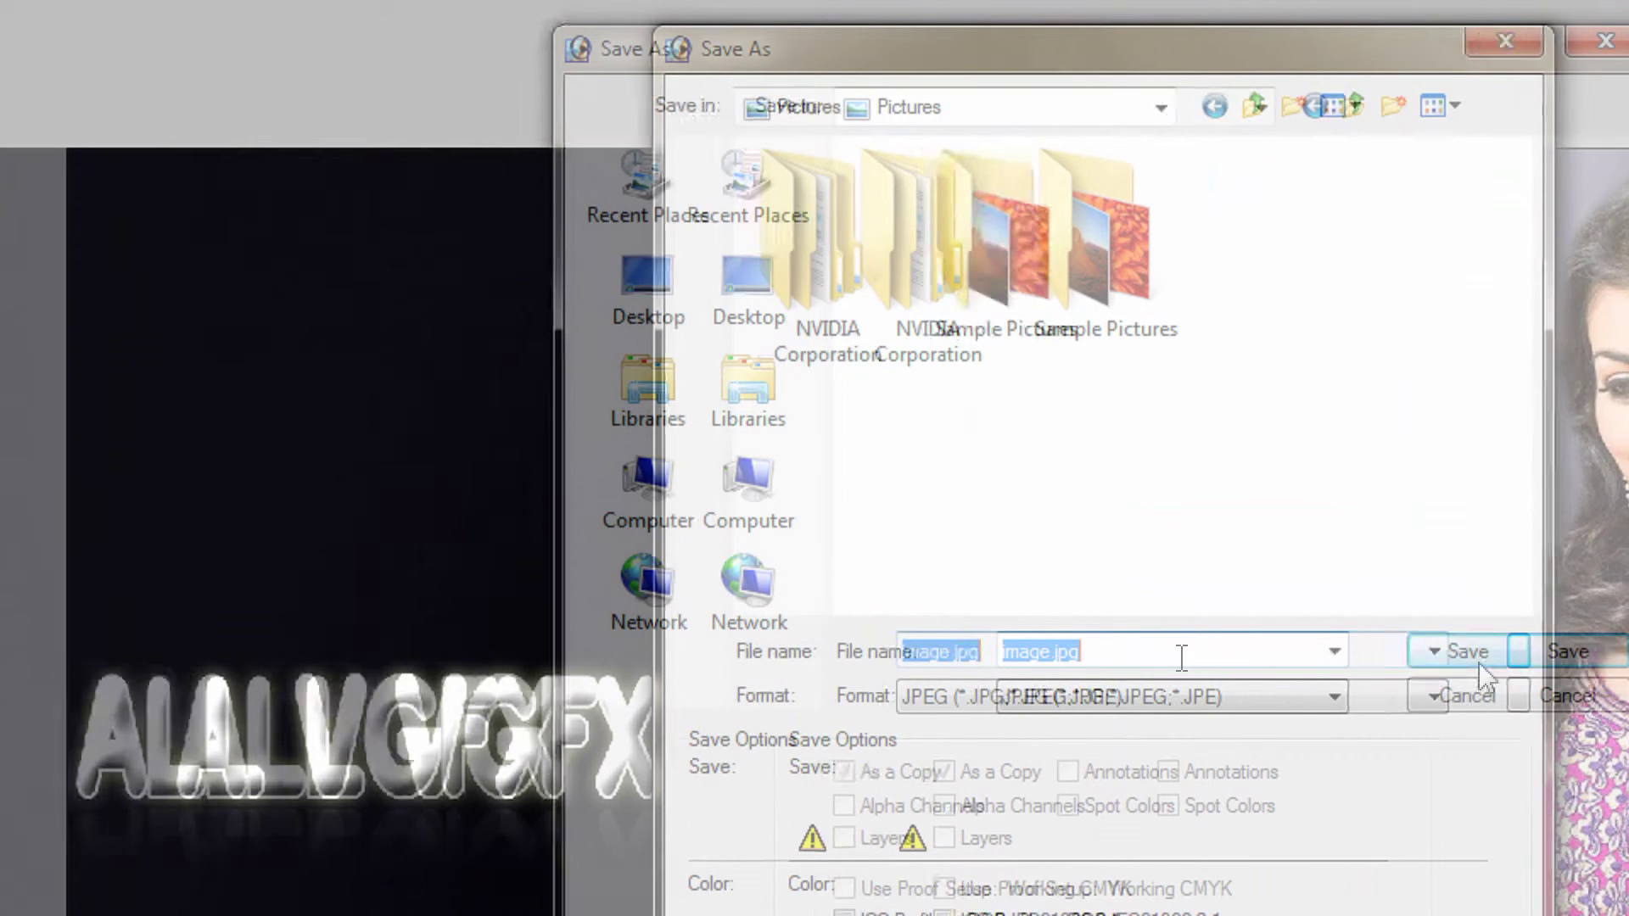
click(1411, 658)
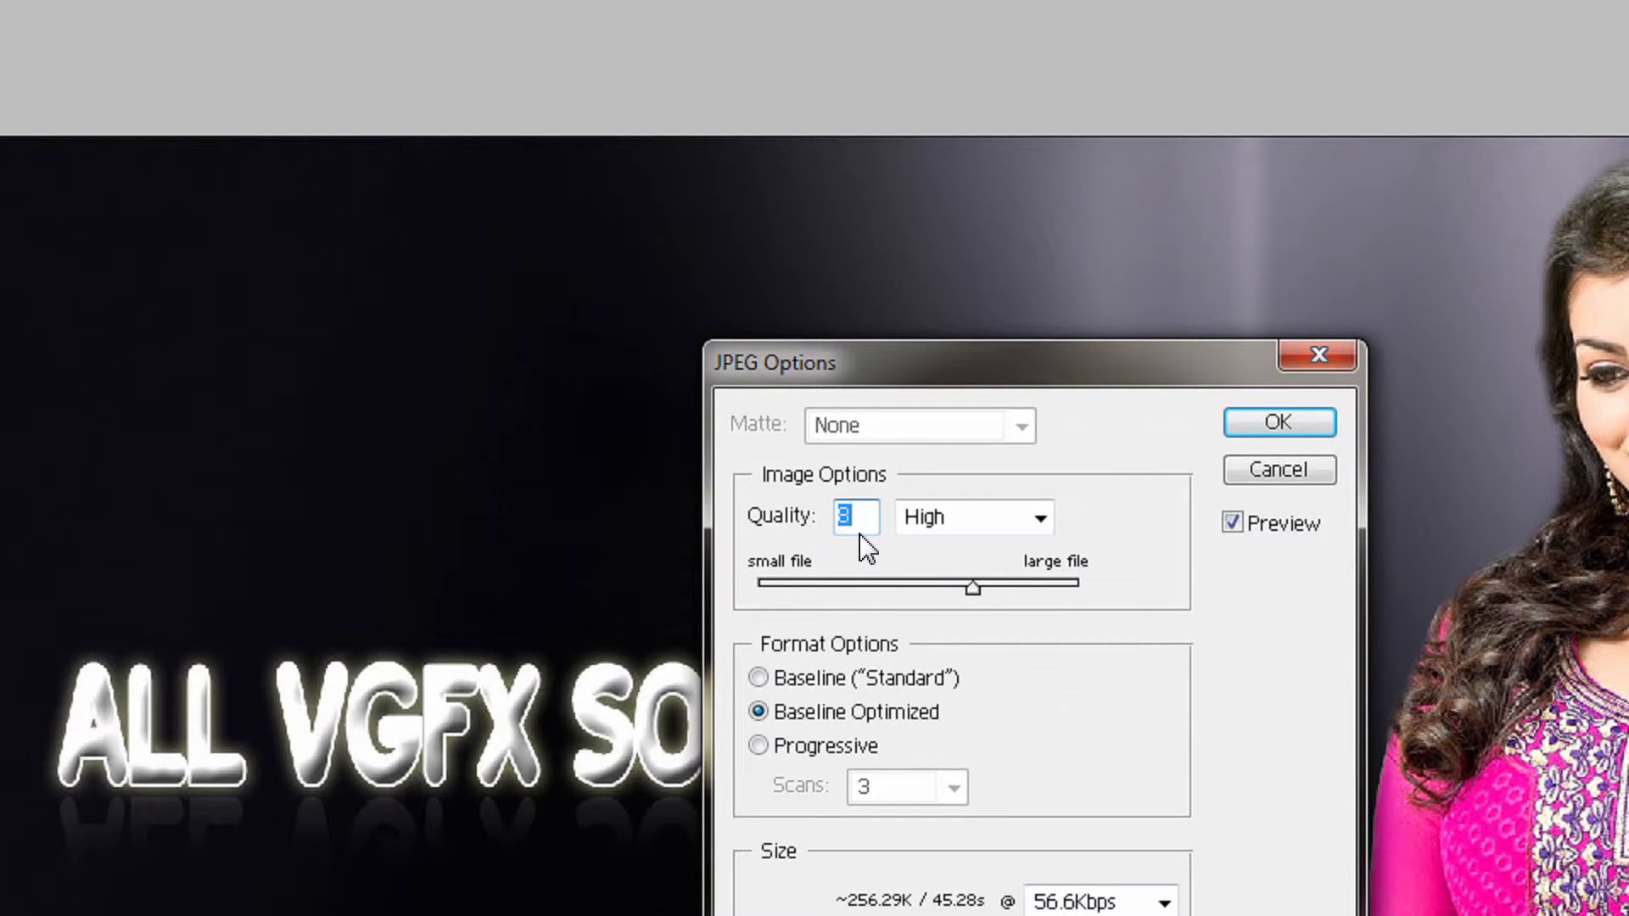
text(5)
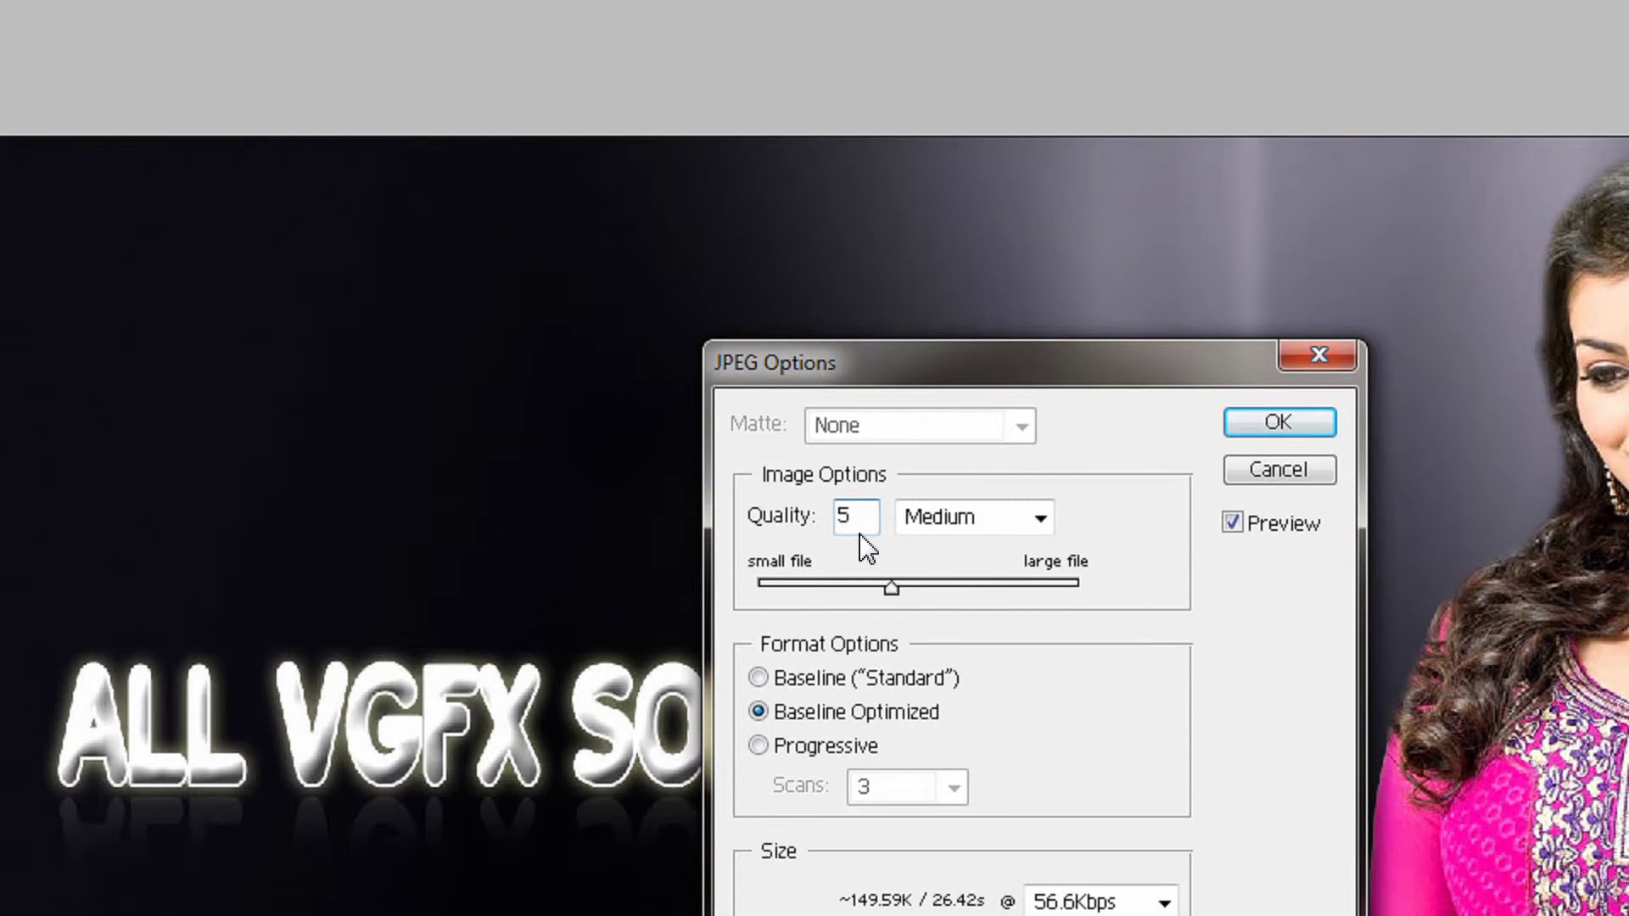
drag(891, 585, 1091, 608)
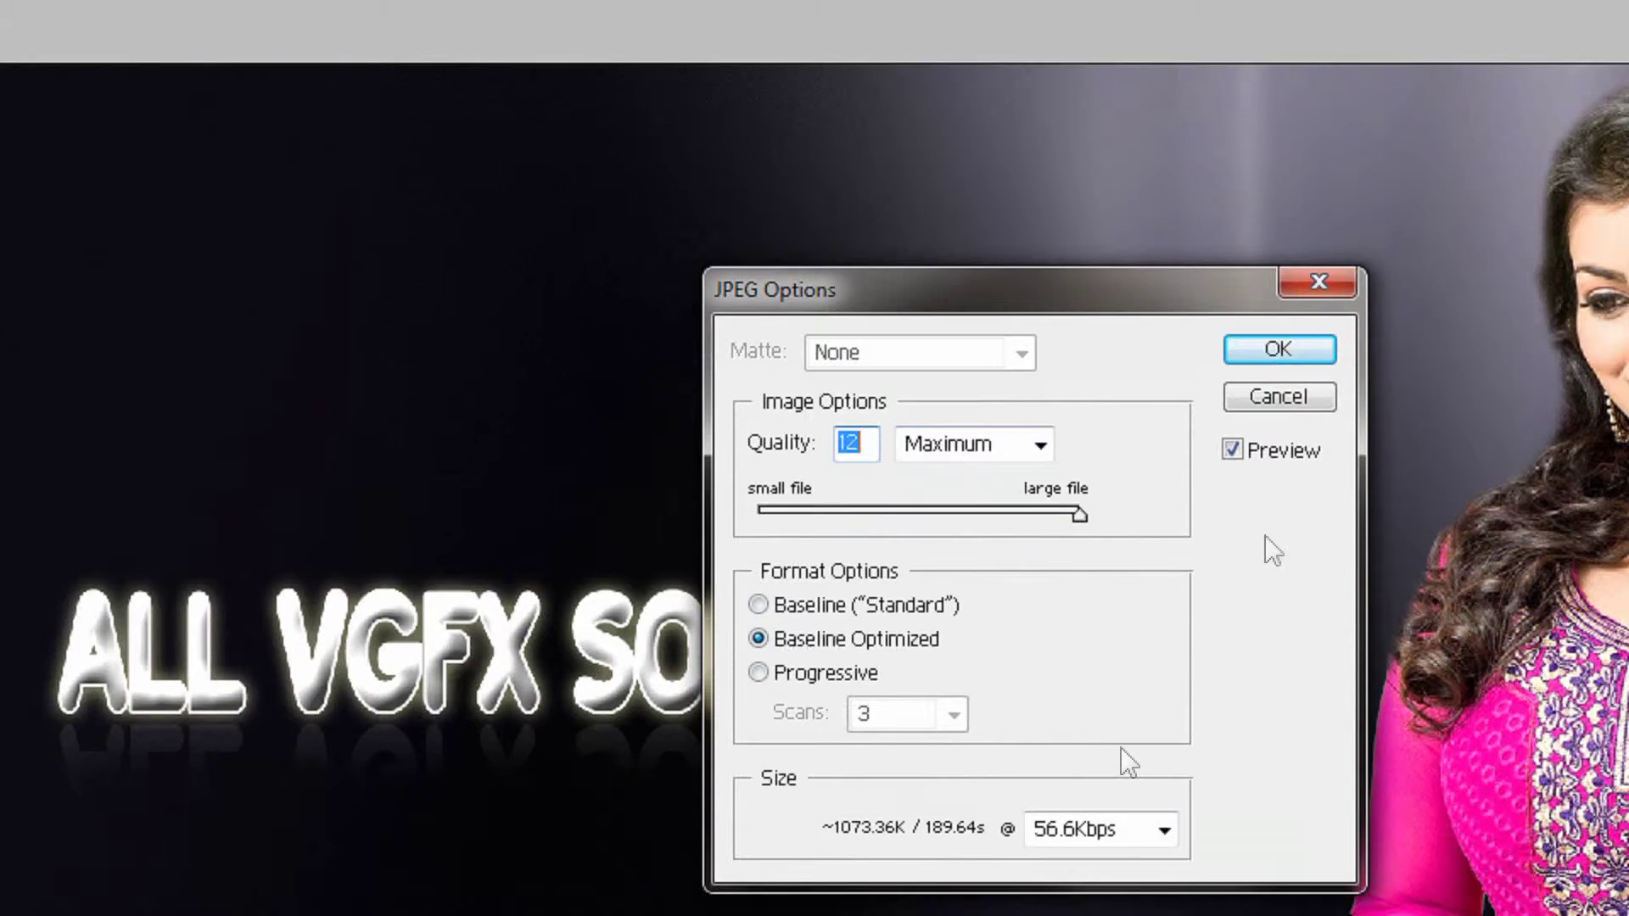
click(1275, 343)
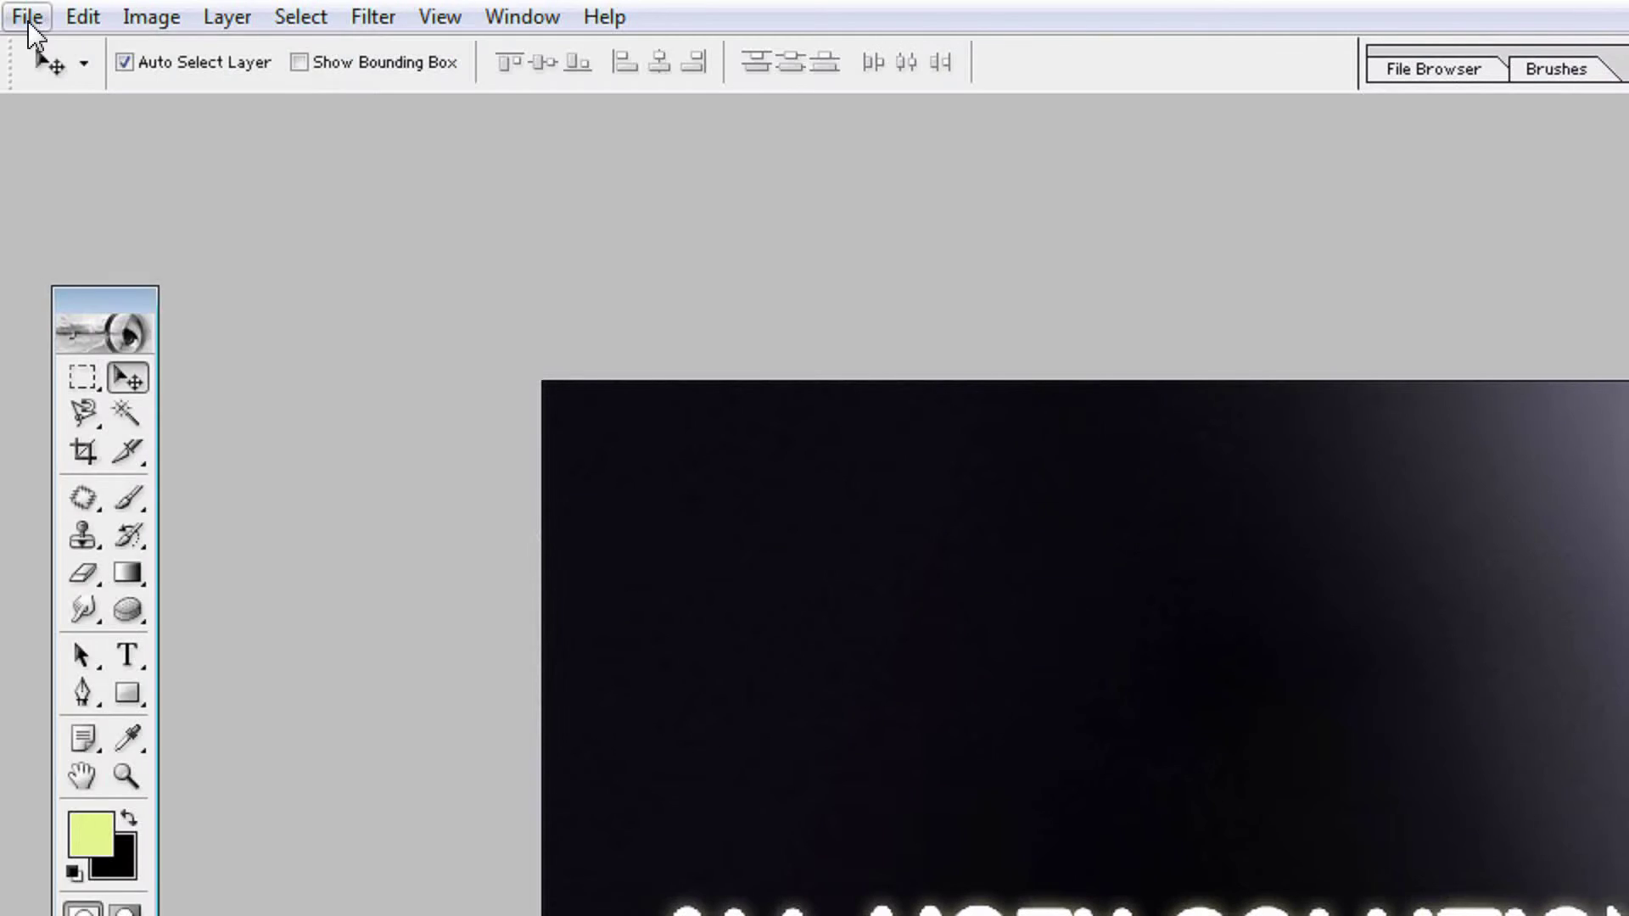
Close the Untitled-1 banner and the woman's photo, discarding unsaved changes to both.
click(26, 17)
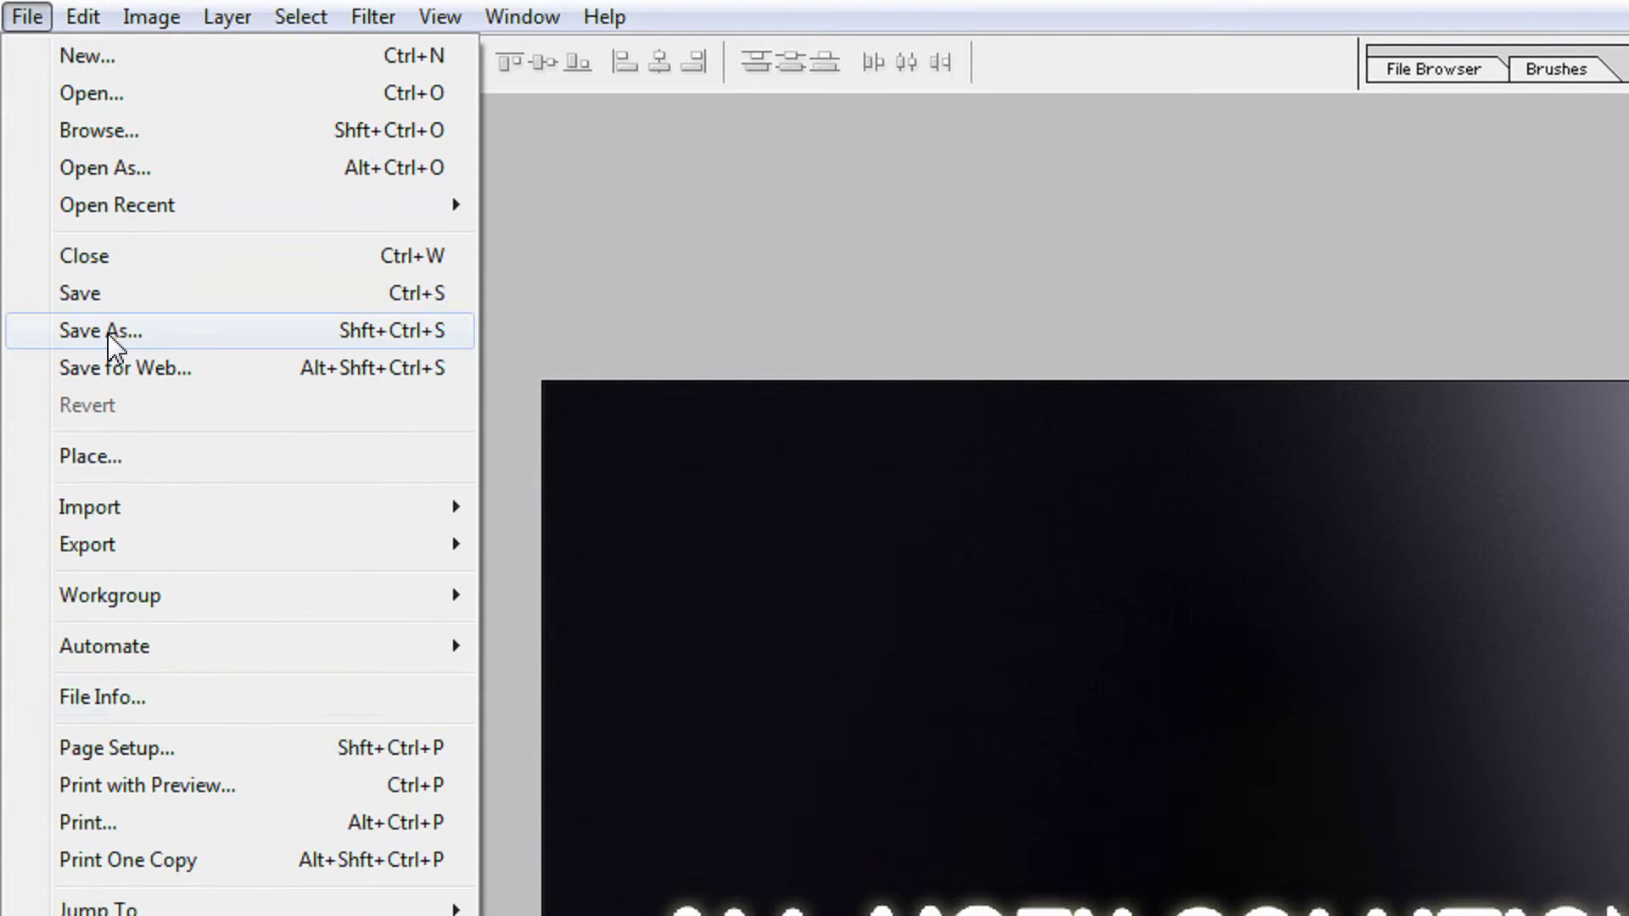
click(288, 257)
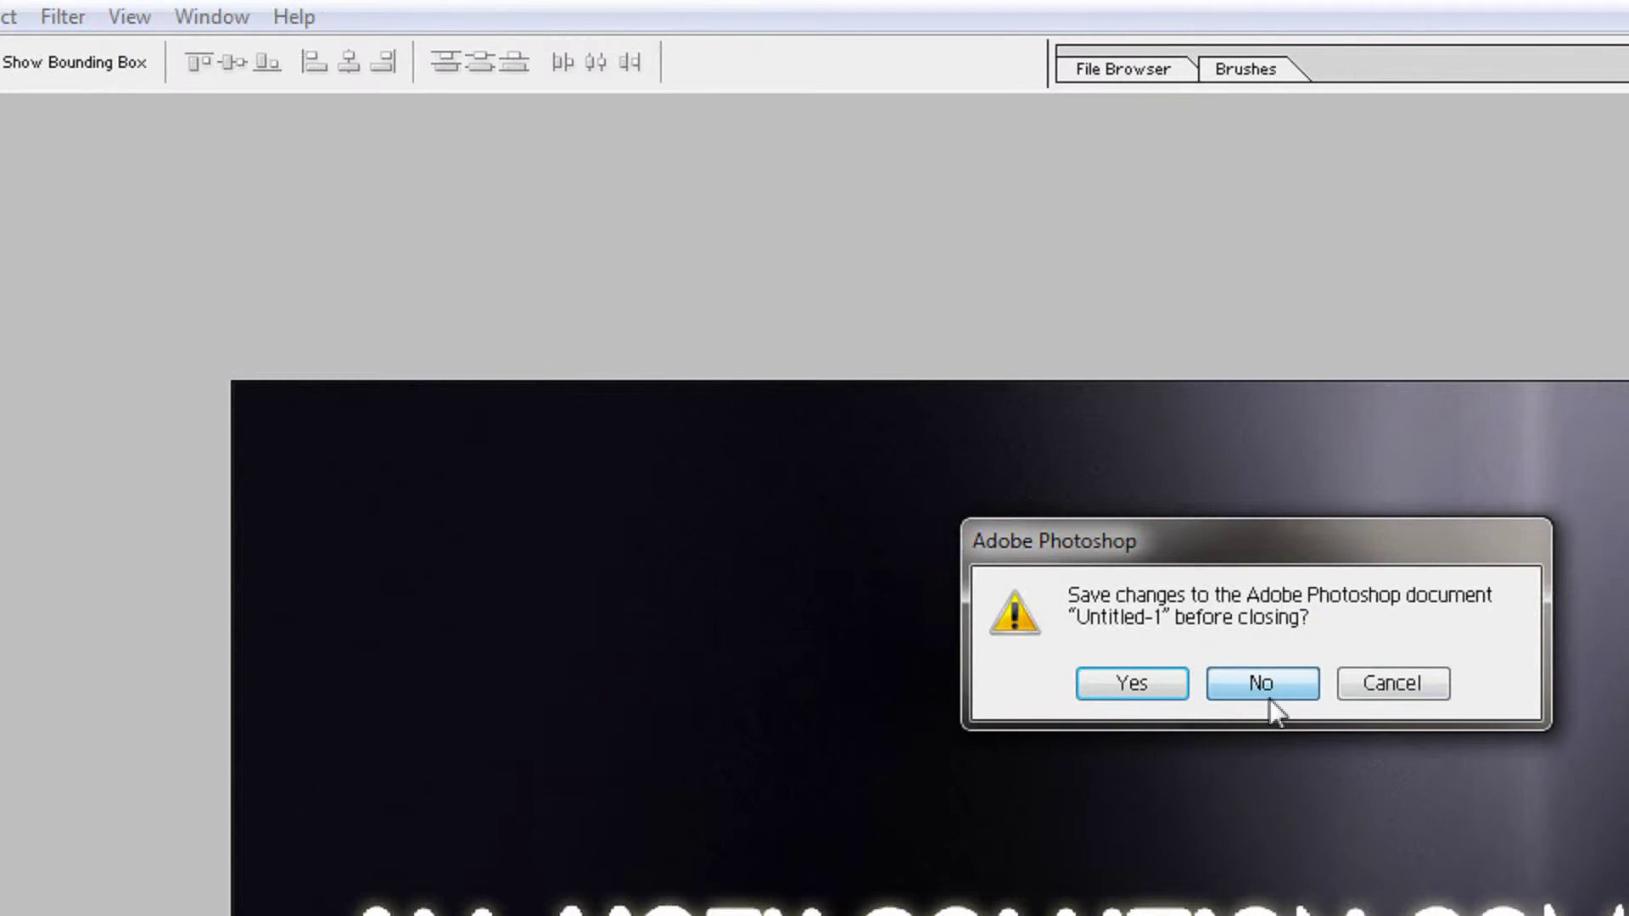
click(1262, 683)
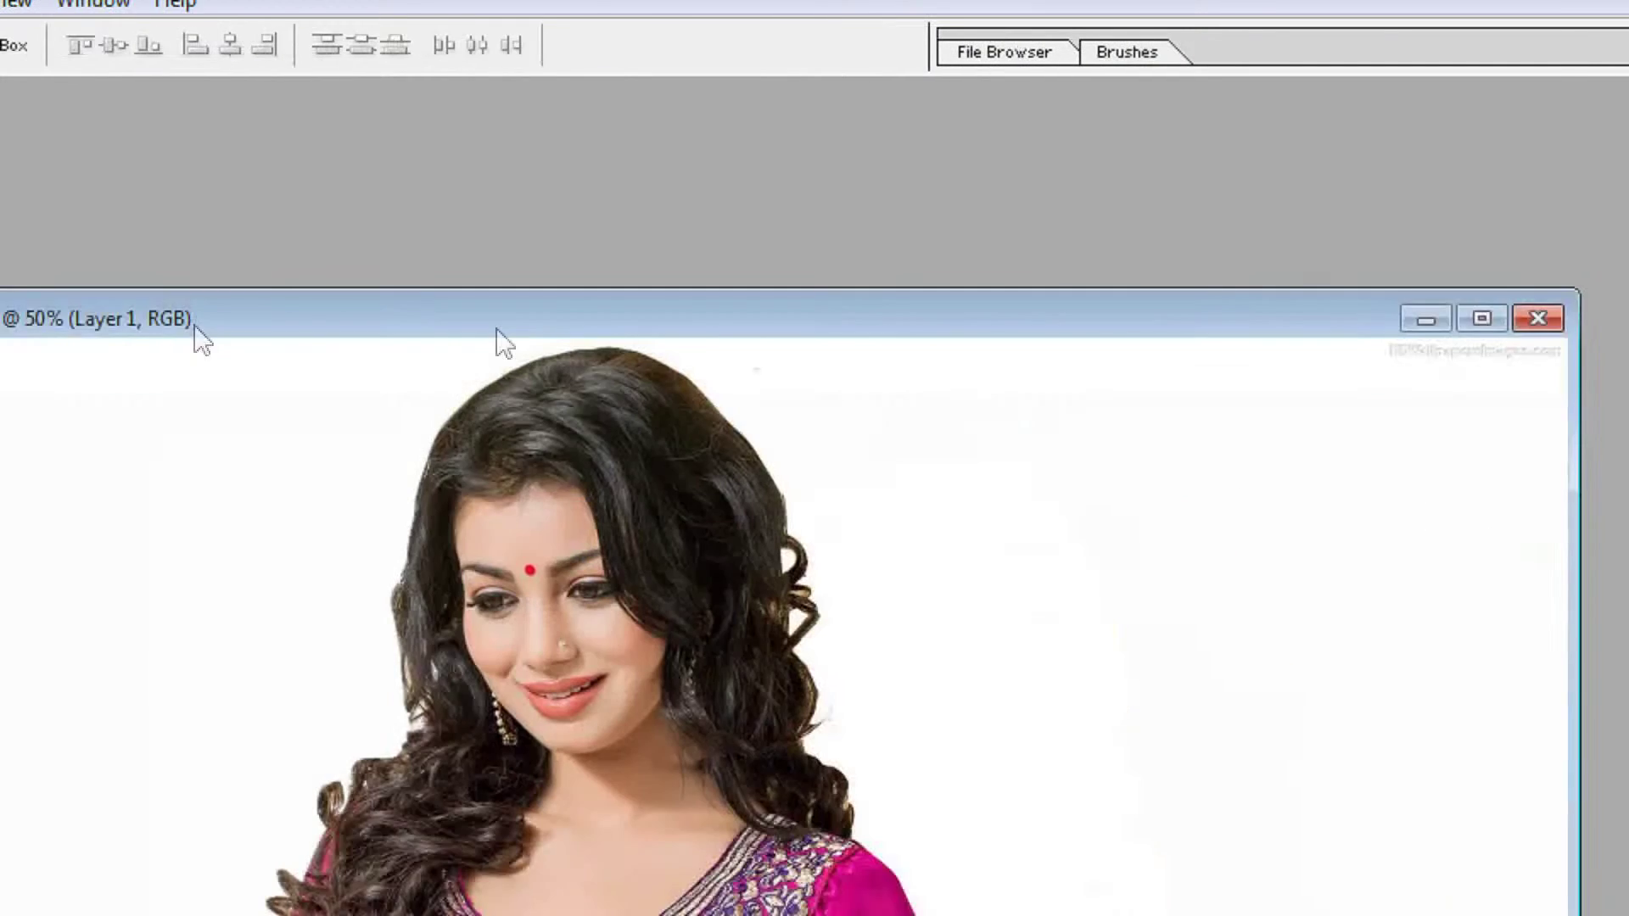
click(1372, 319)
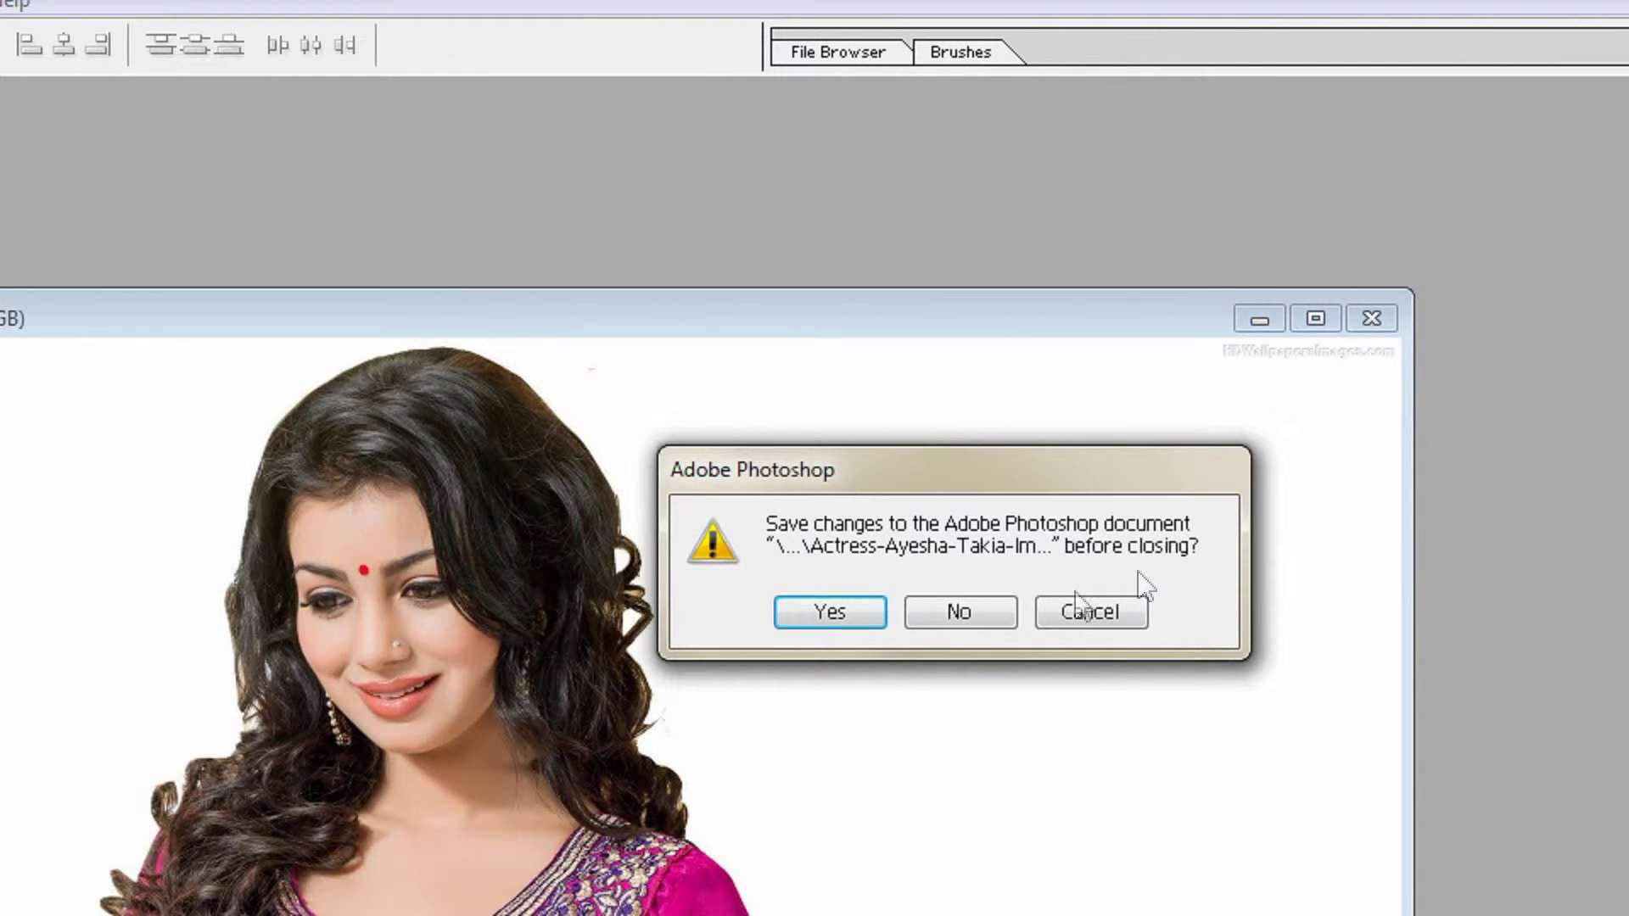
click(986, 618)
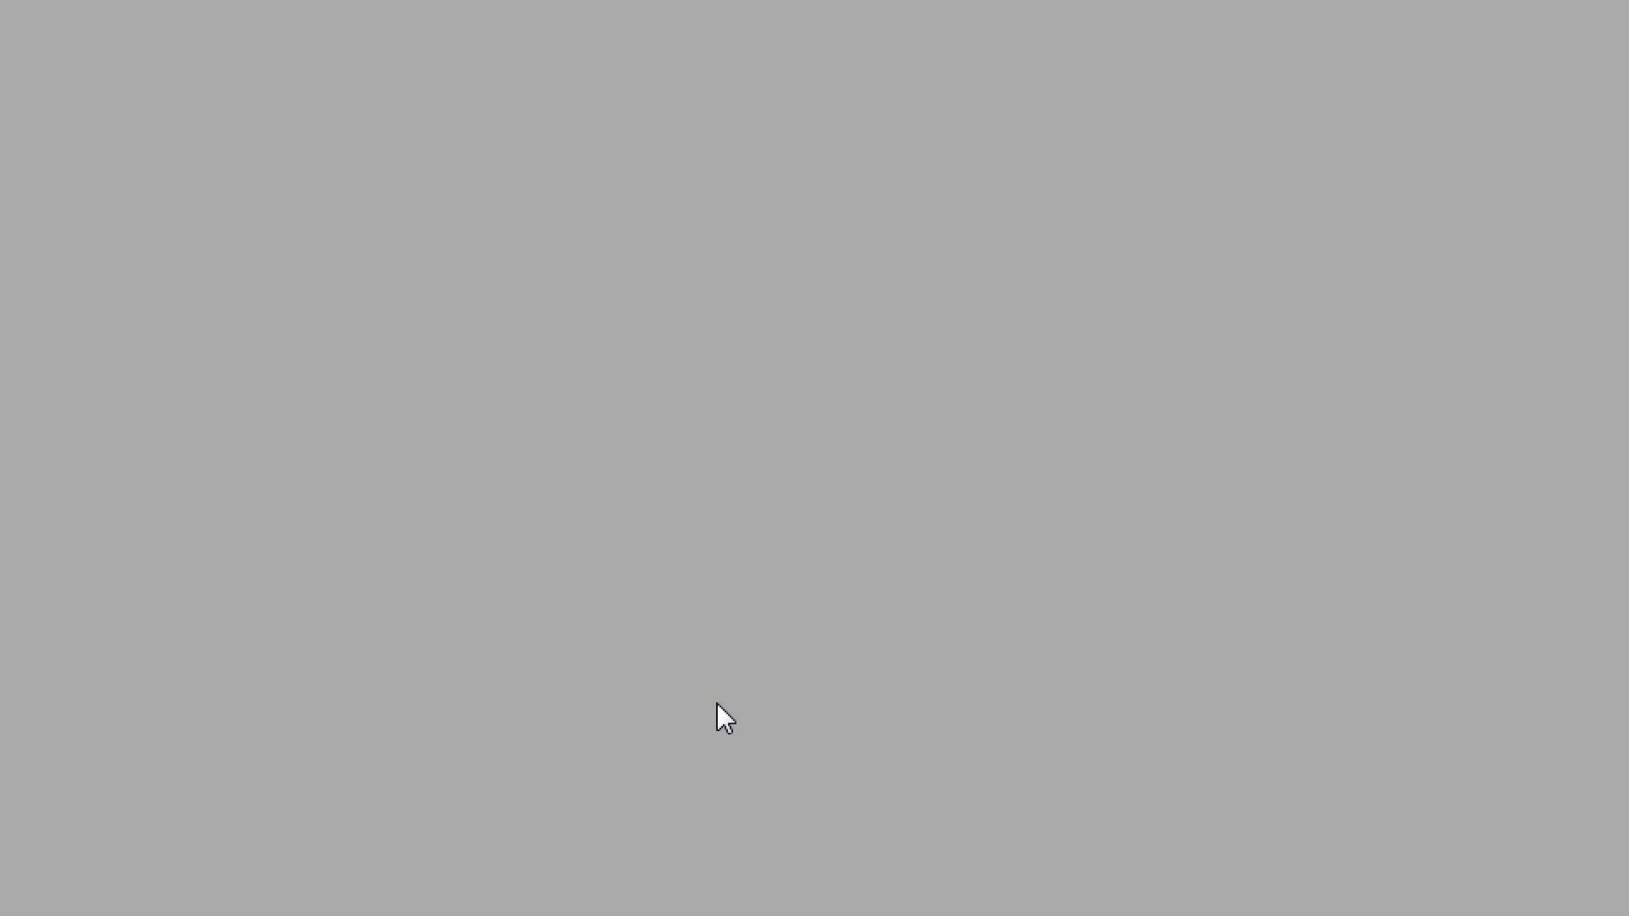
Open the saved image.jpg and reposition its document window.
double_click(666, 503)
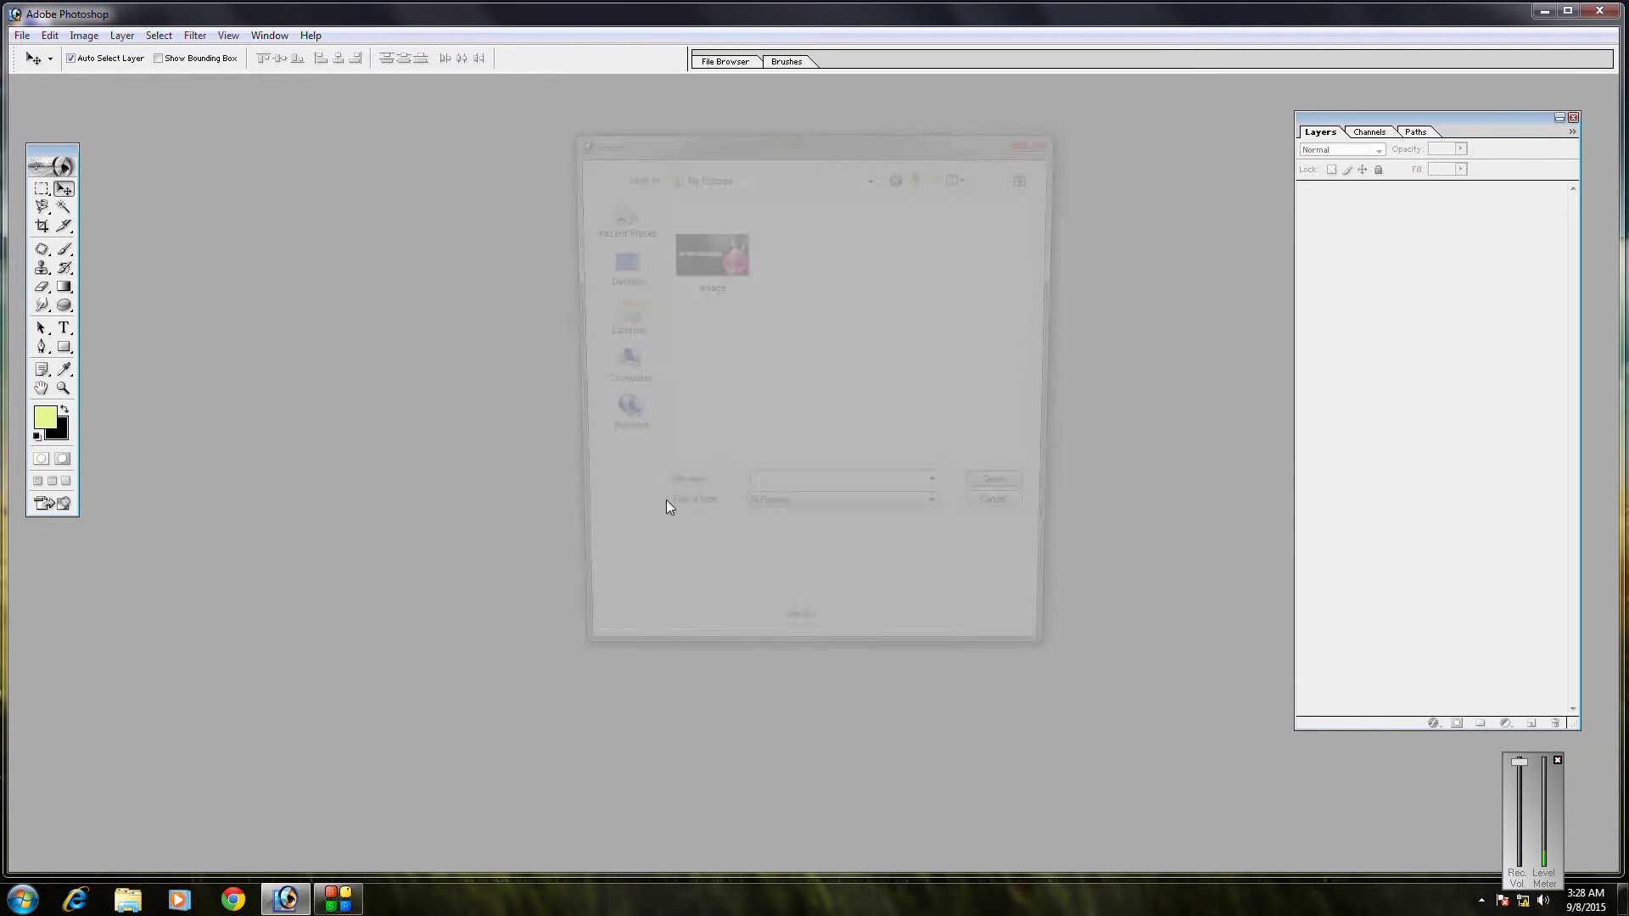
double_click(712, 254)
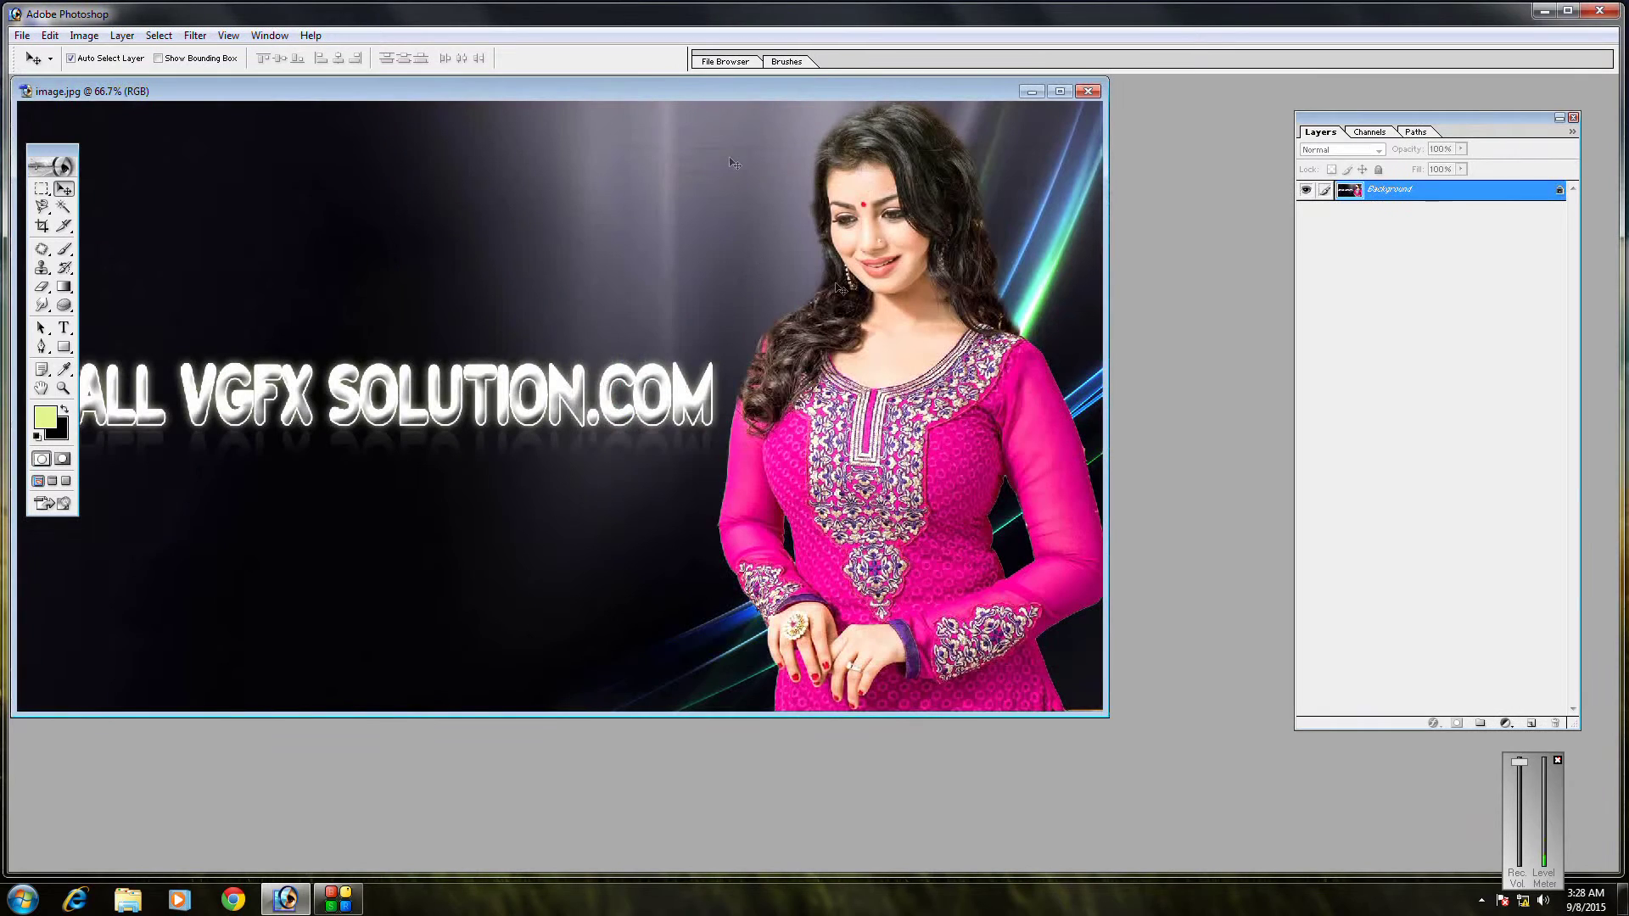
drag(630, 91, 750, 158)
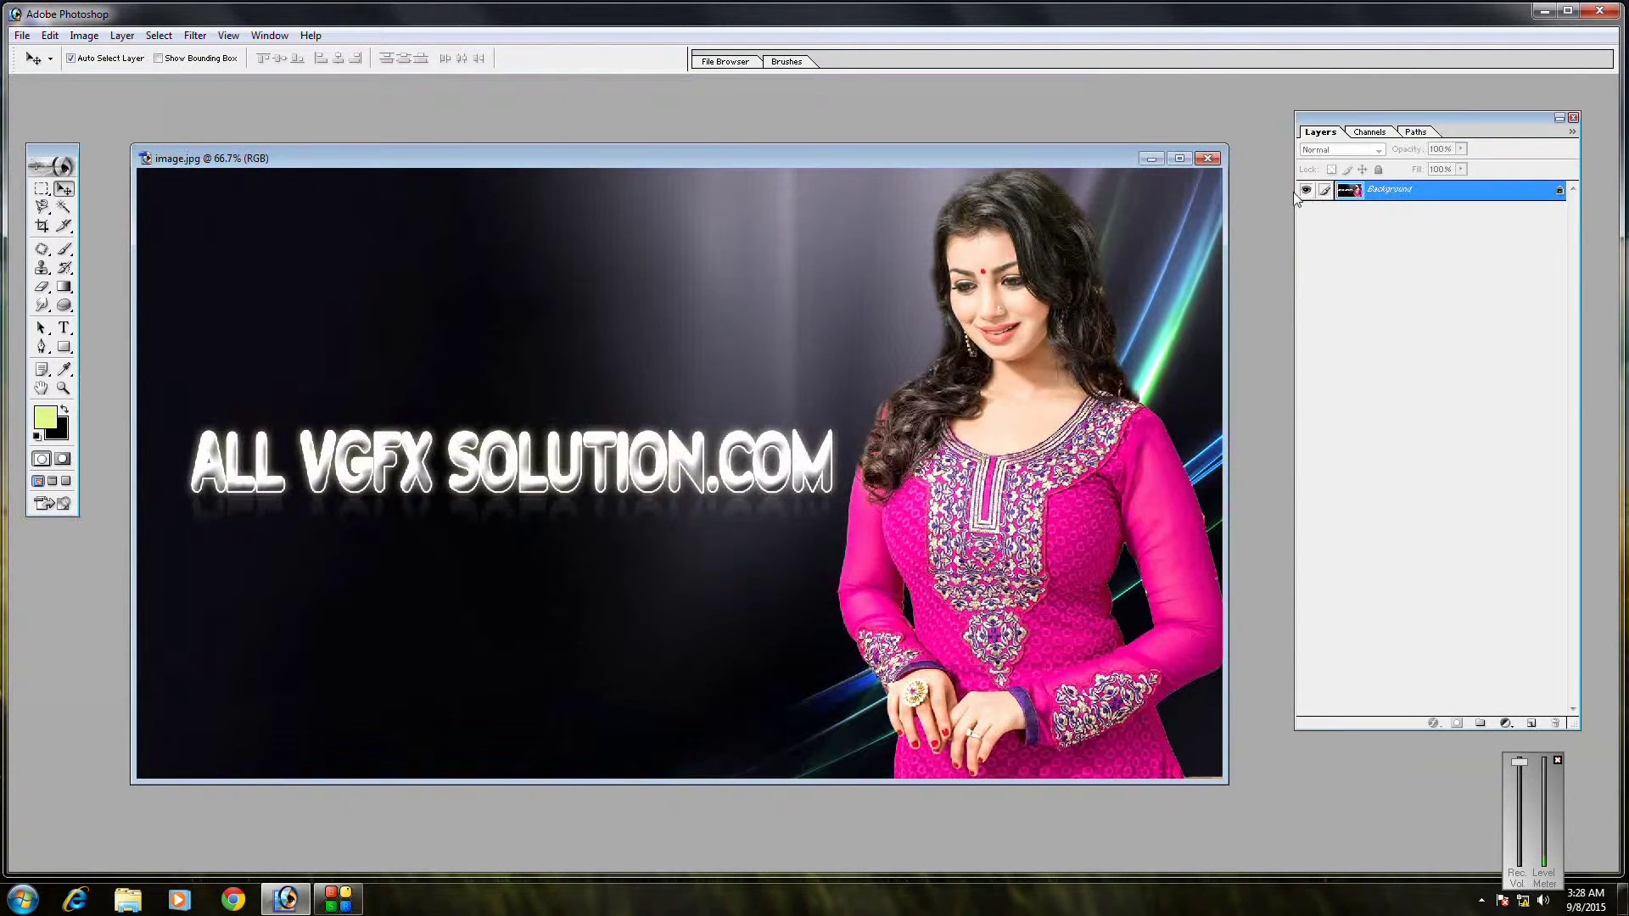
Convert the Background into an editable Layer 0, enlarge the window, and discard a test layer.
double_click(1501, 196)
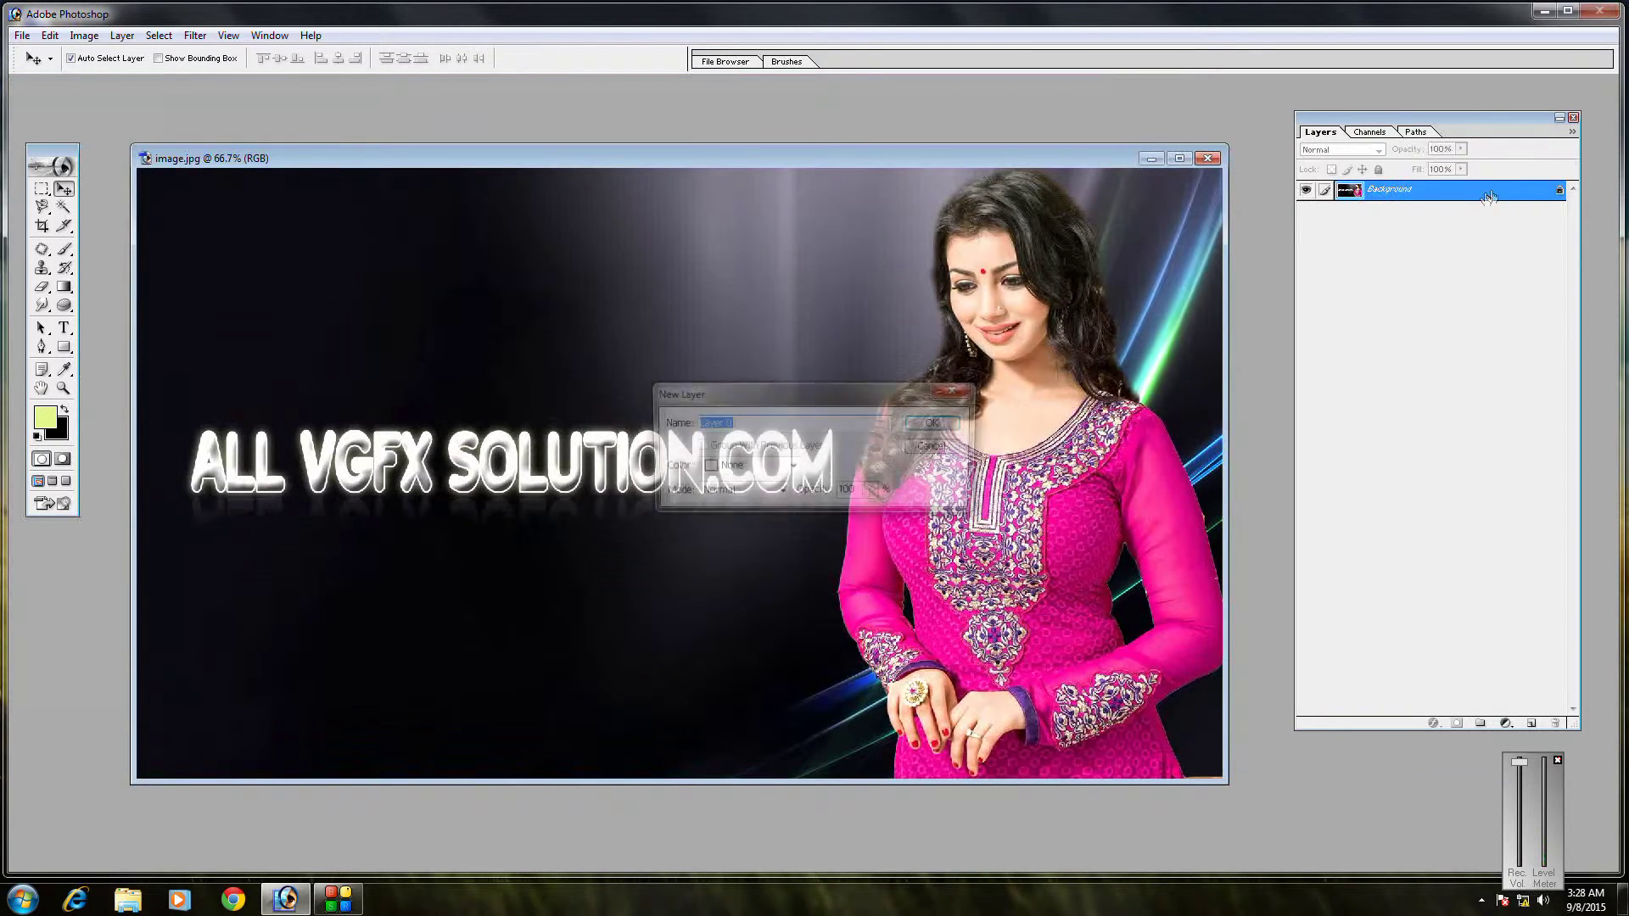
key(Return)
click(1306, 190)
click(1307, 190)
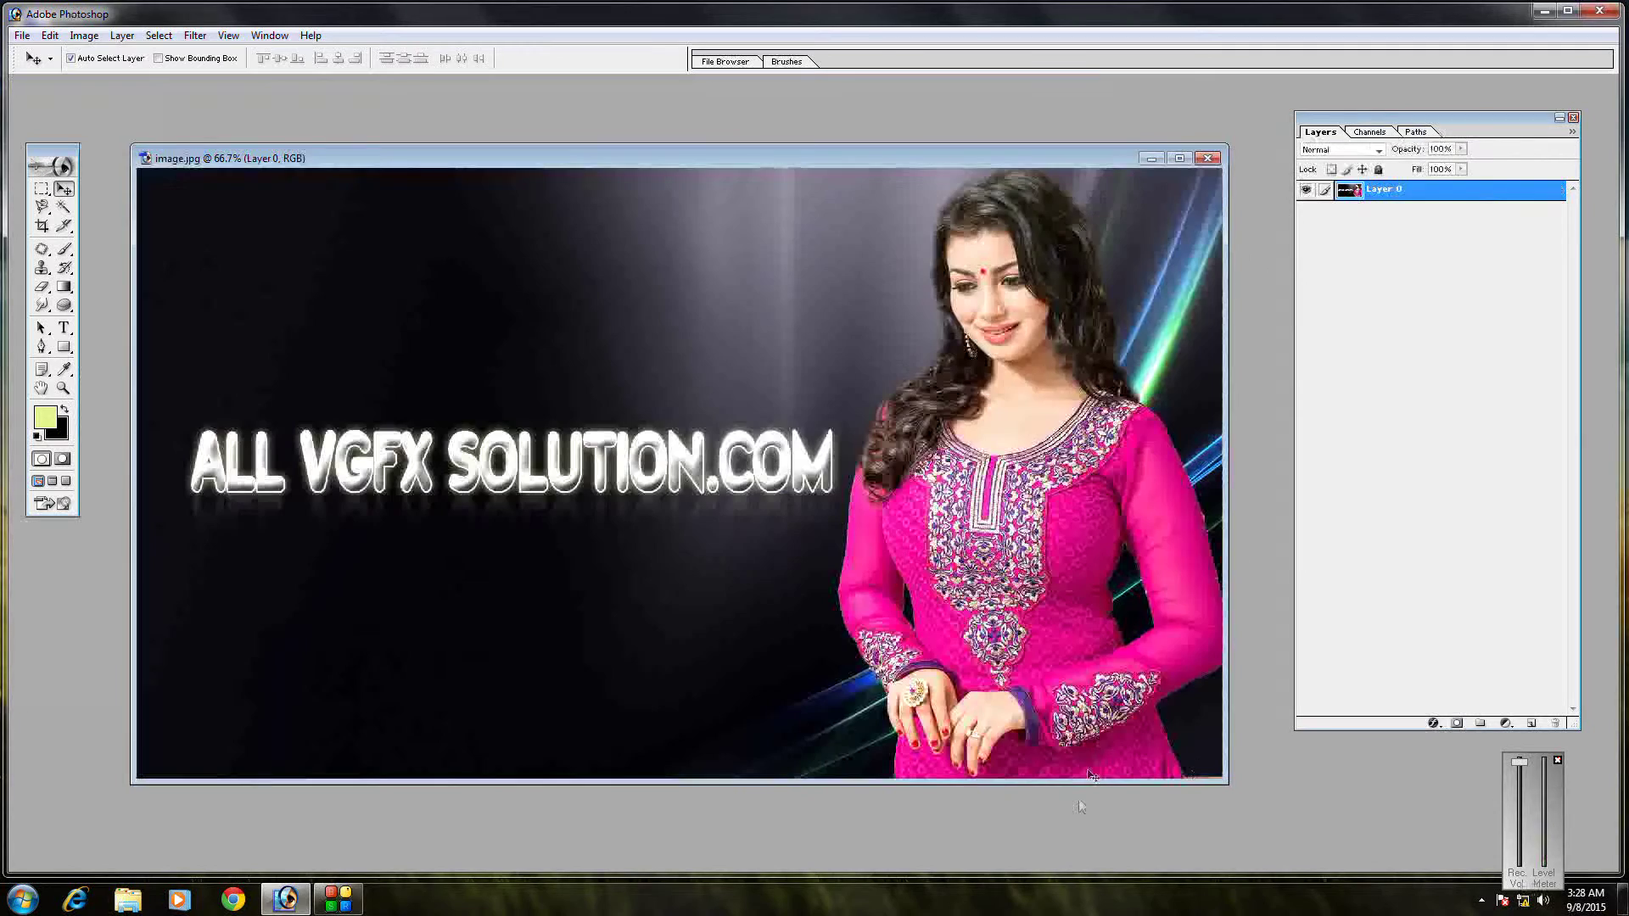
drag(1222, 785, 1239, 829)
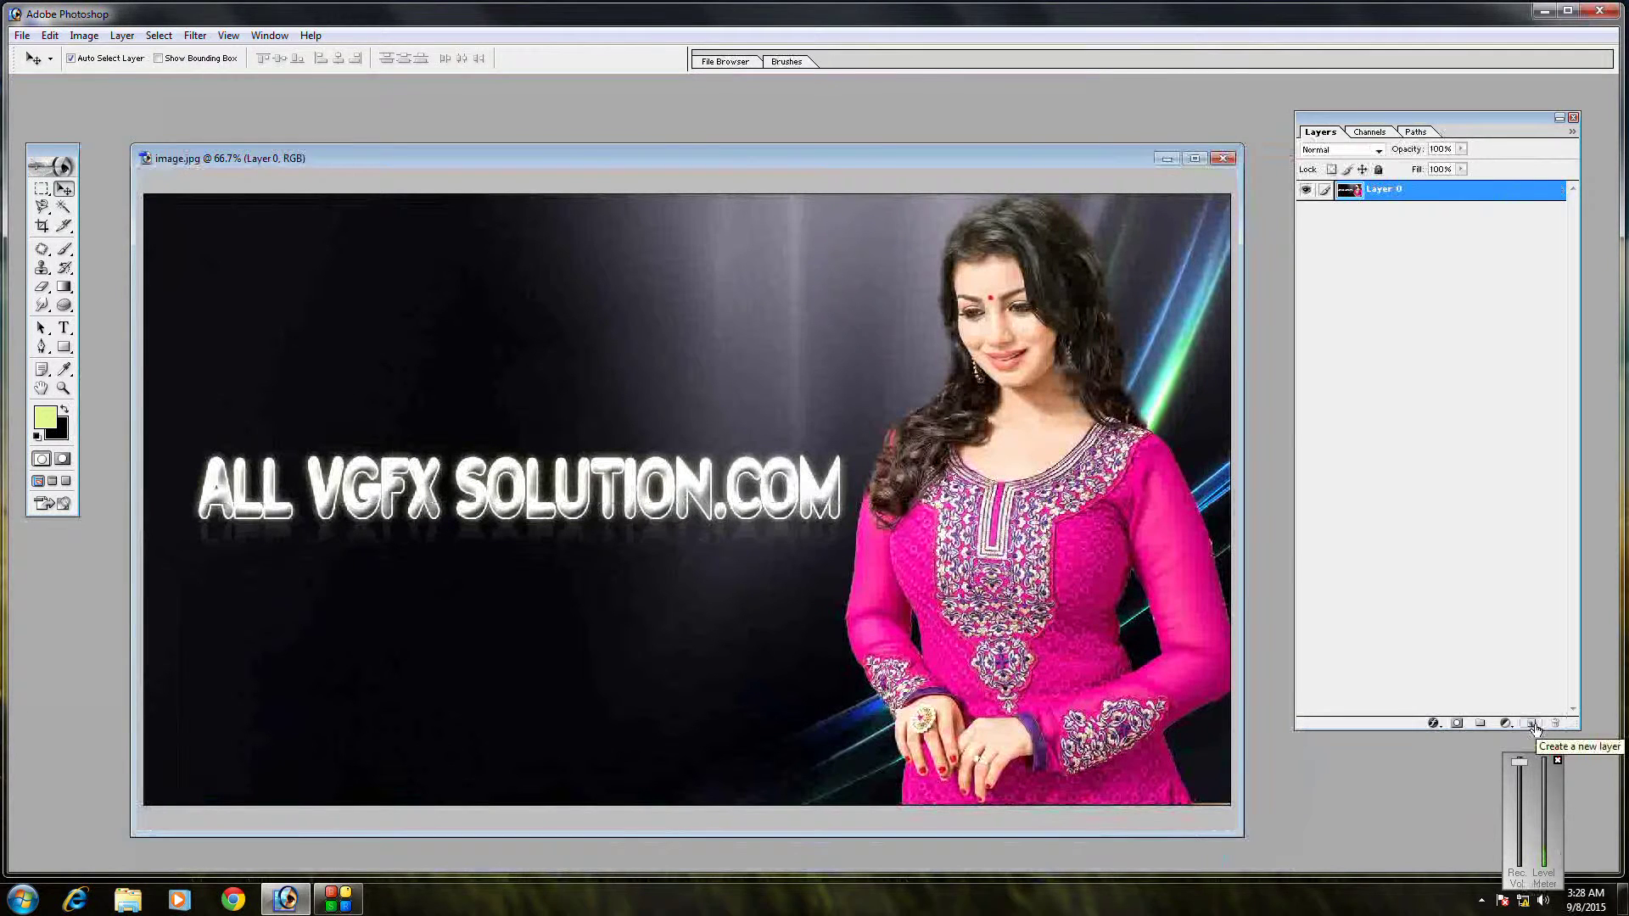
click(1532, 723)
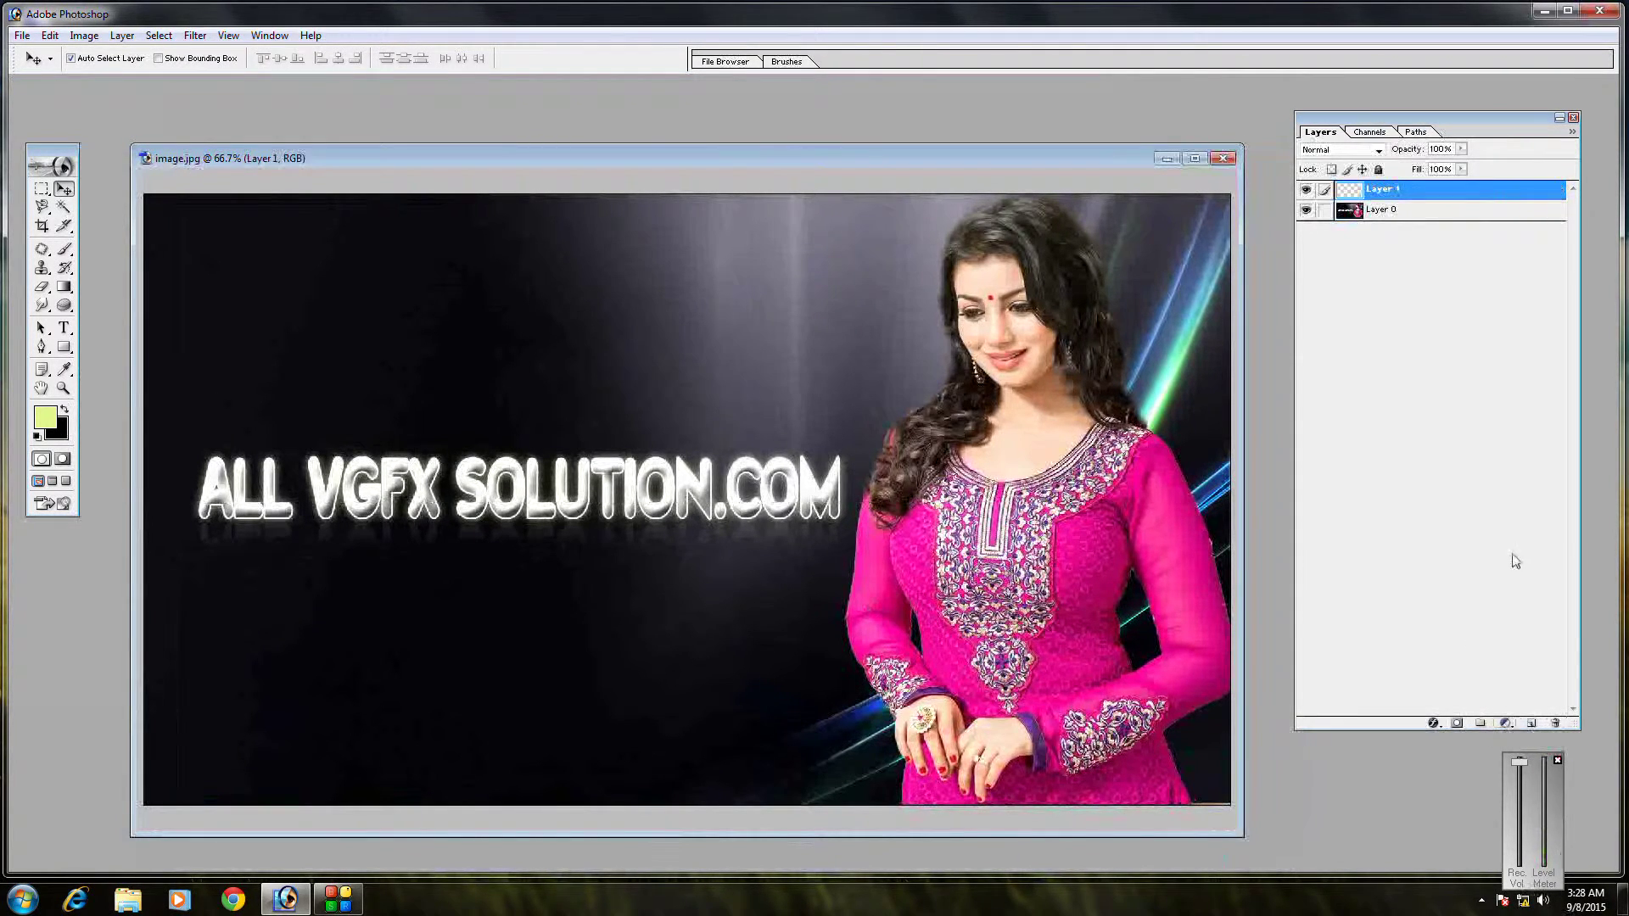
mouse_move(1358, 187)
mouse_down()
mouse_move(1561, 746)
mouse_move(1554, 724)
mouse_up()
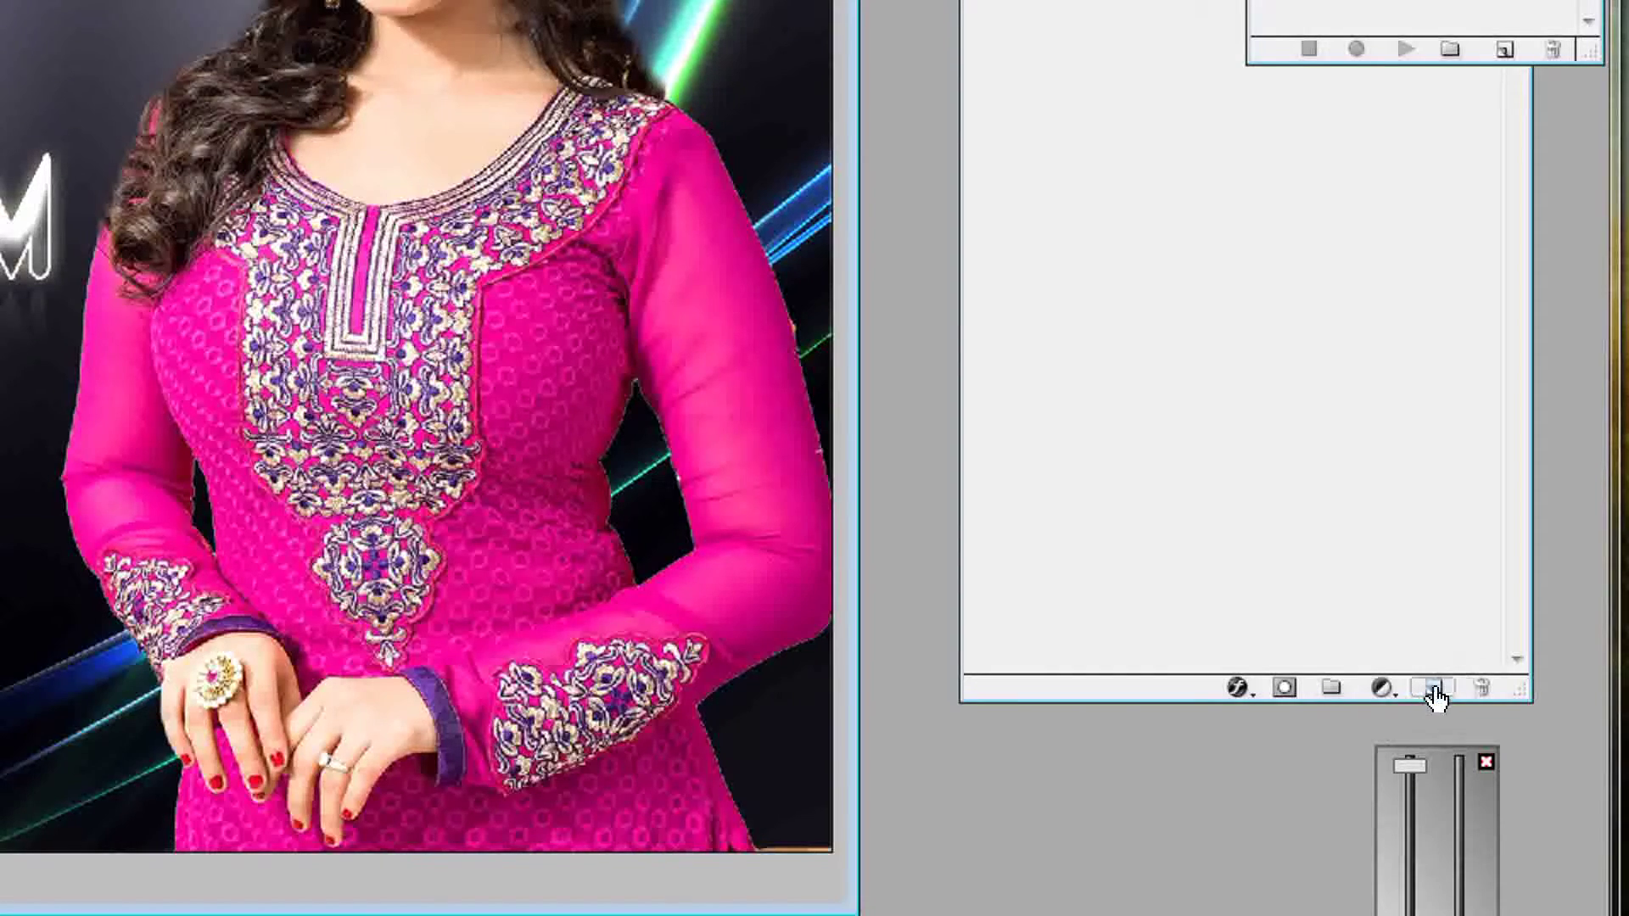
On a new Layer 1, lay a cyan foreground-colour gradient across the canvas.
click(1433, 689)
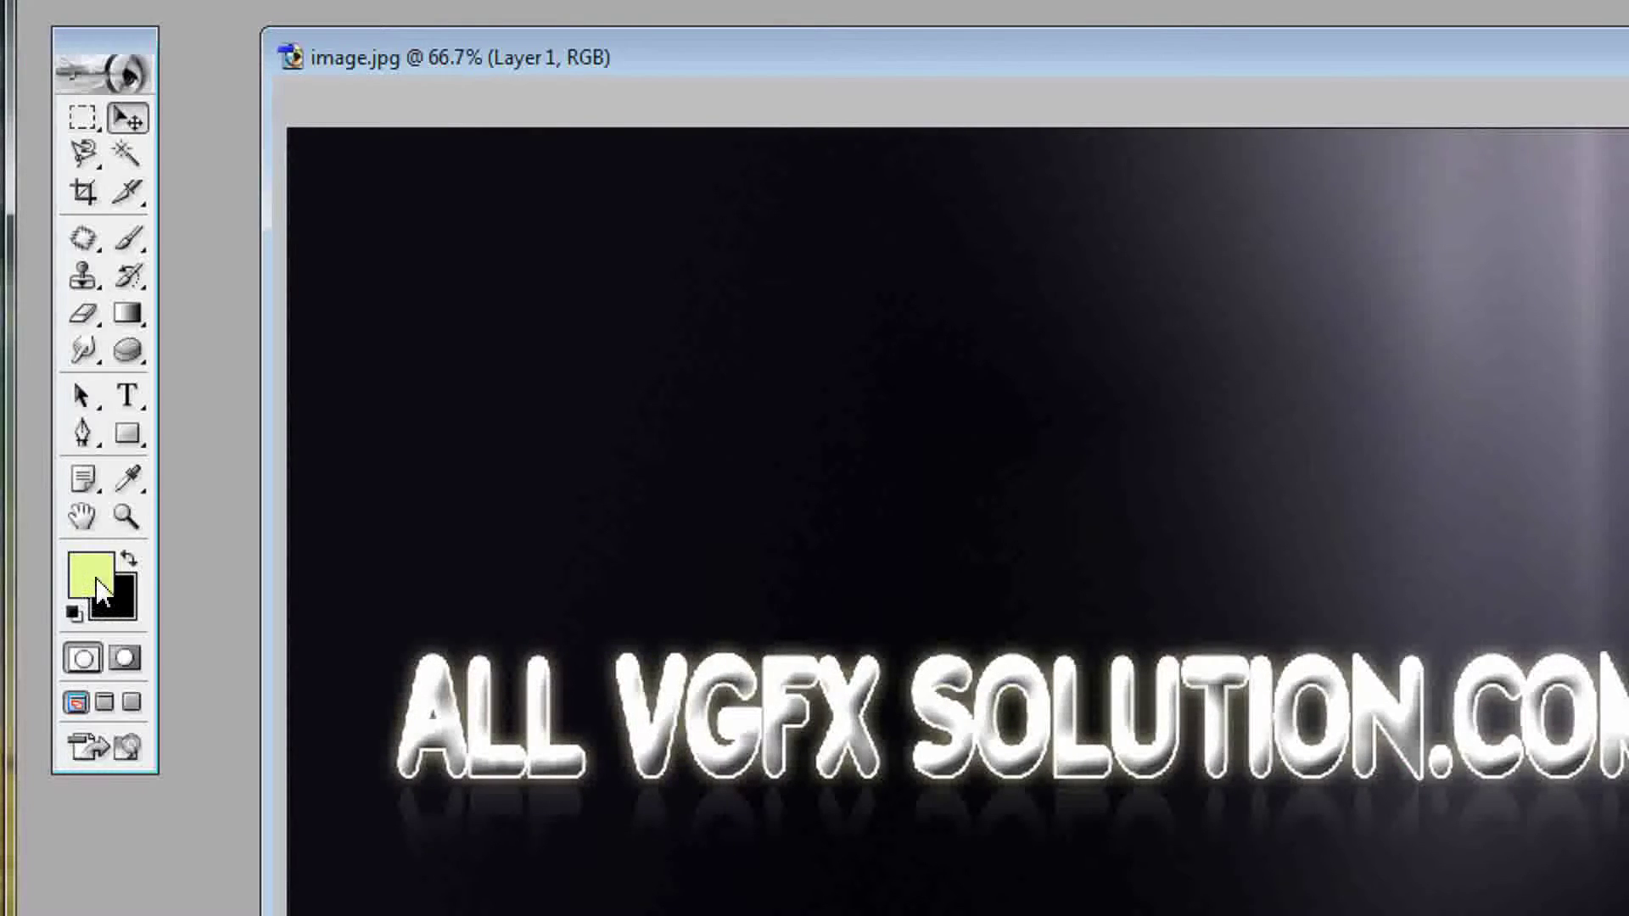
click(101, 586)
text(248)
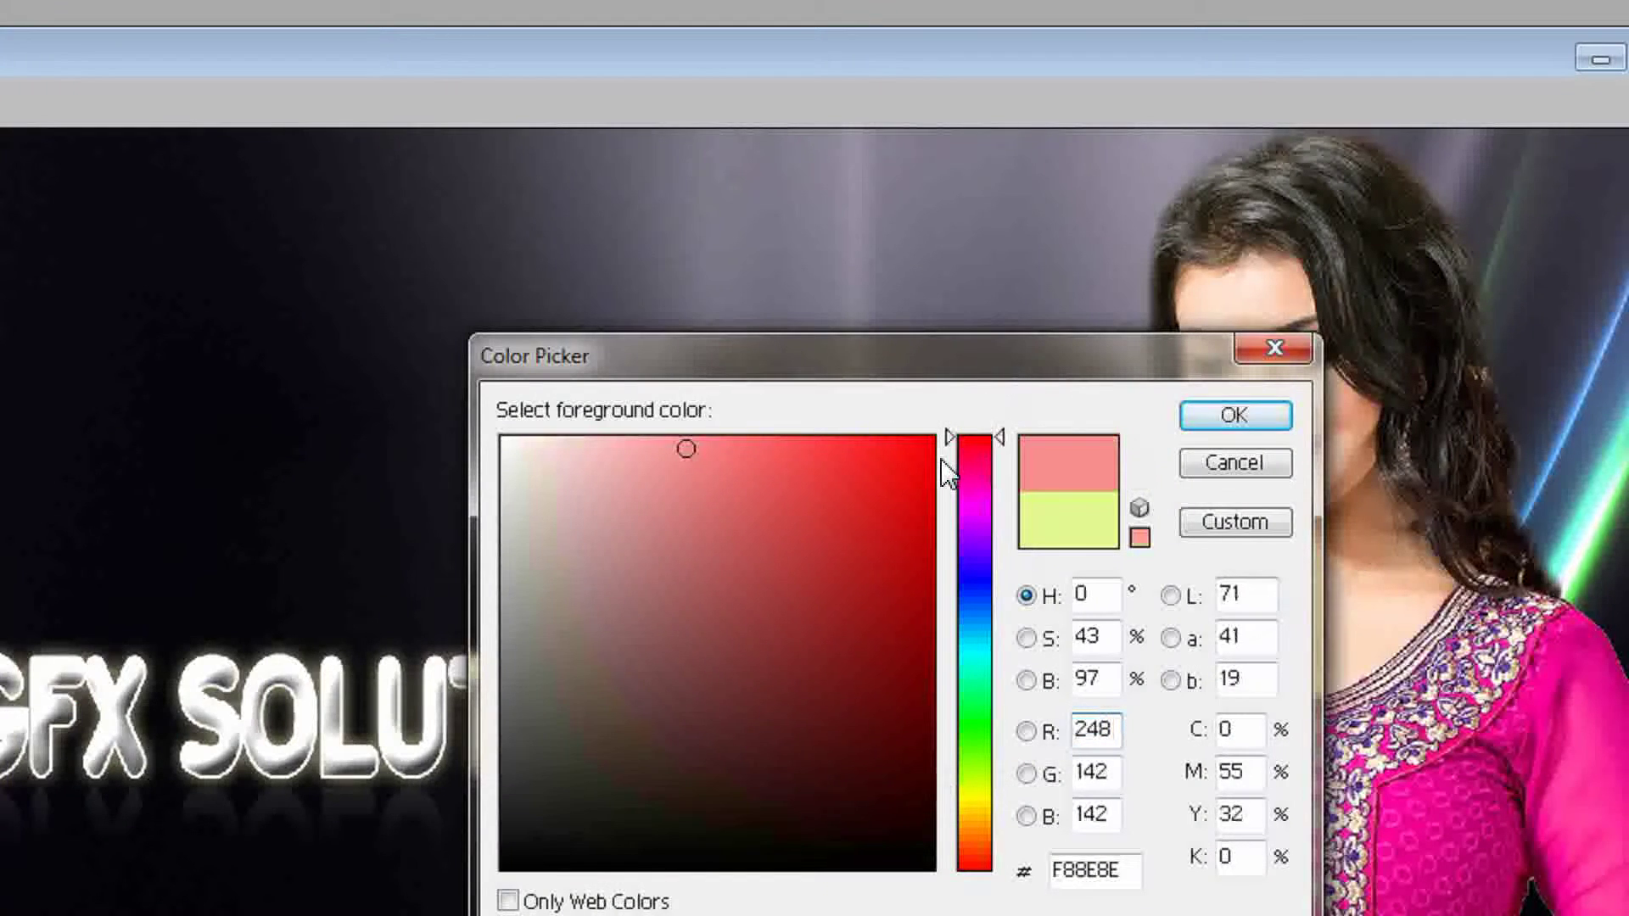
click(935, 437)
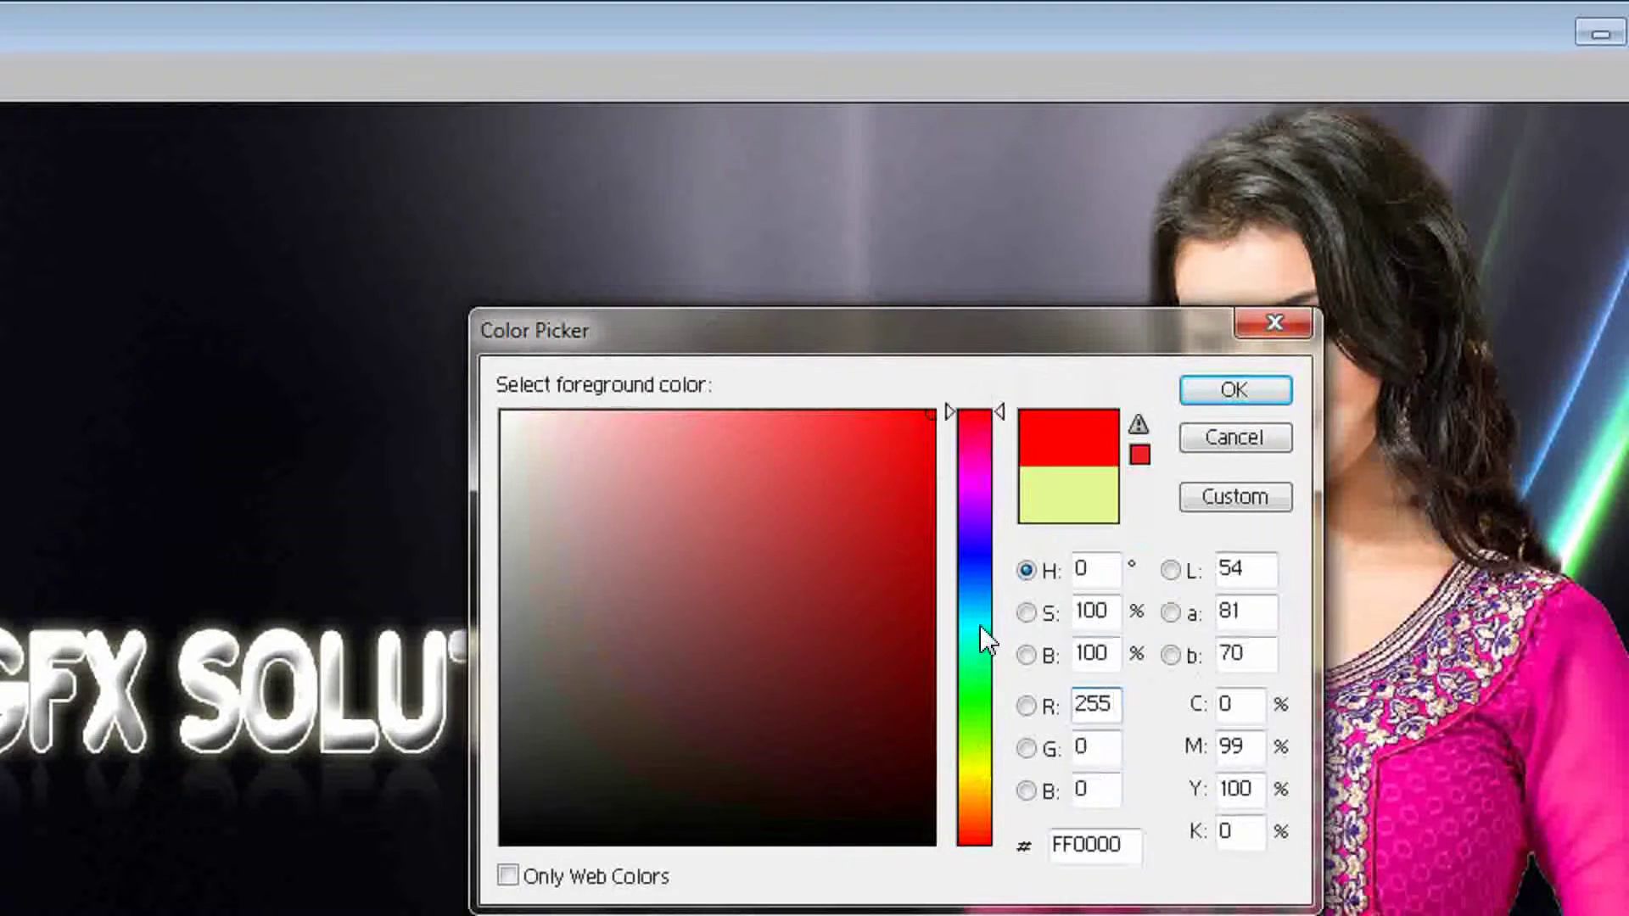
click(979, 626)
click(1234, 390)
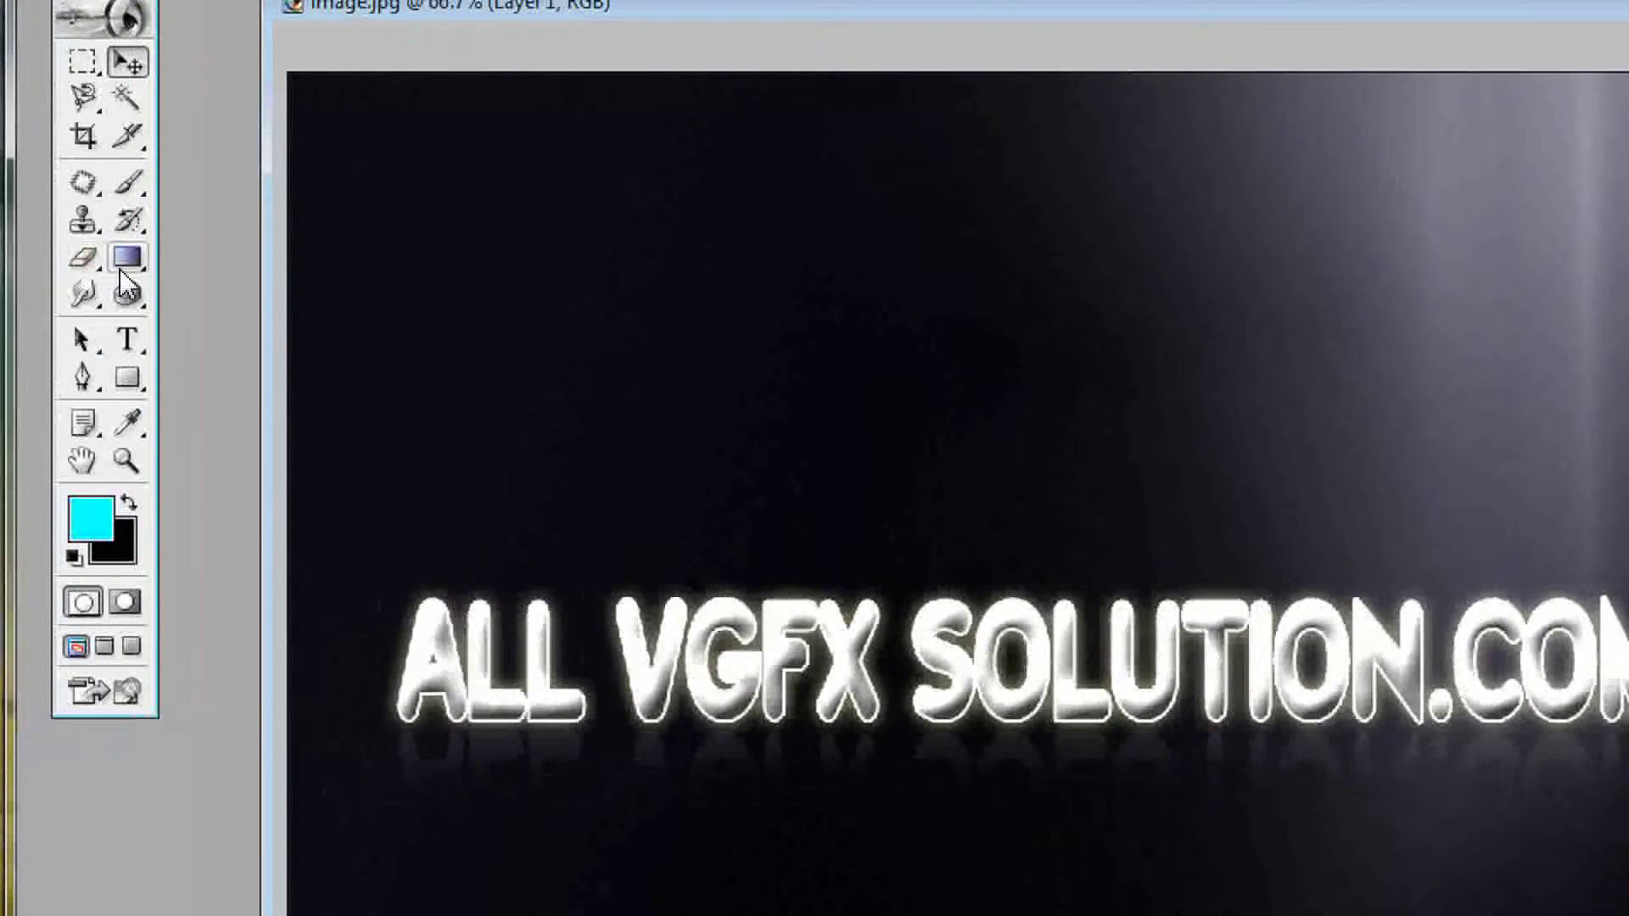
click(119, 268)
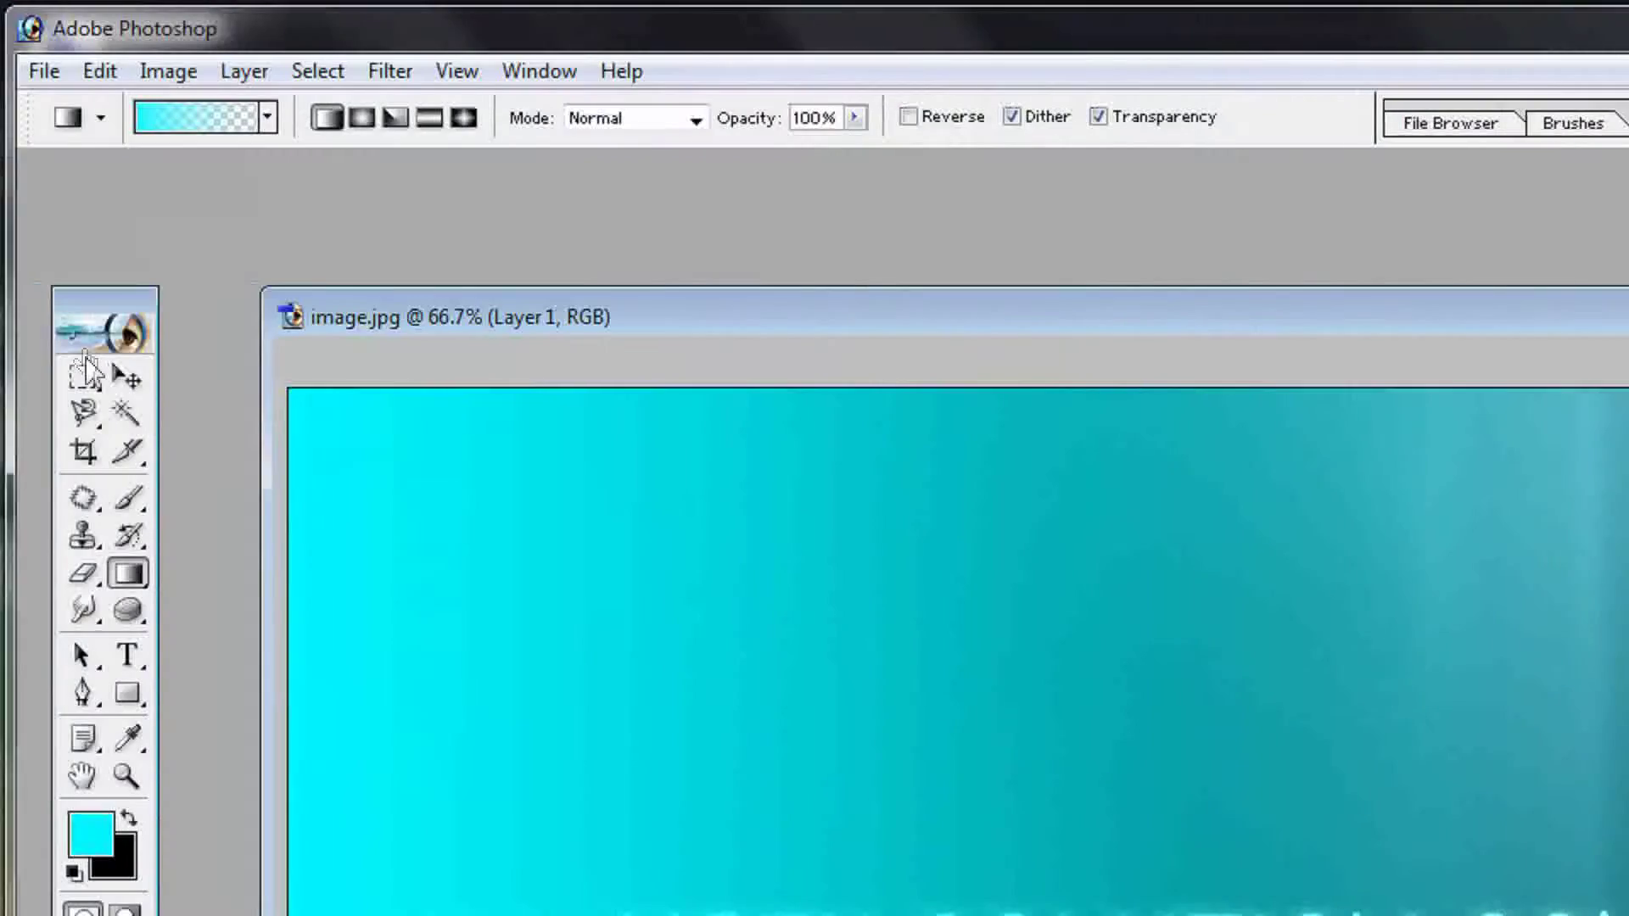
click(127, 374)
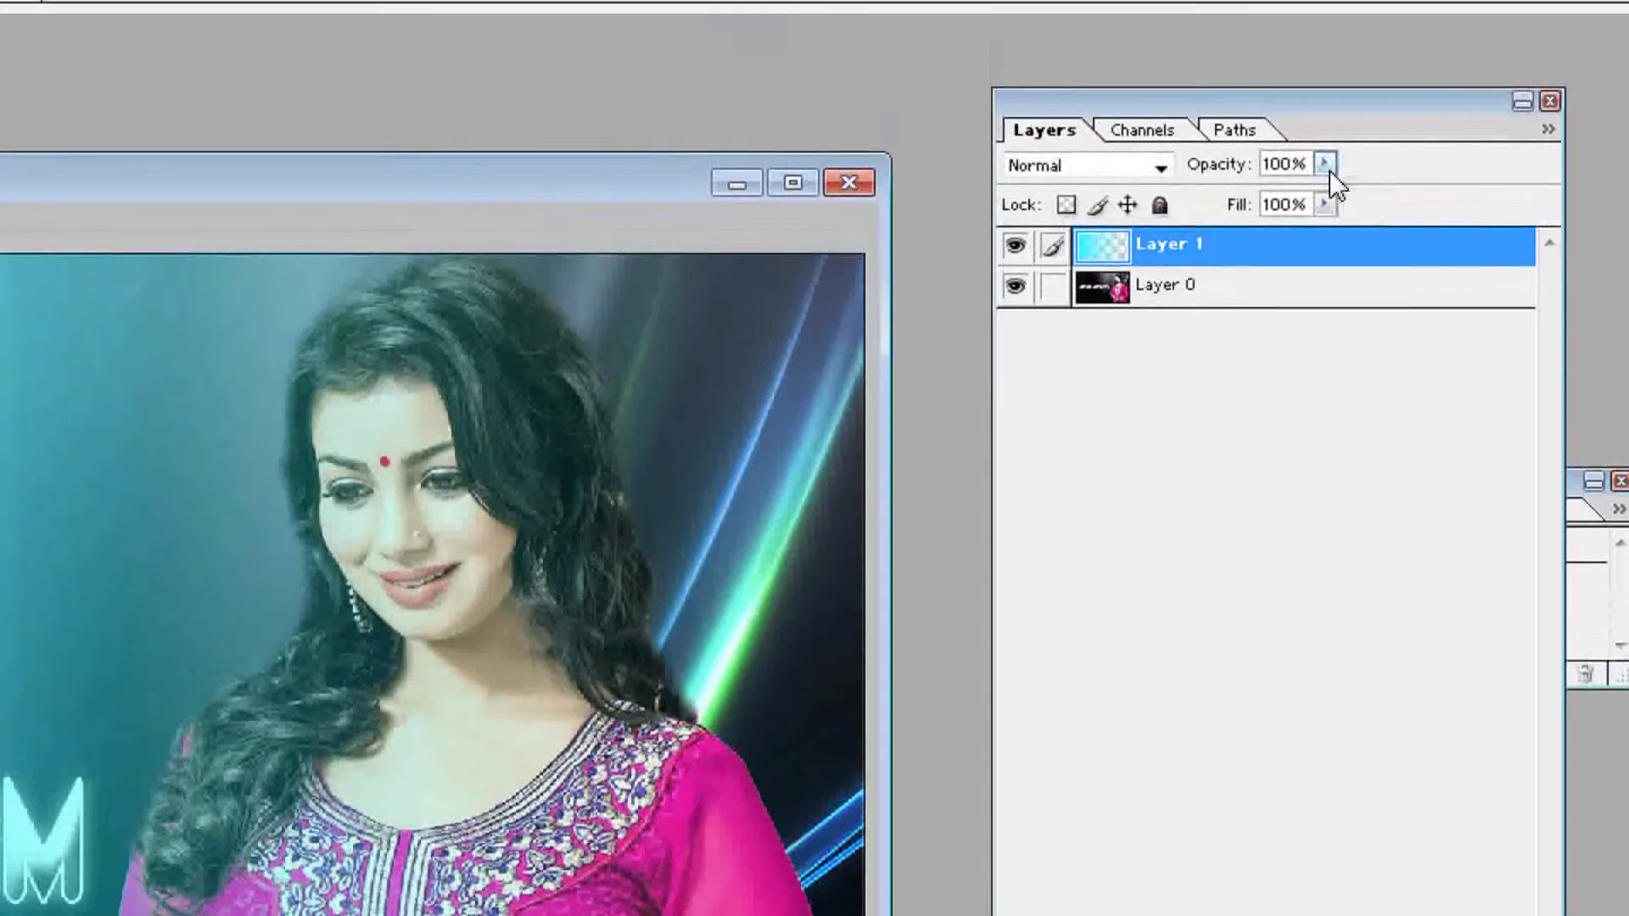
Lower Layer 1's opacity from 45% to 41%.
click(1326, 165)
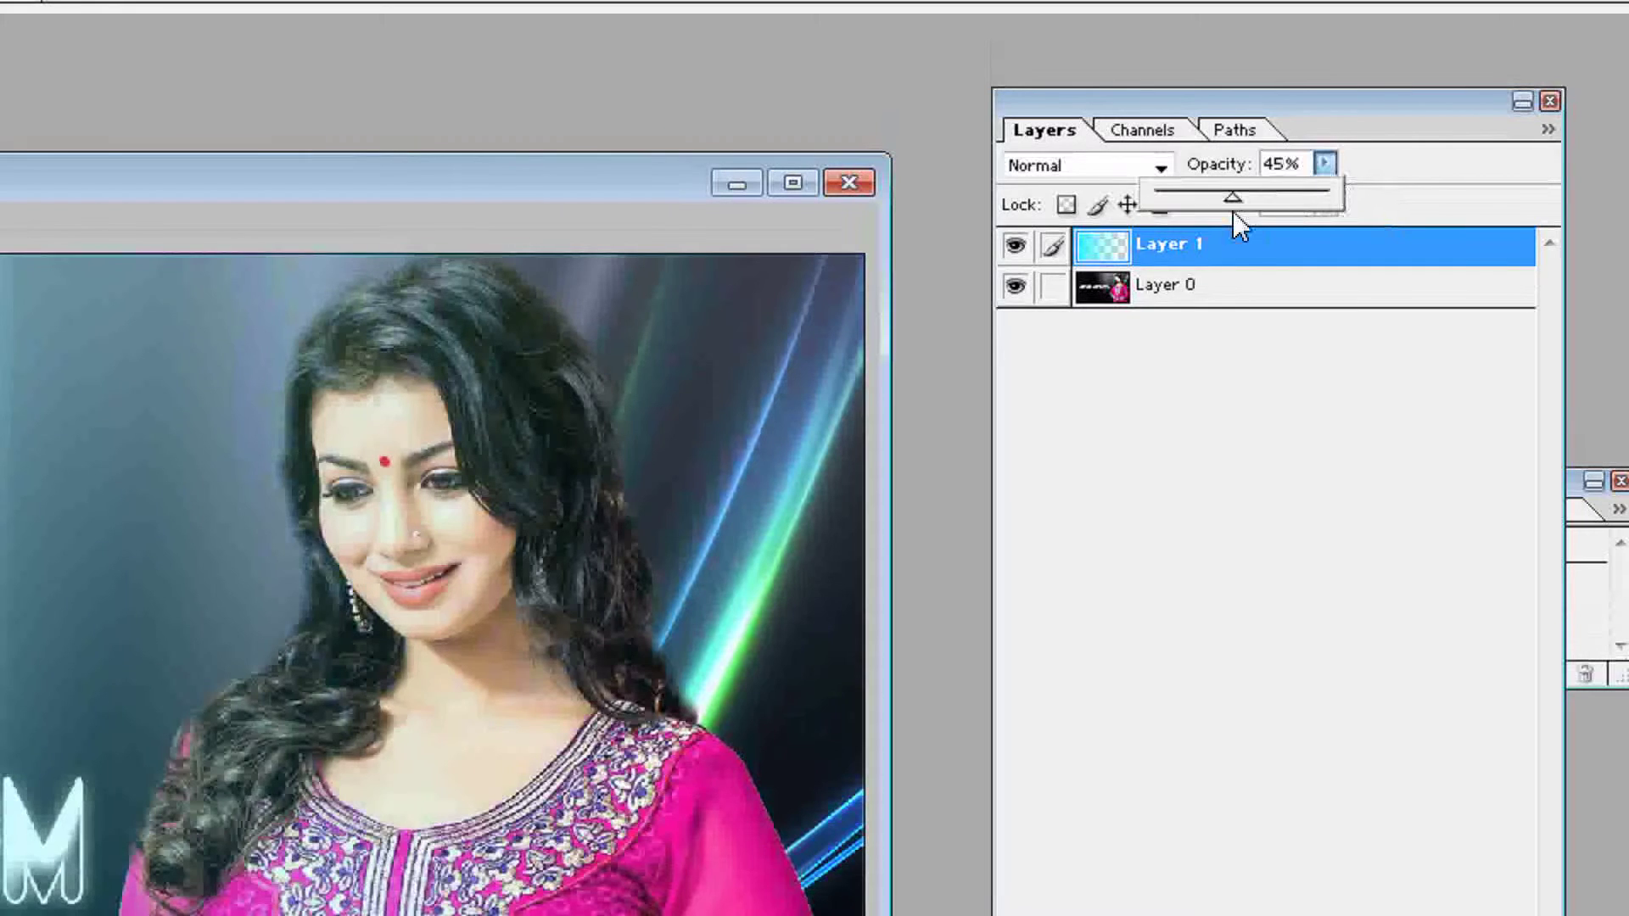
key(Return)
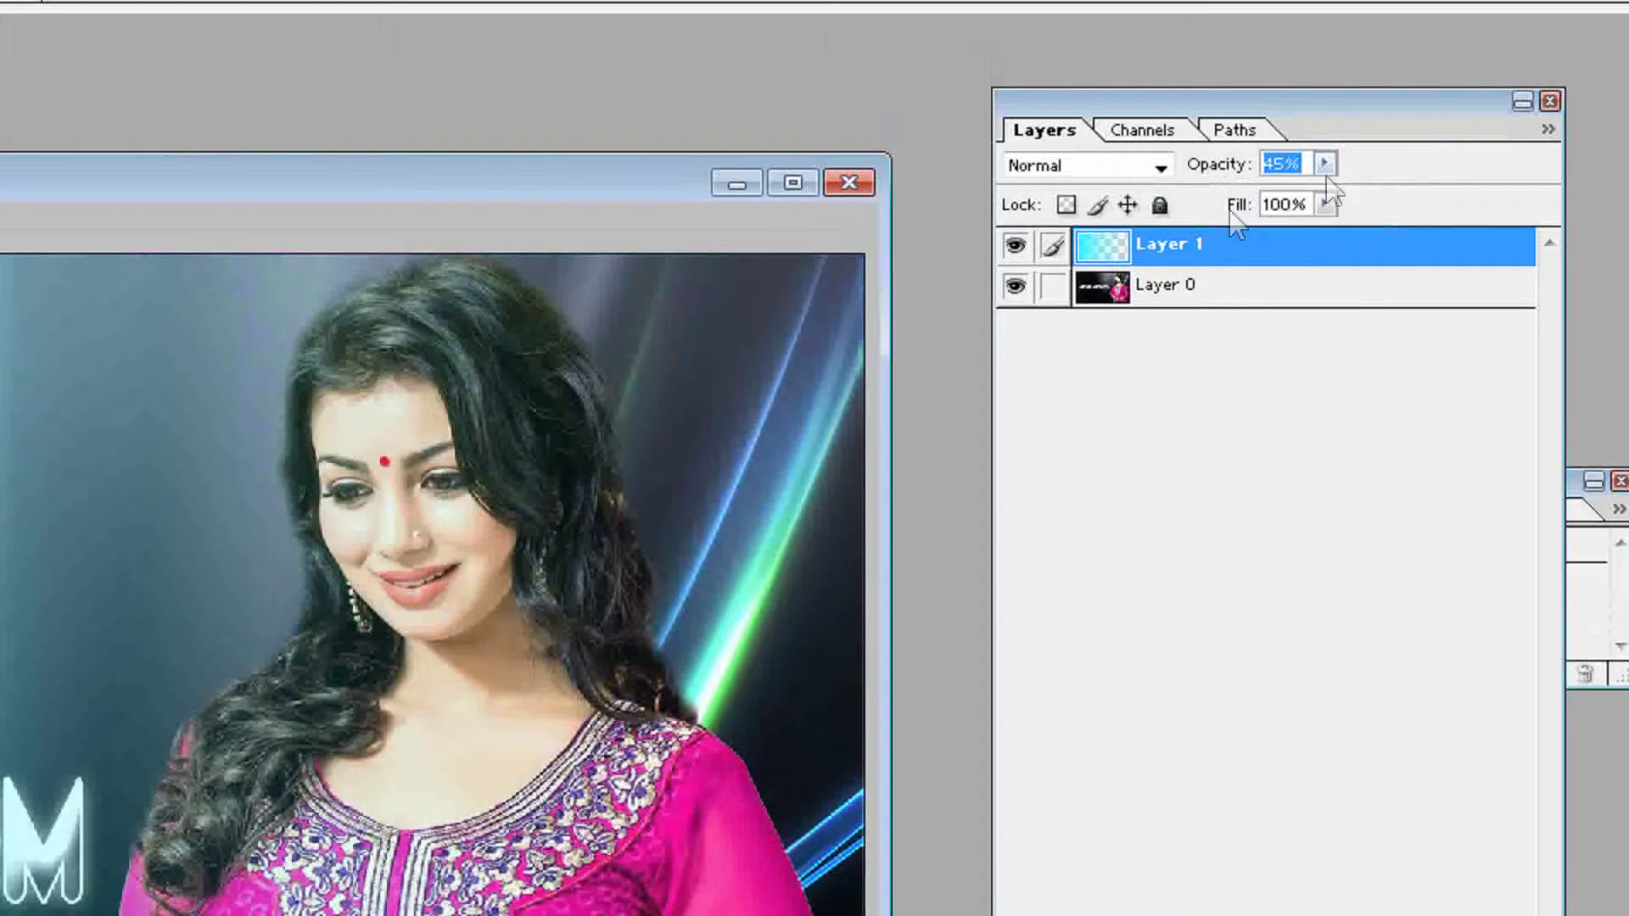
click(1324, 166)
drag(1312, 202, 1286, 206)
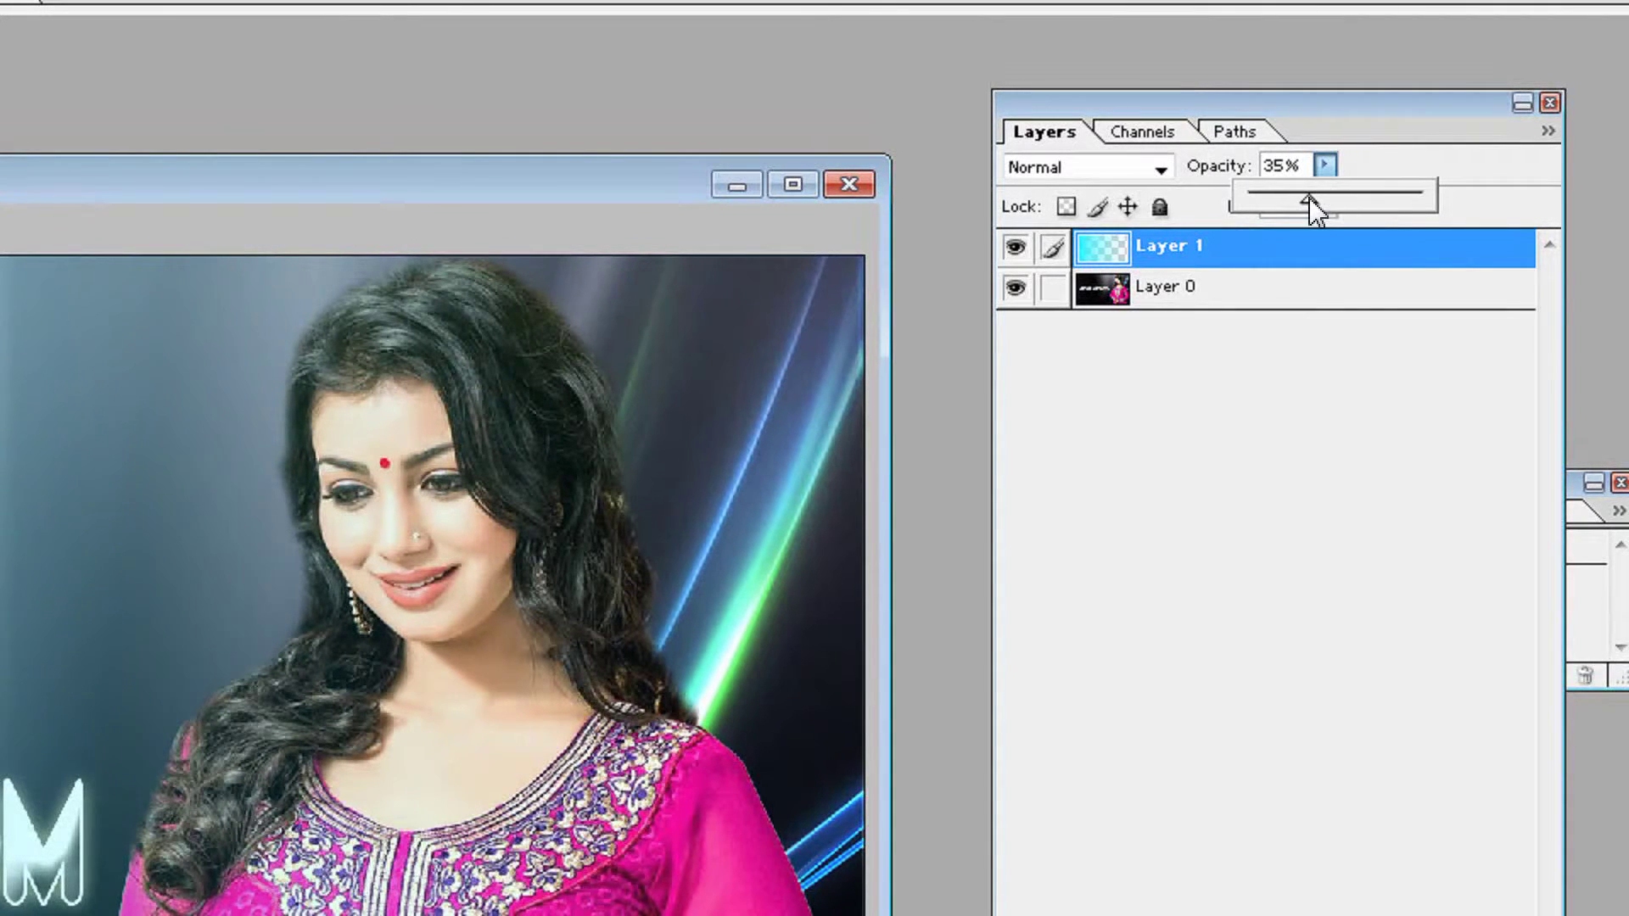
drag(1316, 197, 1320, 196)
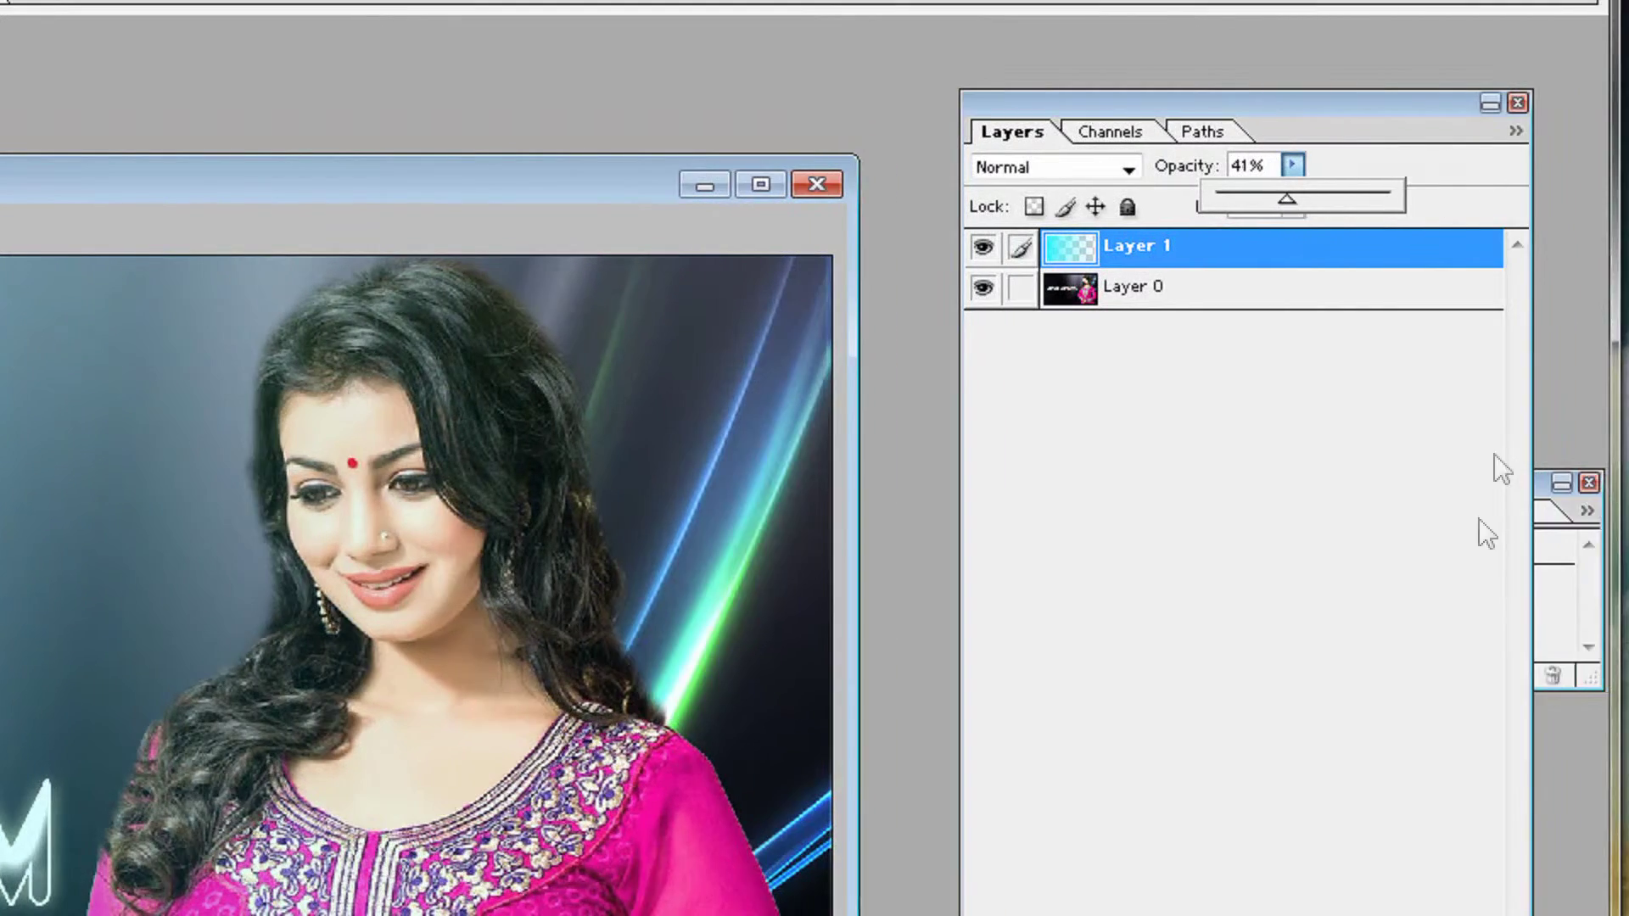
click(1243, 546)
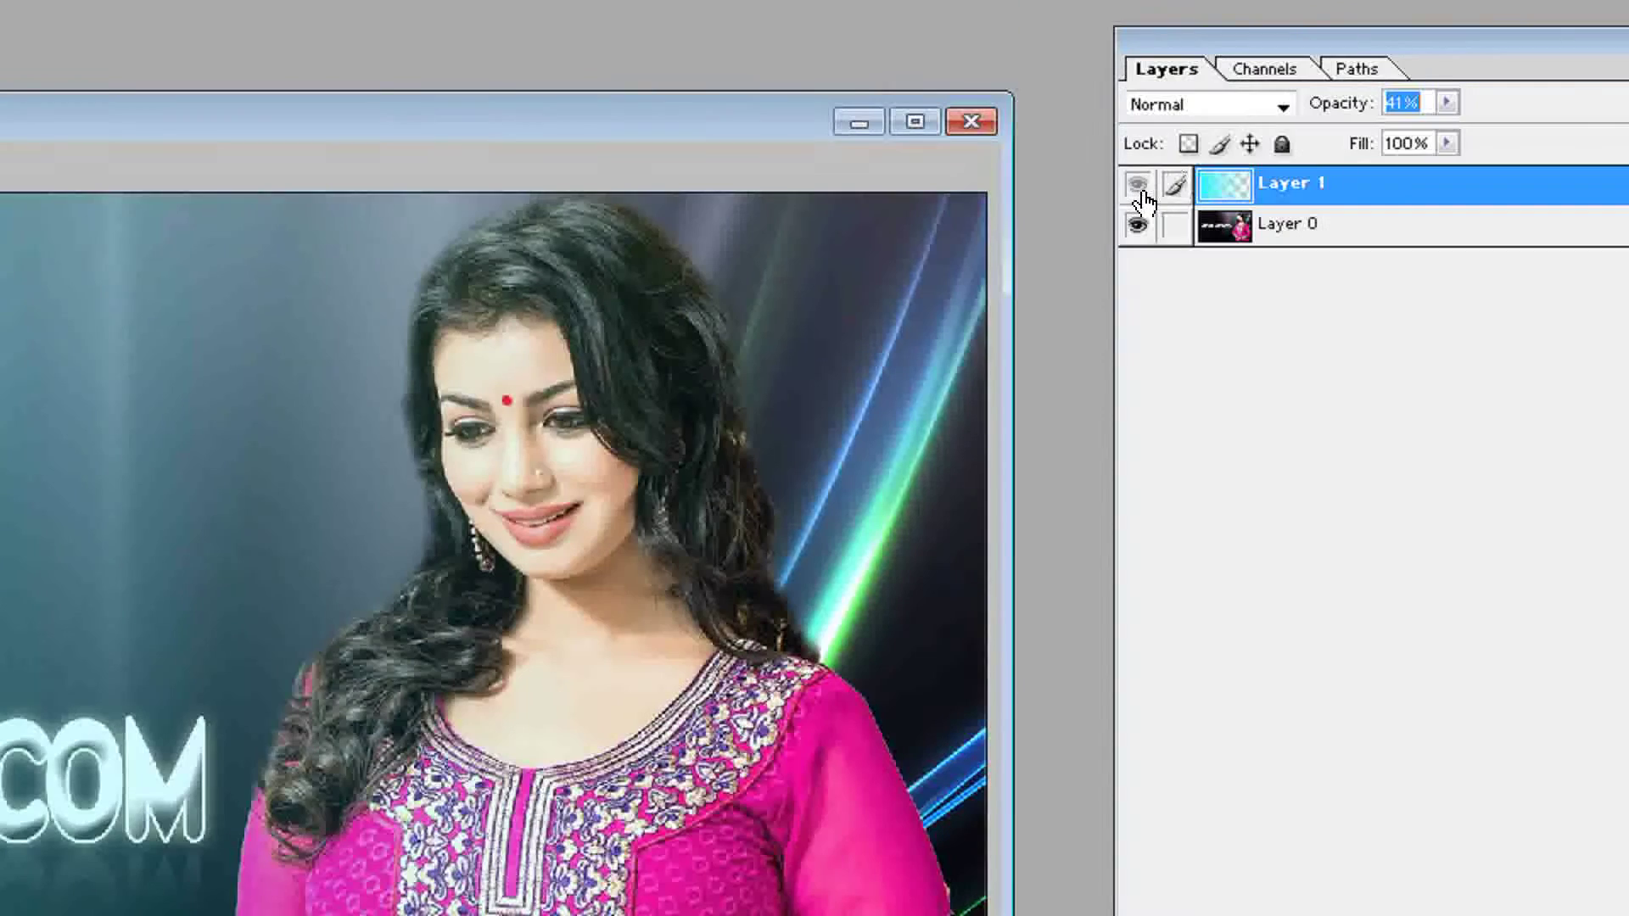
Toggle the cyan overlay's visibility to compare, leaving it visible.
click(1138, 184)
click(1137, 184)
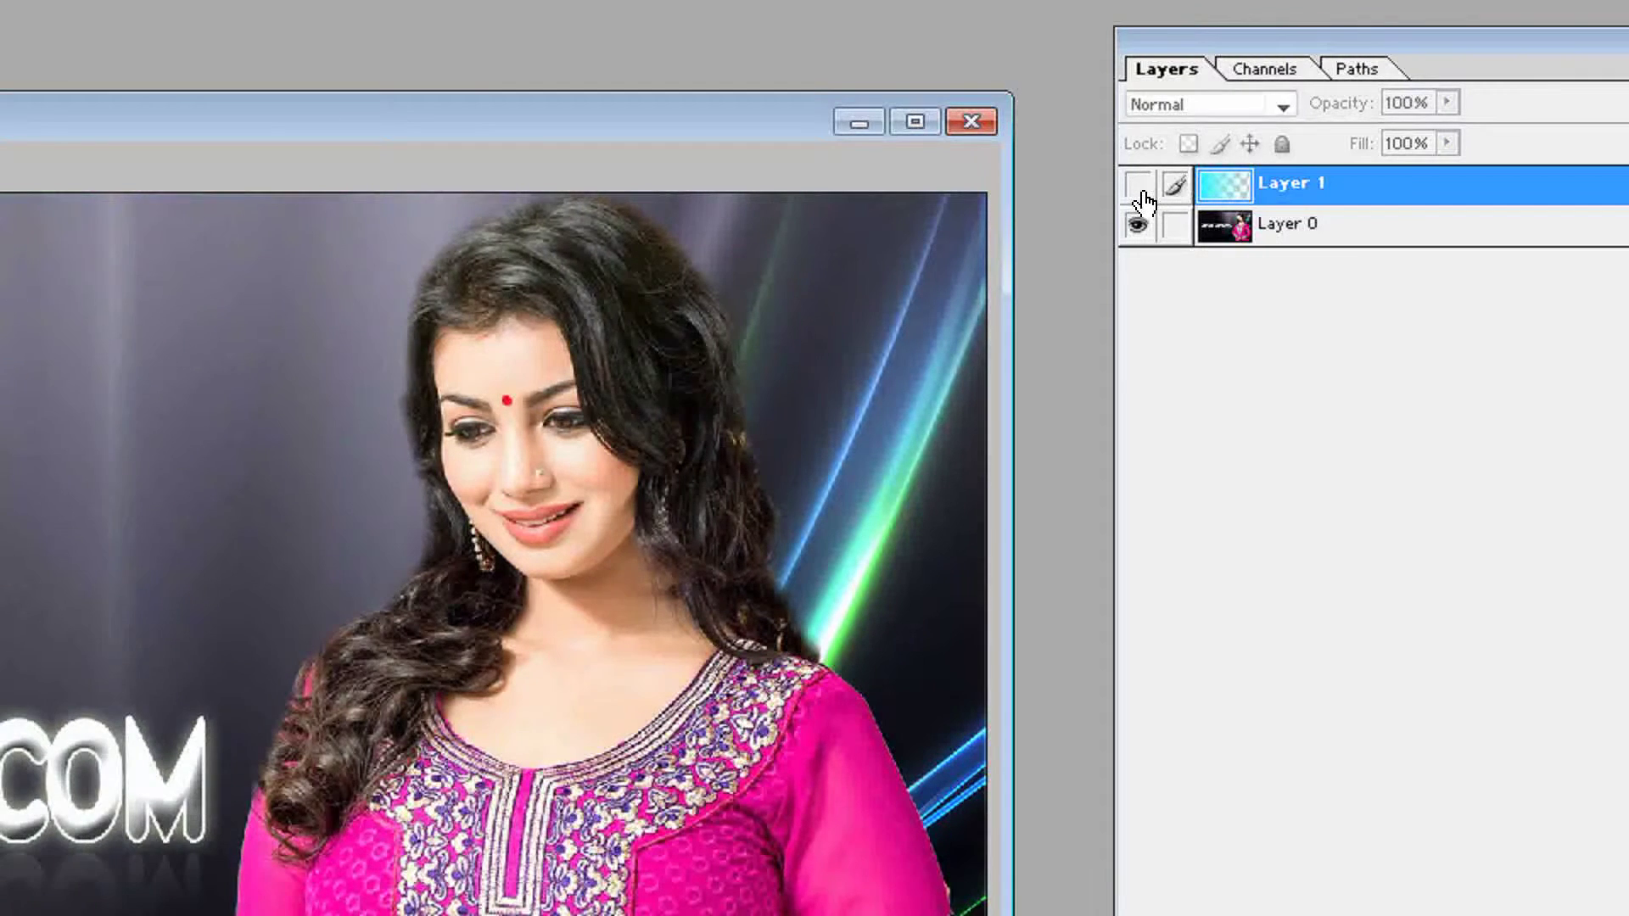
click(1141, 195)
click(1141, 195)
click(1141, 195)
click(1142, 197)
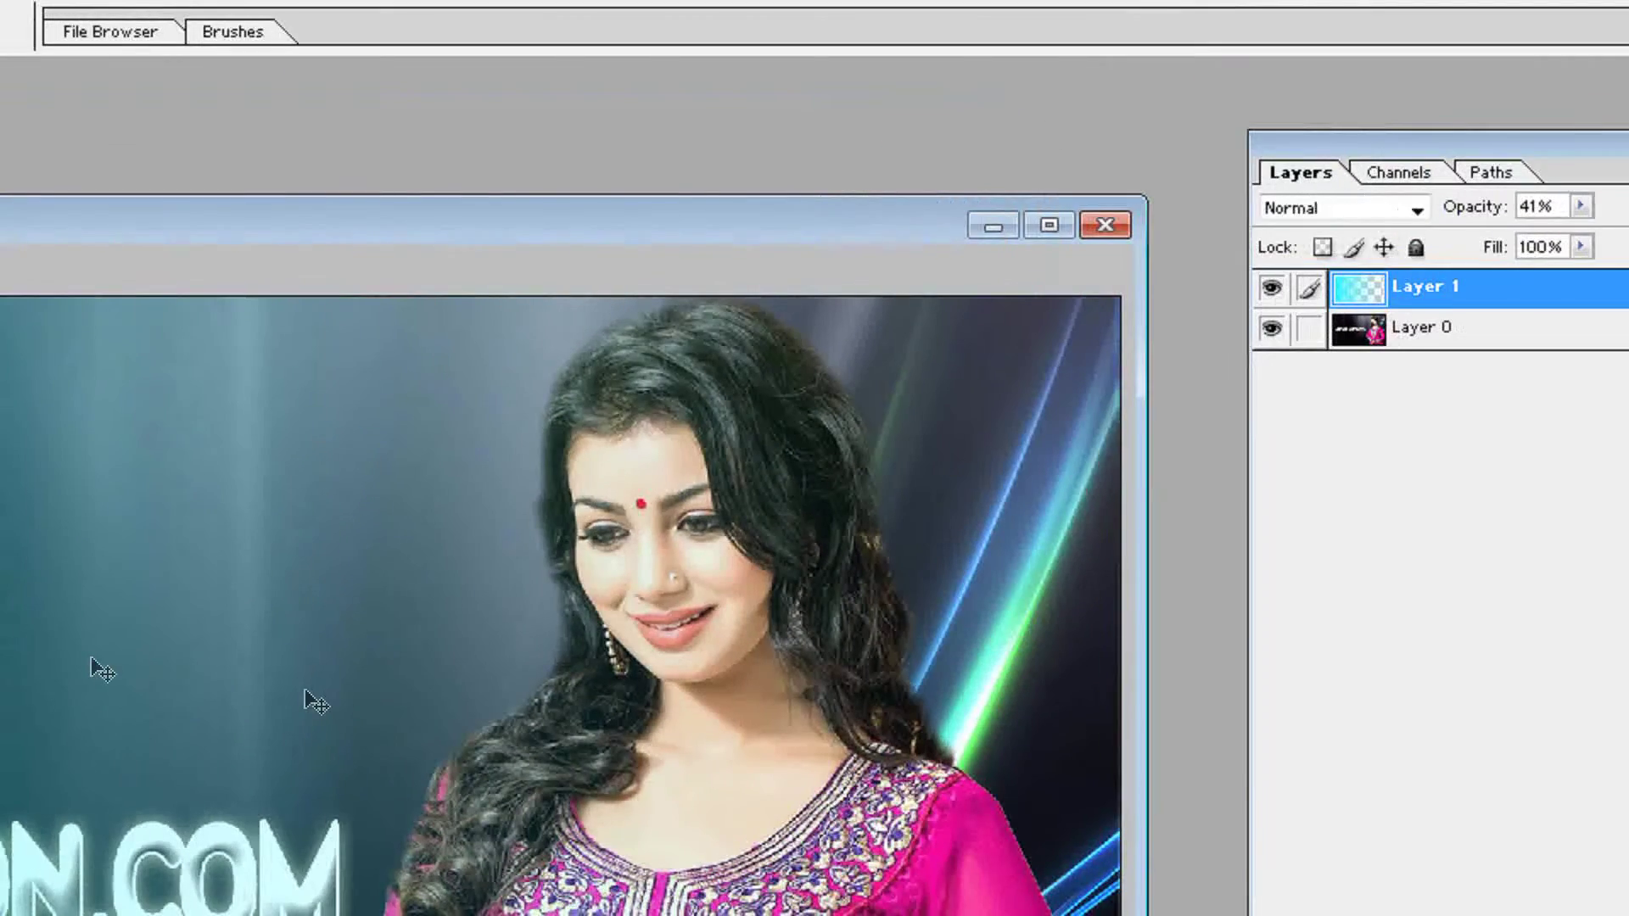
Tint the overlay blue with Hue +36, Saturation +43, Lightness +6, then begin Save As.
key(ctrl+u)
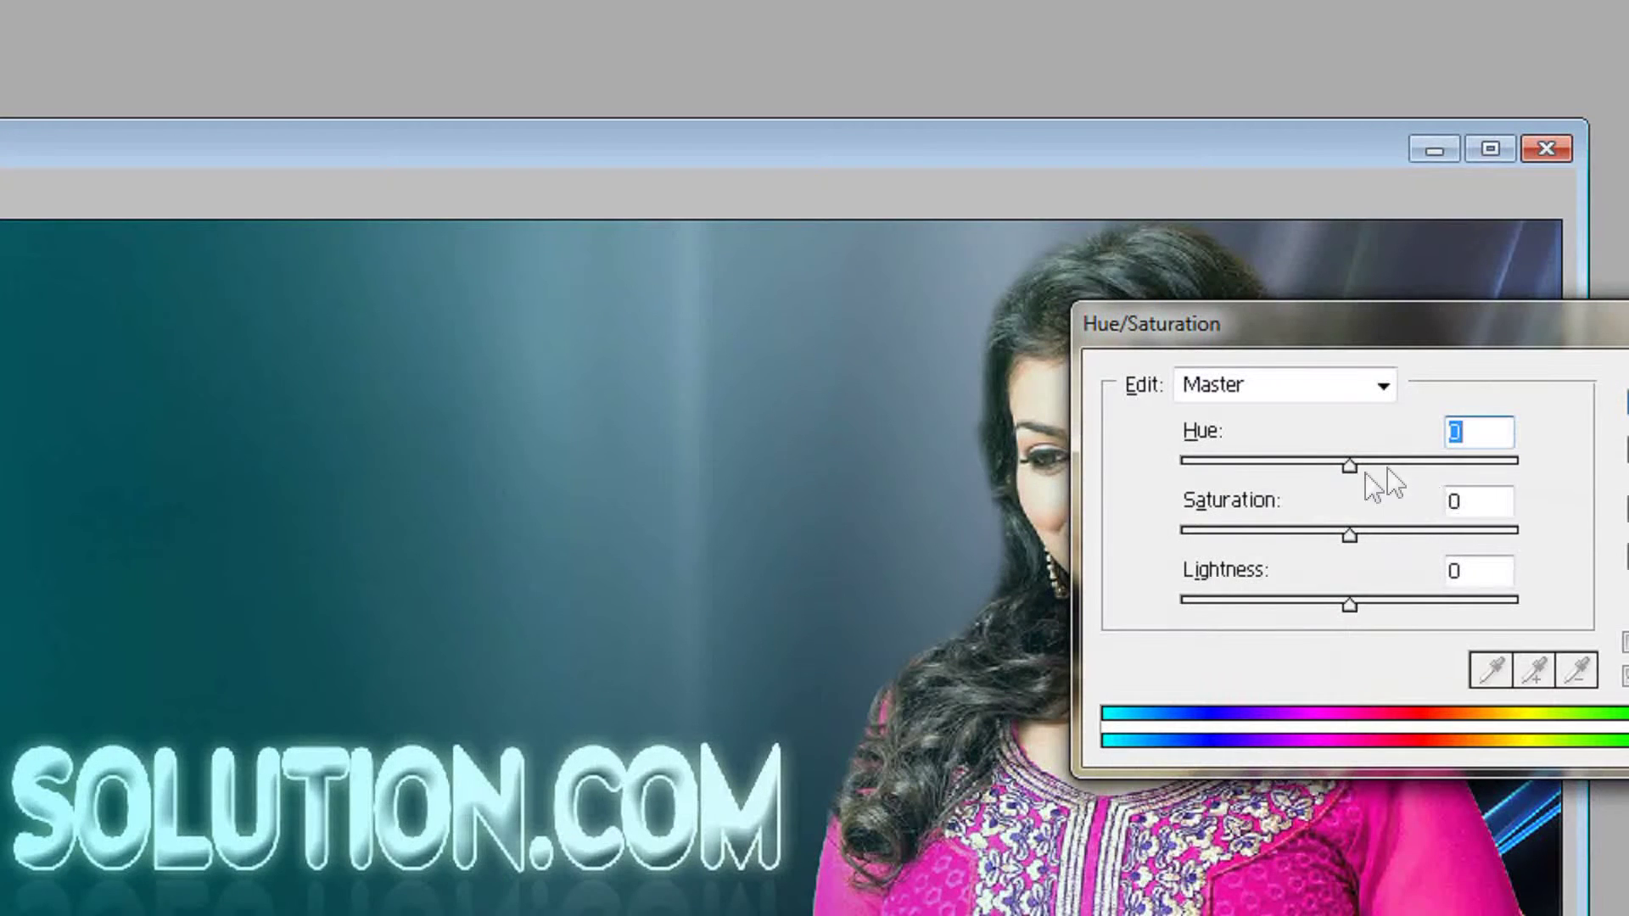
drag(1349, 466, 1459, 467)
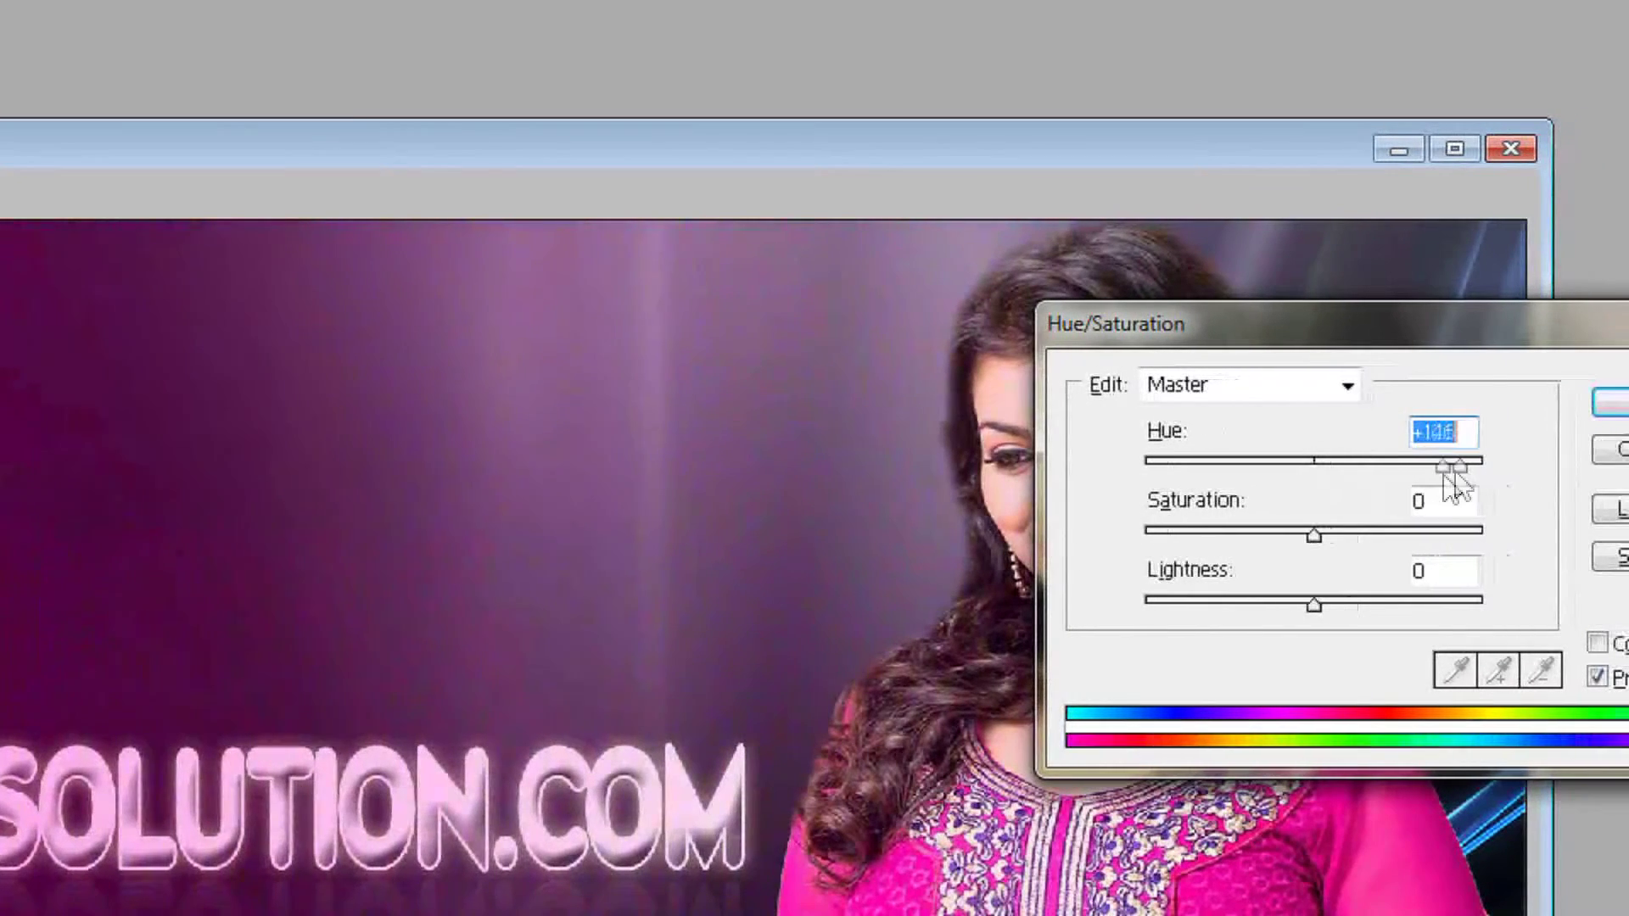
drag(1461, 472, 1459, 479)
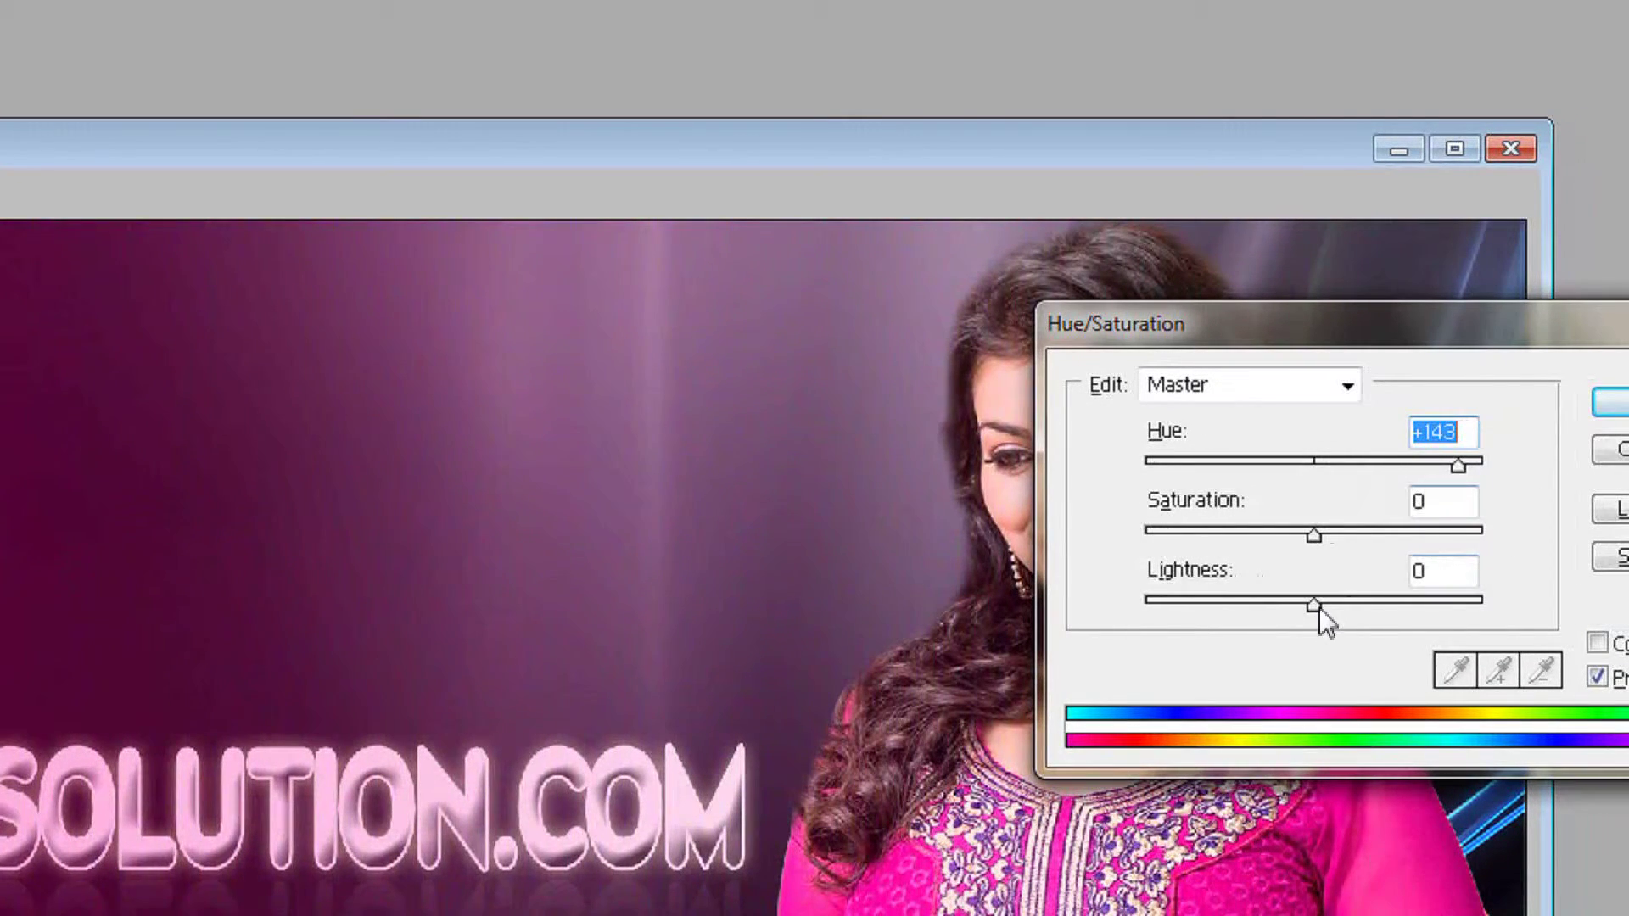
drag(1320, 608, 1324, 616)
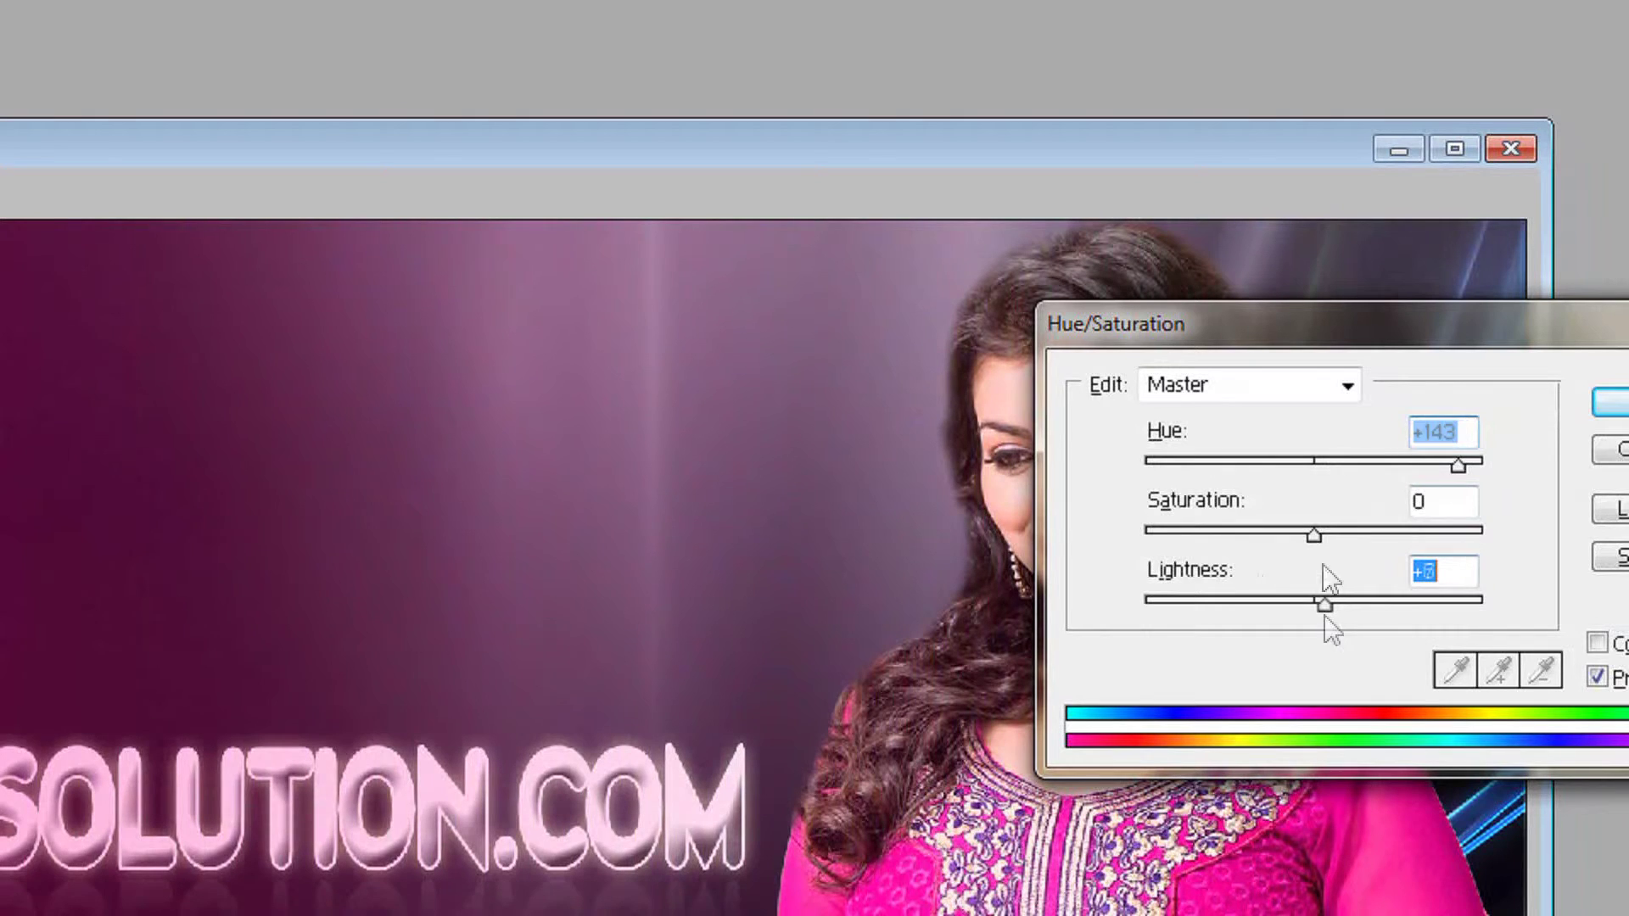
mouse_move(1362, 535)
mouse_down()
mouse_move(1257, 552)
mouse_move(1379, 548)
mouse_up()
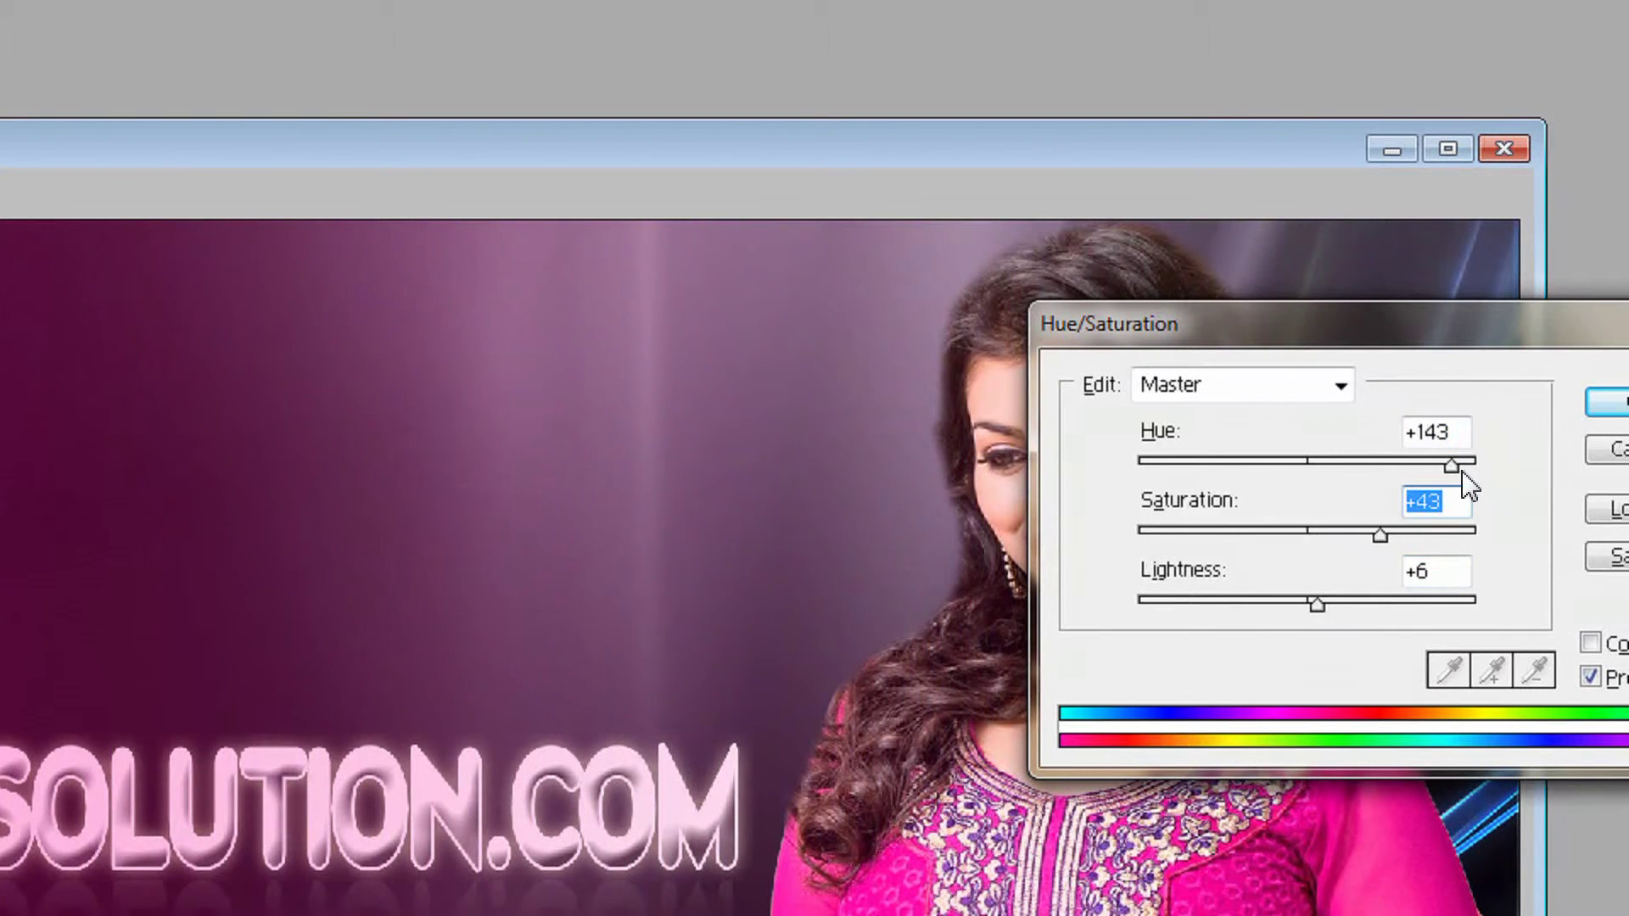
drag(1459, 466, 1361, 472)
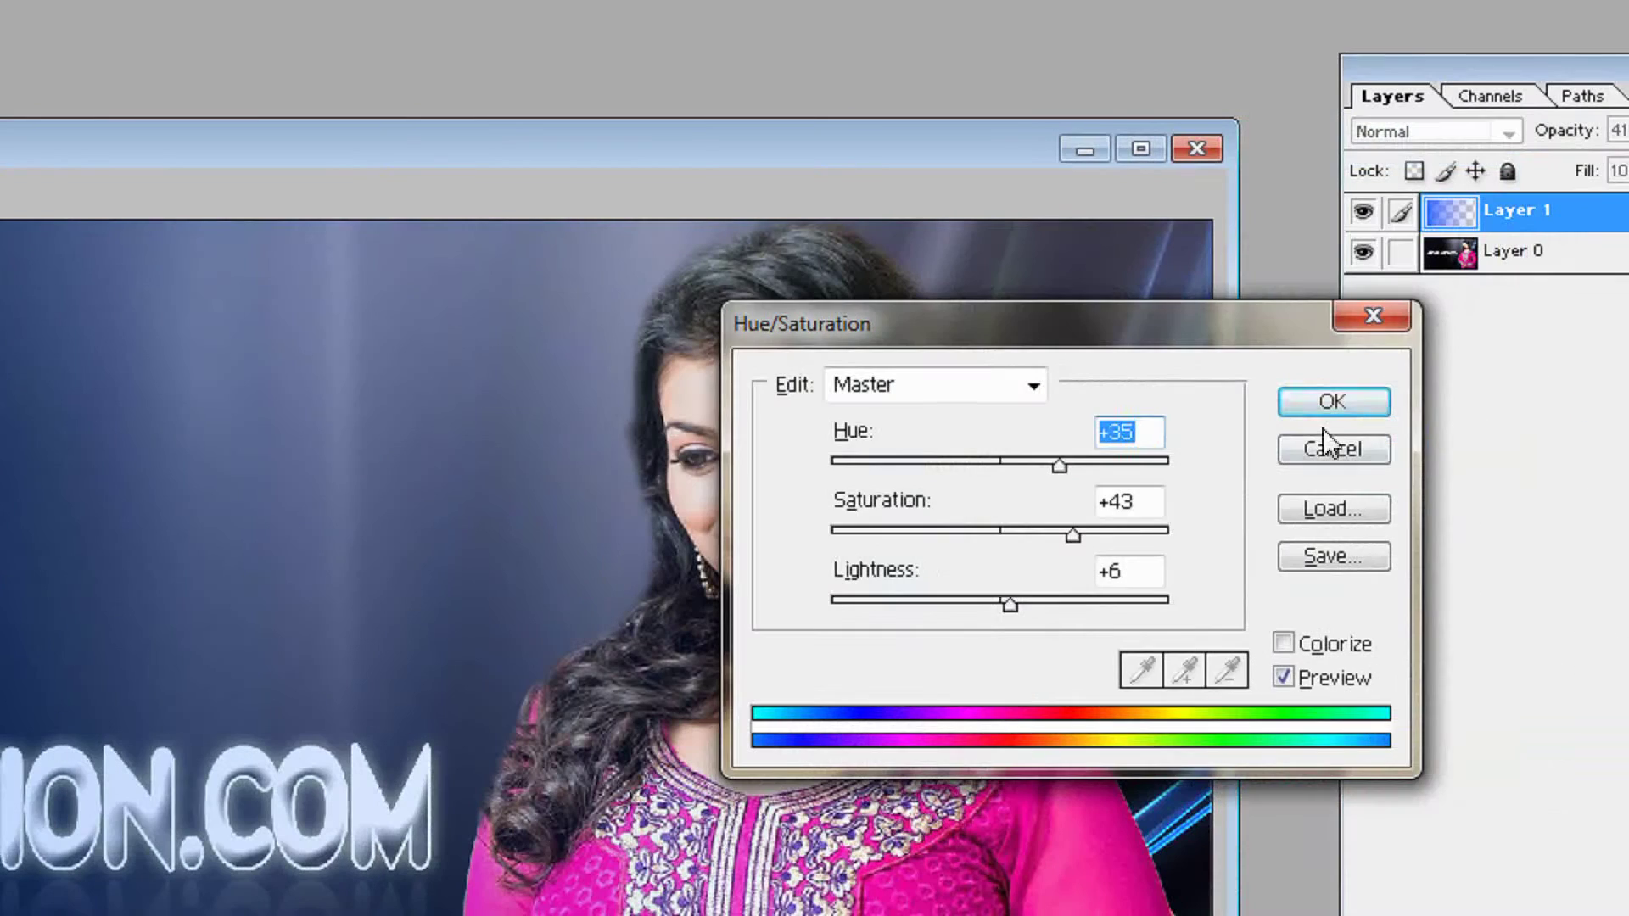
click(1608, 402)
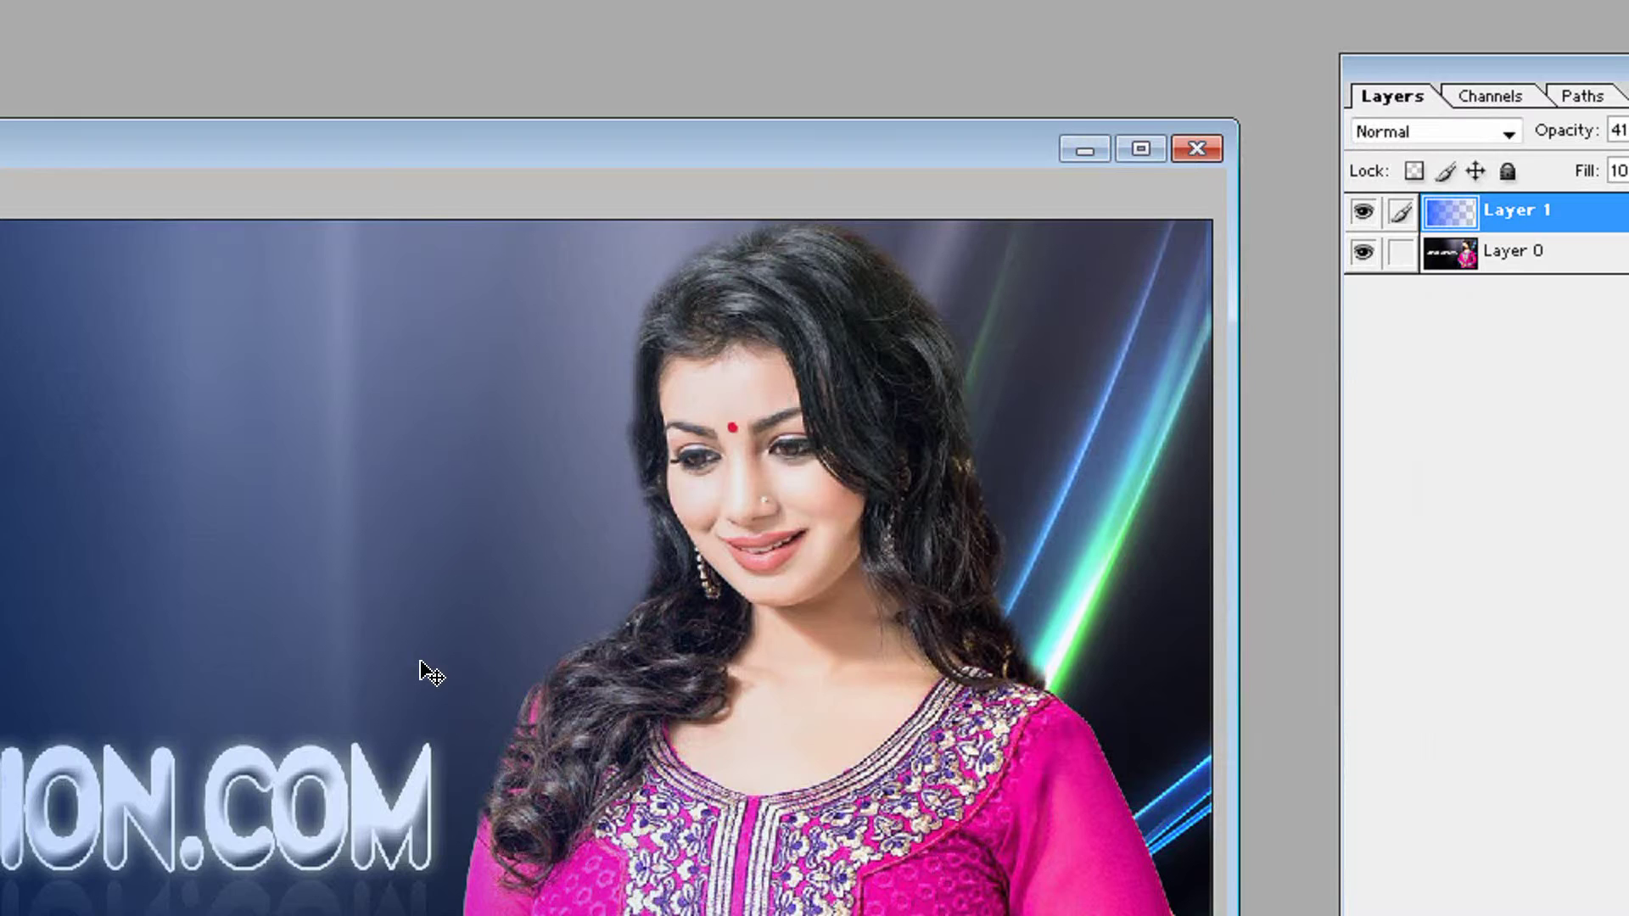
key(ctrl+shift+s)
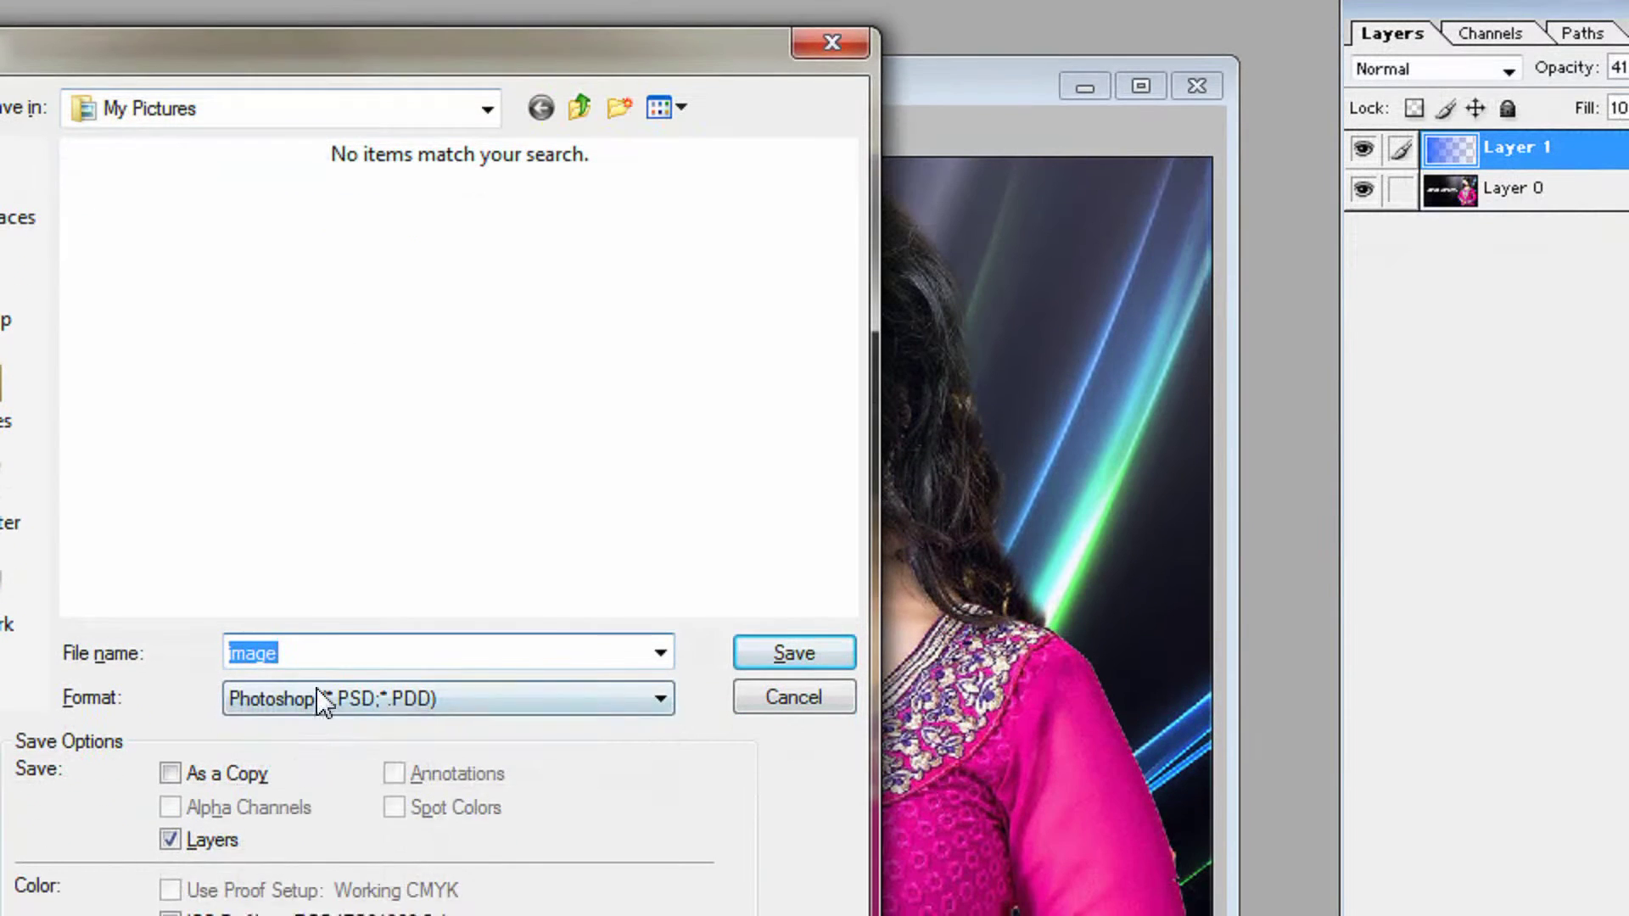
Overwrite image.jpg in My Pictures as a Maximum-quality JPEG, then close the document unsaved.
click(319, 776)
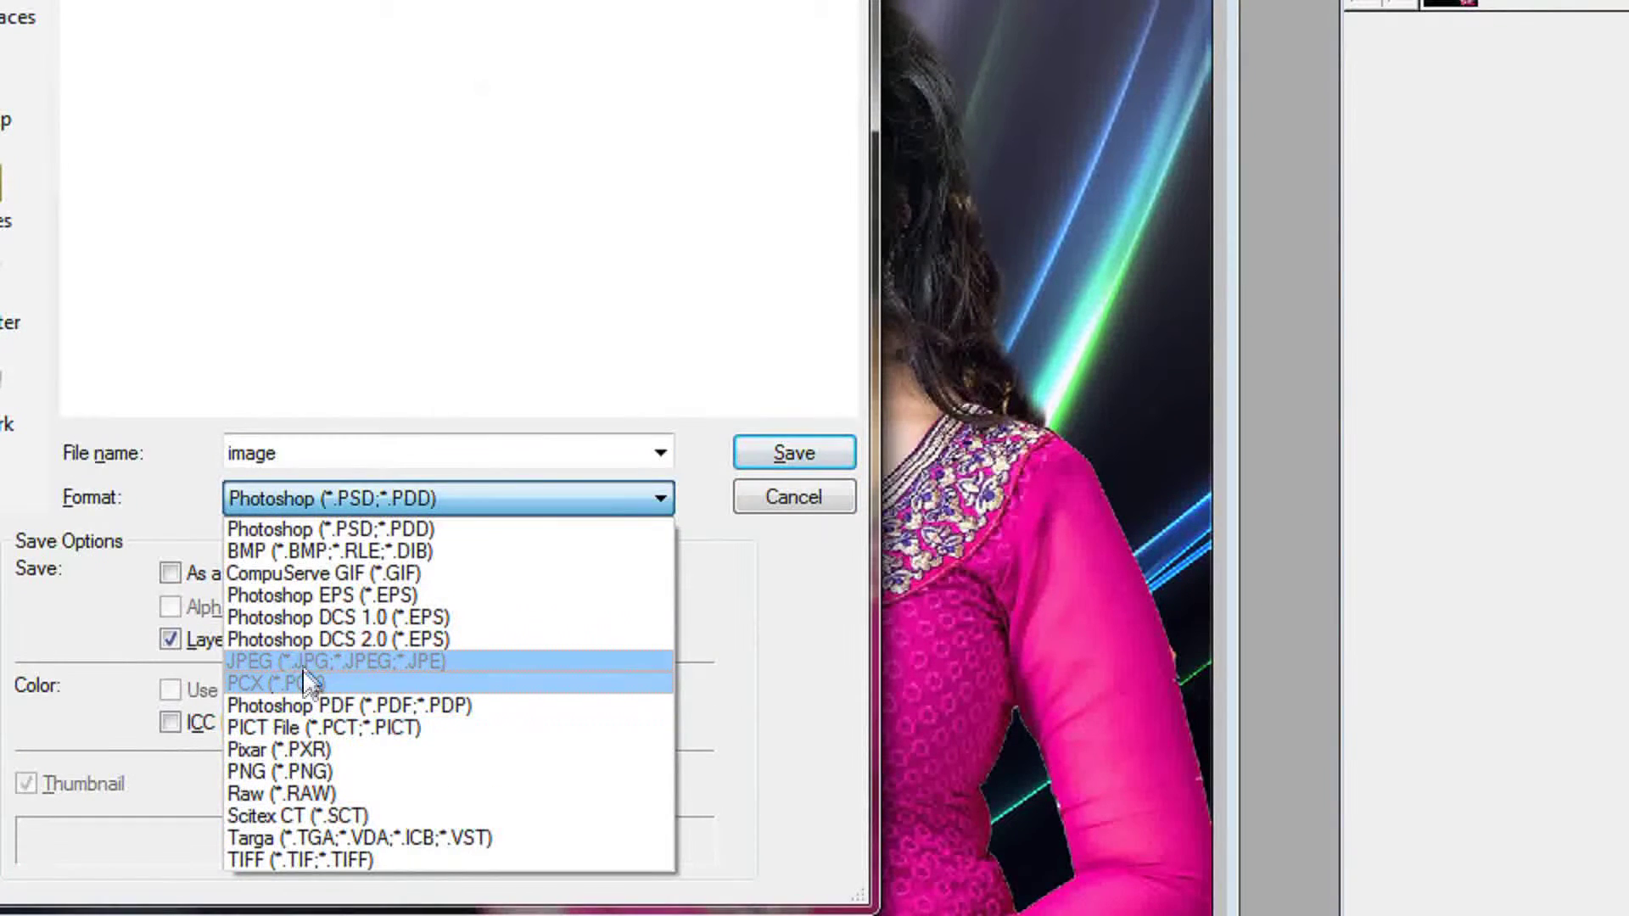
click(317, 669)
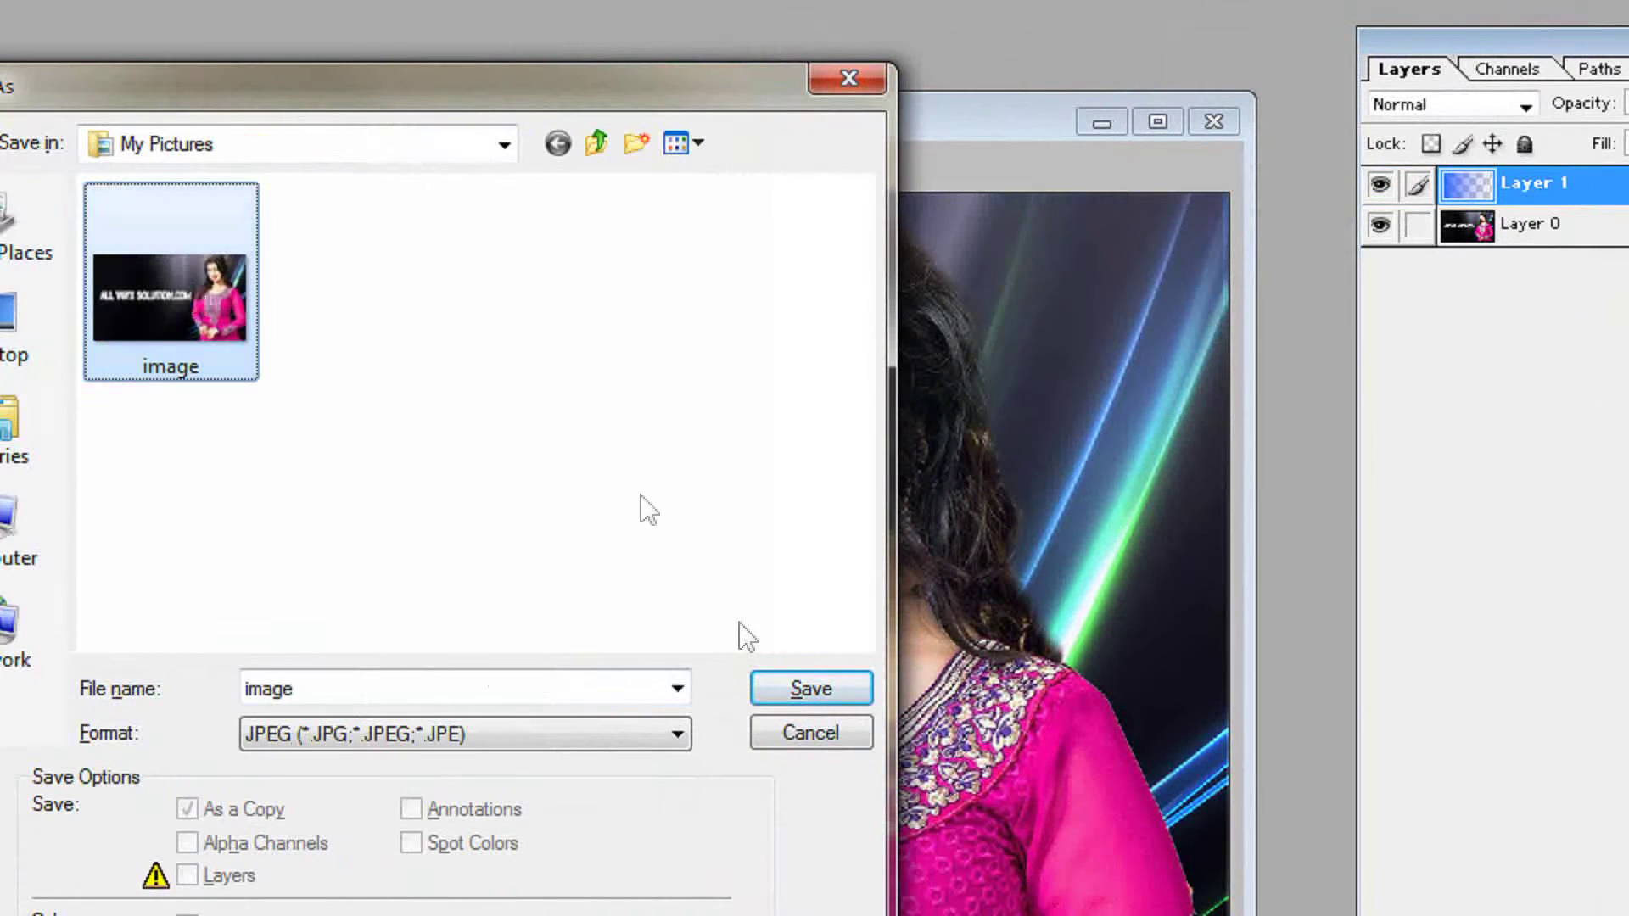
click(811, 689)
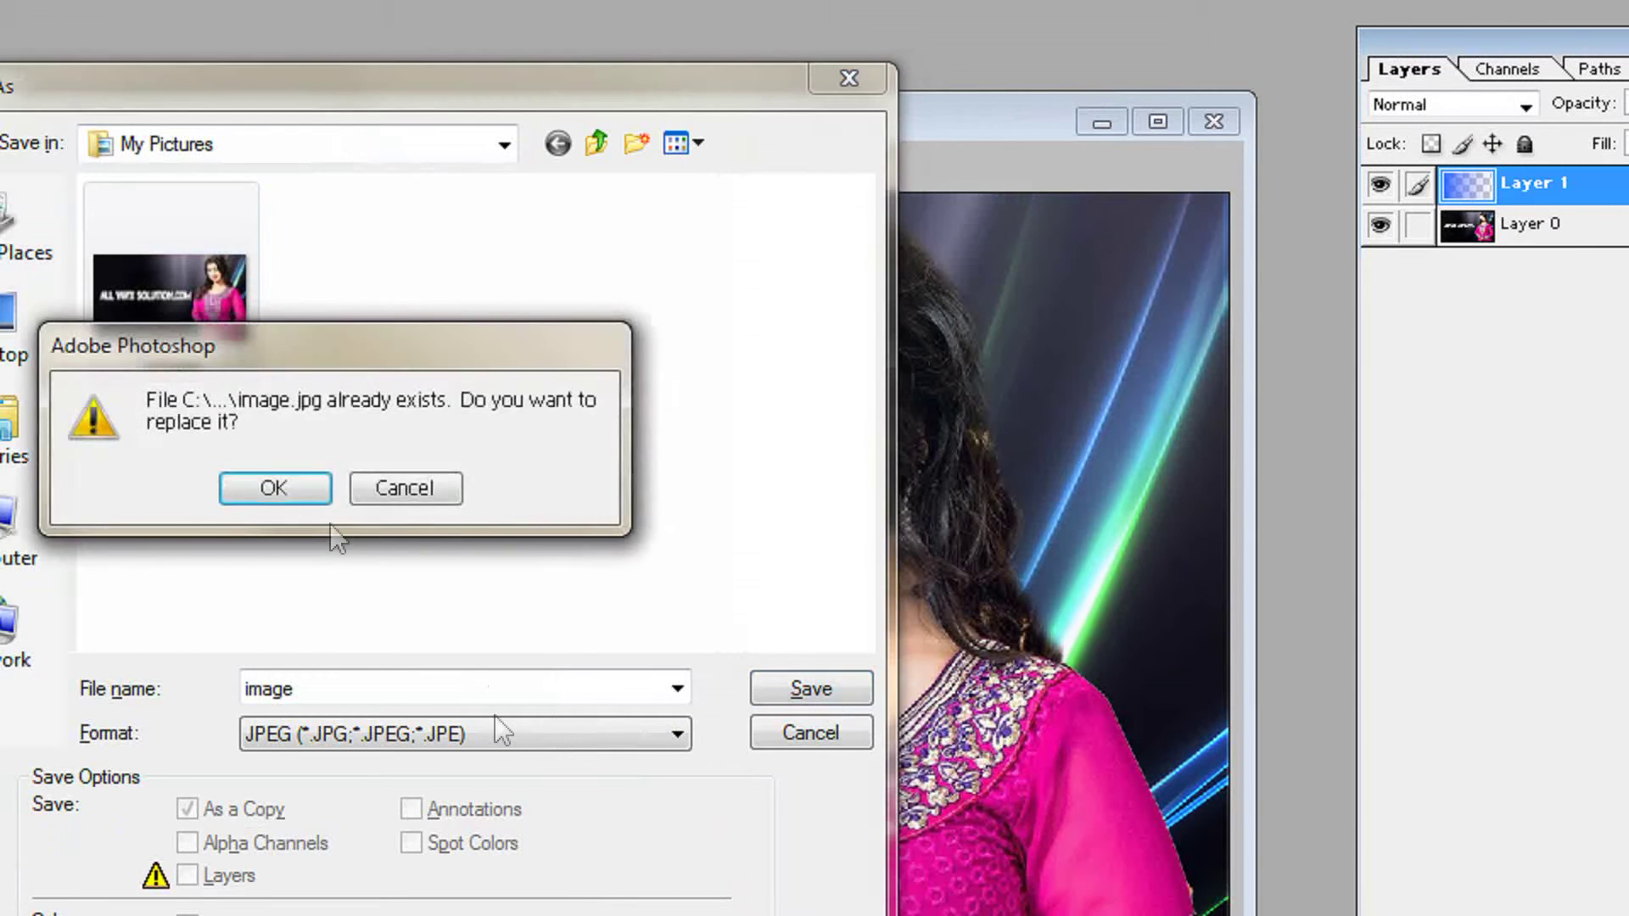
click(276, 496)
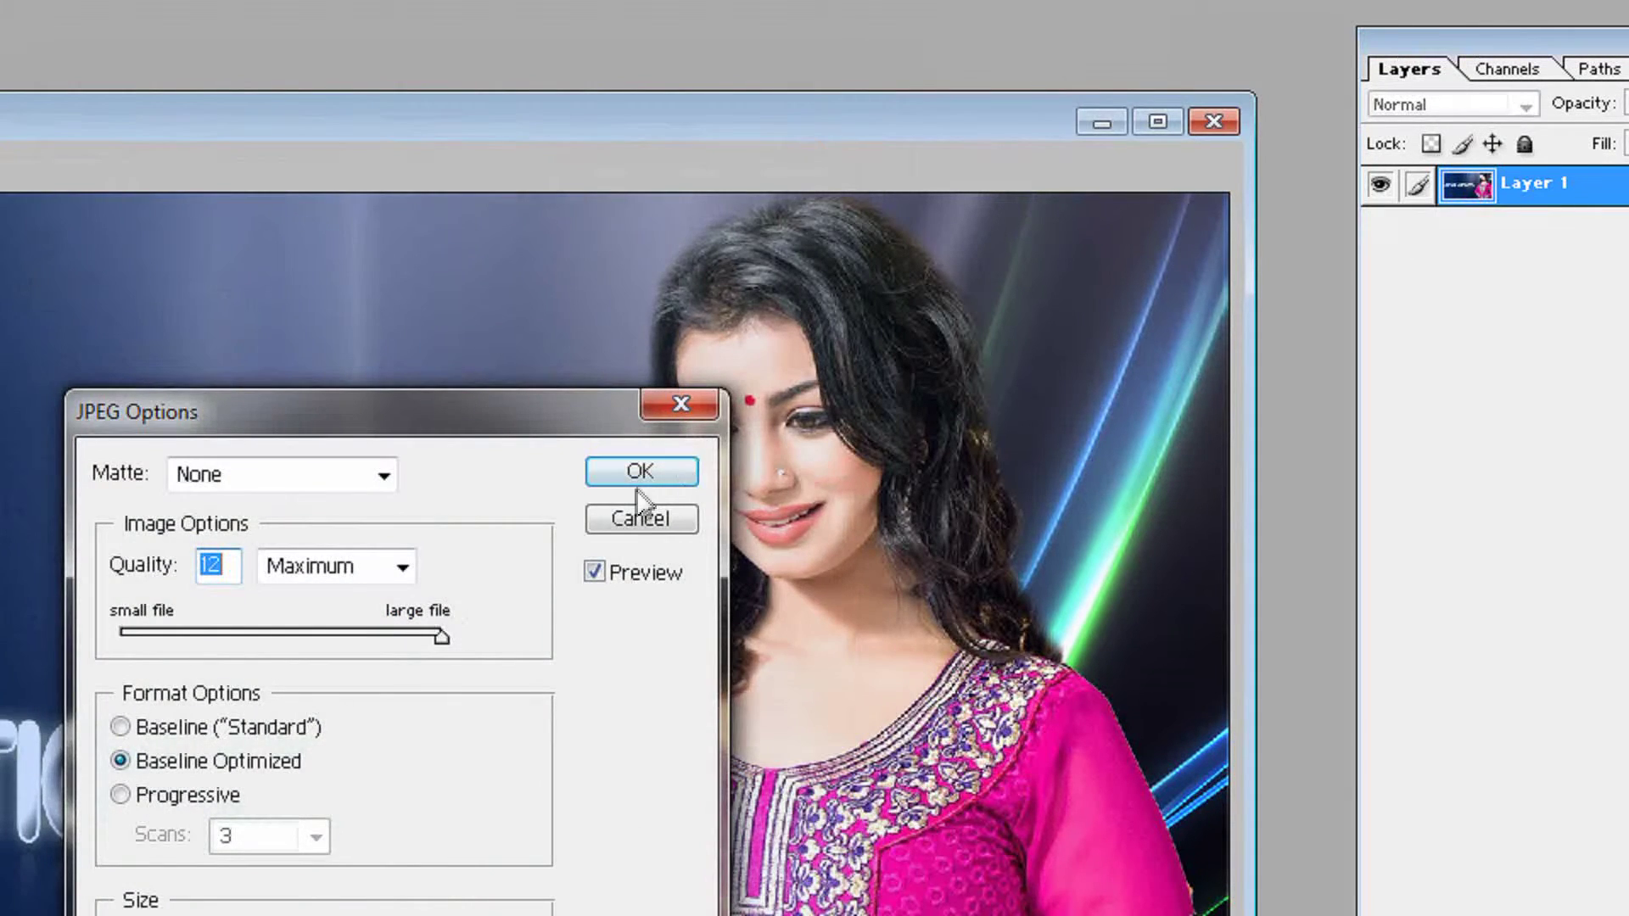
click(670, 472)
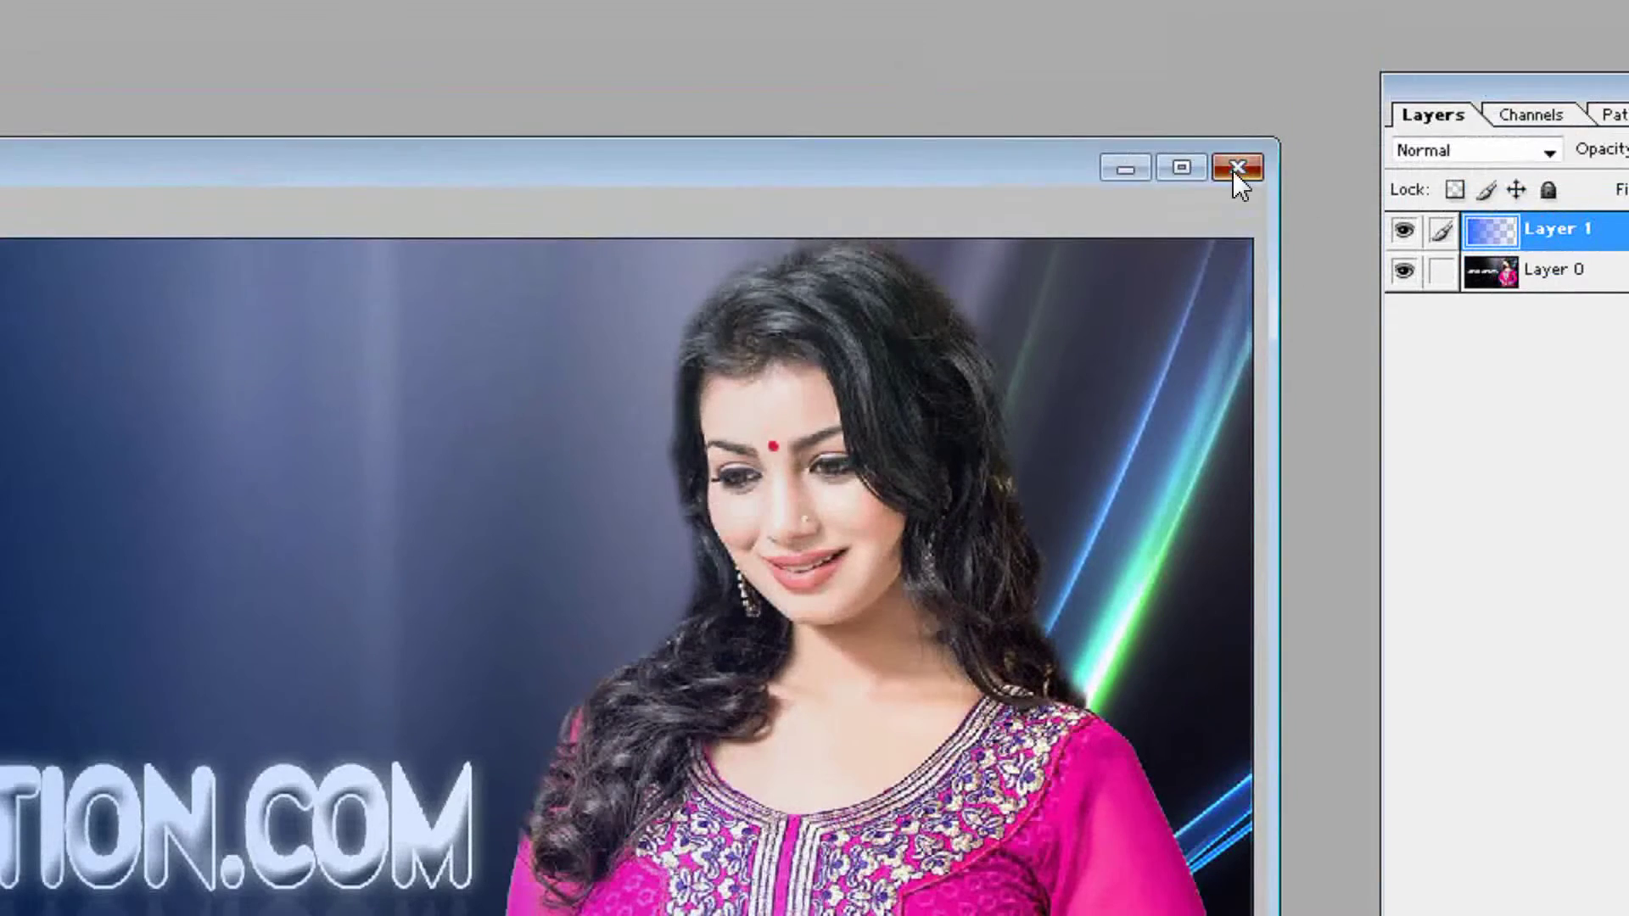
click(1235, 168)
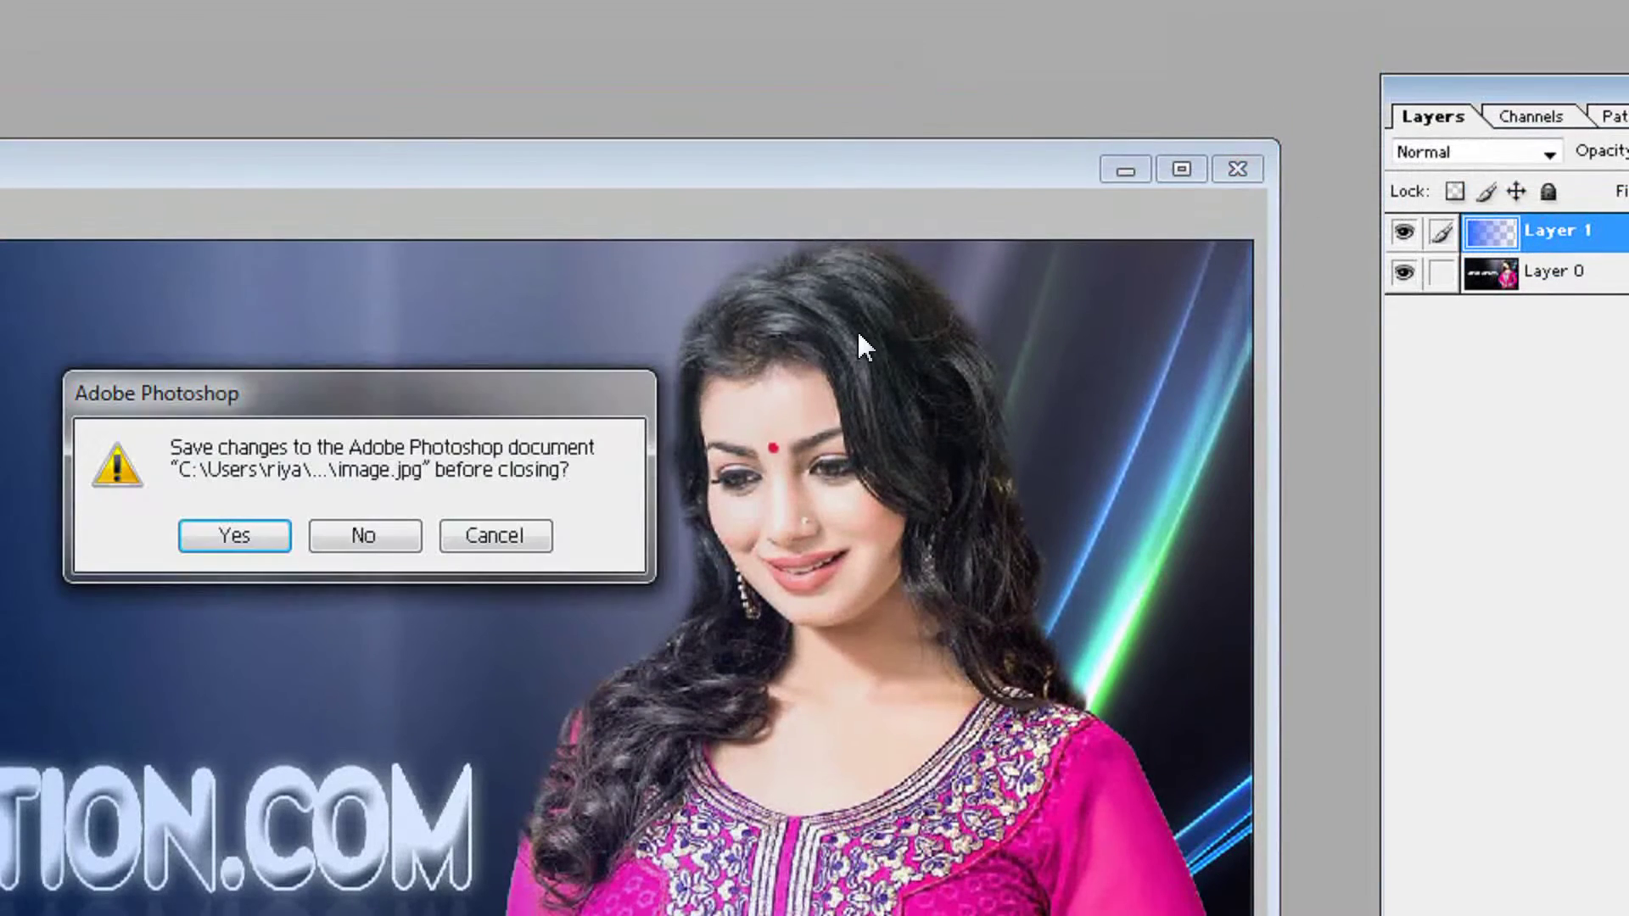
click(379, 547)
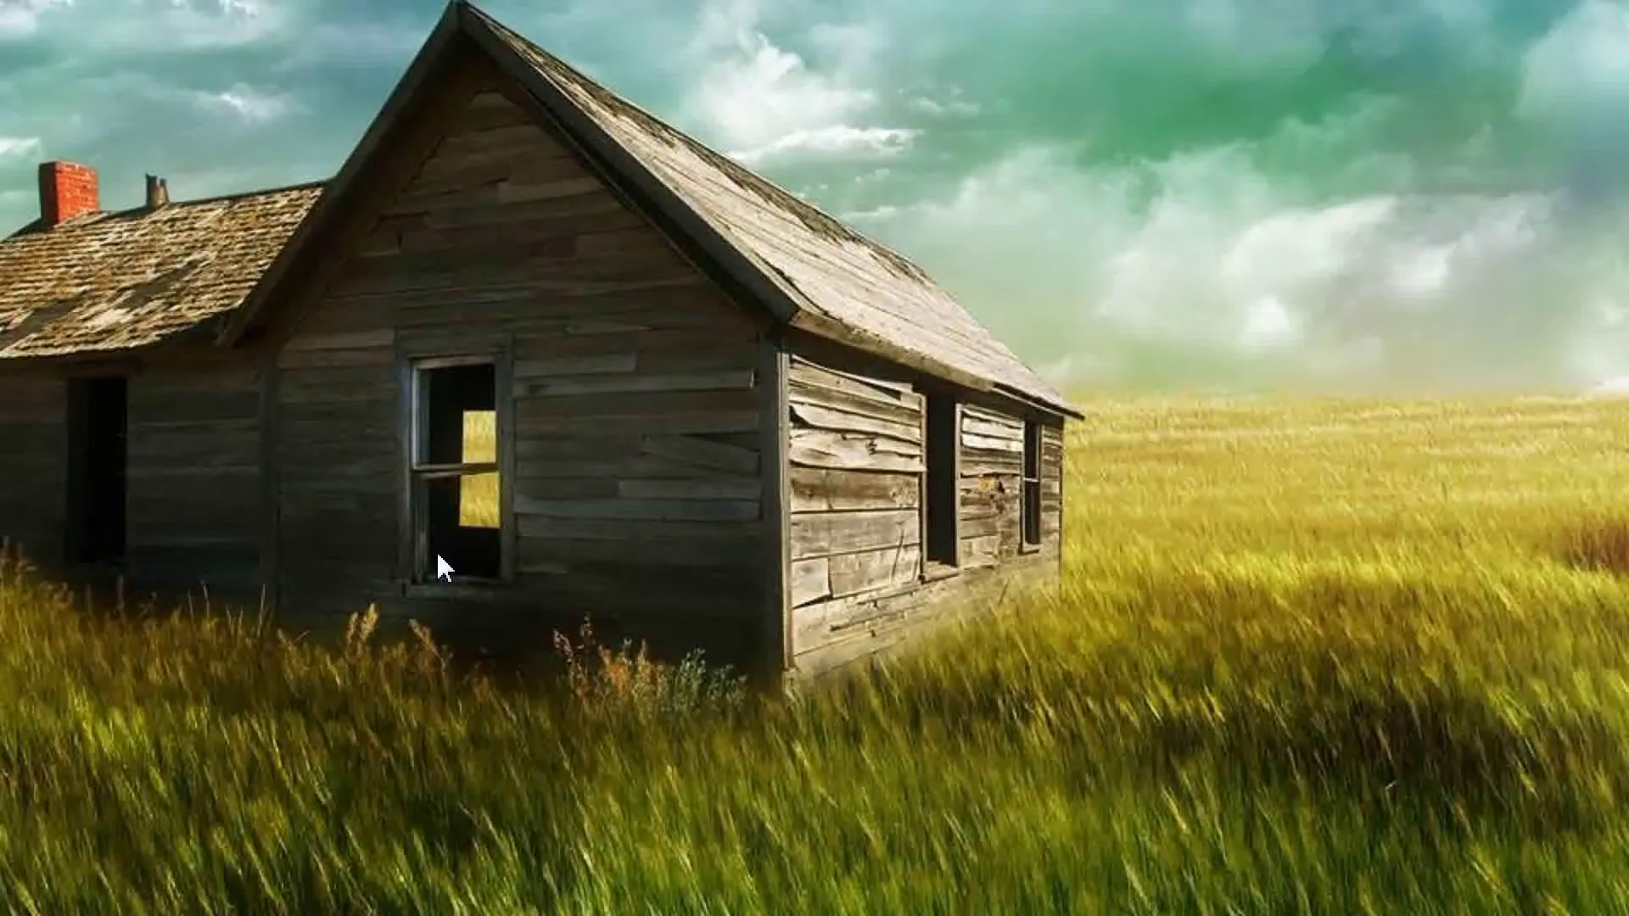
Open Personalization's Desktop Background settings from the desktop right-click menu.
right_click(436, 552)
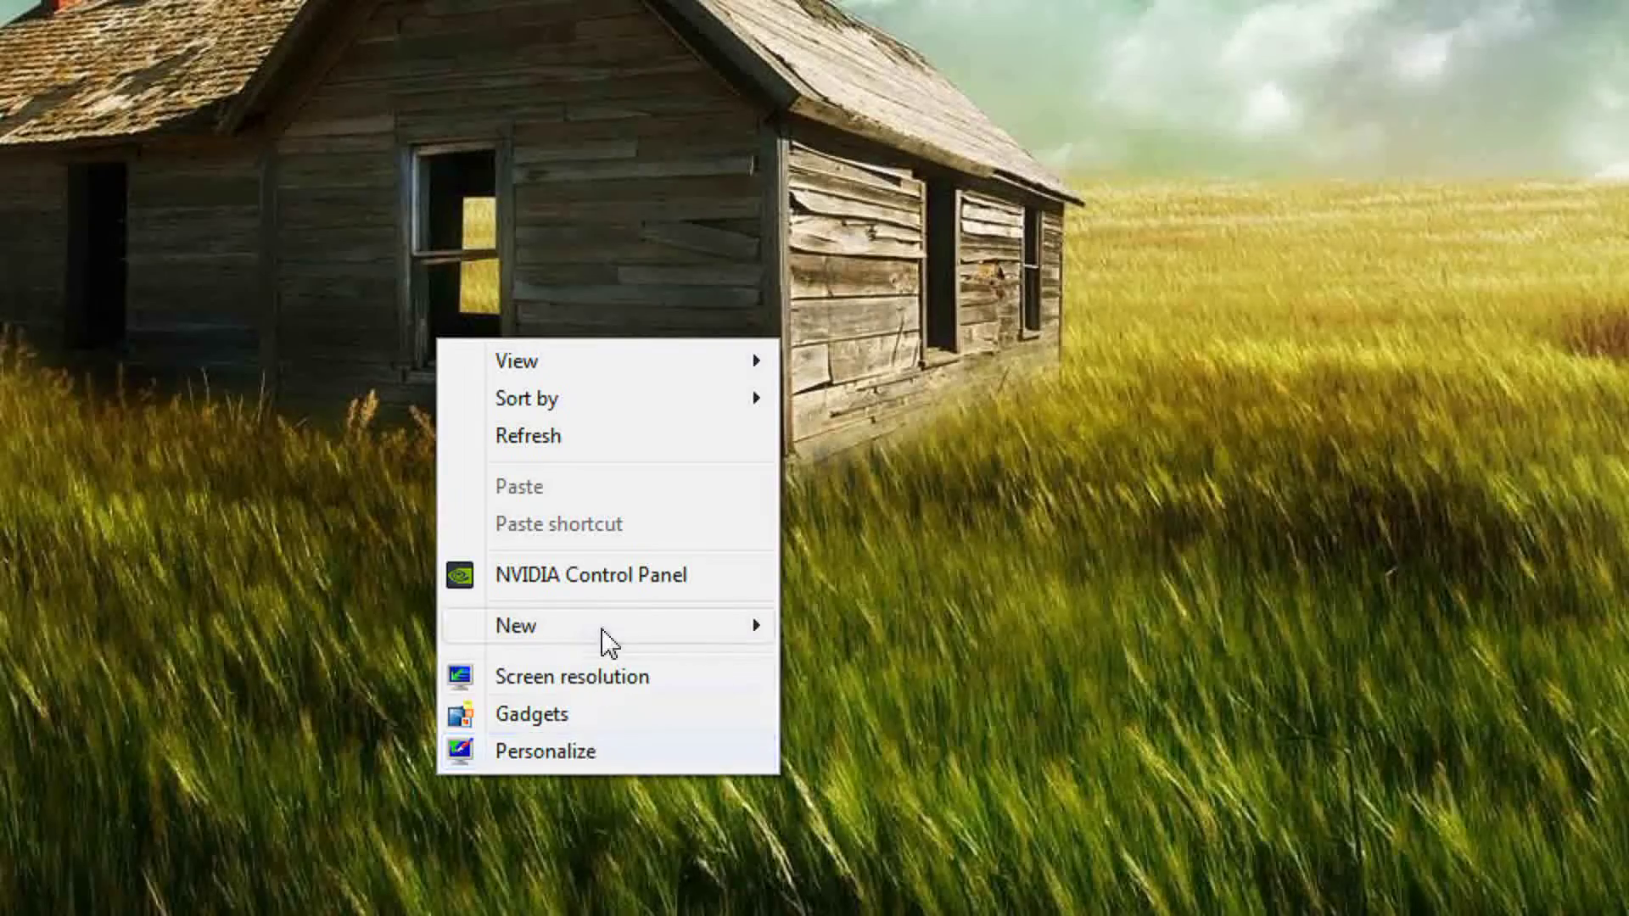
click(585, 674)
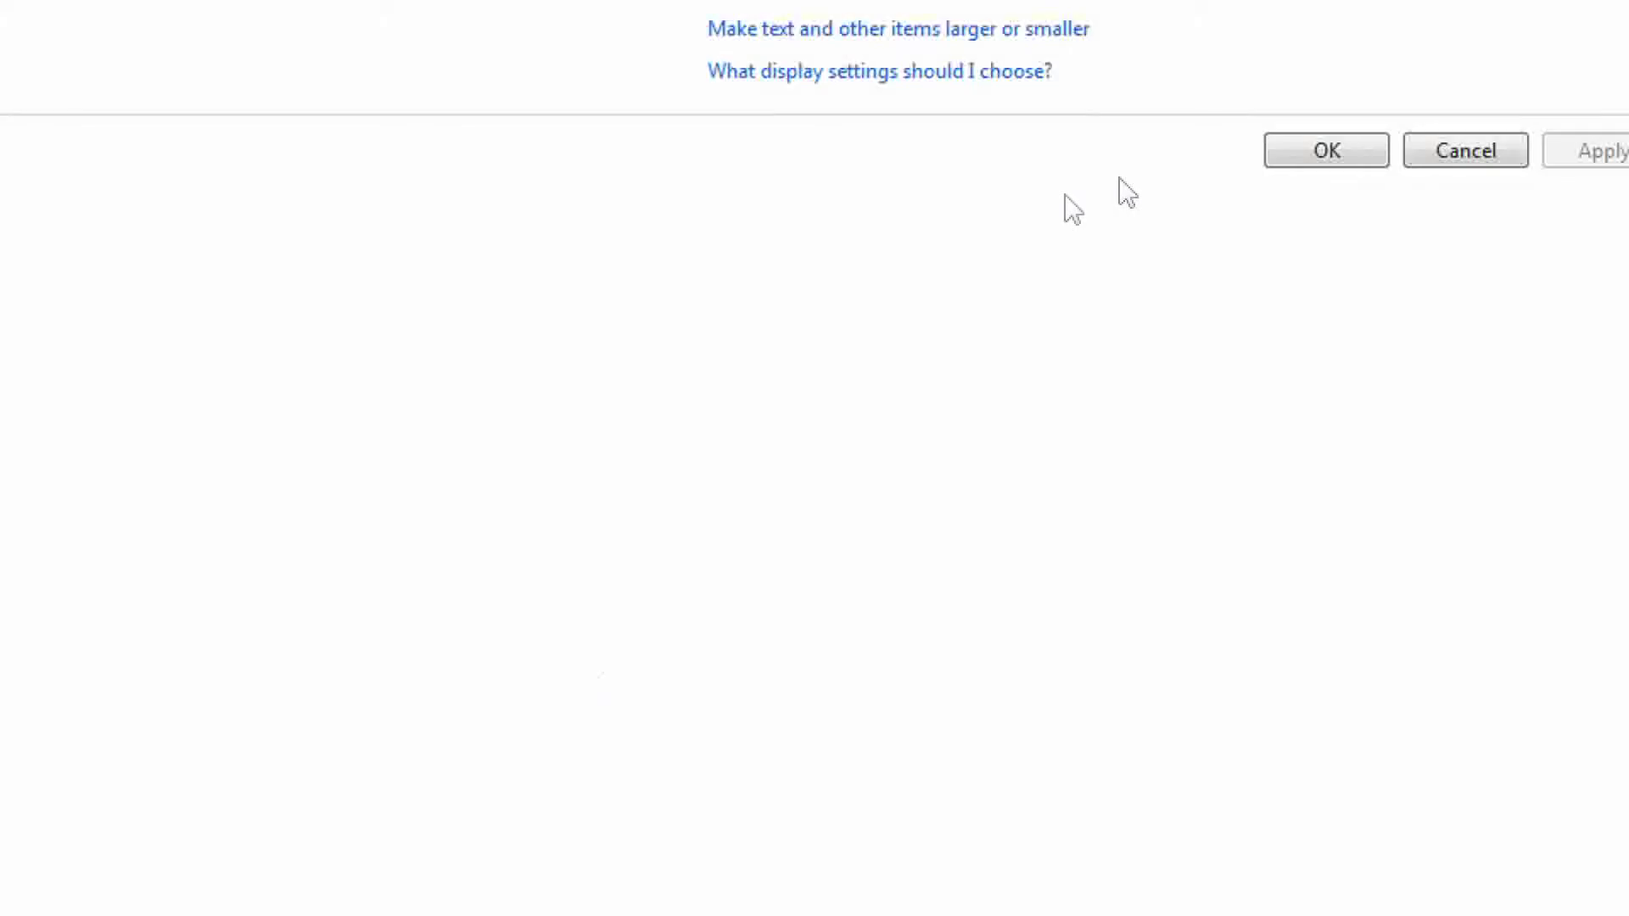
click(1125, 205)
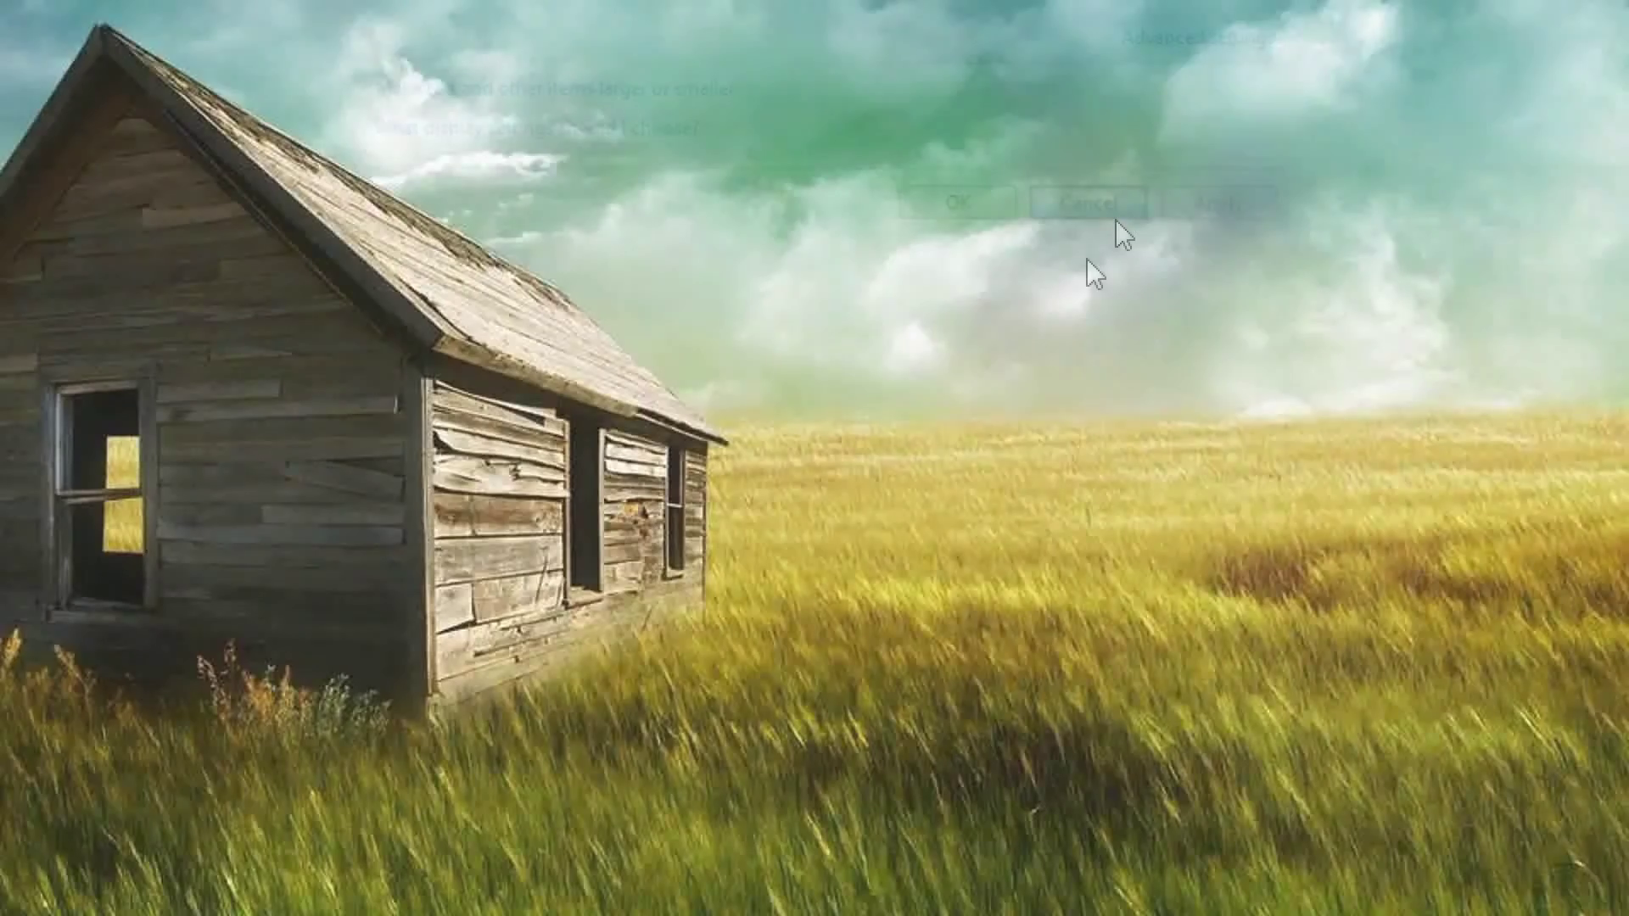
right_click(329, 745)
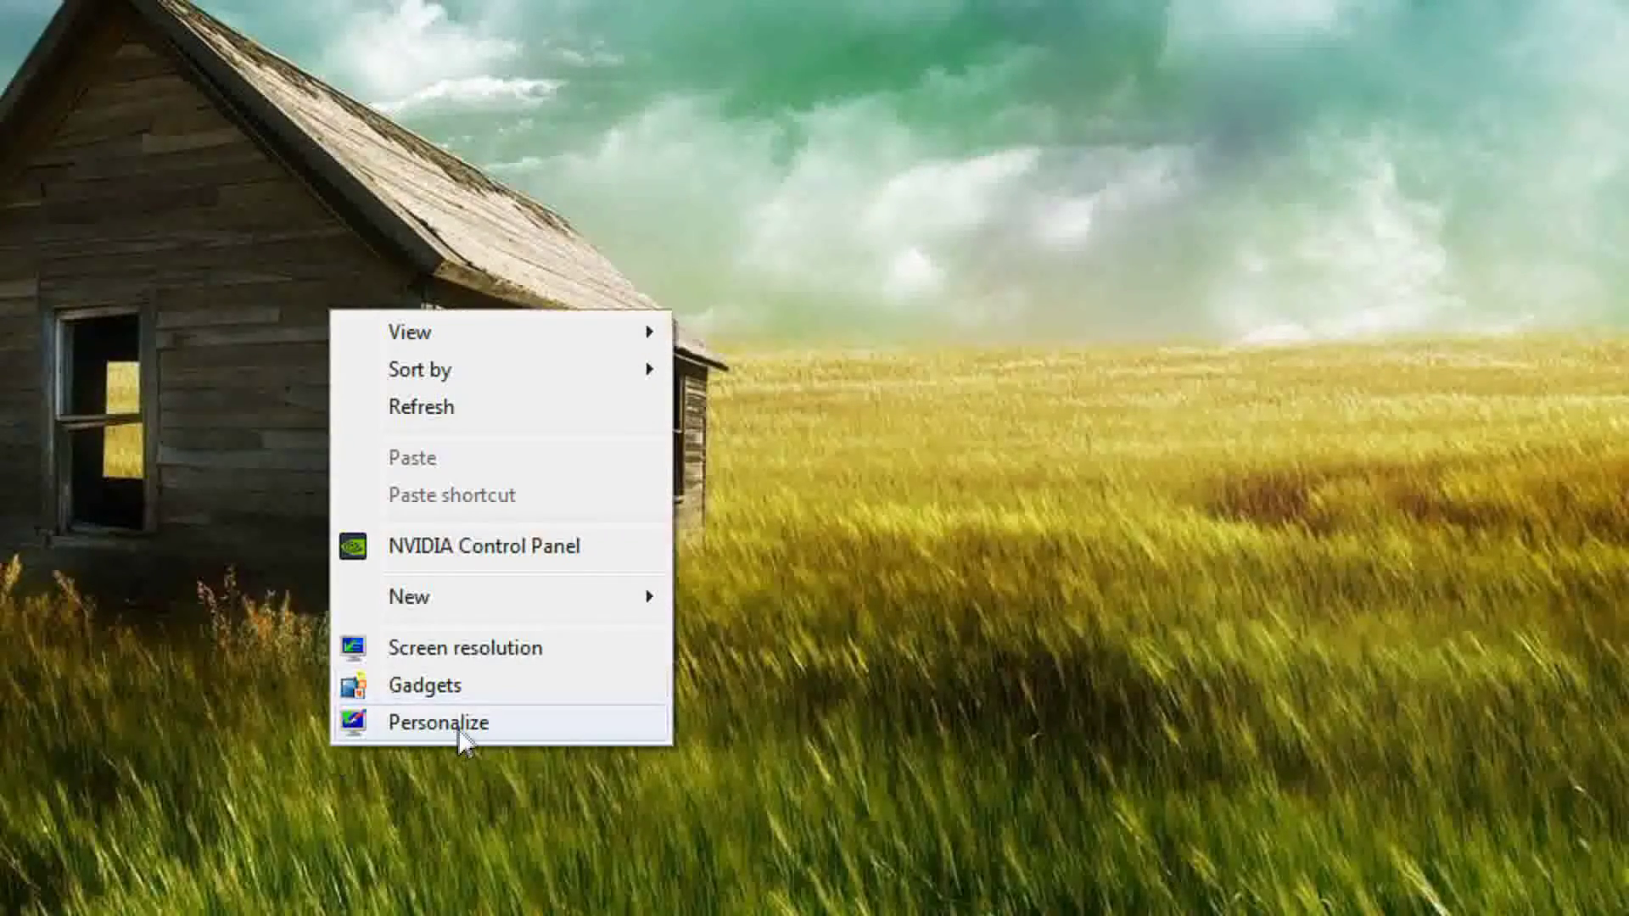
click(459, 723)
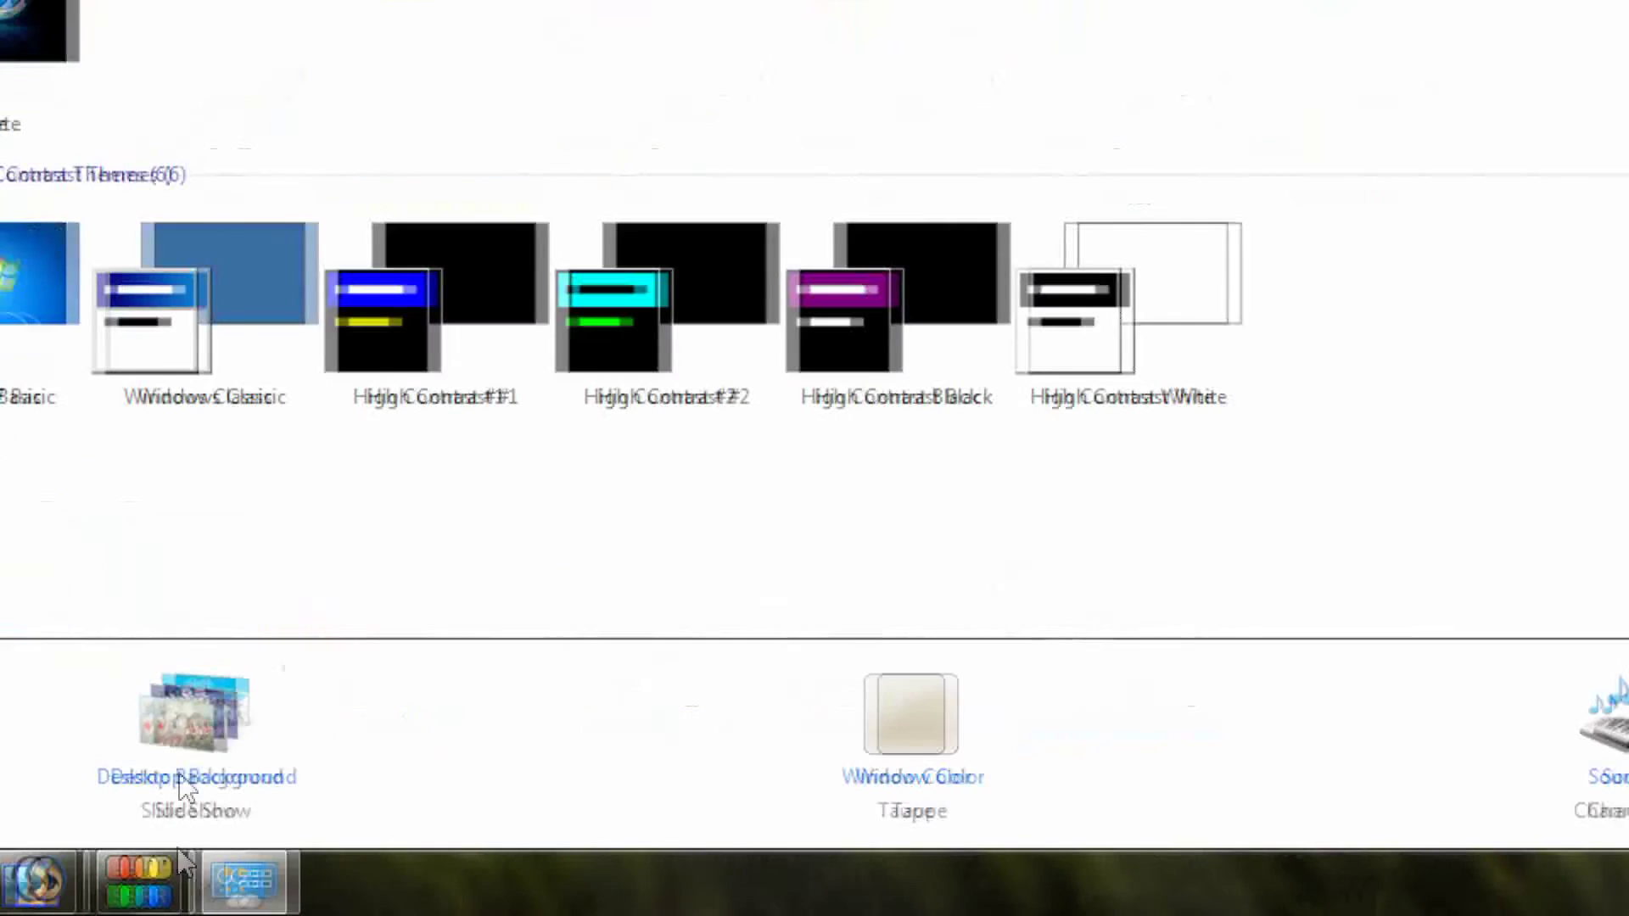
click(230, 747)
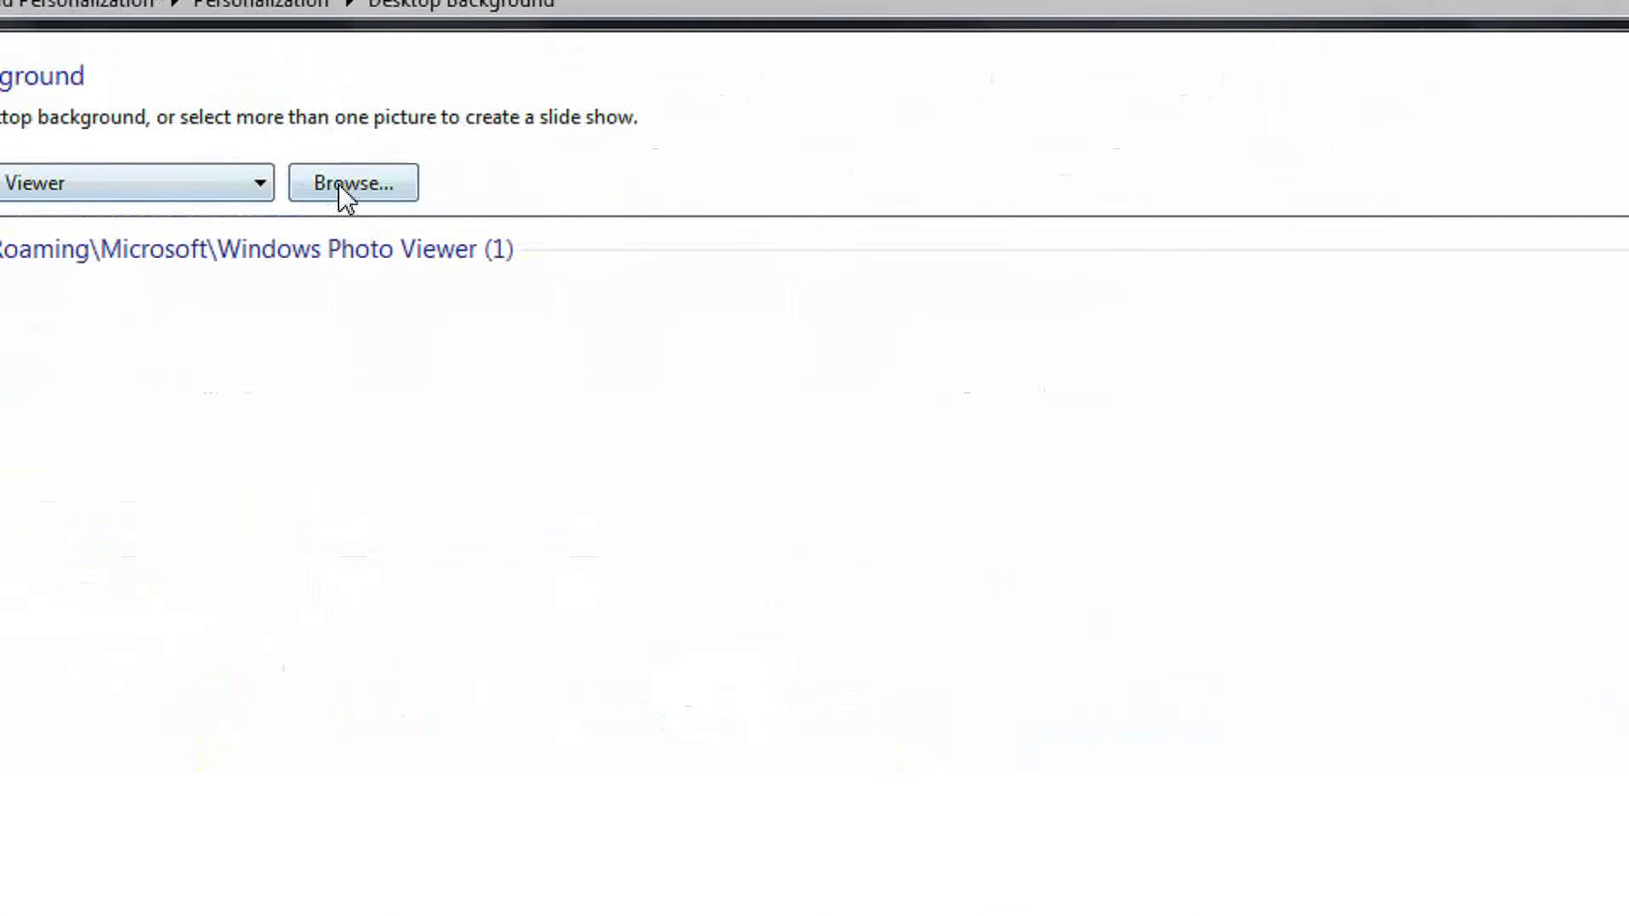
Browse to Libraries > Pictures > My Pictures and set it as the picture location.
click(346, 194)
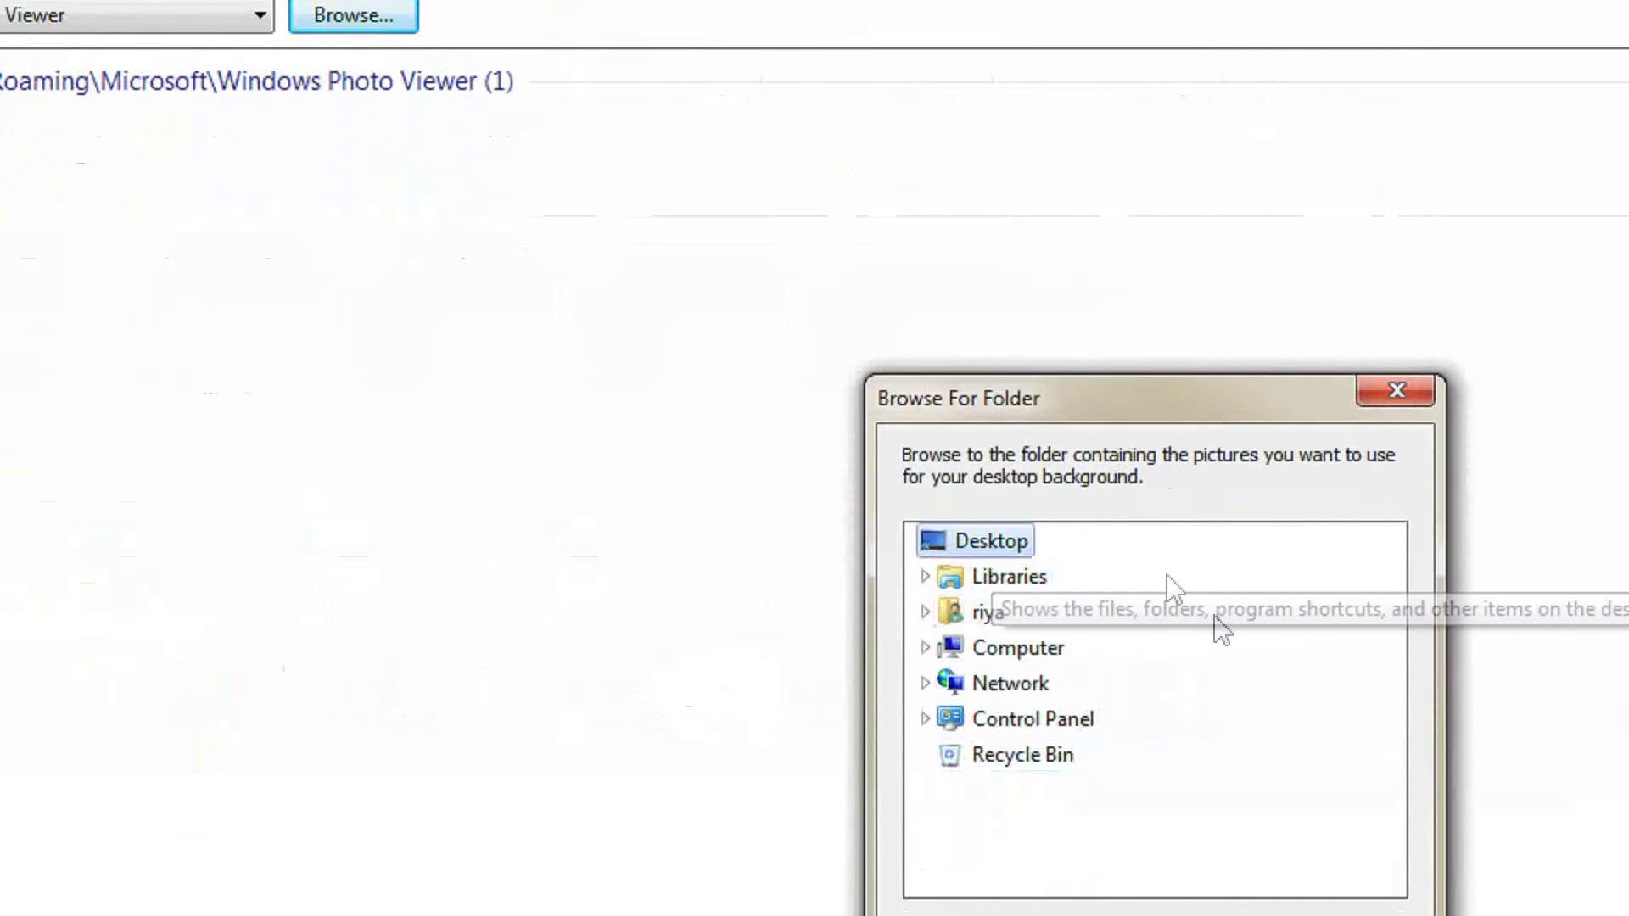
click(888, 648)
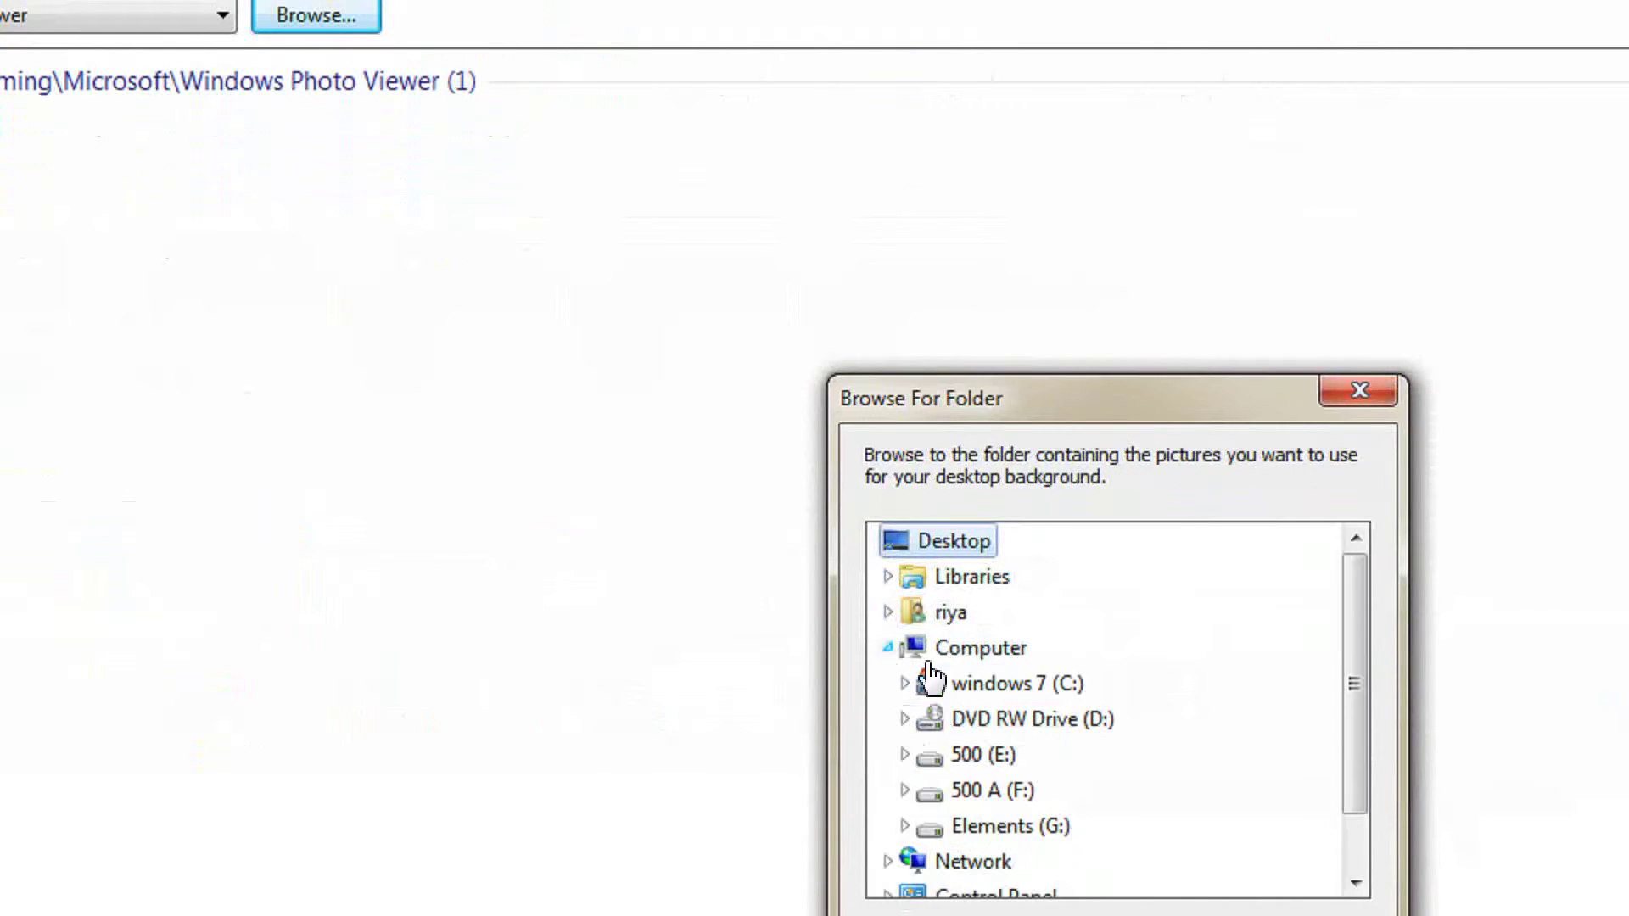
double_click(1007, 729)
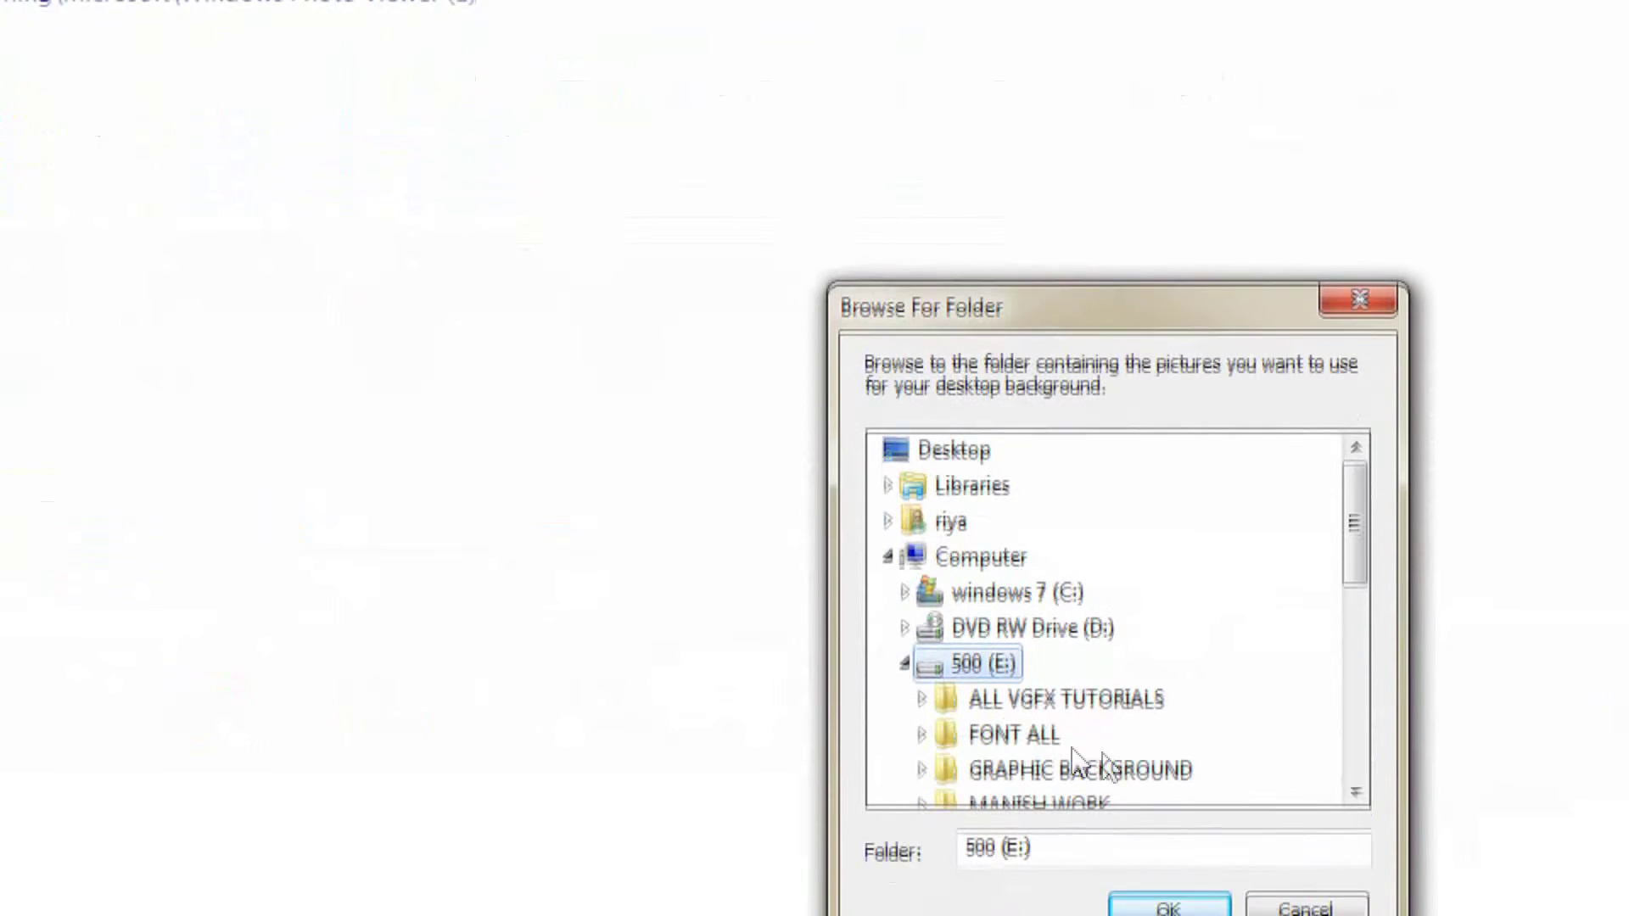
double_click(974, 485)
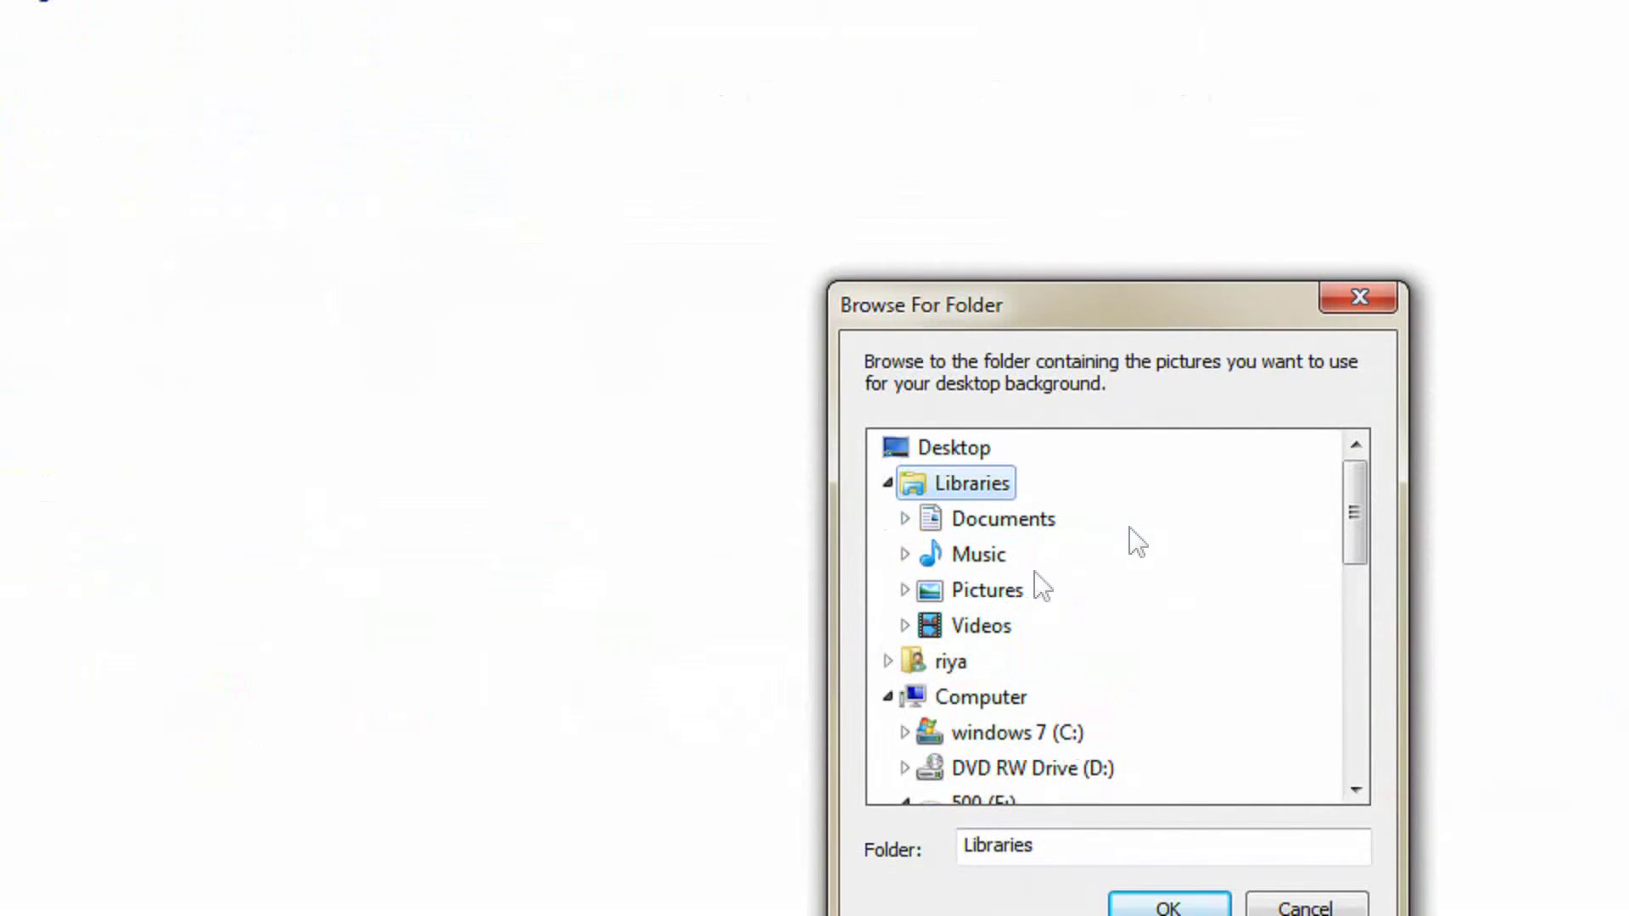
double_click(986, 590)
click(1022, 632)
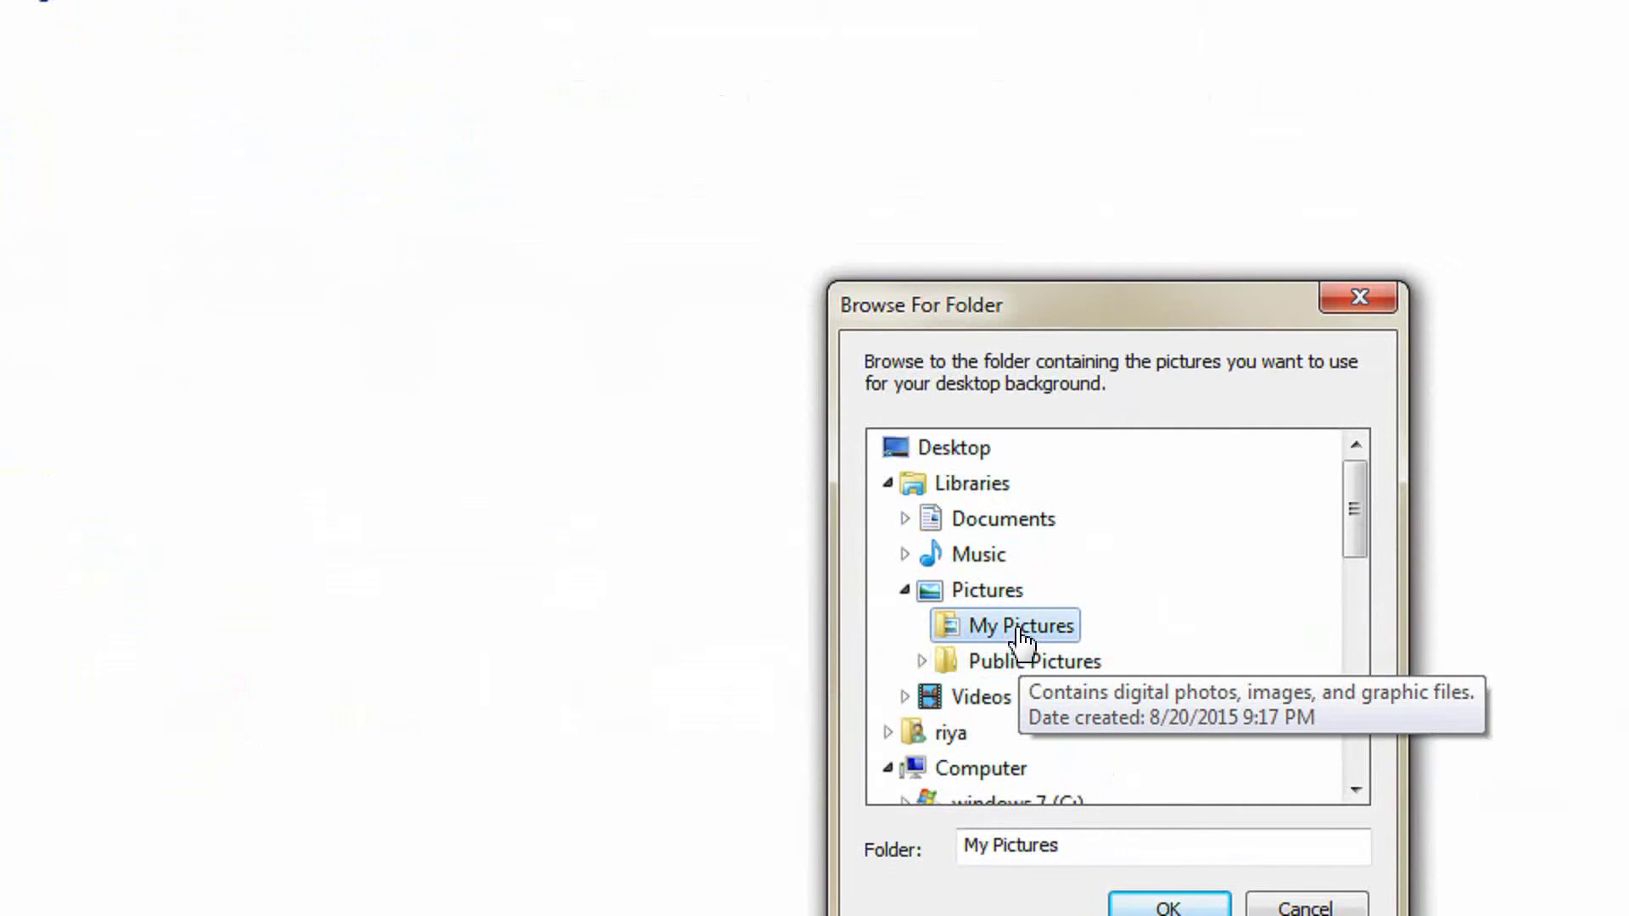
scroll(1351, 557, down, 1)
scroll(1351, 556, down, 1)
scroll(1351, 551, up, 1)
click(950, 520)
click(987, 558)
click(1145, 762)
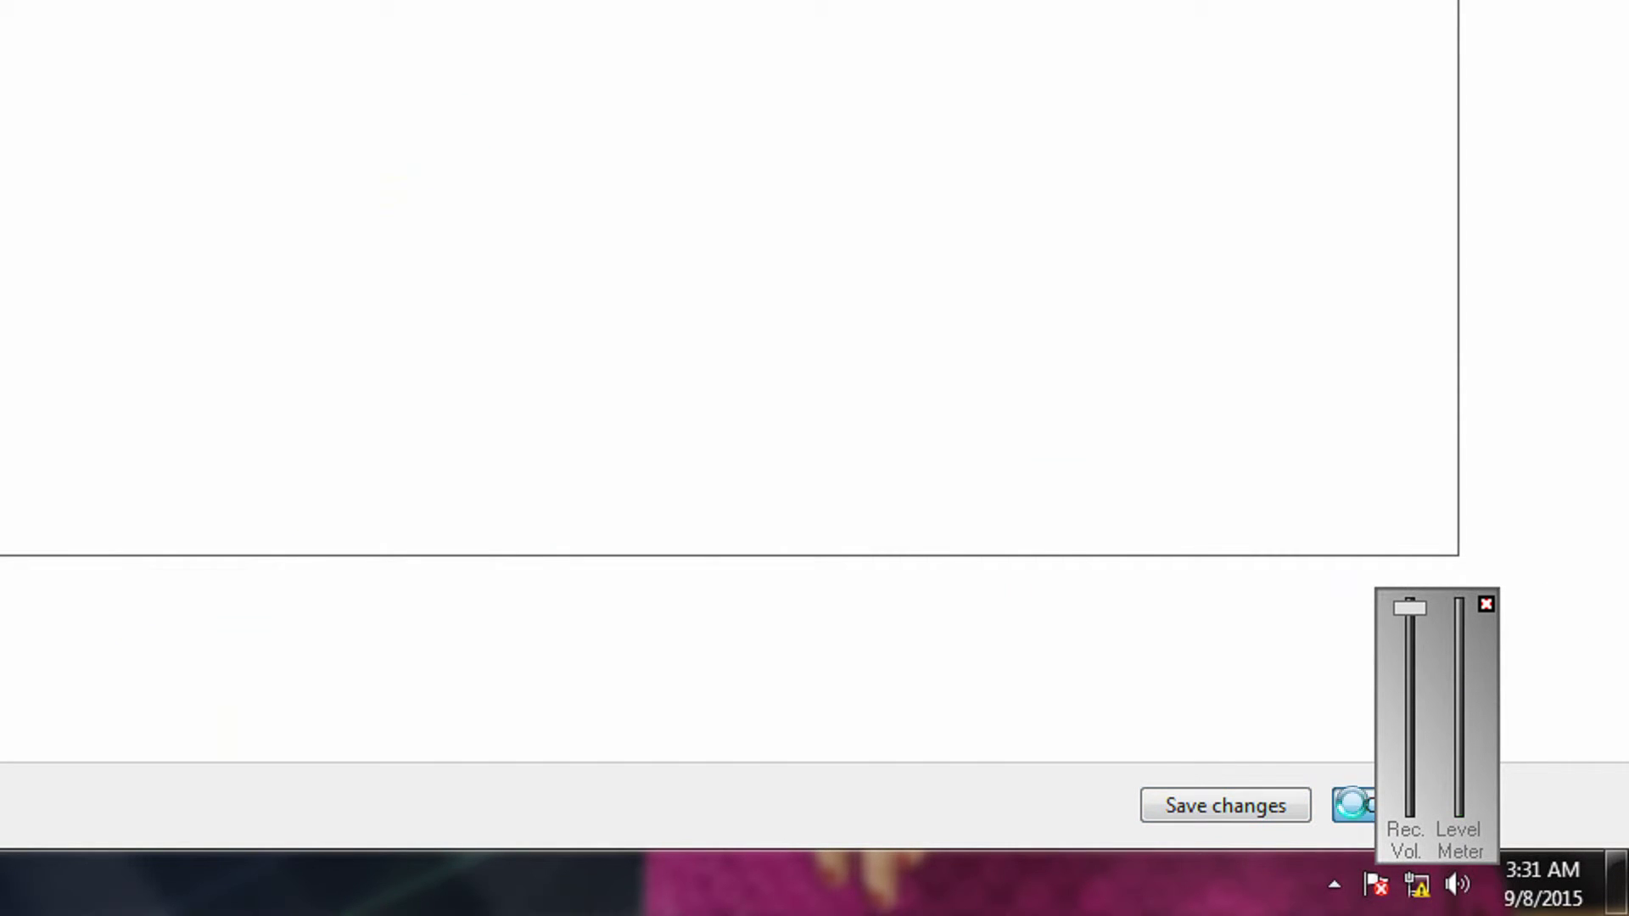
Save the desktop background change and check the wallpaper.
click(1355, 804)
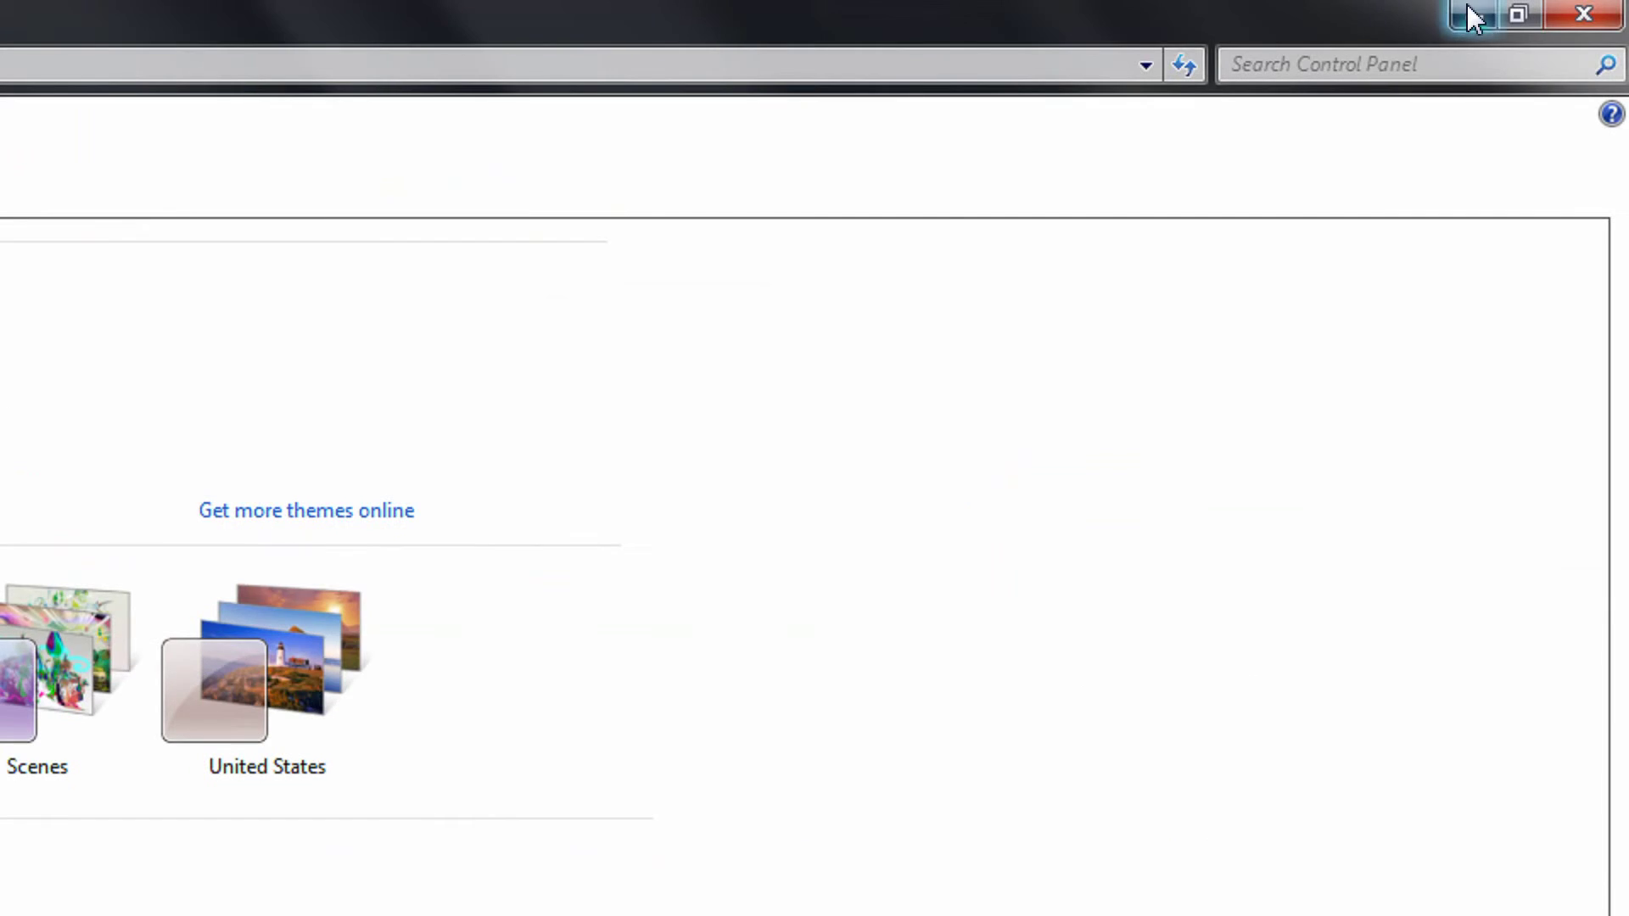
click(1473, 15)
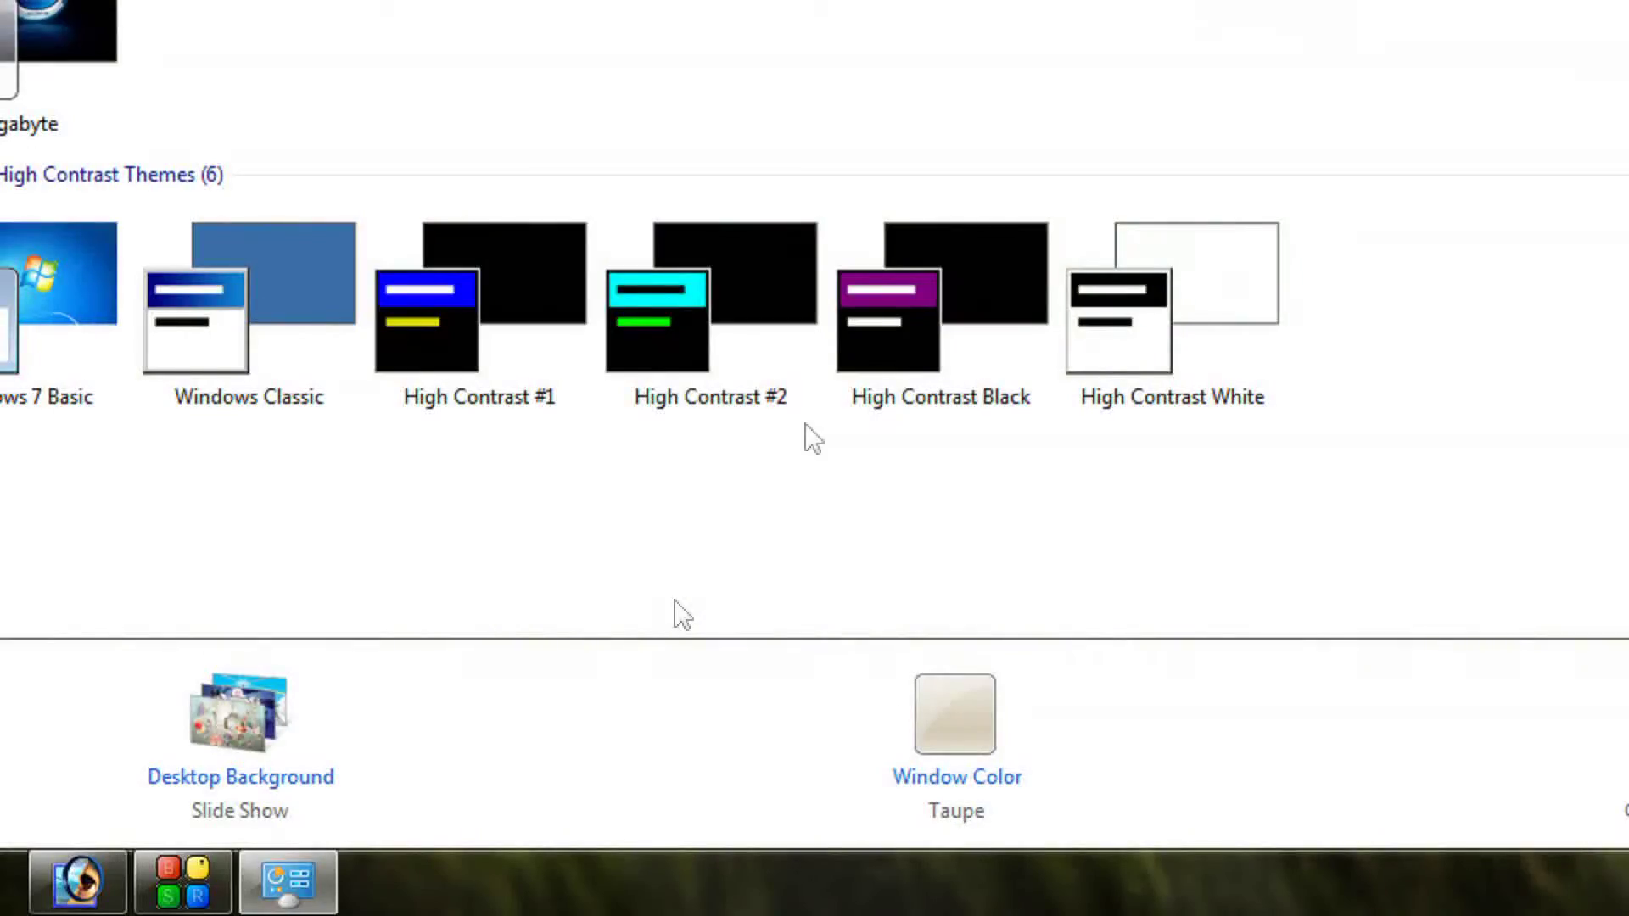
key(alt+Tab)
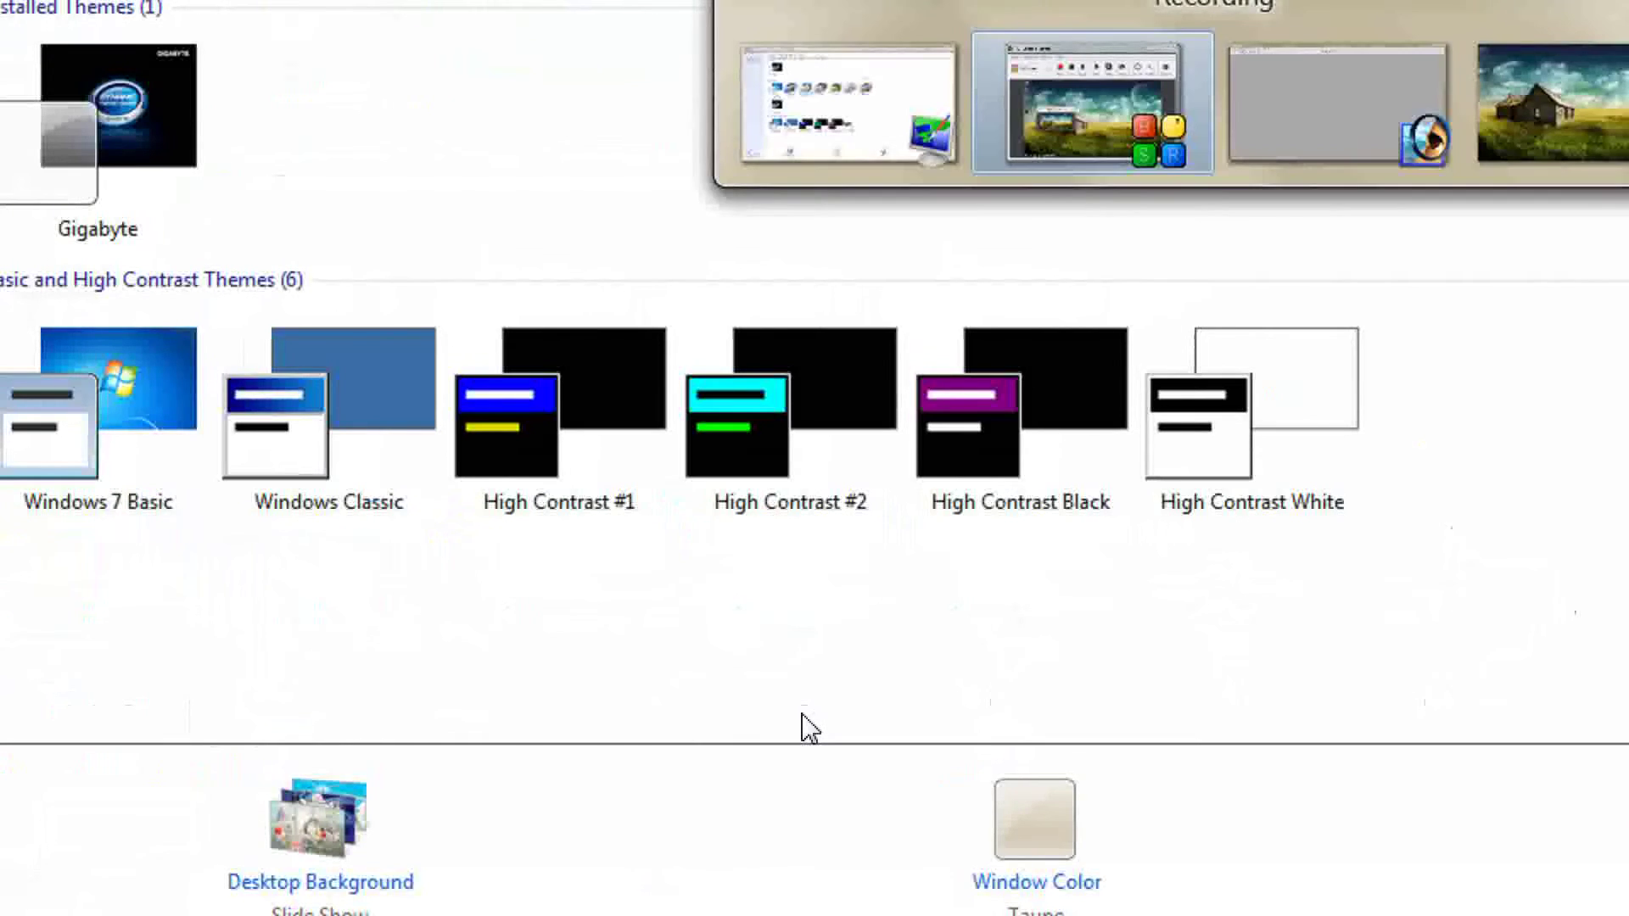
key(alt+Tab)
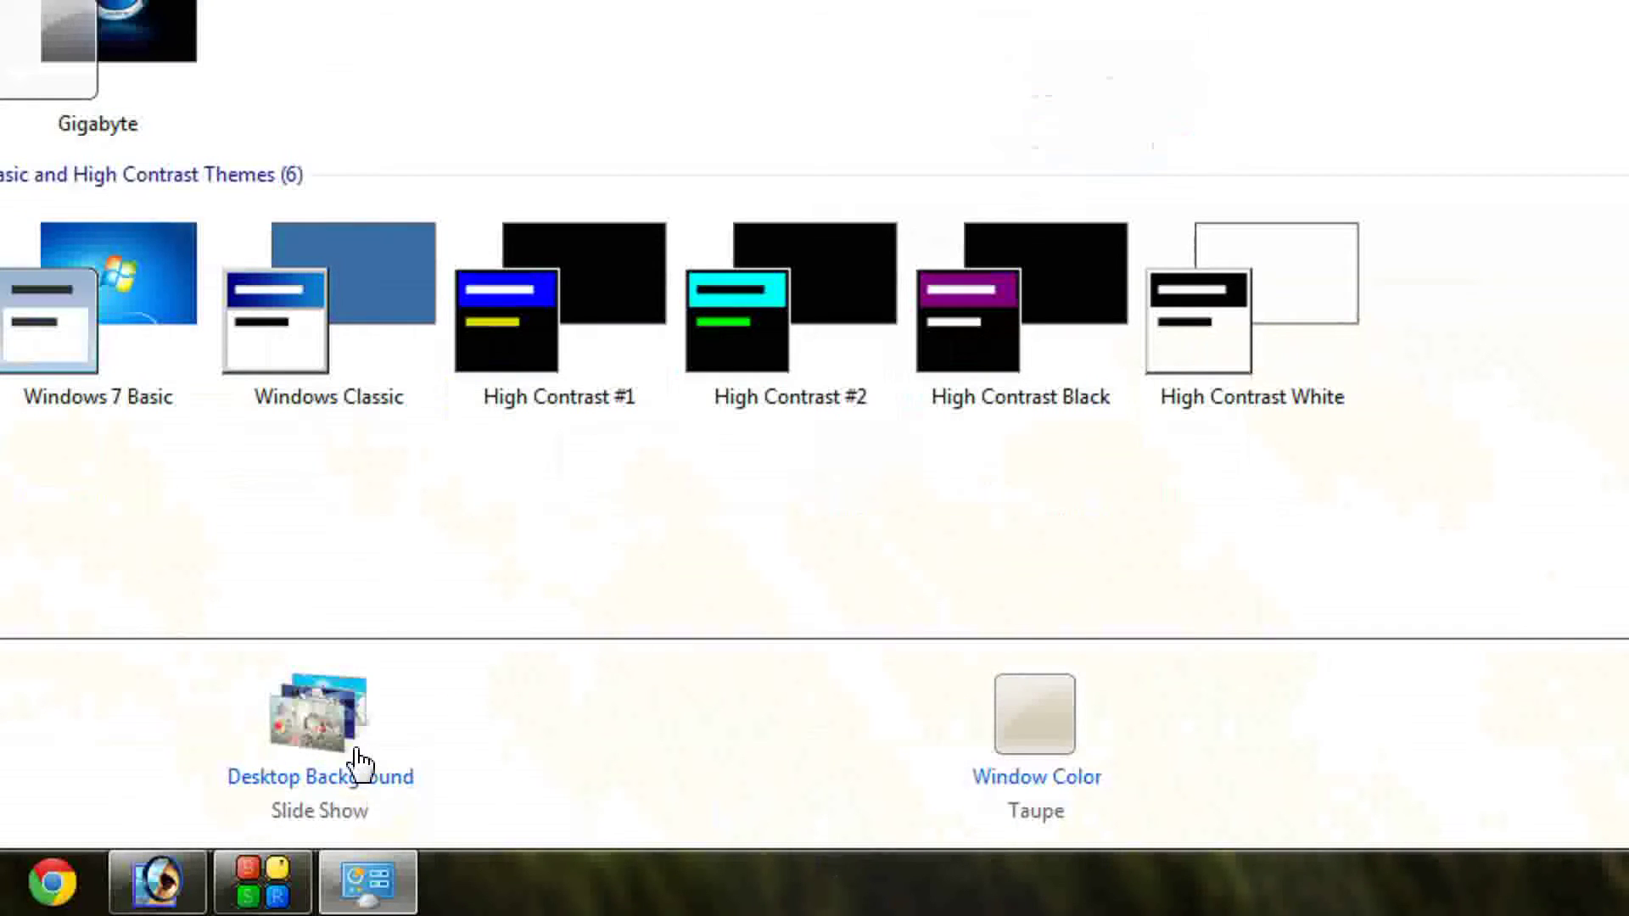
Reopen Desktop Background and browse through the home and My Documents folders.
click(340, 743)
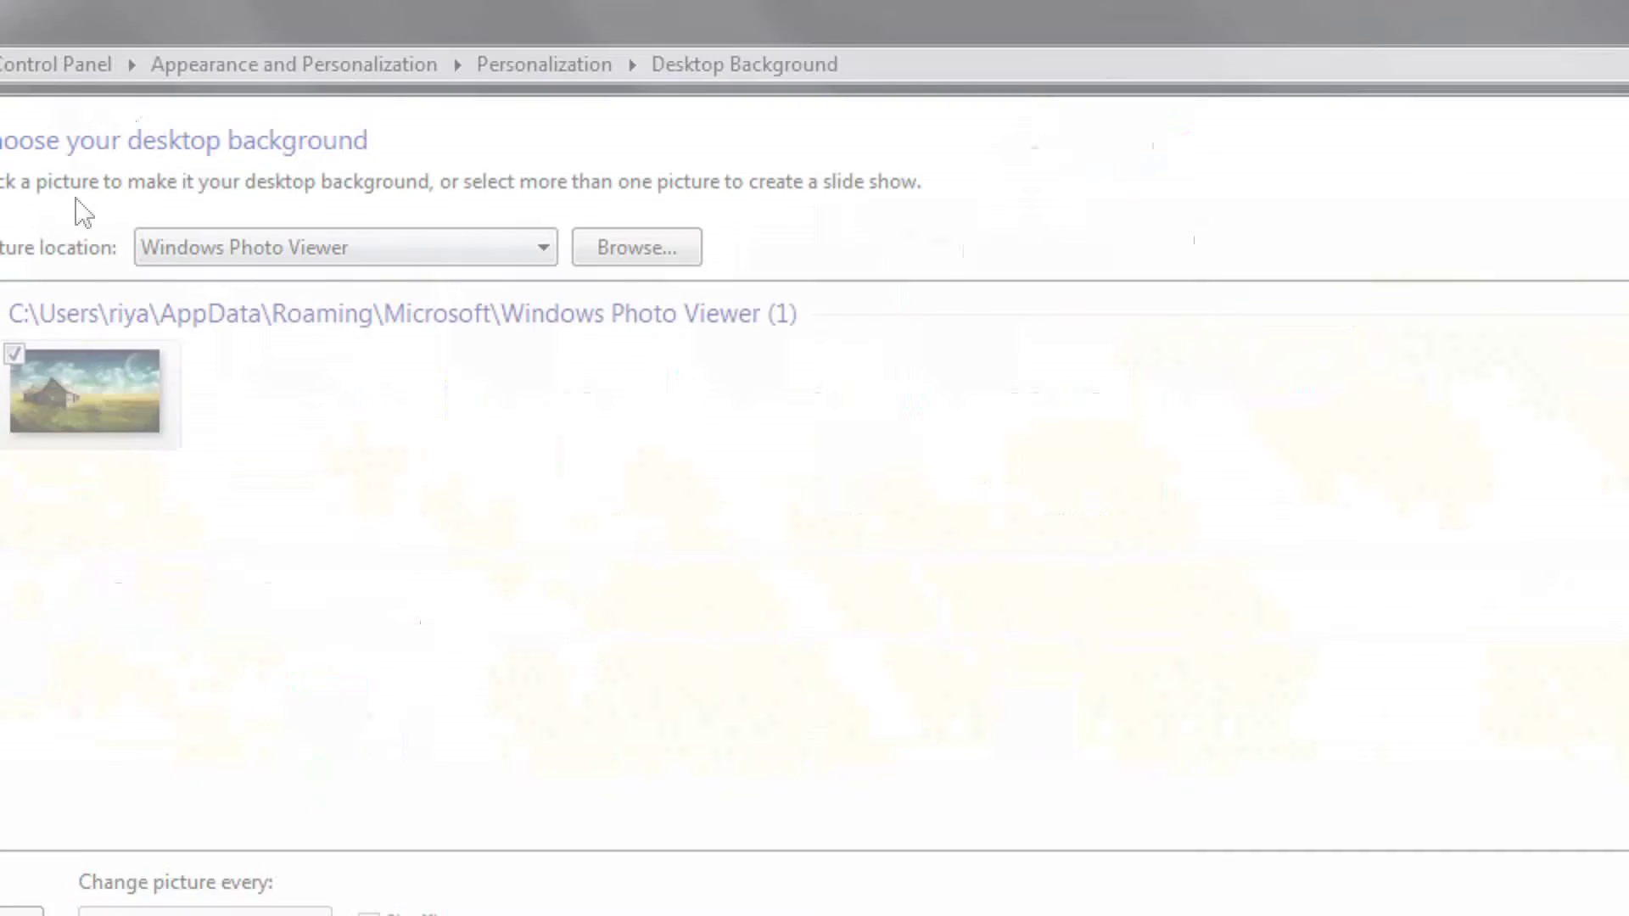
click(711, 255)
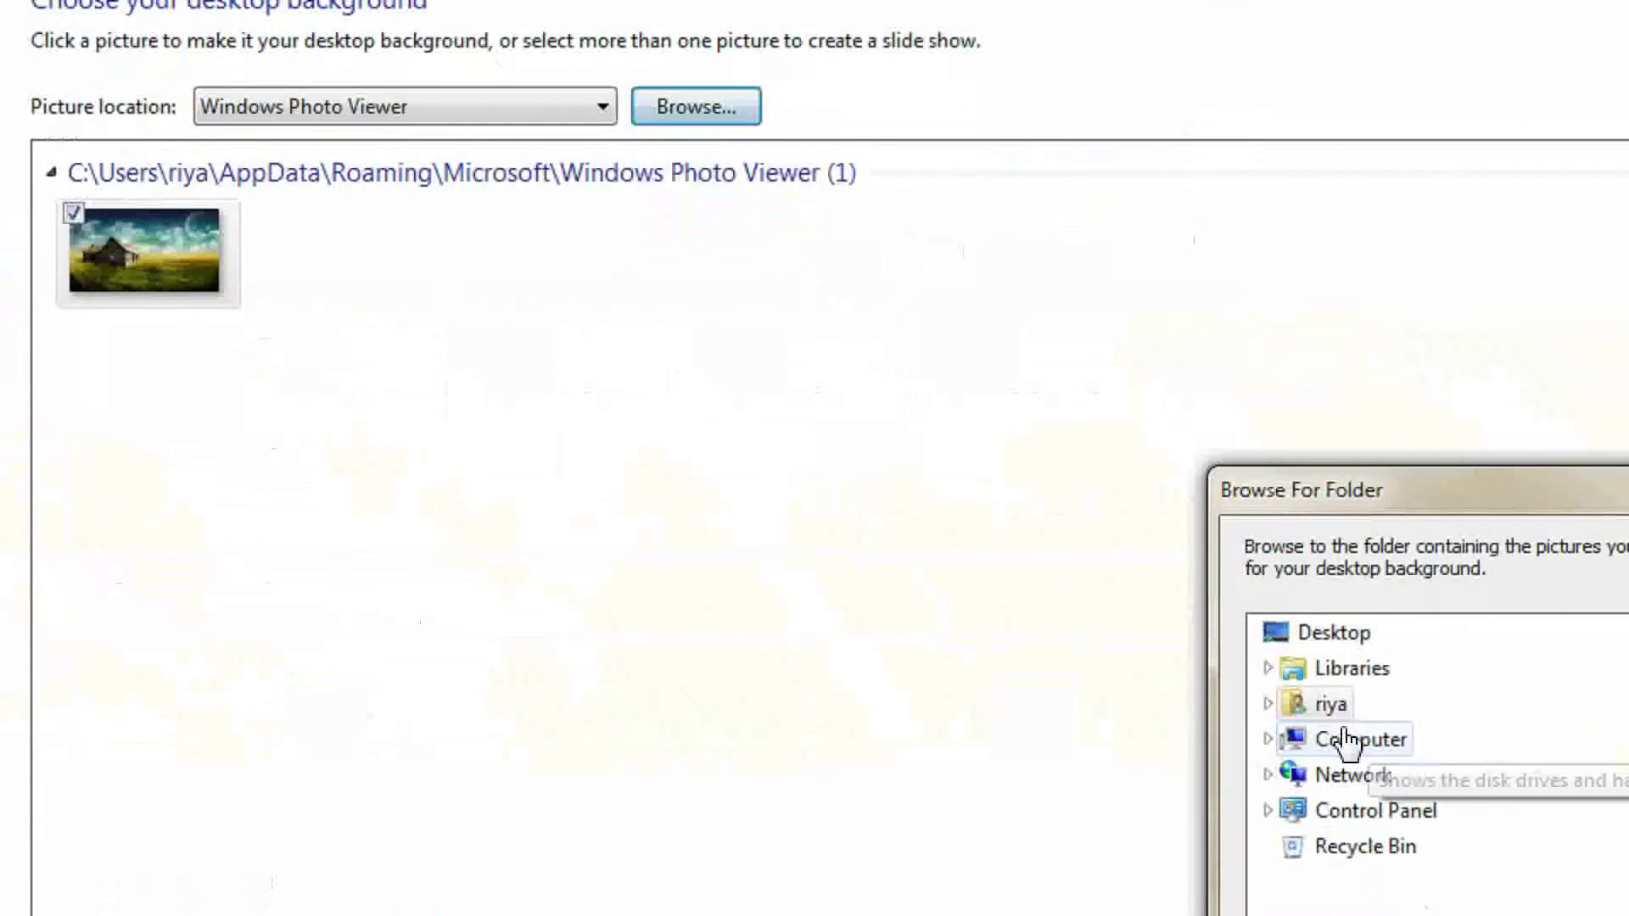
click(1349, 740)
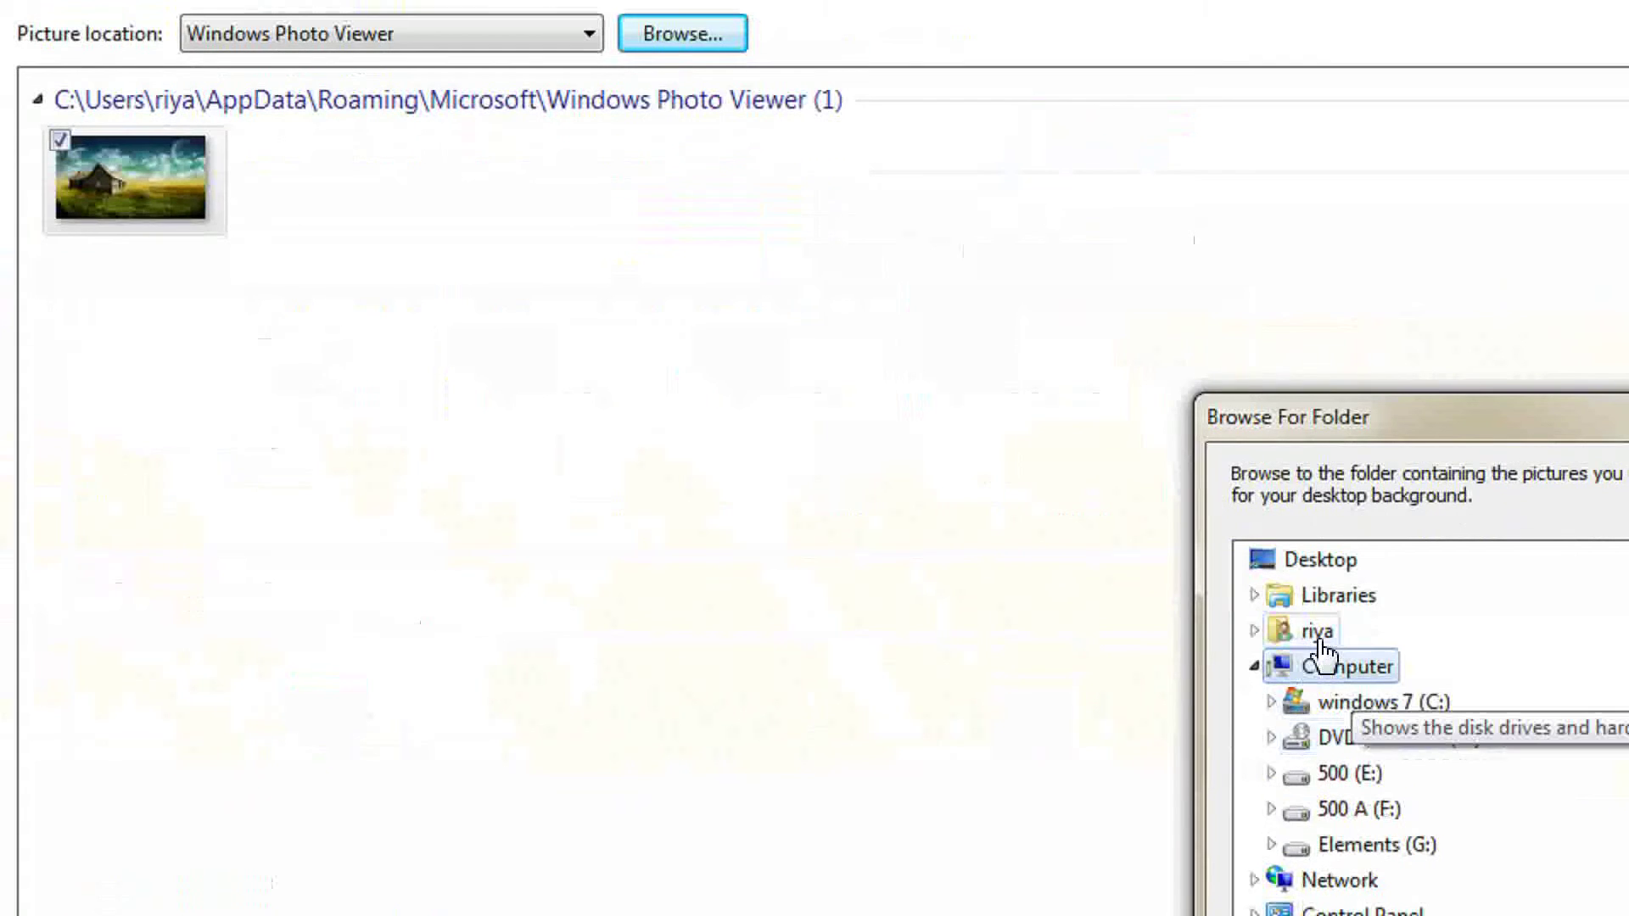
click(1332, 702)
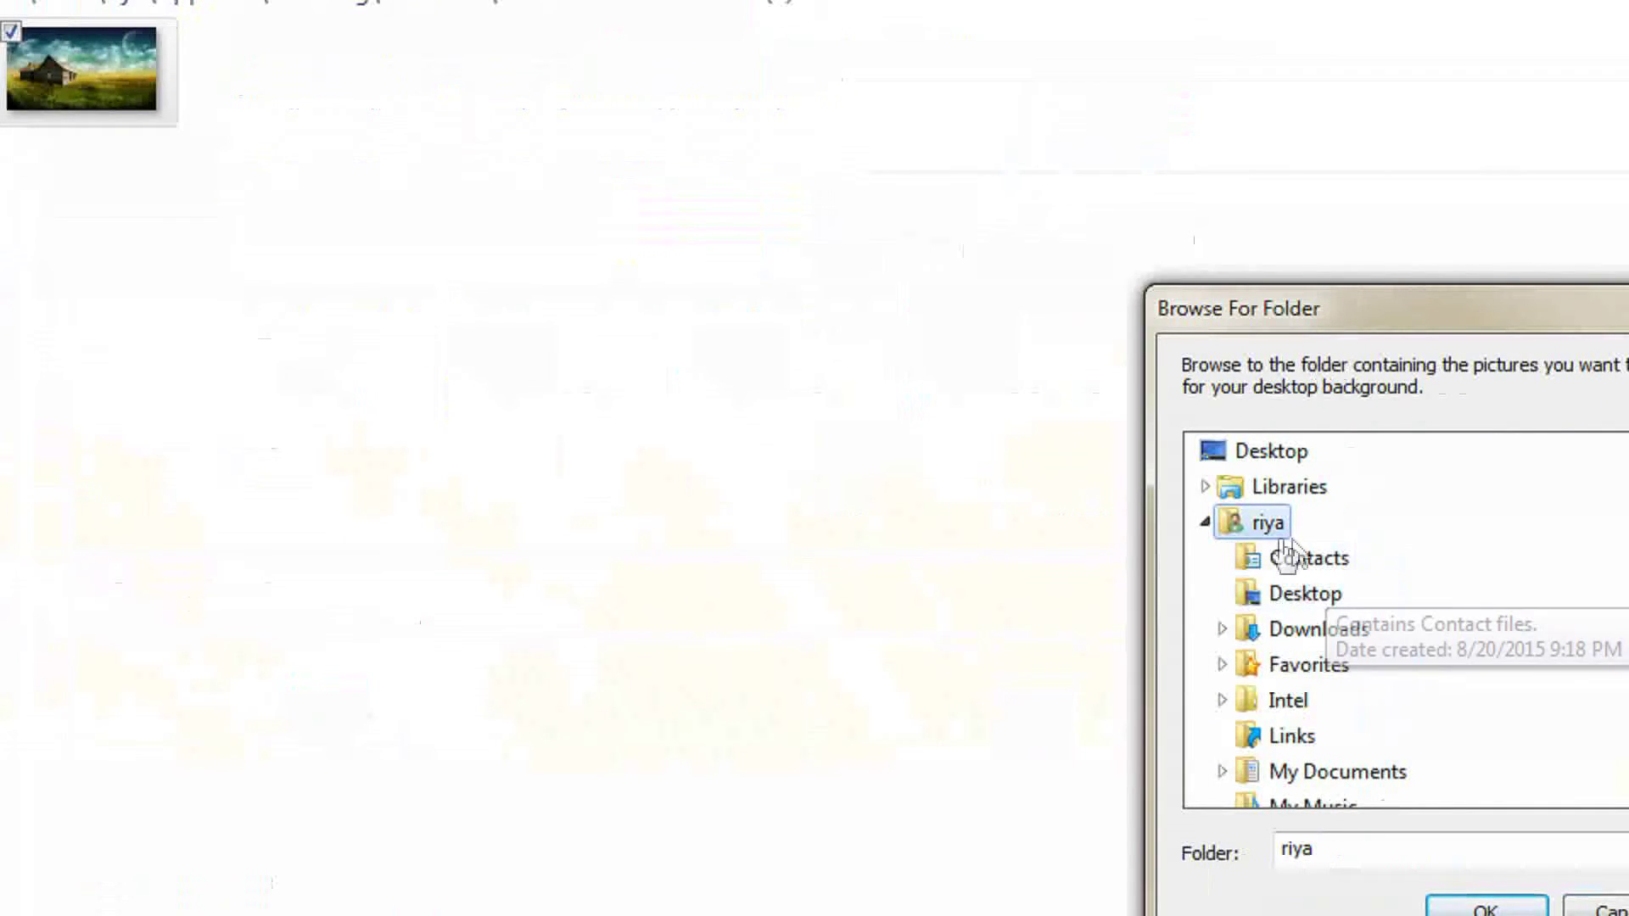
click(1327, 771)
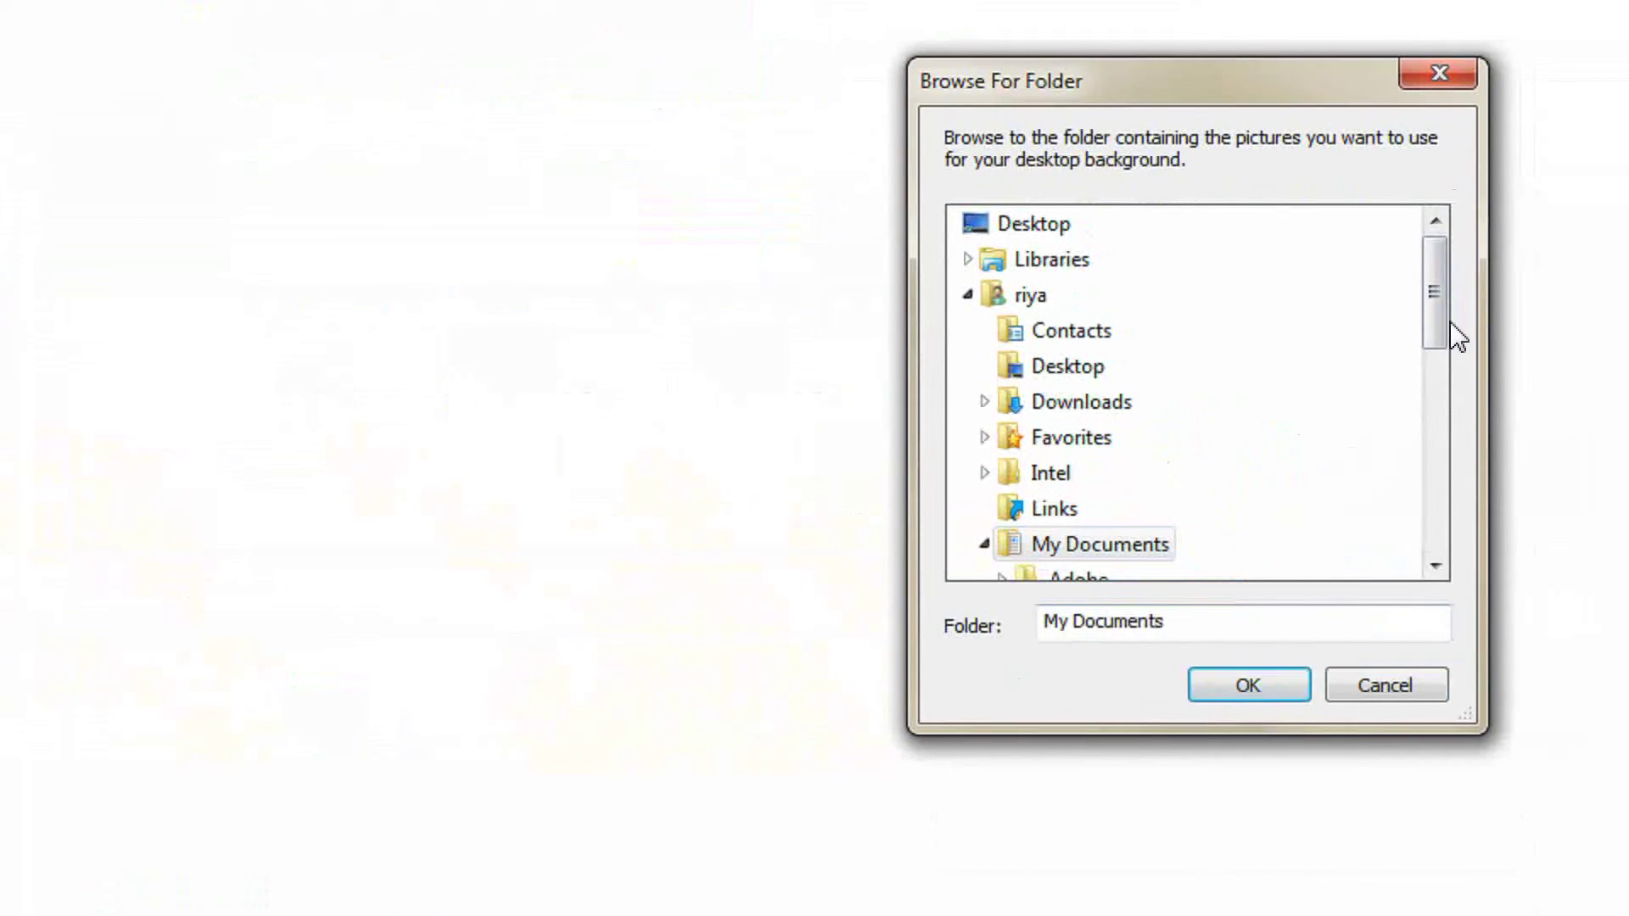
scroll(1436, 356, down, 2)
drag(1439, 373, 1447, 301)
Select the Libraries > Pictures library as the background picture location and confirm.
click(1015, 295)
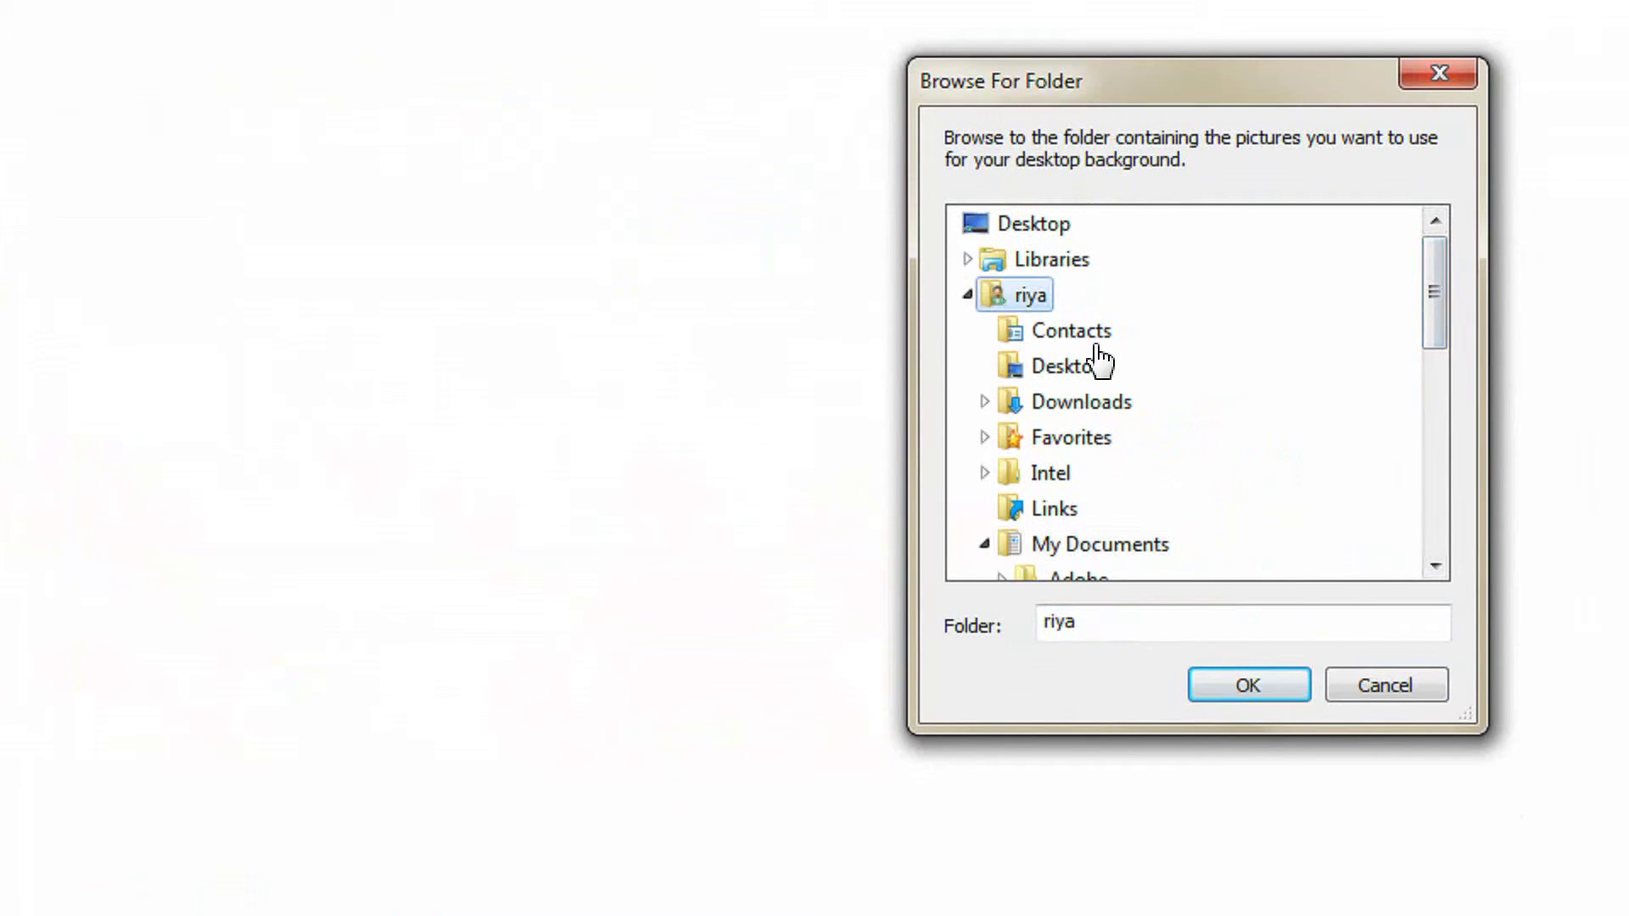
click(1074, 367)
click(1076, 404)
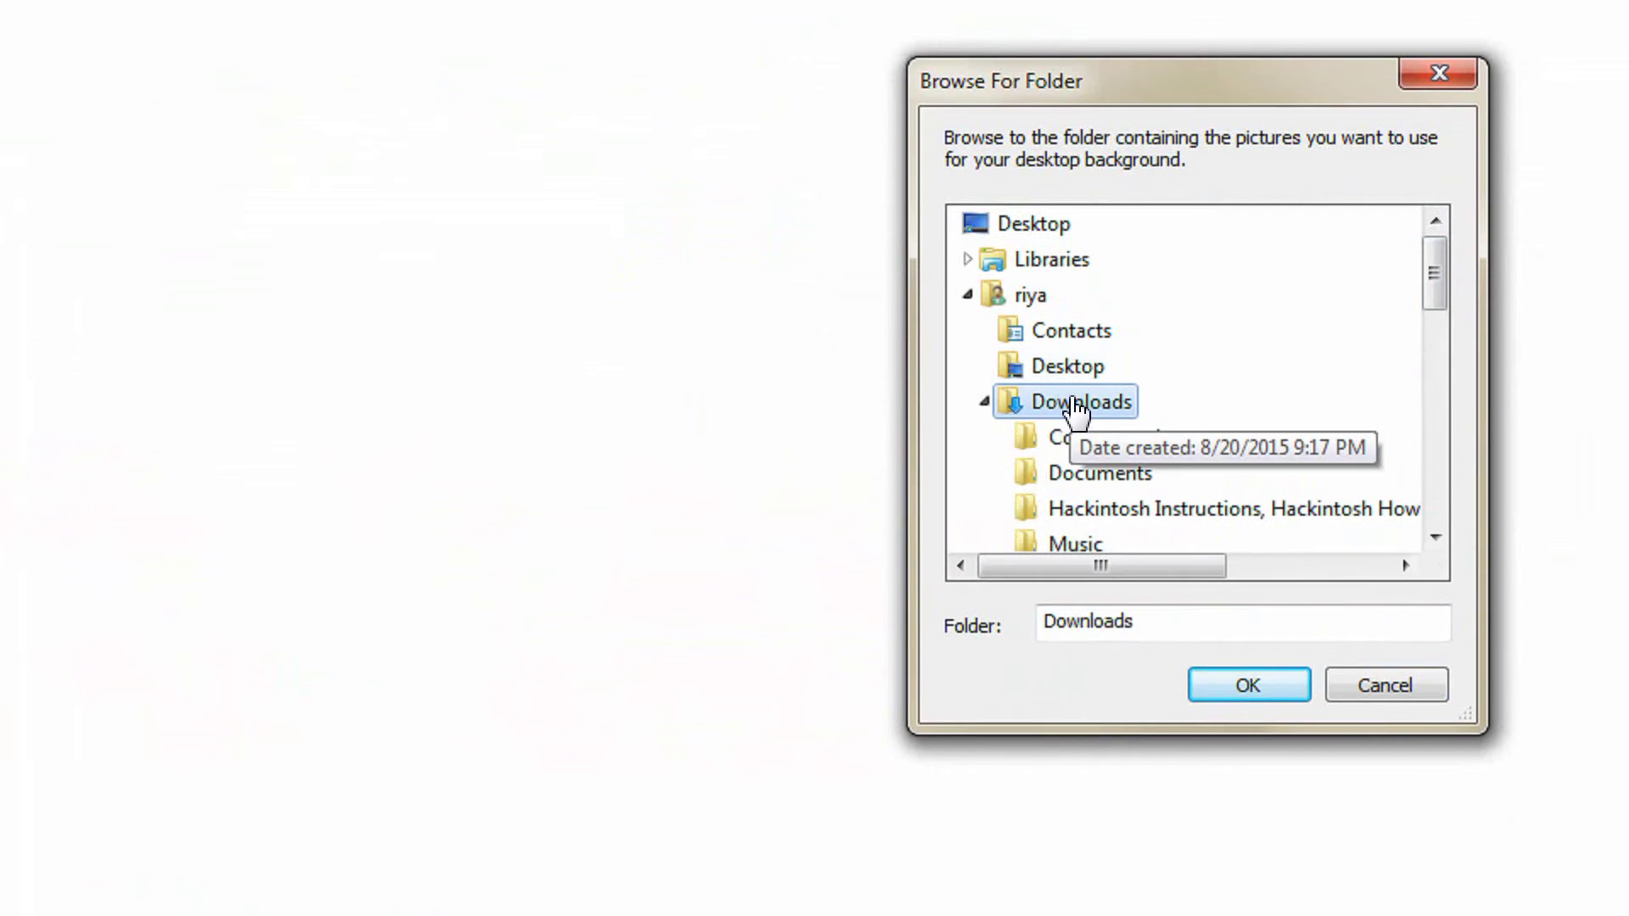
click(984, 402)
click(1039, 299)
click(1073, 263)
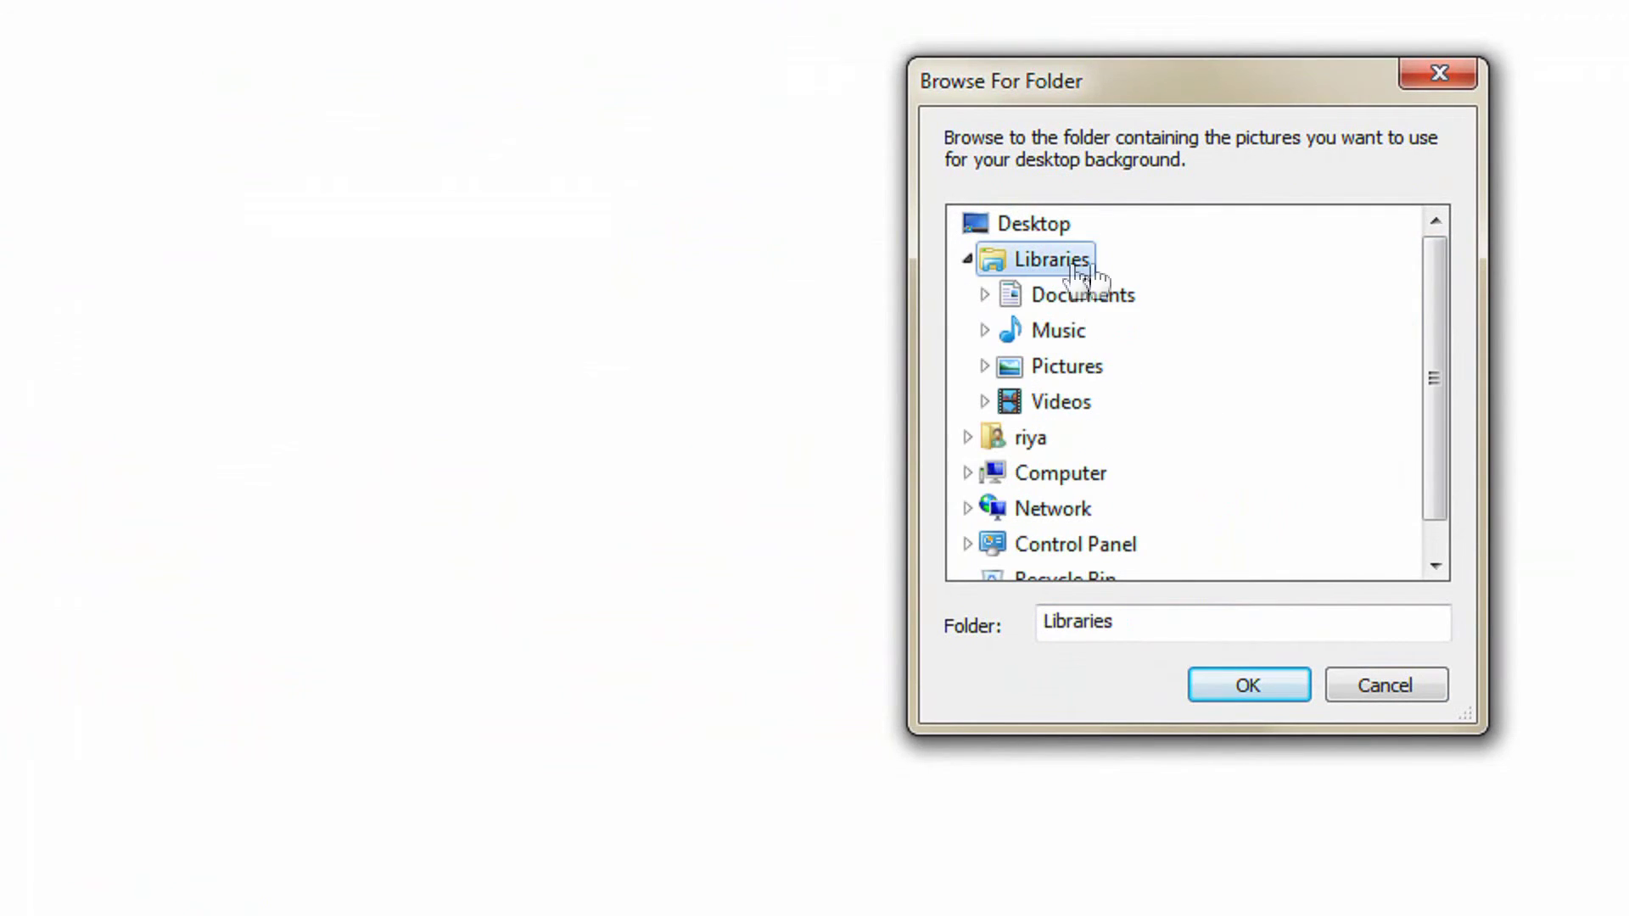
click(1065, 371)
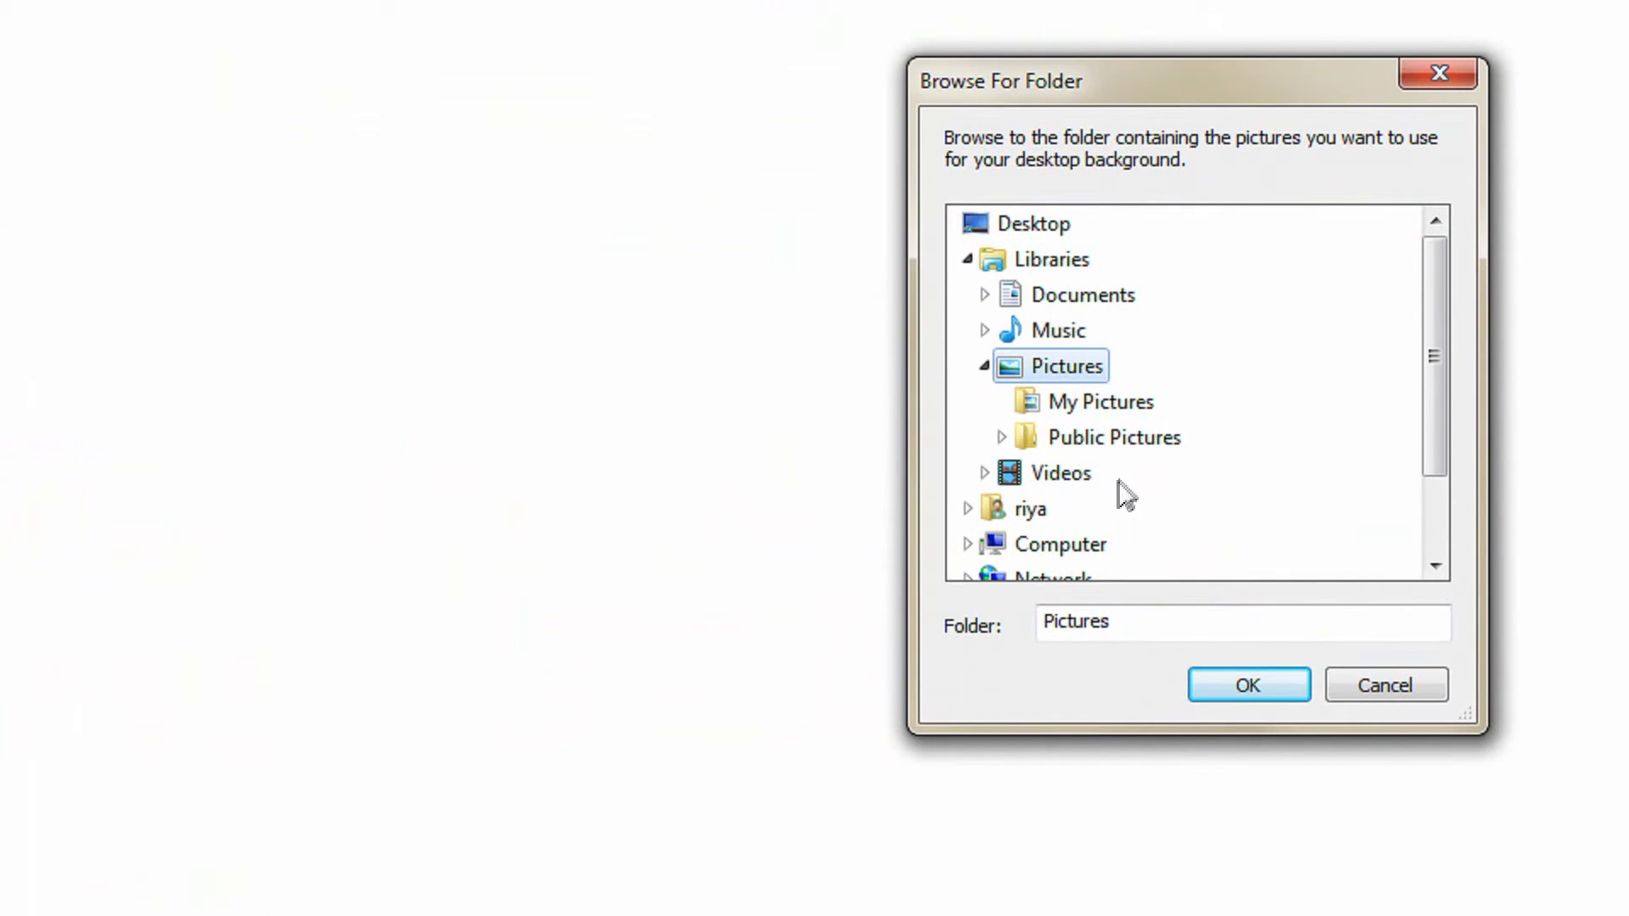
click(1240, 696)
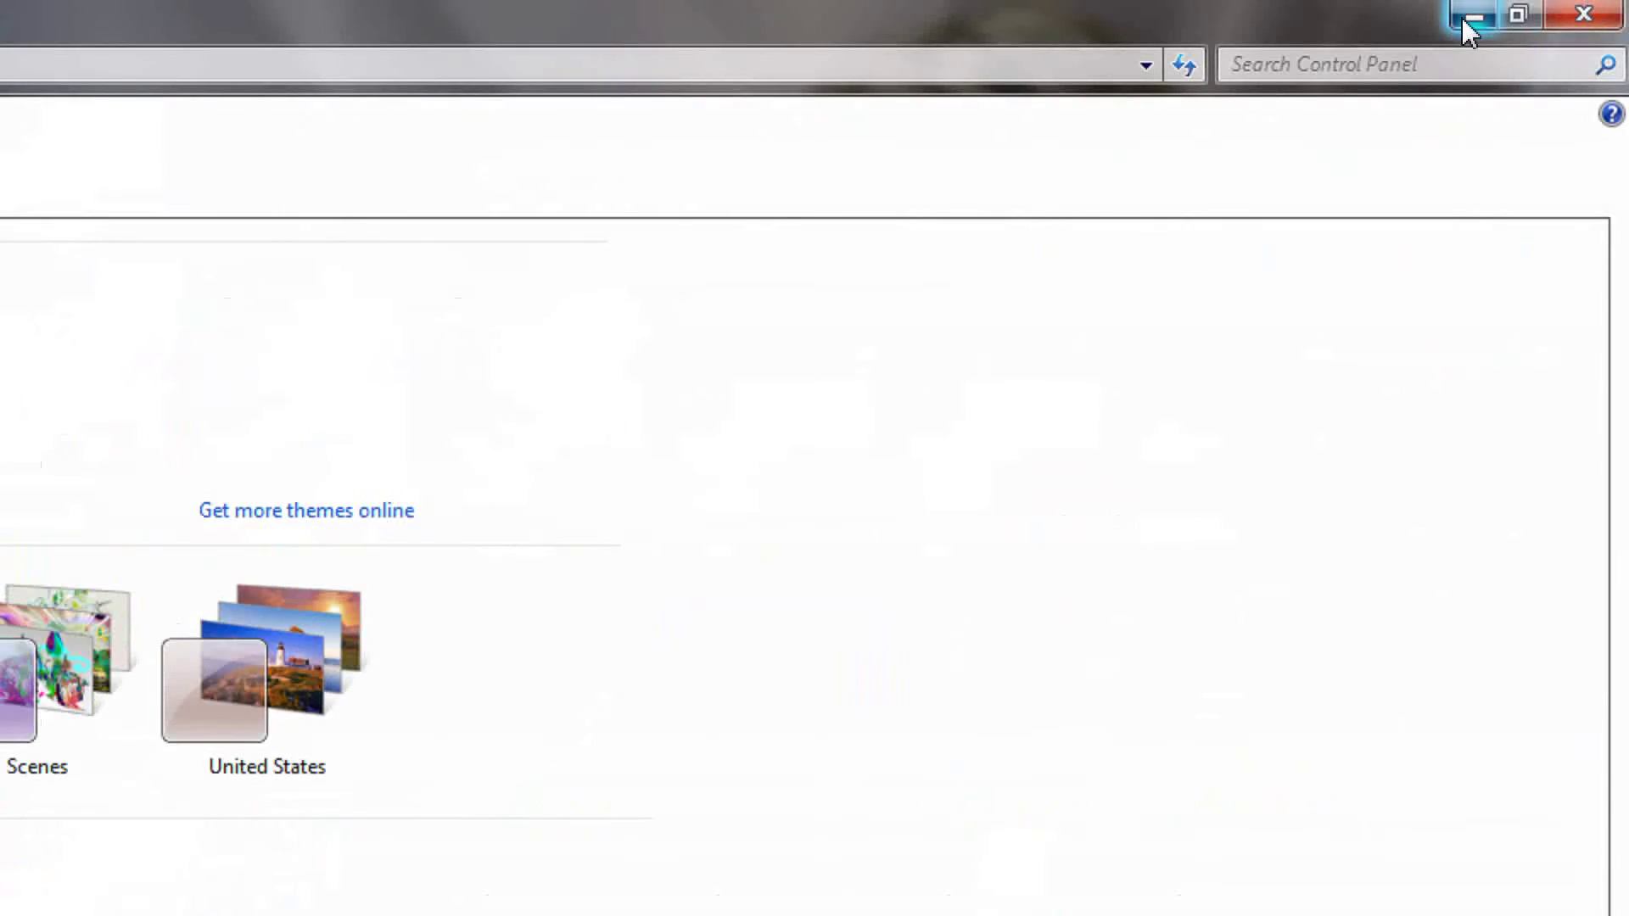
View the blue ALL VGFX SOLUTION.COM wallpaper, then bring Photoshop and the recorder back.
click(1465, 22)
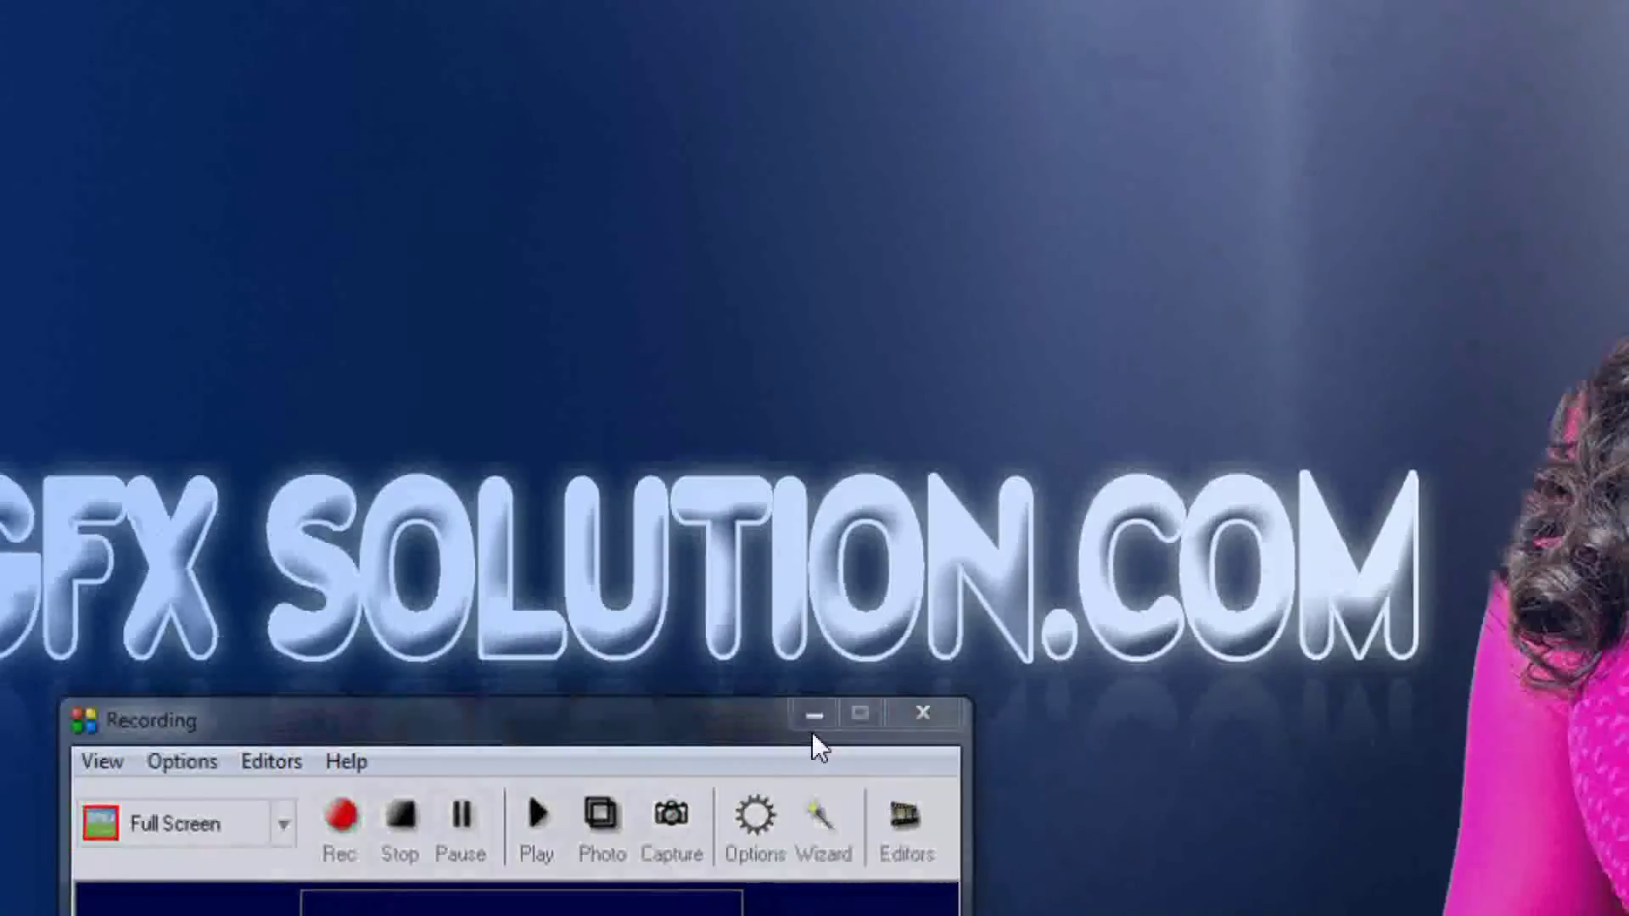
click(810, 717)
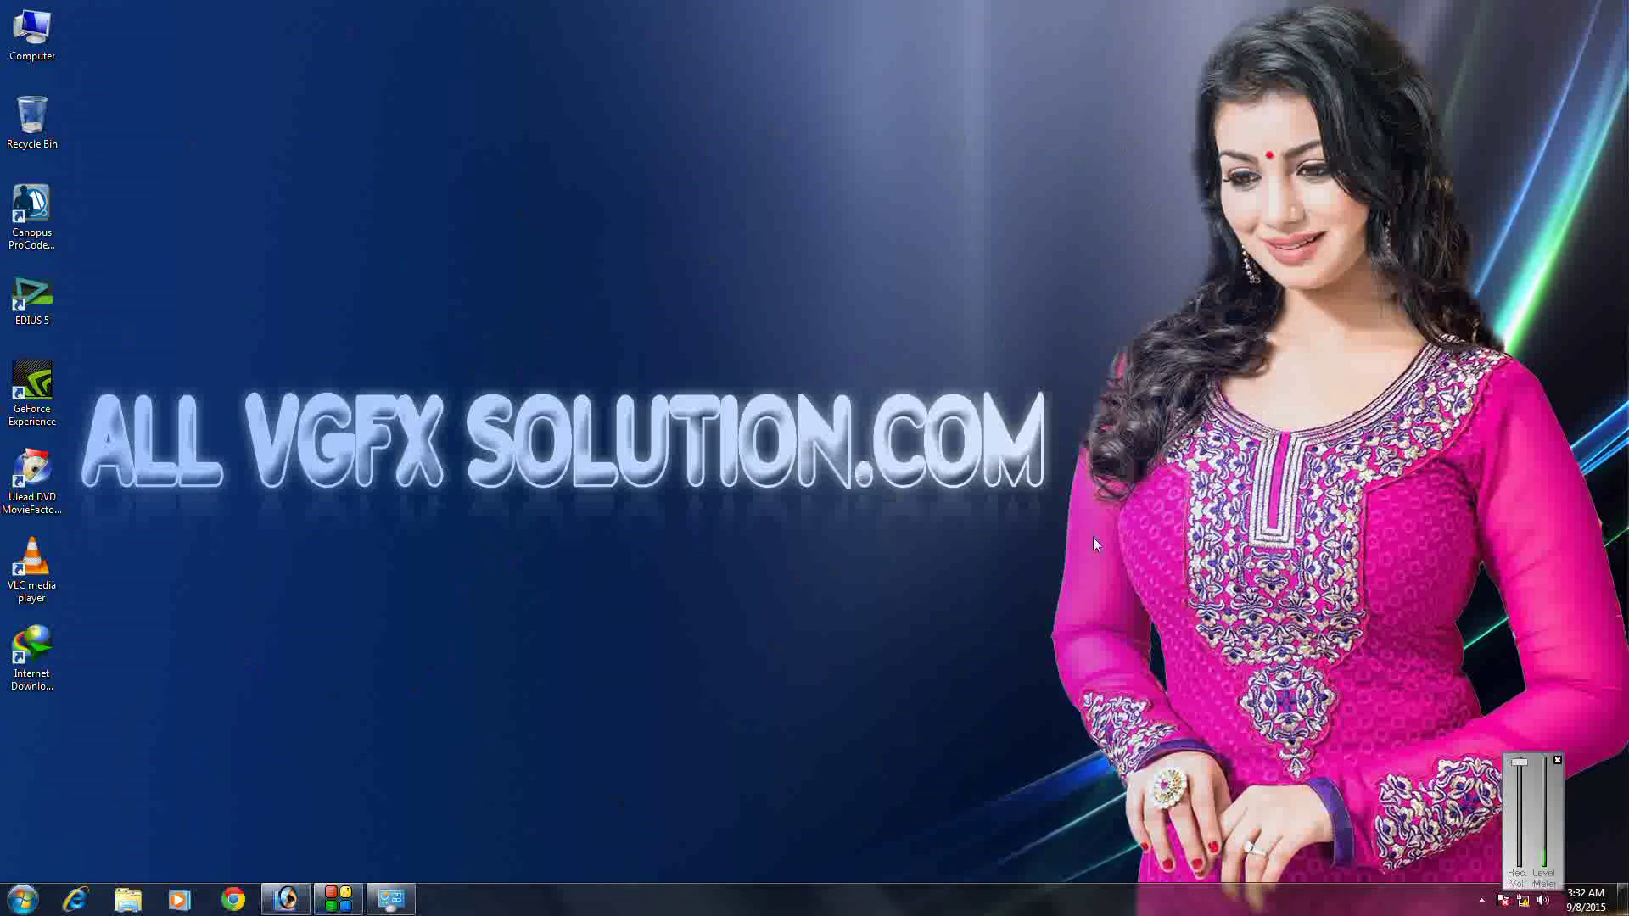
click(286, 898)
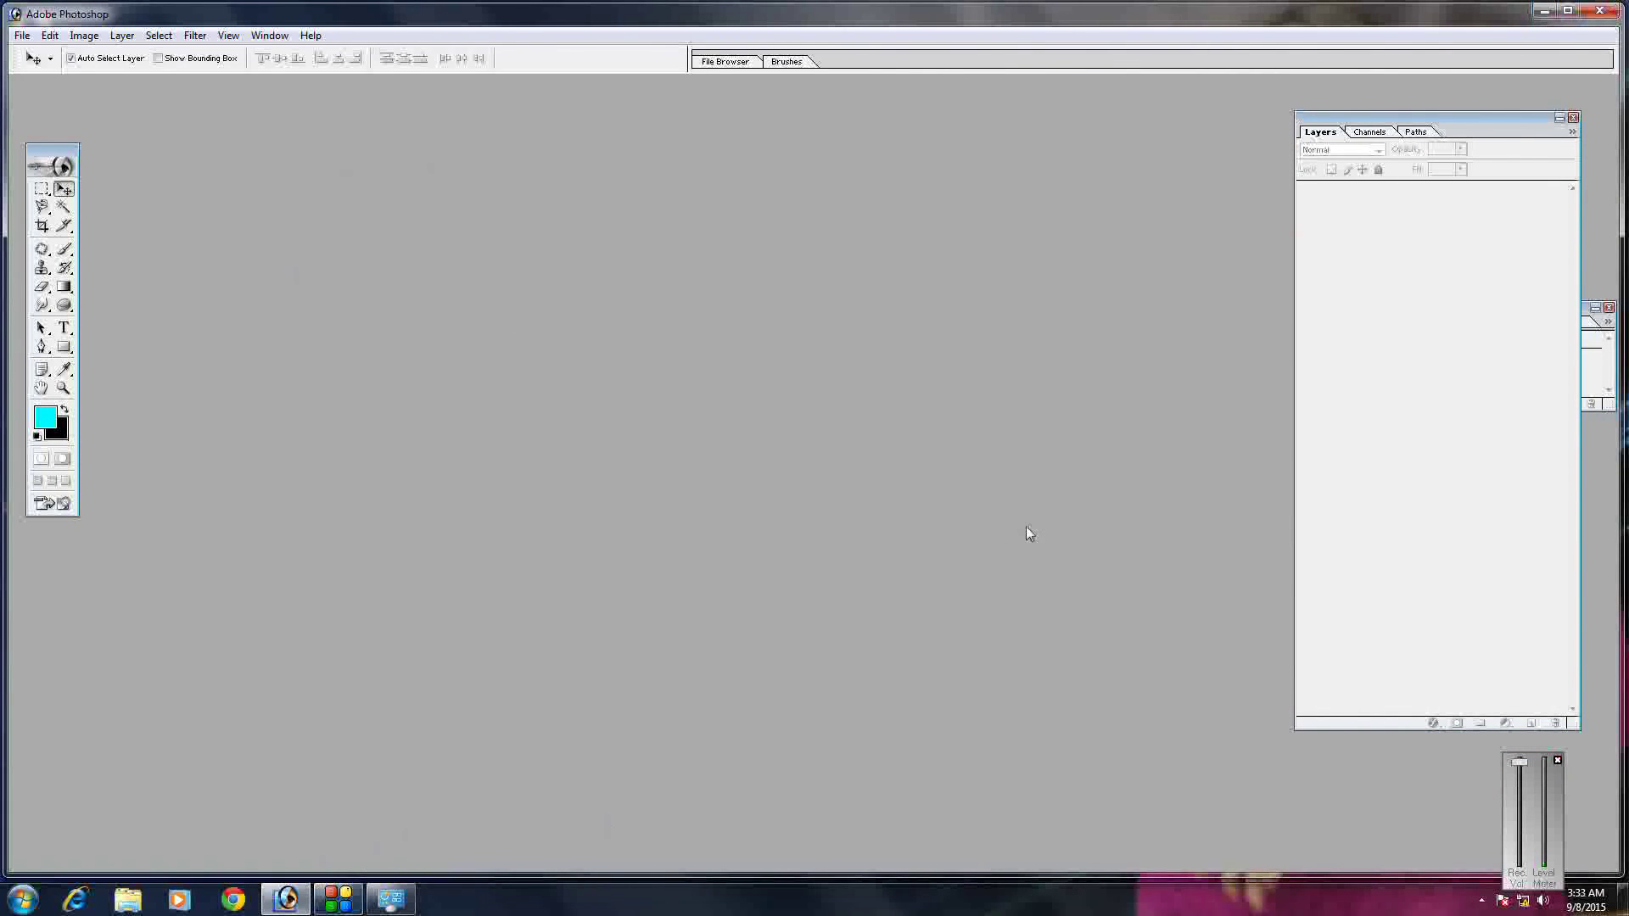
click(360, 905)
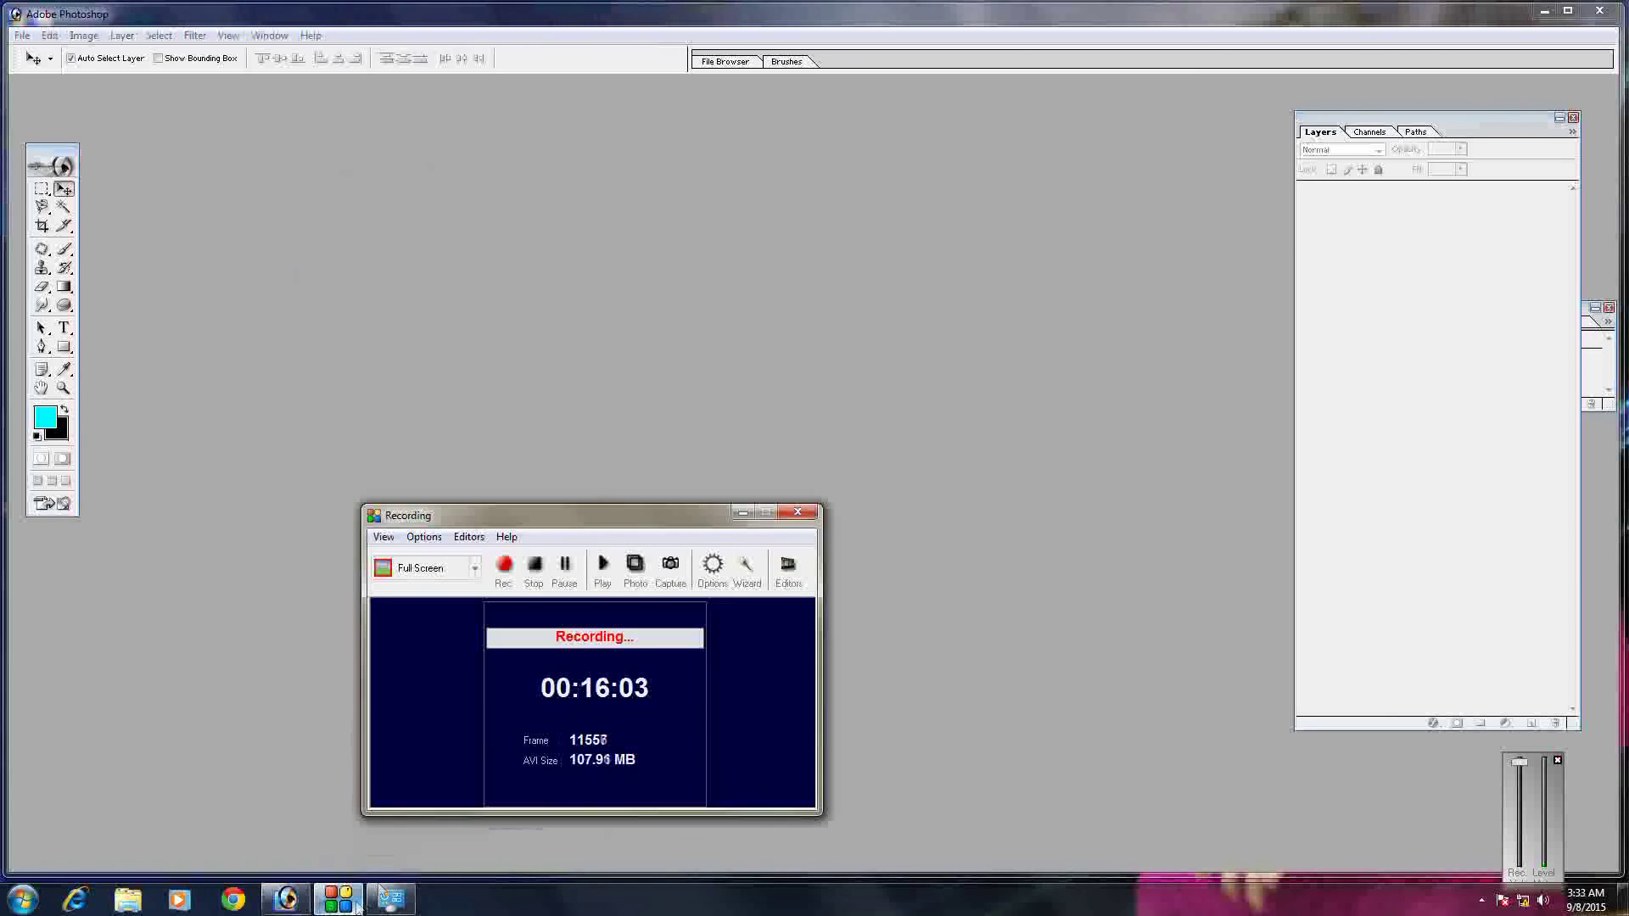